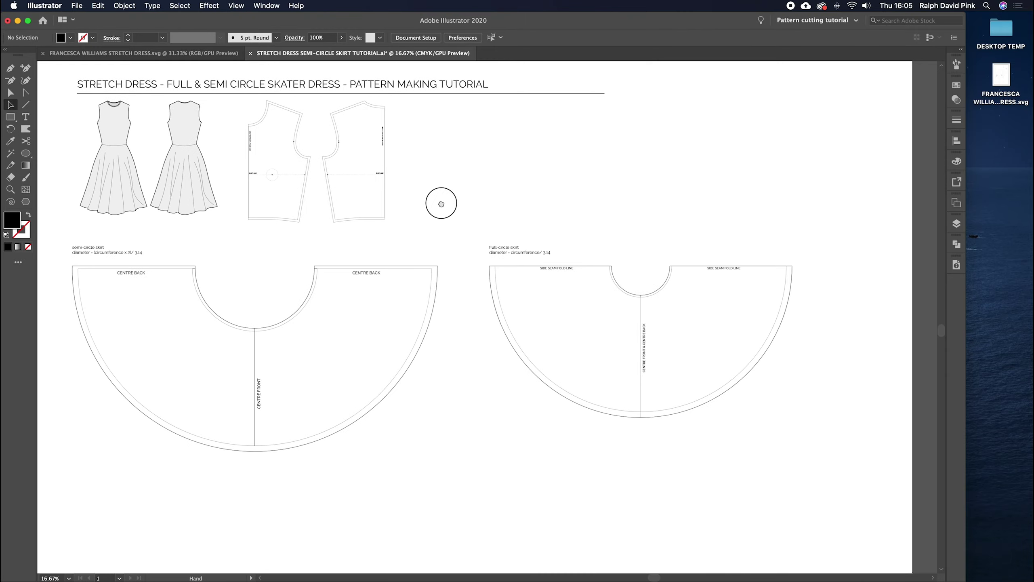
Step: Switch to the PatternLab home page in Chrome and accept the cookie notice
scroll(439, 208, right, 2)
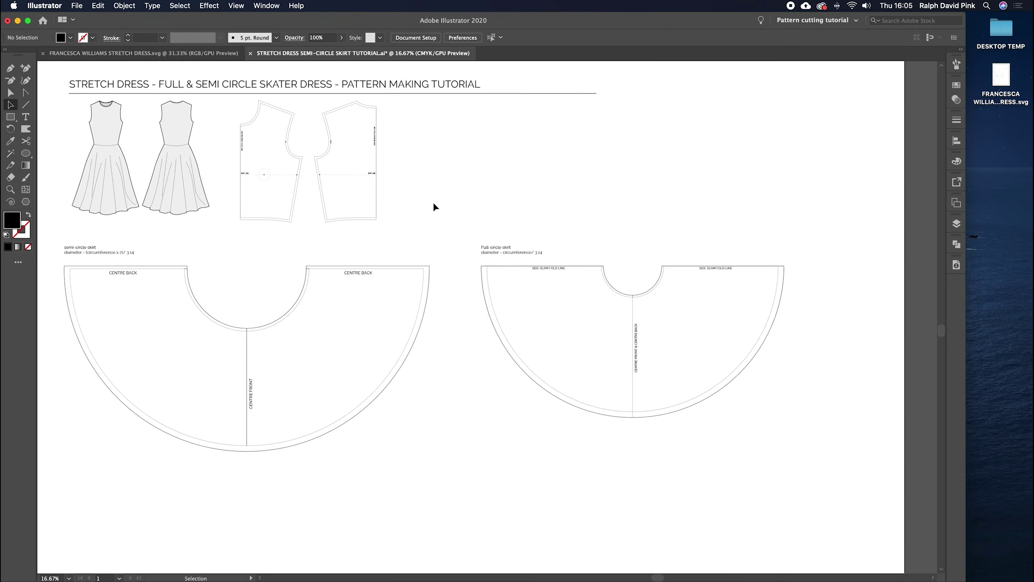
click(150, 559)
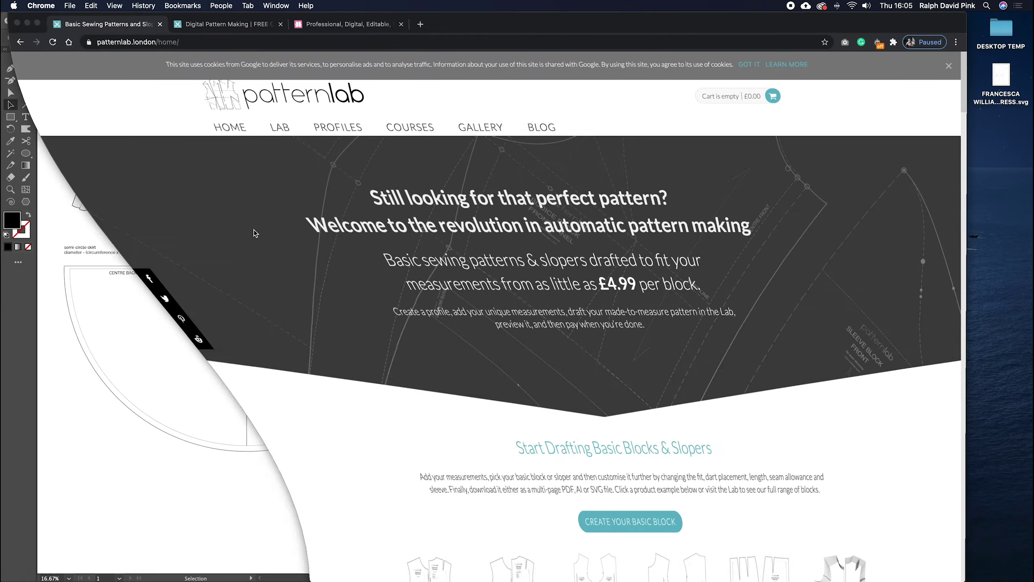
click(747, 66)
Step: Open the made-to-measure basic stretch dress block from the home page's block range and dismiss the Lab welcome message
scroll(574, 224, down, 10)
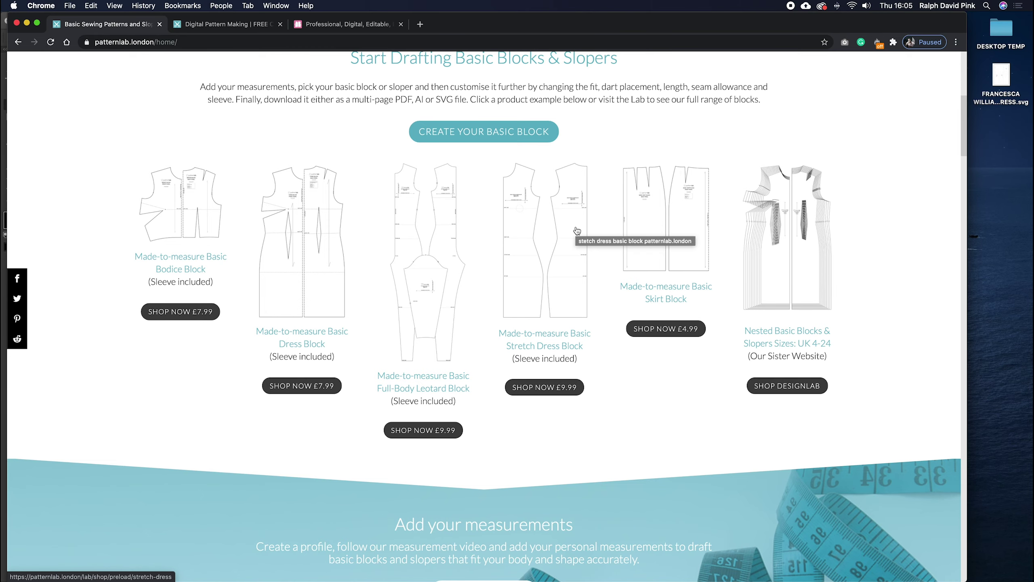
scroll(577, 231, up, 2)
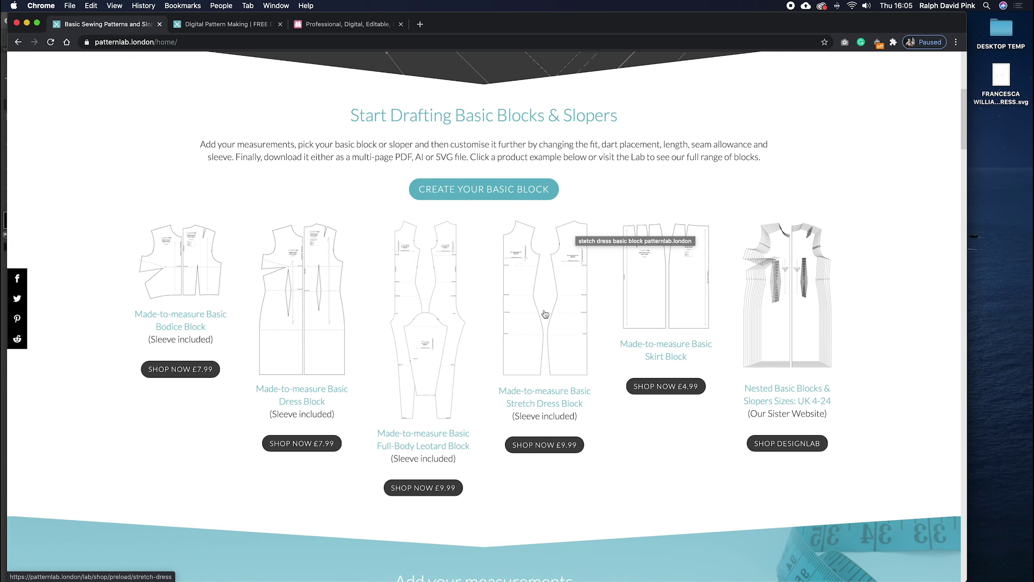
scroll(545, 312, up, 8)
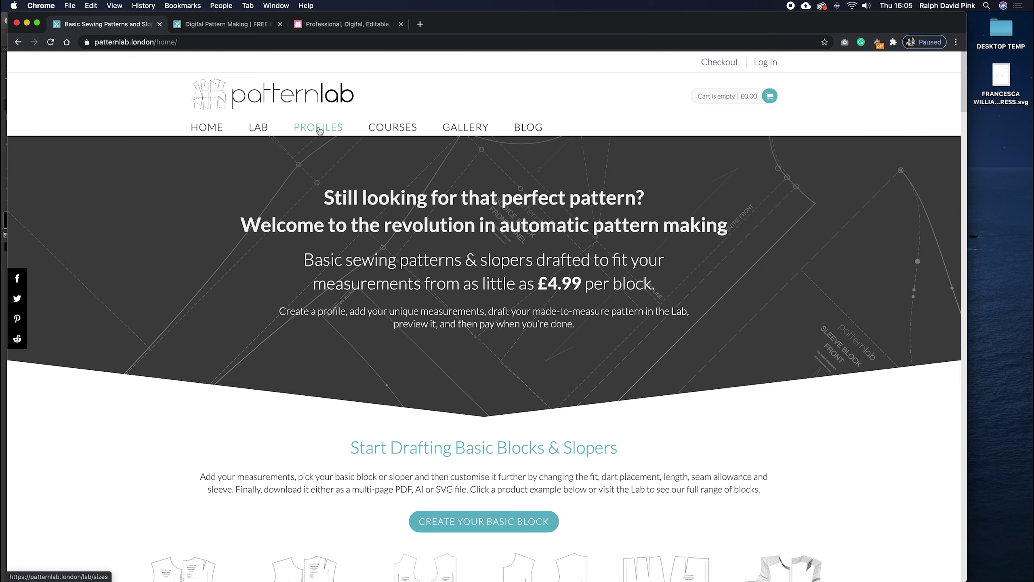
scroll(654, 357, down, 7)
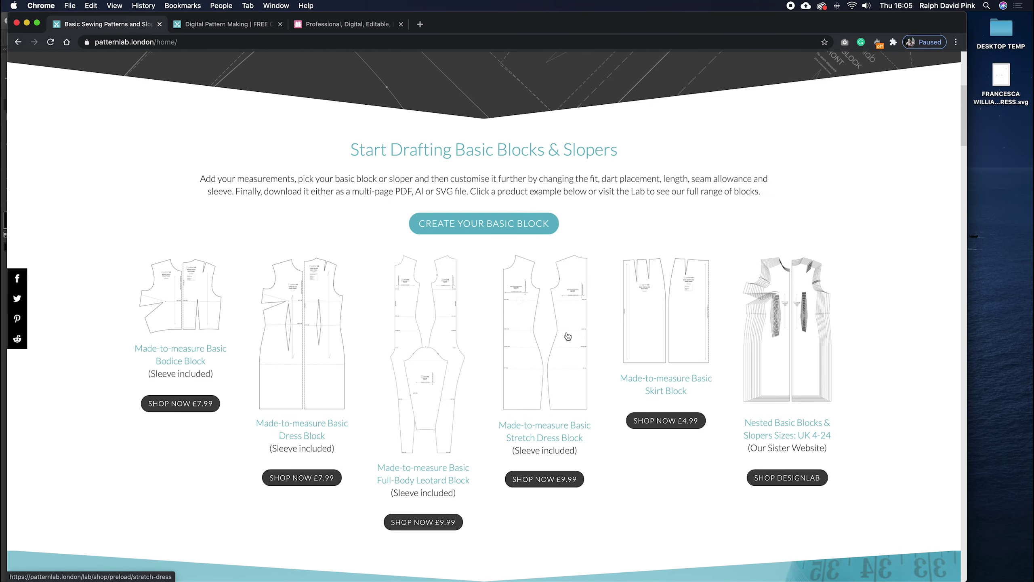
click(563, 331)
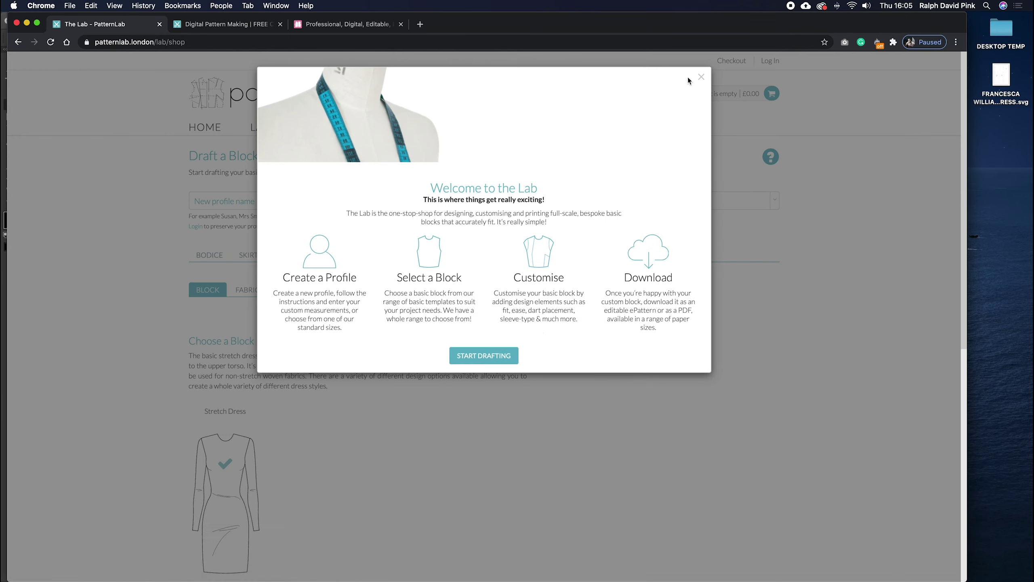
click(701, 77)
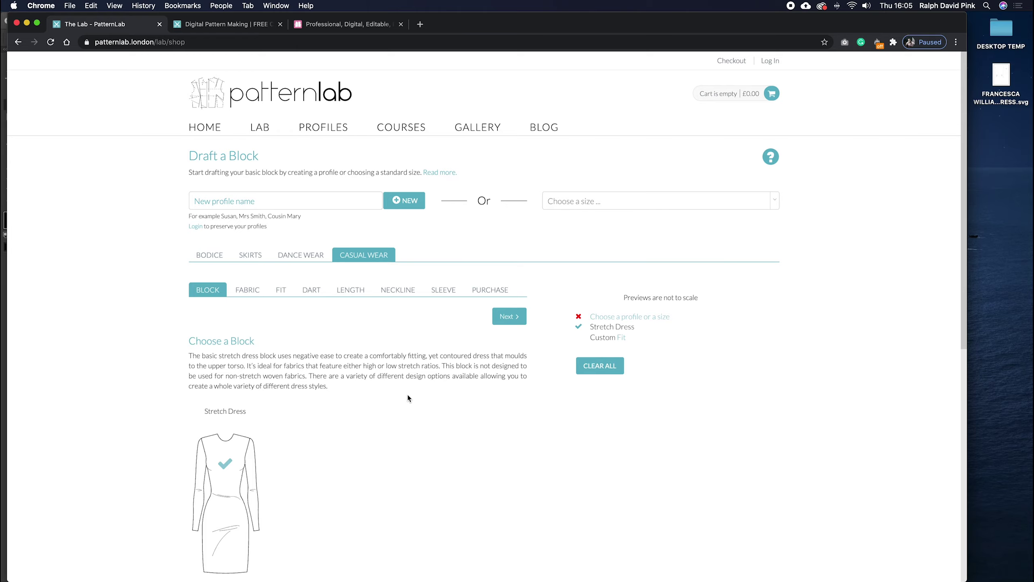
Step: Examine the stretch dress block's fabric and stretch ratio requirements, including the crosswise and lengthwise stretch fields
scroll(407, 392, down, 3)
click(248, 228)
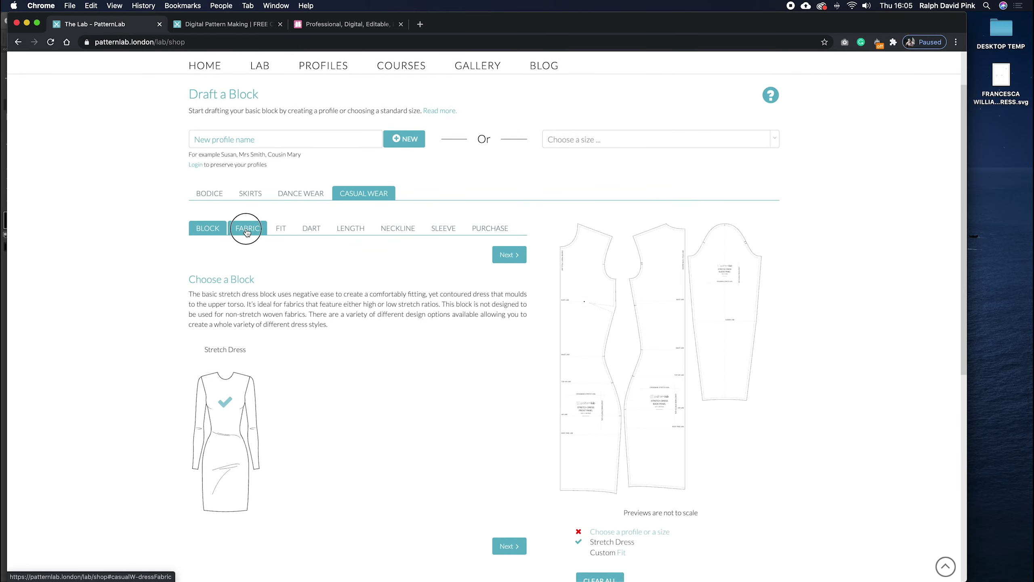
scroll(350, 336, down, 3)
scroll(351, 339, down, 4)
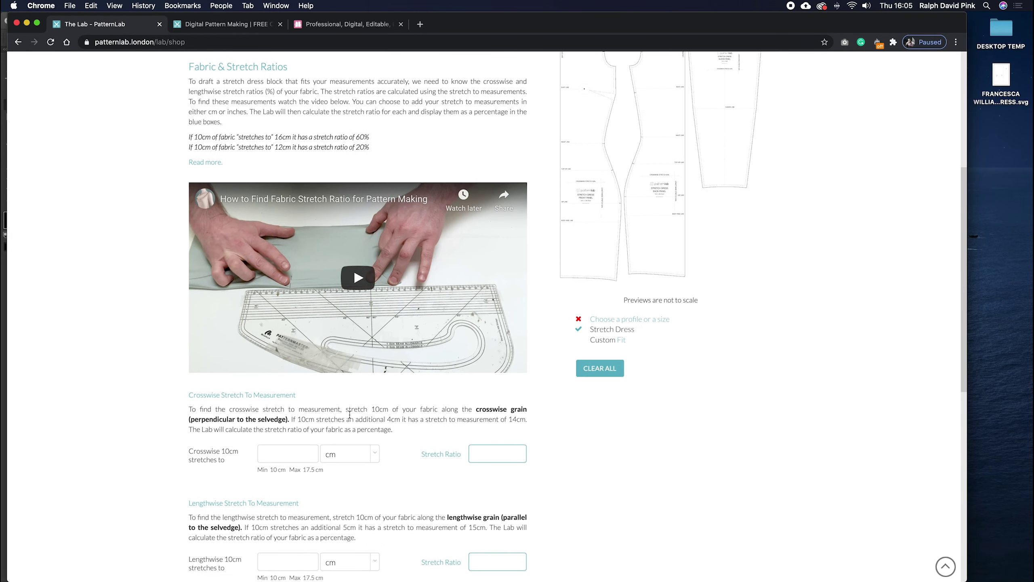
scroll(349, 415, up, 1)
scroll(350, 415, up, 6)
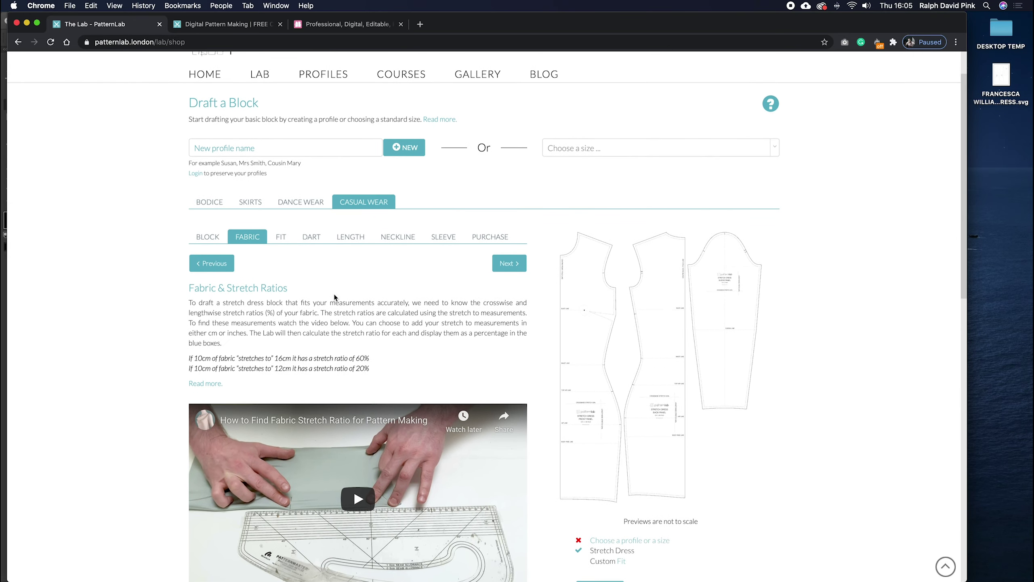
scroll(329, 275, up, 1)
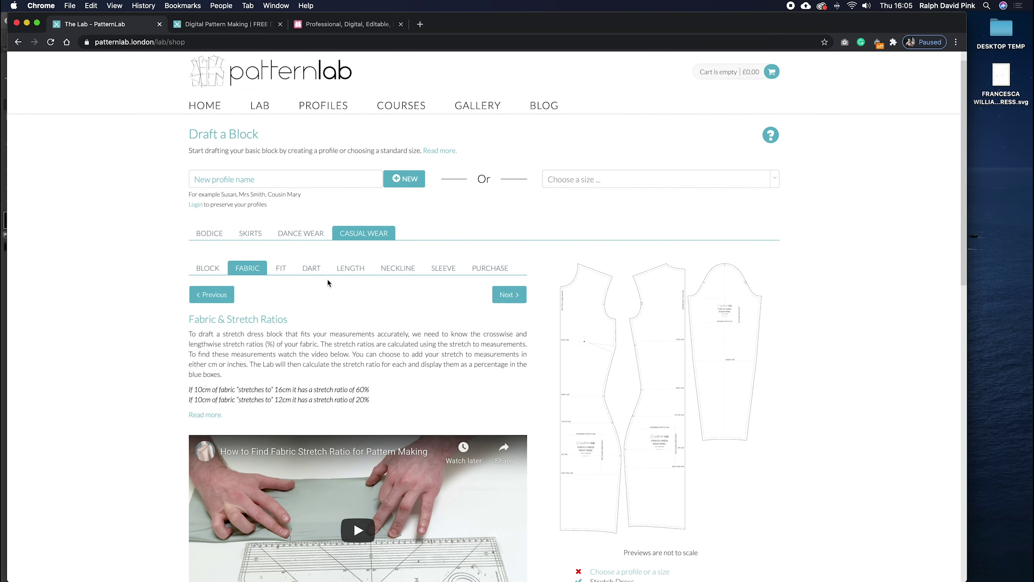
Step: Review the fit options for the stretch dress block and choose Automatic Fit
click(281, 268)
scroll(290, 311, down, 3)
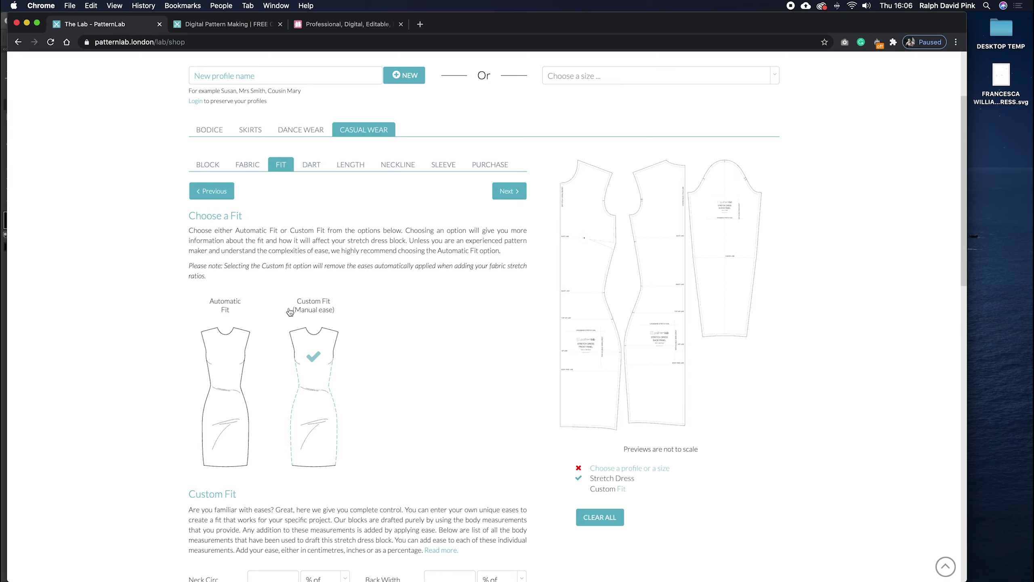
scroll(320, 372, down, 10)
scroll(320, 372, up, 6)
click(223, 234)
scroll(383, 222, up, 8)
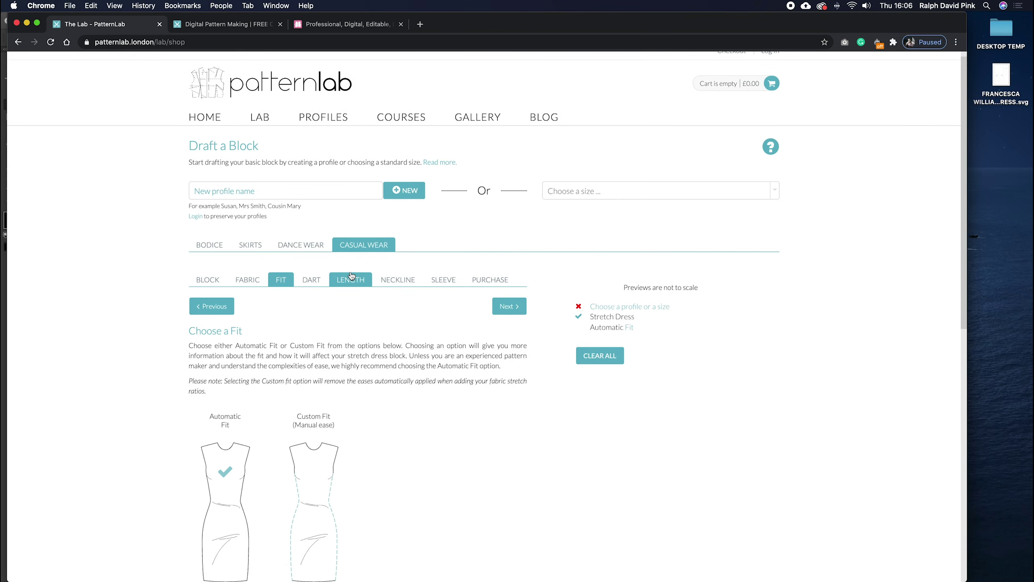
Step: Look through the bust dart, length, neckline and sleeve options for the stretch dress block
scroll(351, 276, down, 2)
click(317, 230)
scroll(367, 322, down, 2)
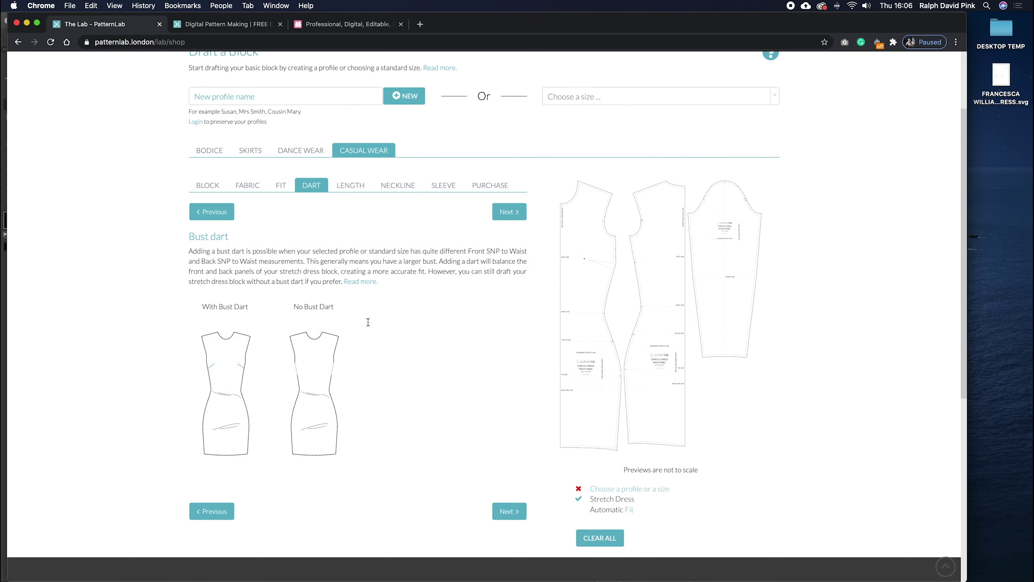
click(348, 190)
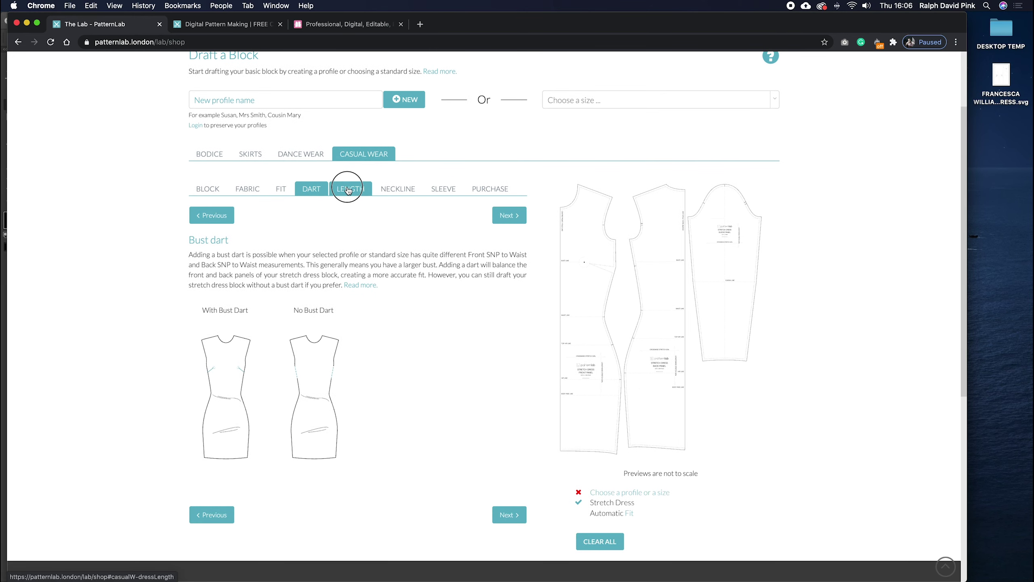
click(398, 187)
click(439, 187)
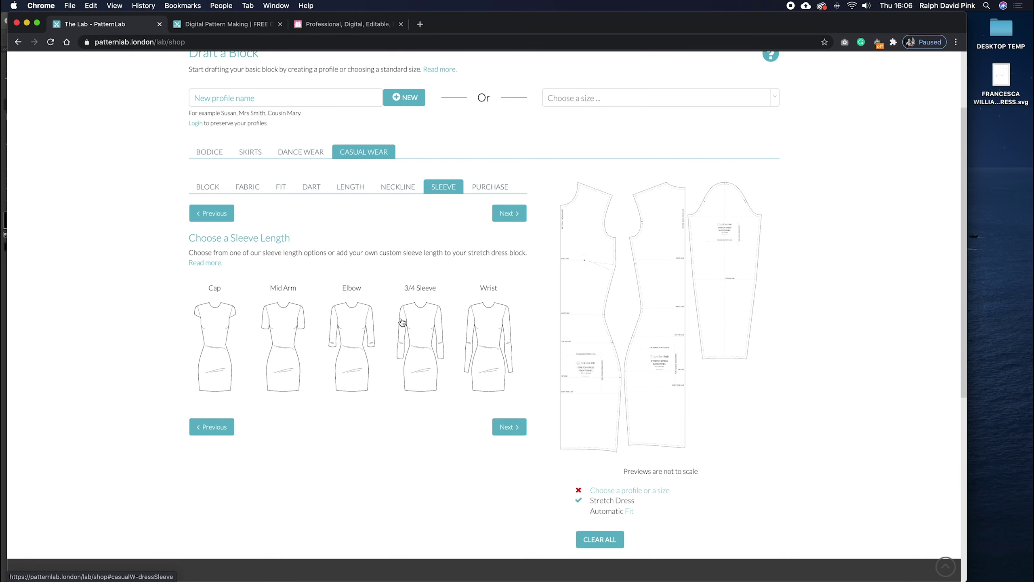
Step: Examine the purchase options for the stretch dress block, covering the PDF Pattern and ePattern formats
click(490, 186)
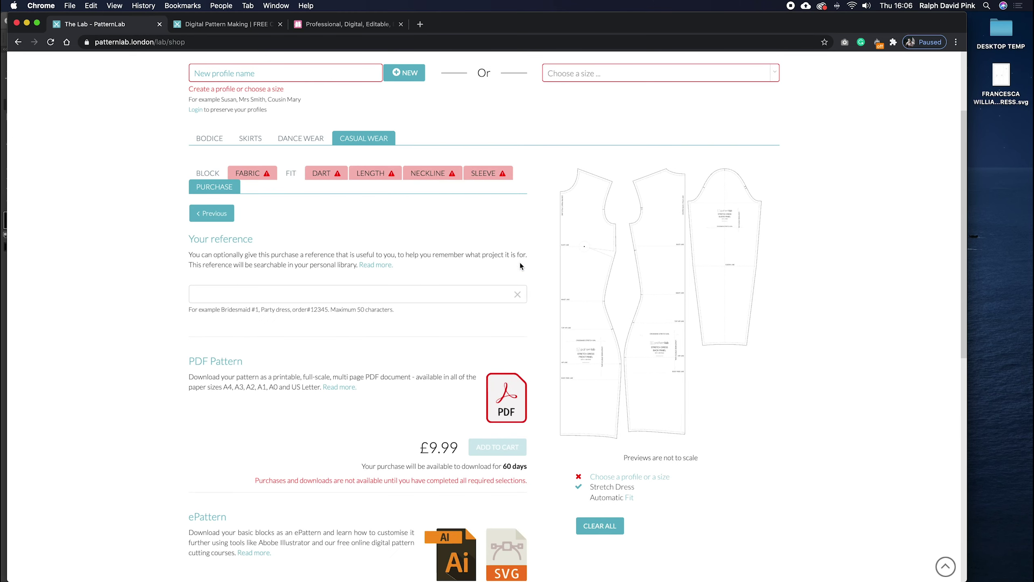
scroll(520, 265, down, 3)
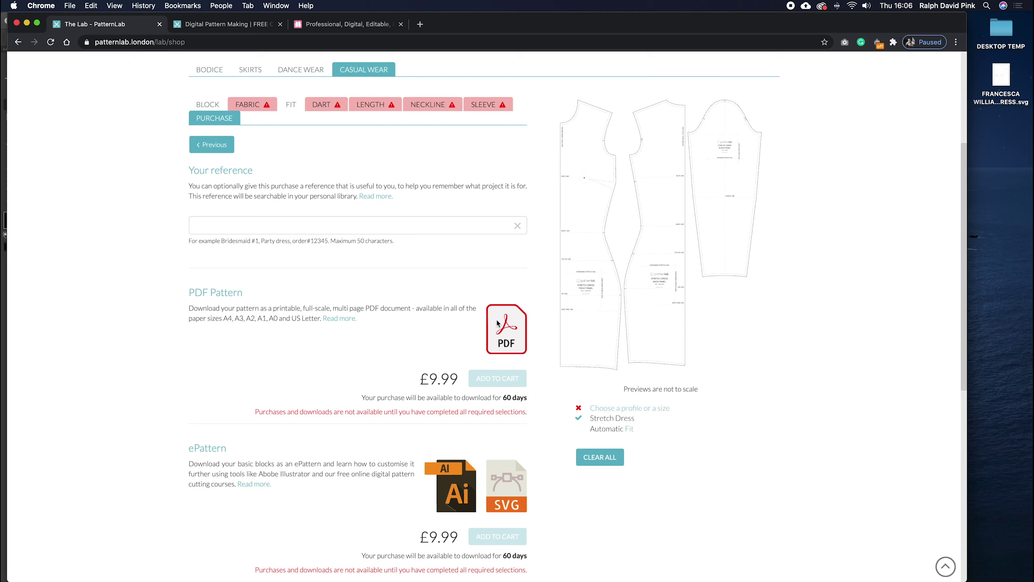
scroll(505, 333, up, 2)
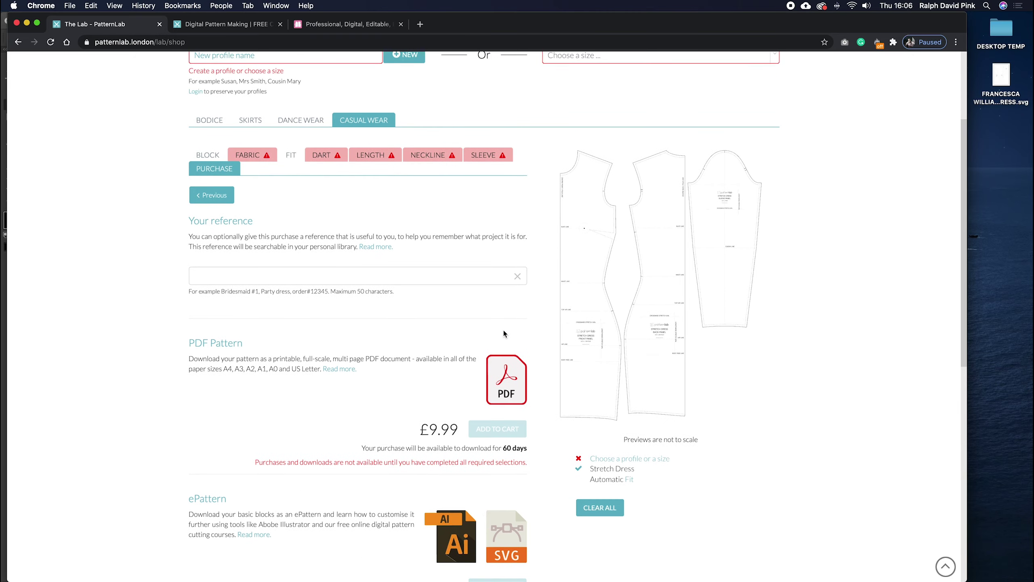
Step: Set the block's standard size to UK 10 from the mature women size chart
scroll(507, 384, up, 5)
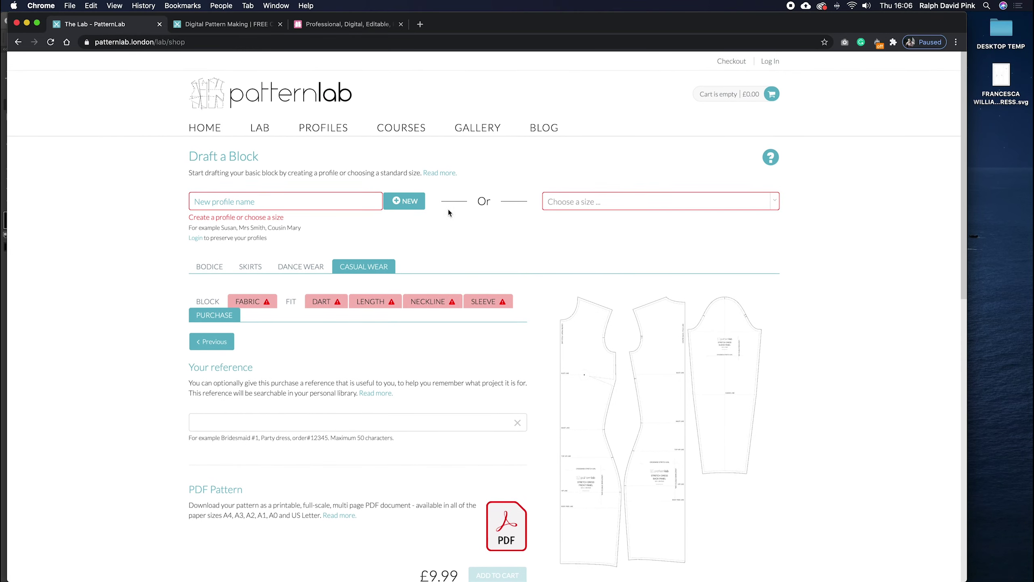
click(590, 199)
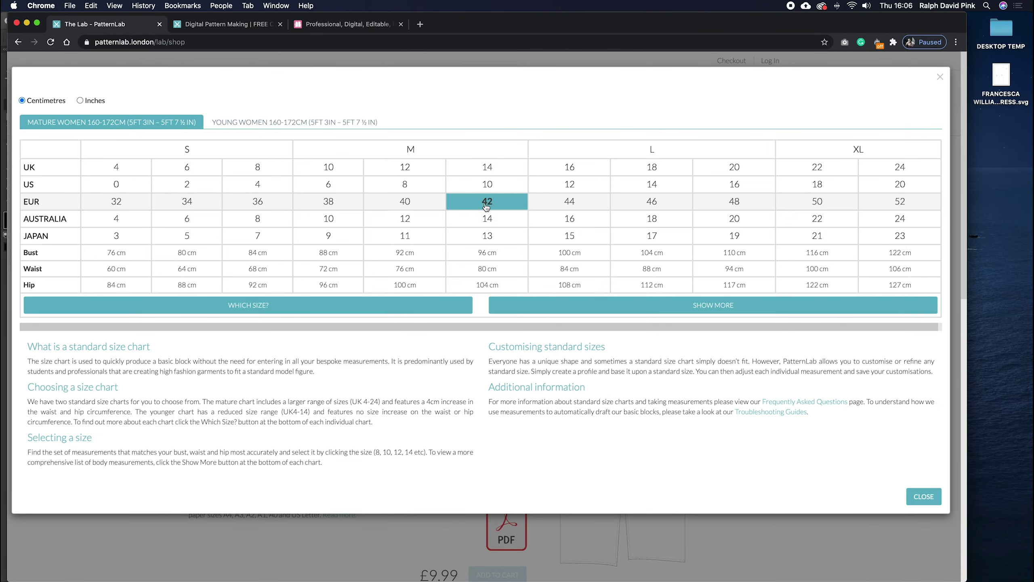
click(337, 164)
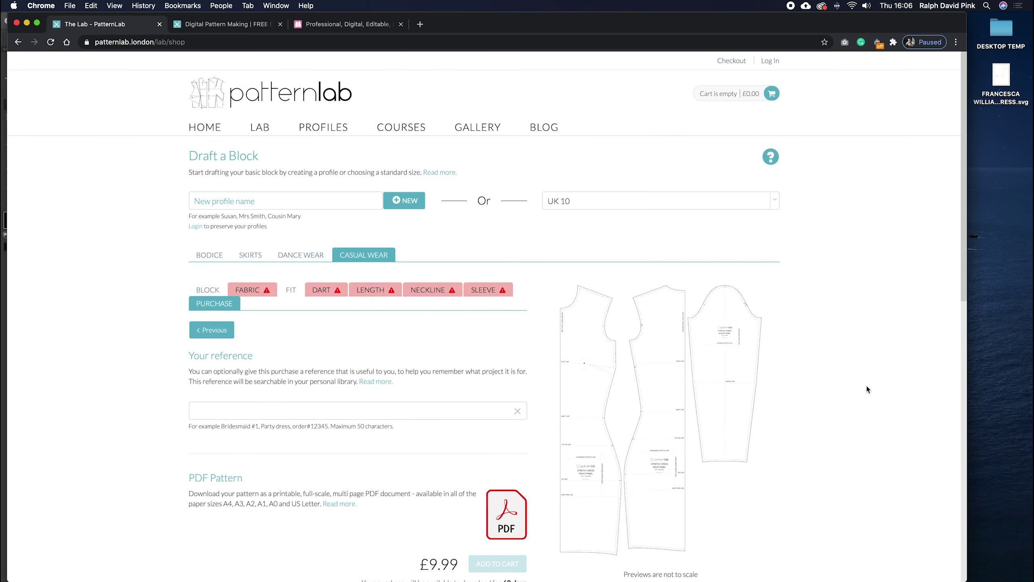
Step: Switch to the DesignLab site and examine its basic stretch dress patterns for 50%, 35% and 20% stretch
click(323, 25)
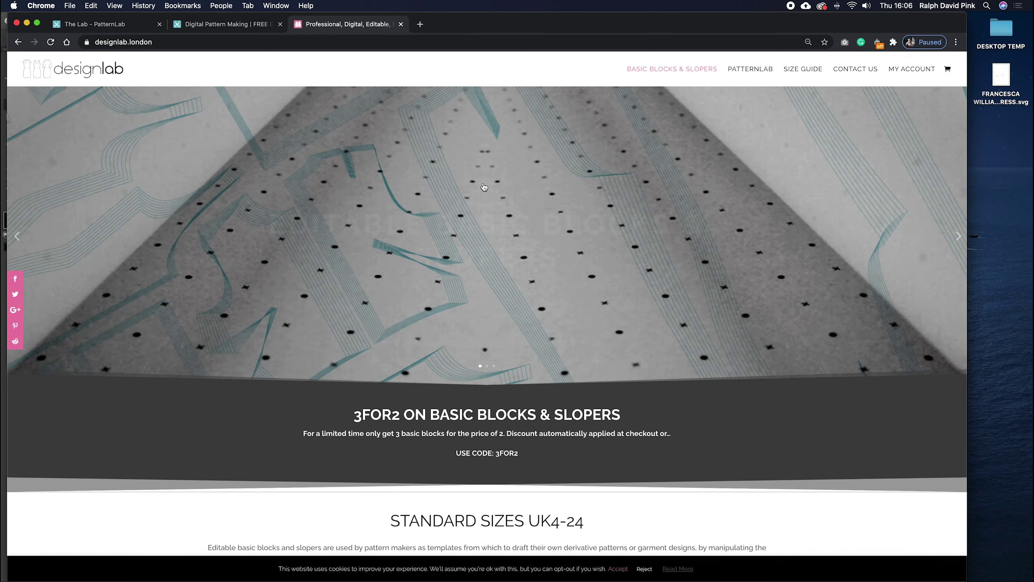
scroll(571, 241, down, 10)
scroll(572, 249, down, 4)
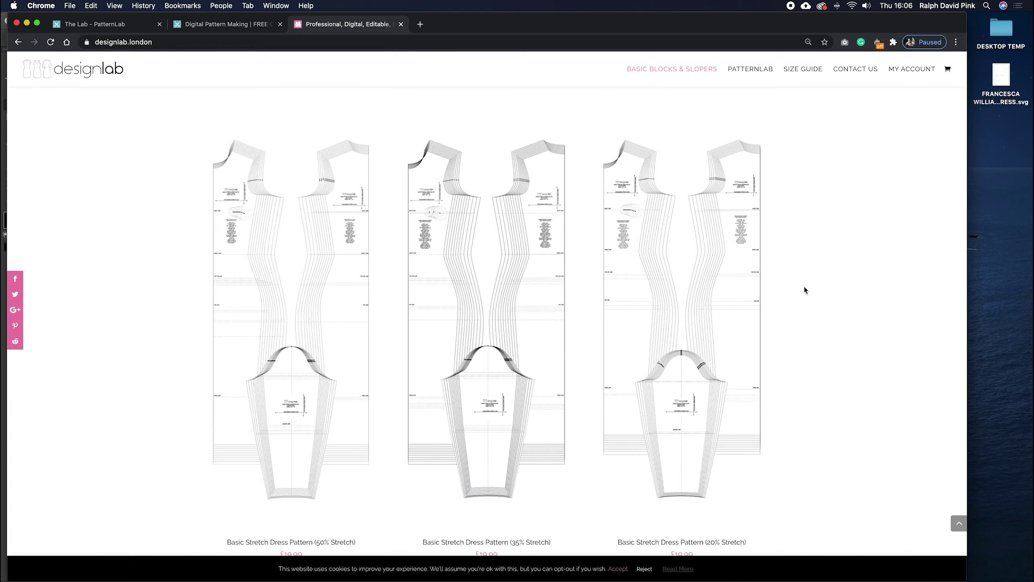
scroll(804, 290, down, 1)
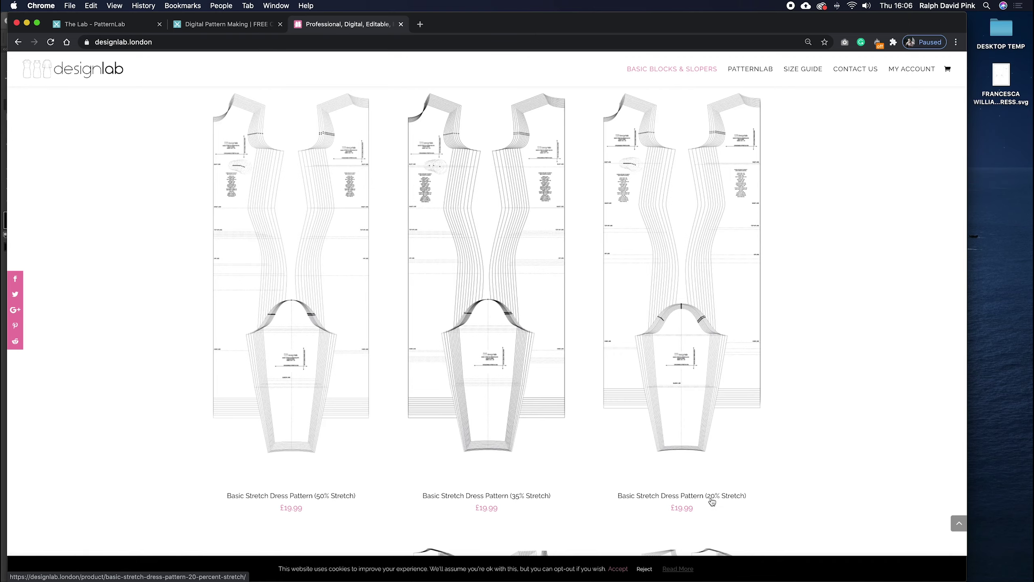
scroll(713, 499, up, 1)
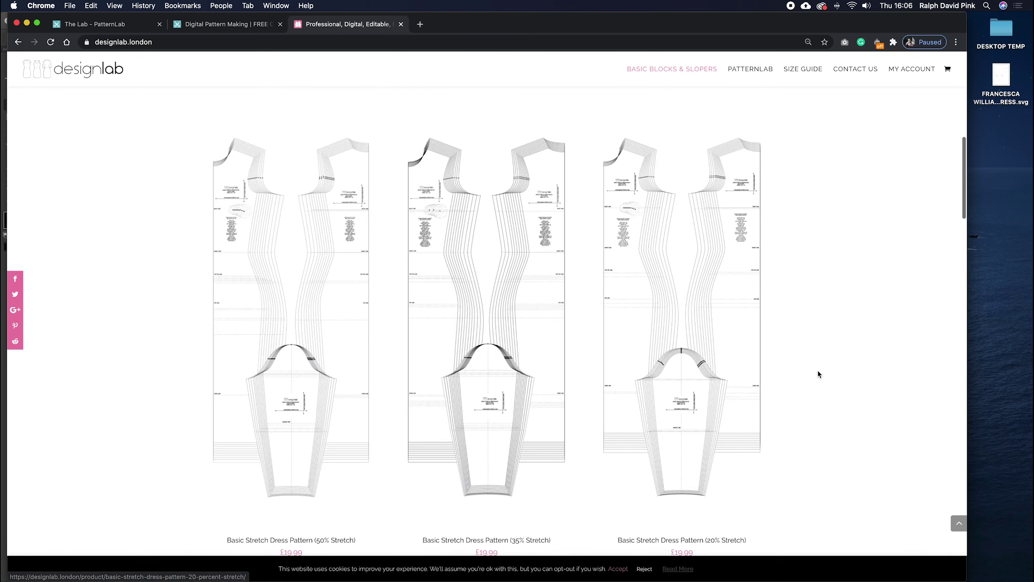
scroll(818, 370, up, 2)
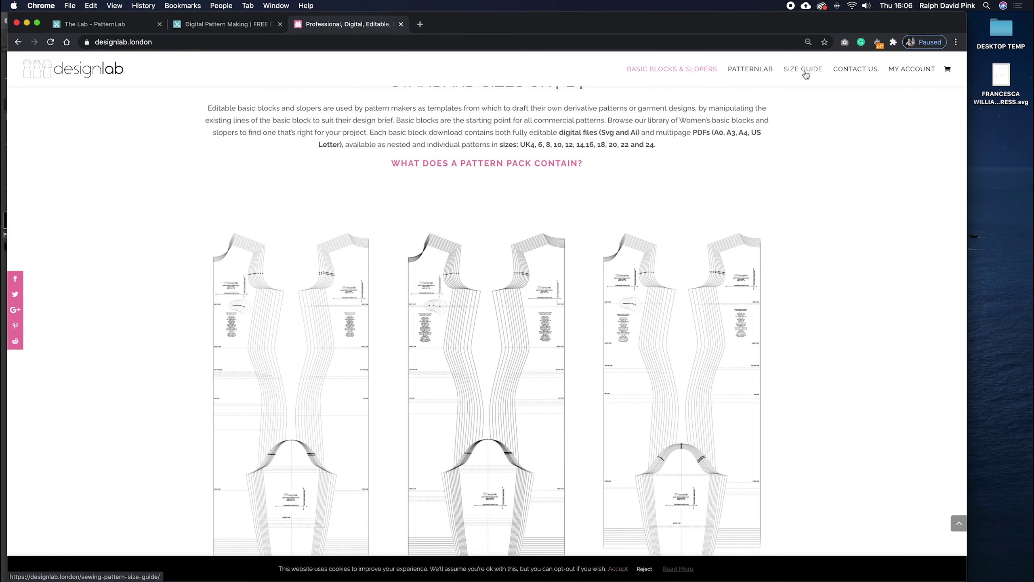
scroll(792, 119, up, 4)
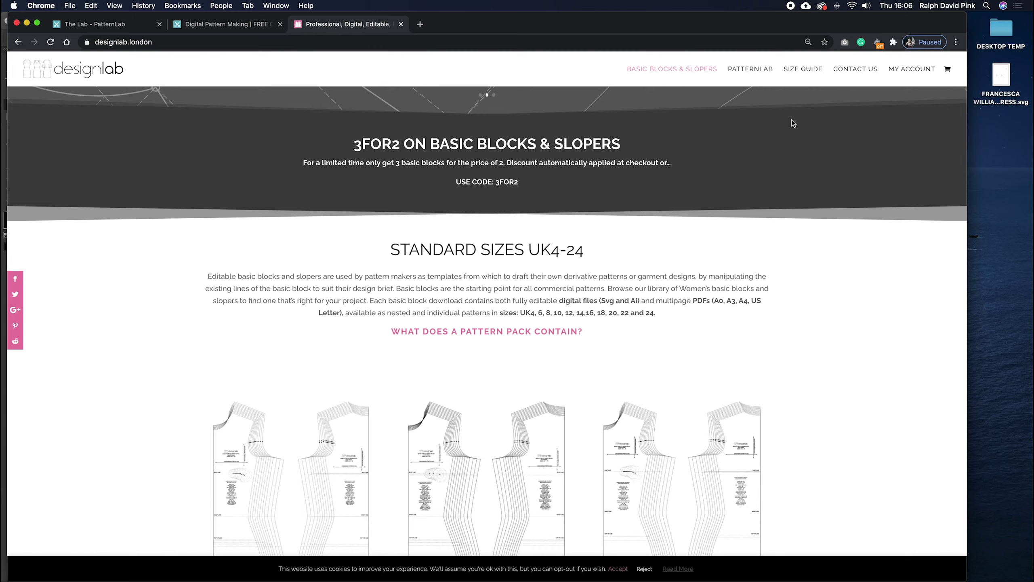
Step: Switch to PatternLab's Digital Pattern Making course page, accept the cookie notice and show the available course categories
click(240, 25)
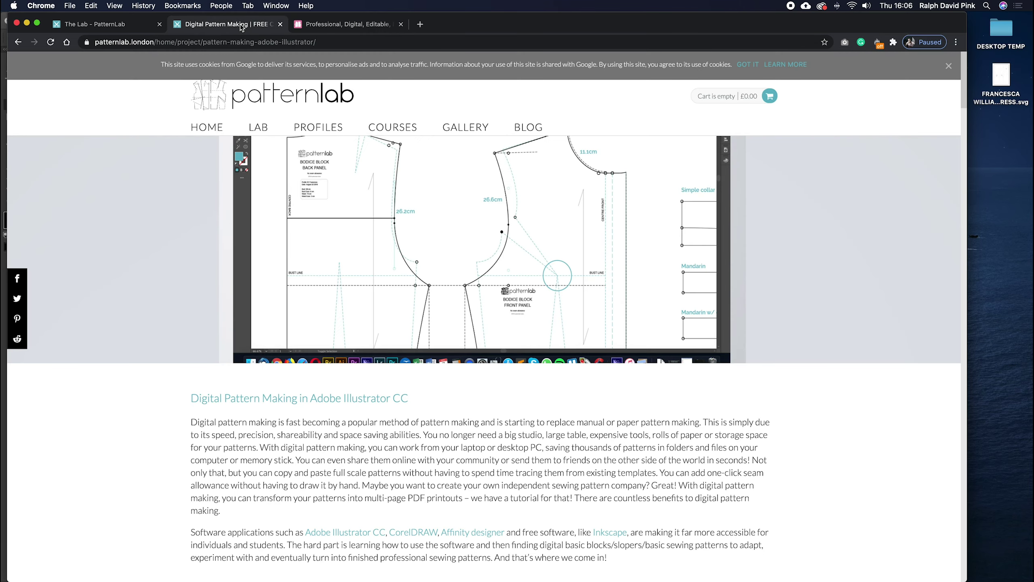
click(747, 65)
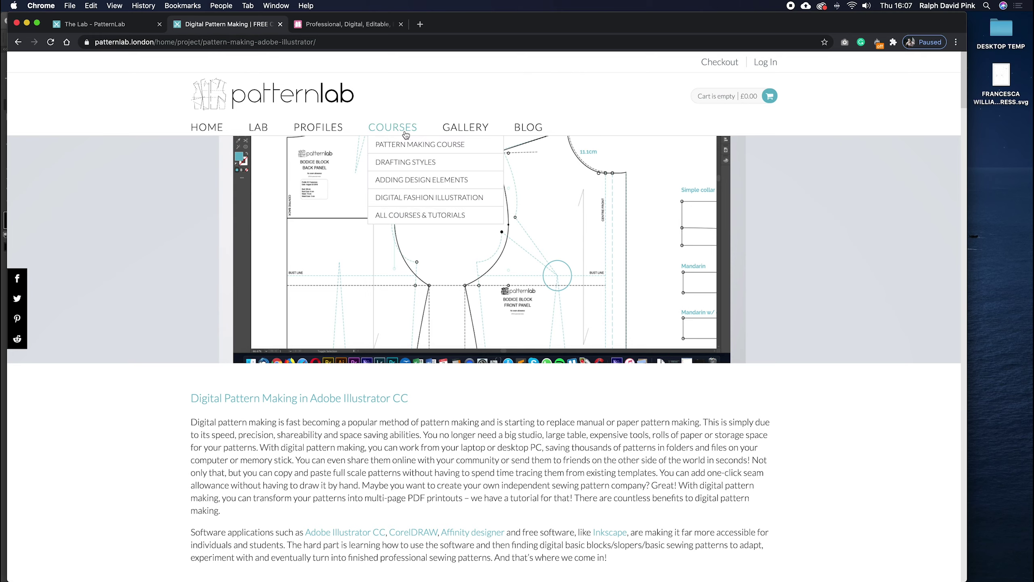
mouse_move(393, 130)
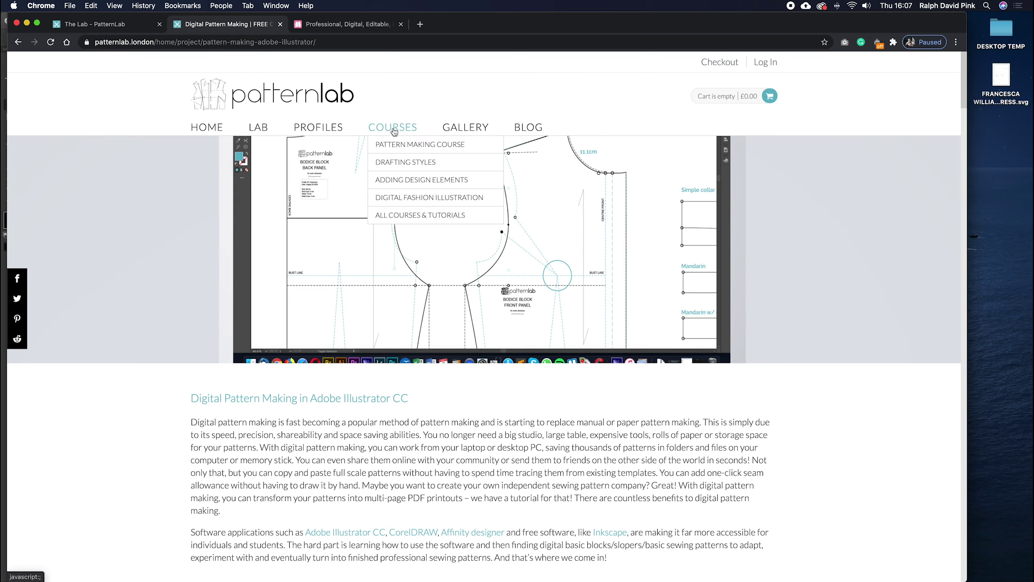
Step: Look through the numbered Adobe Illustrator pattern-making tutorials on the course page
scroll(753, 326, down, 10)
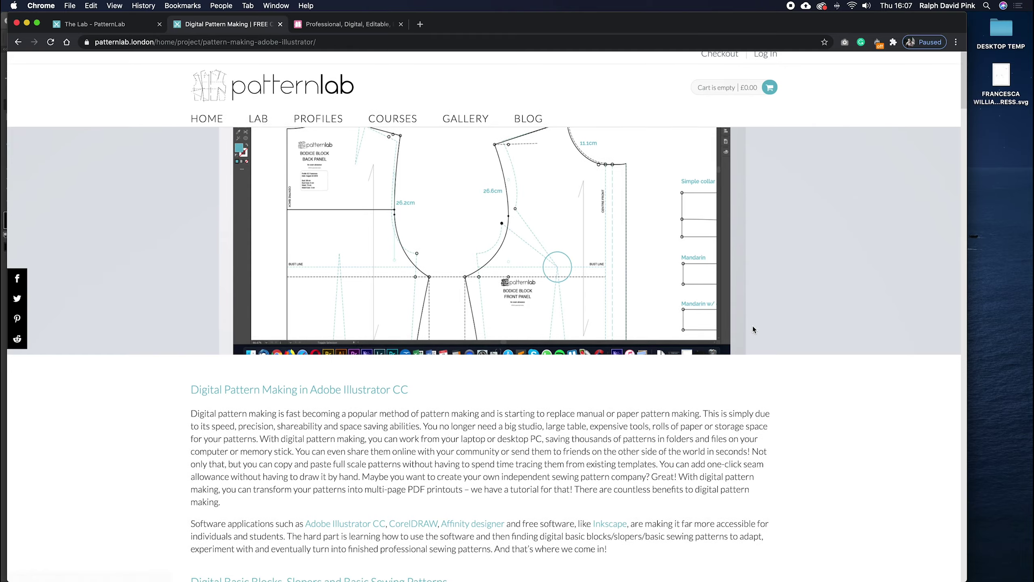
scroll(753, 328, down, 13)
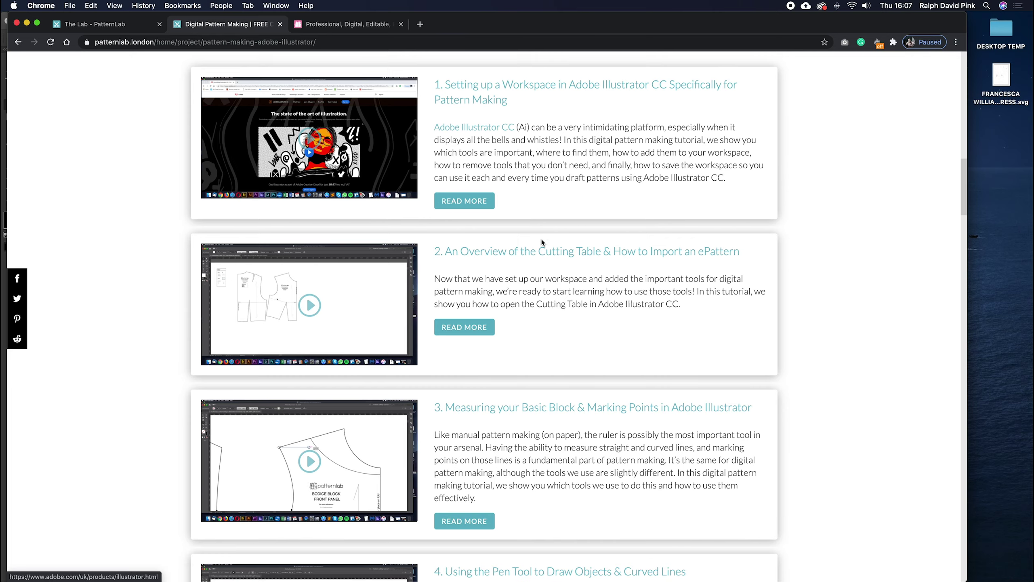
scroll(541, 239, down, 16)
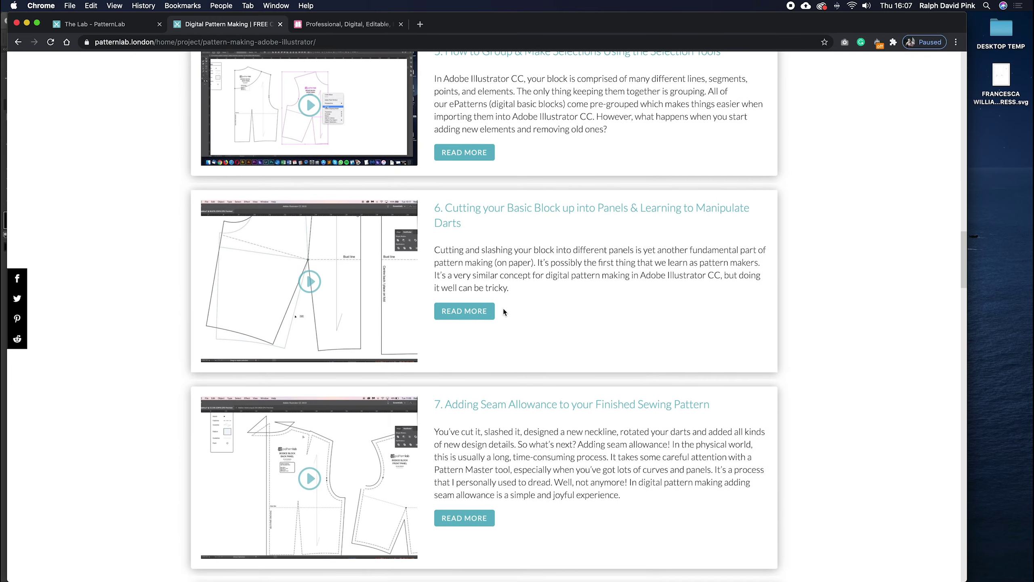
Step: Examine the last numbered Illustrator tutorials and the additional pattern-making tutorials further down the course page
scroll(506, 309, down, 5)
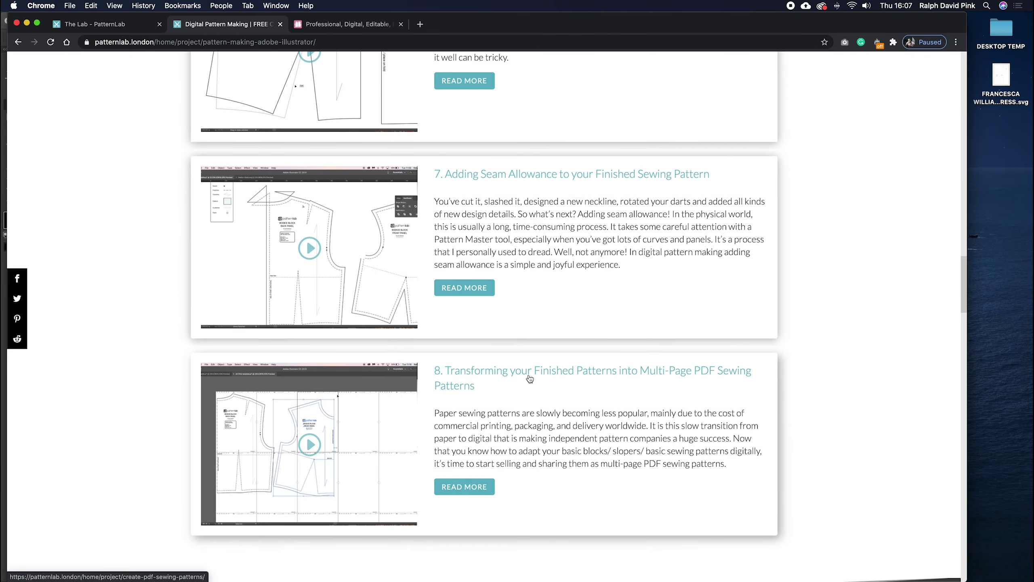
scroll(530, 379, down, 5)
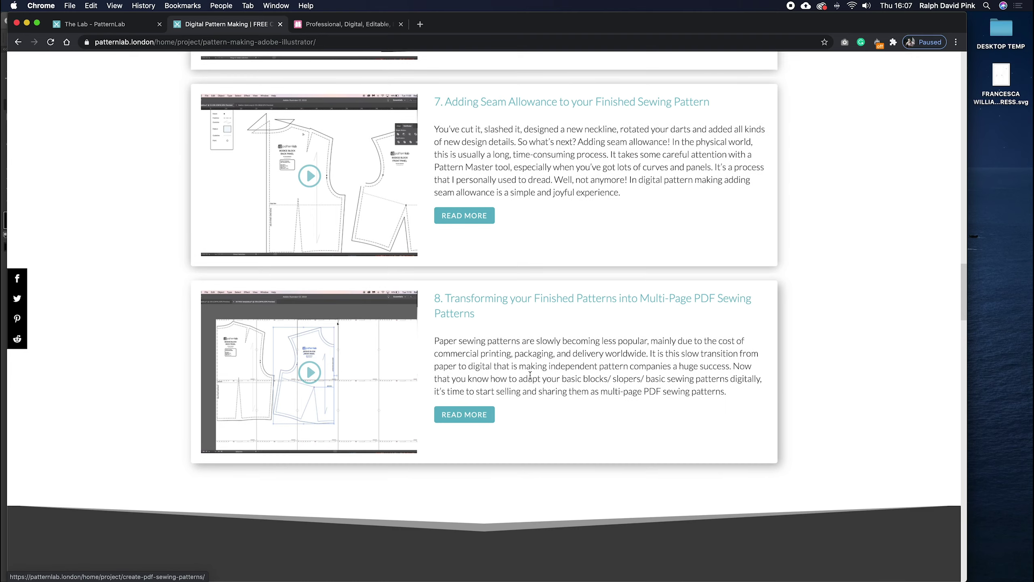
scroll(531, 378, down, 5)
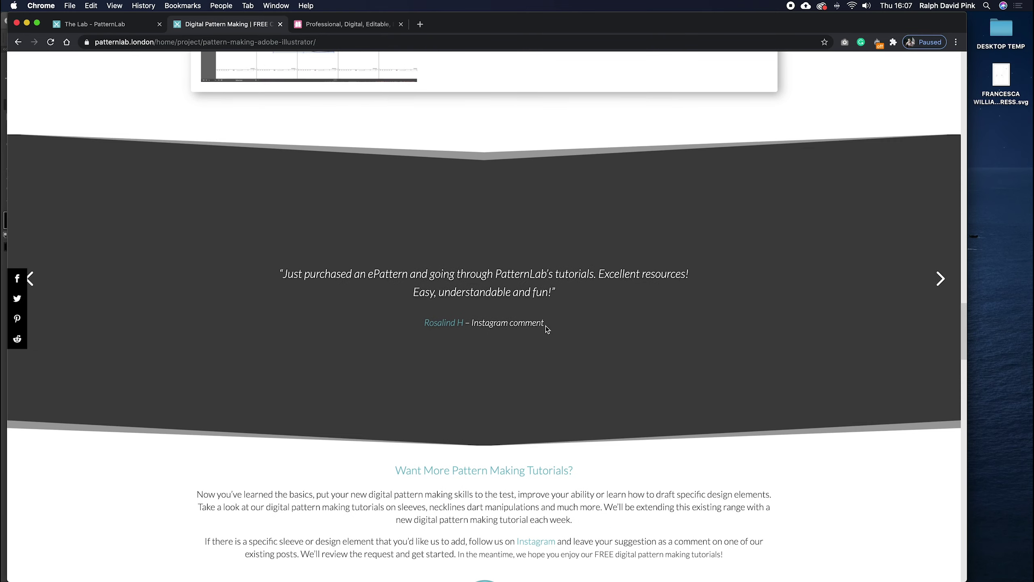
scroll(558, 326, down, 10)
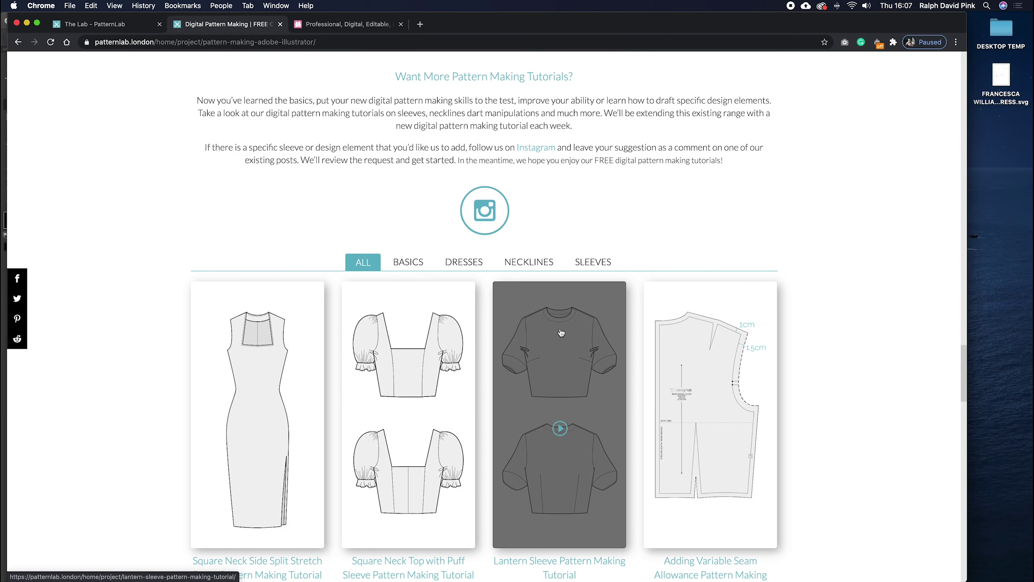
scroll(483, 277, down, 6)
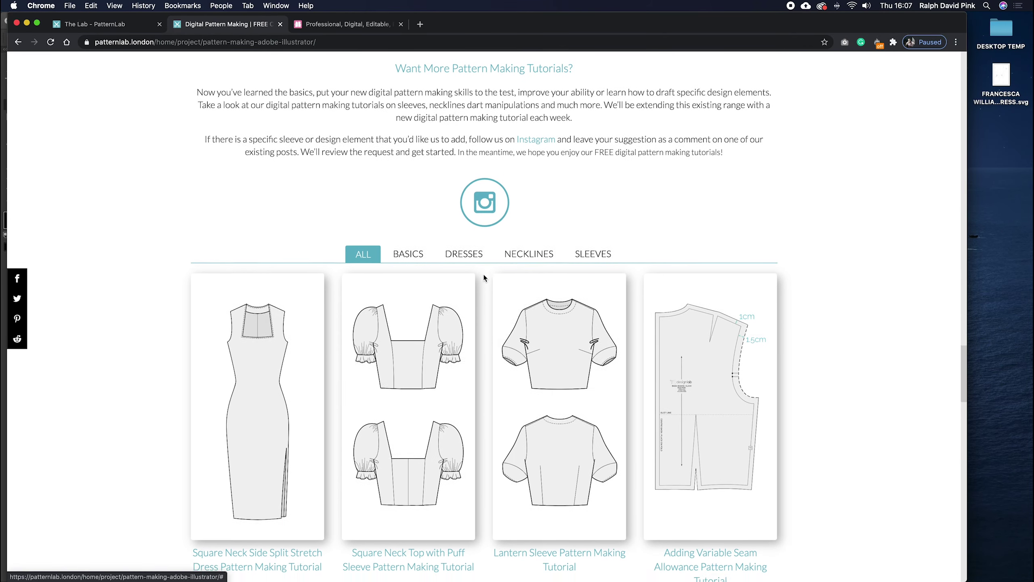
scroll(483, 275, up, 4)
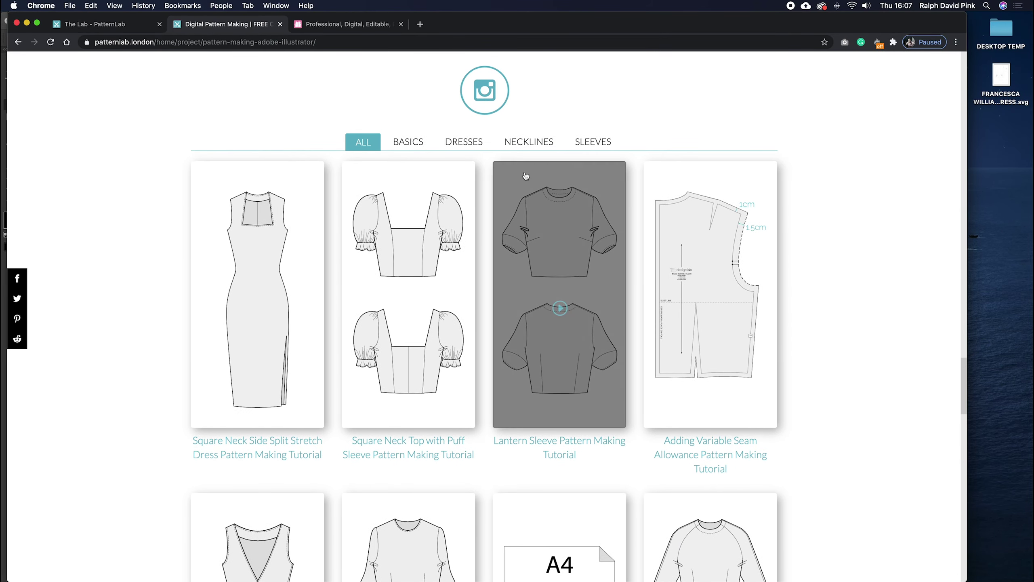
Step: Browse the additional tutorials by the Necklines, Basics, Dresses and Sleeves categories
click(527, 143)
scroll(549, 249, down, 4)
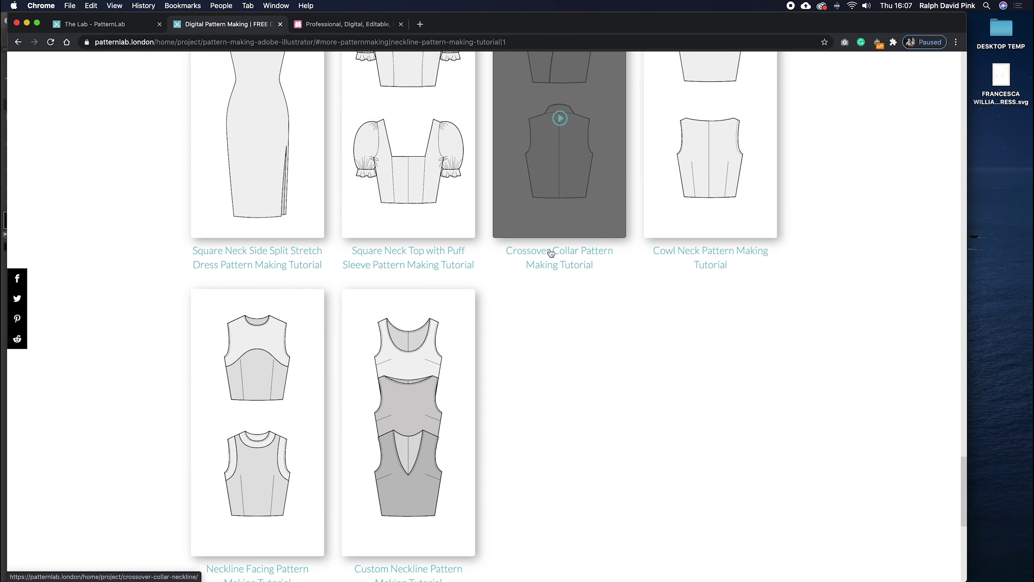
scroll(550, 251, up, 2)
scroll(551, 253, up, 3)
click(420, 143)
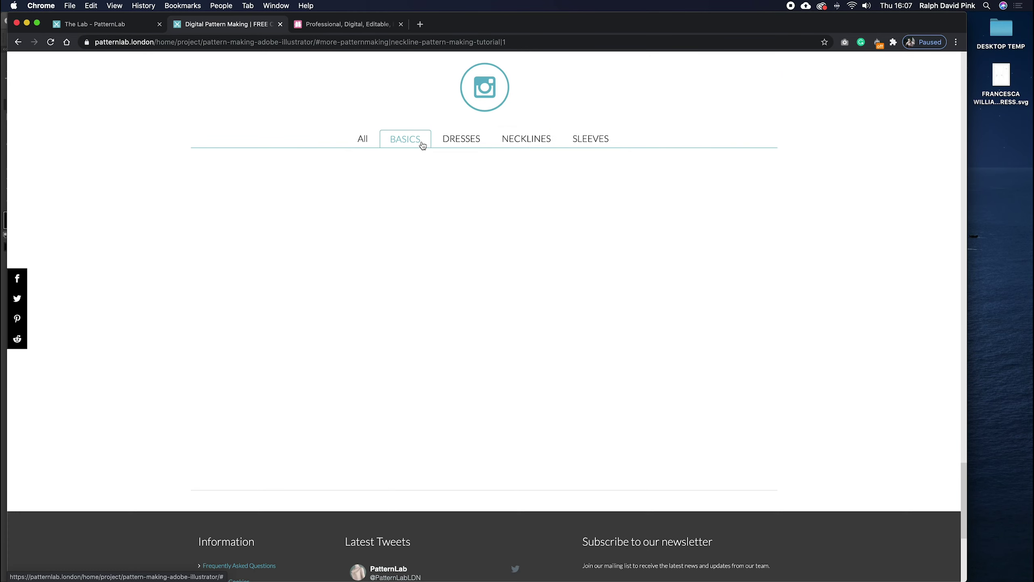
click(495, 140)
click(463, 143)
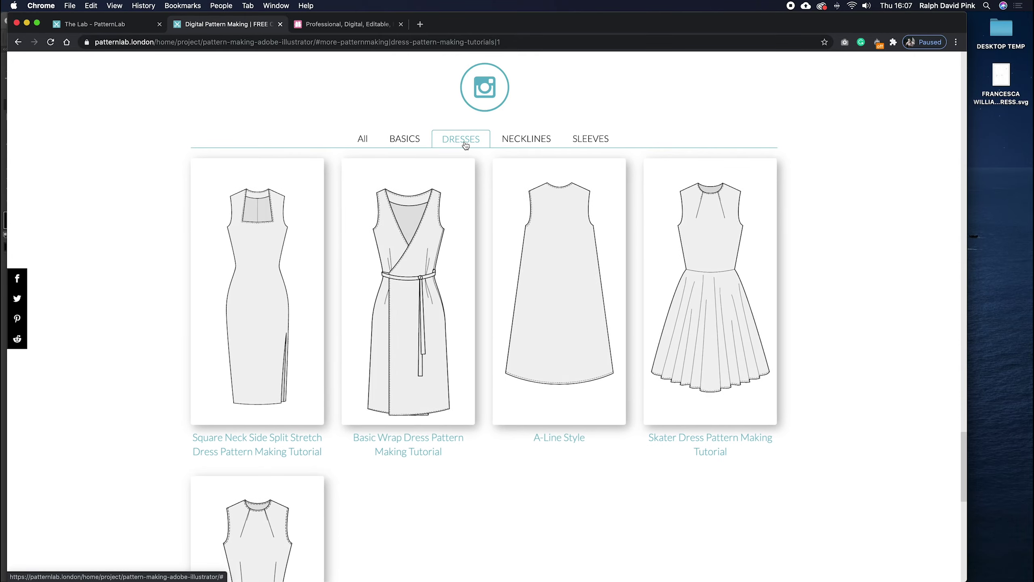
click(573, 142)
scroll(556, 297, down, 9)
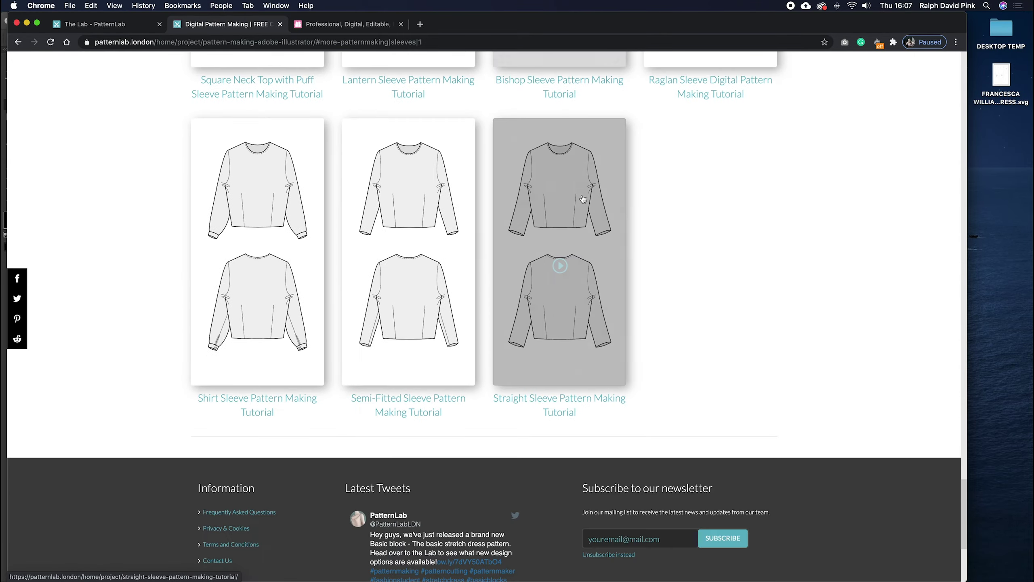
Step: Leave the course page and switch to Illustrator's full and semi-circle skater dress tutorial document
scroll(583, 199, up, 4)
scroll(583, 200, up, 20)
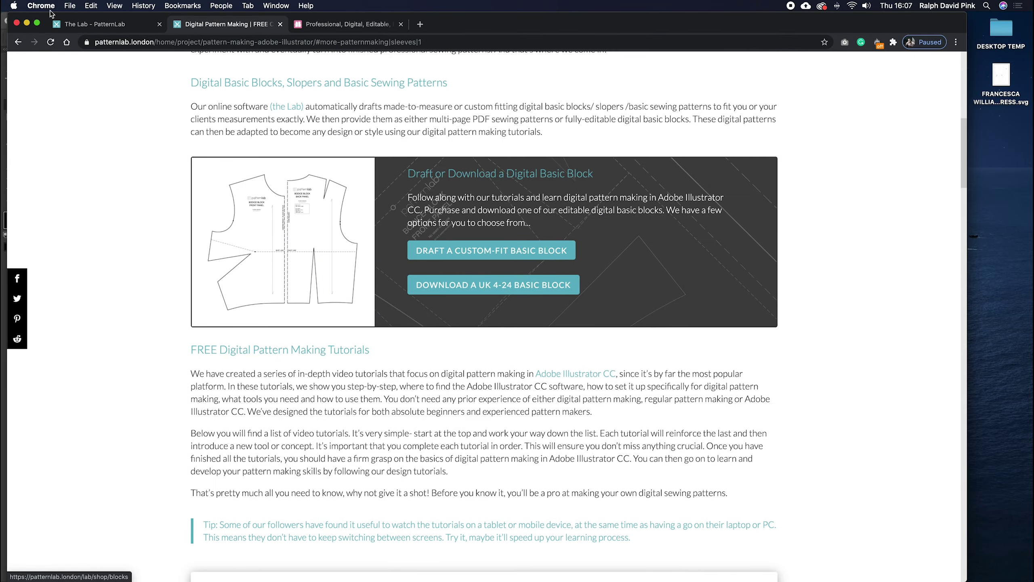
click(27, 24)
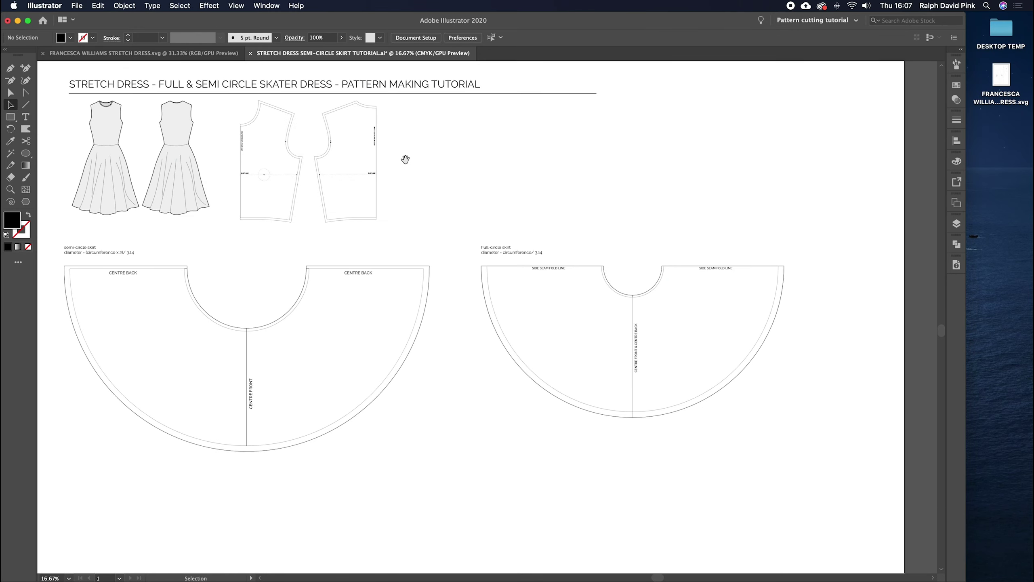
drag(405, 159, 413, 171)
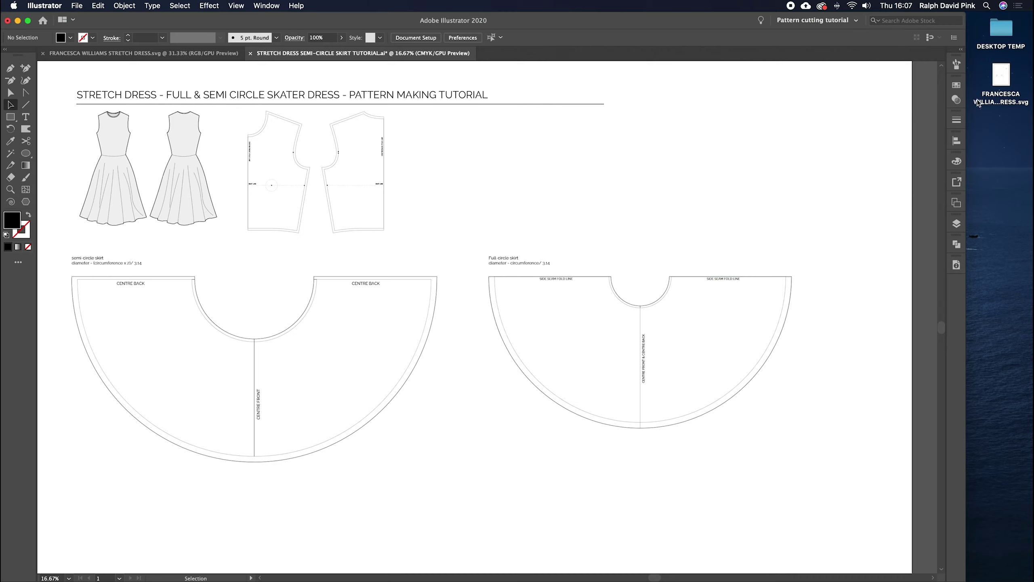
Step: Open the stretch dress block SVG from the desktop in Illustrator and bring its front, back and sleeve panels into view
click(1006, 87)
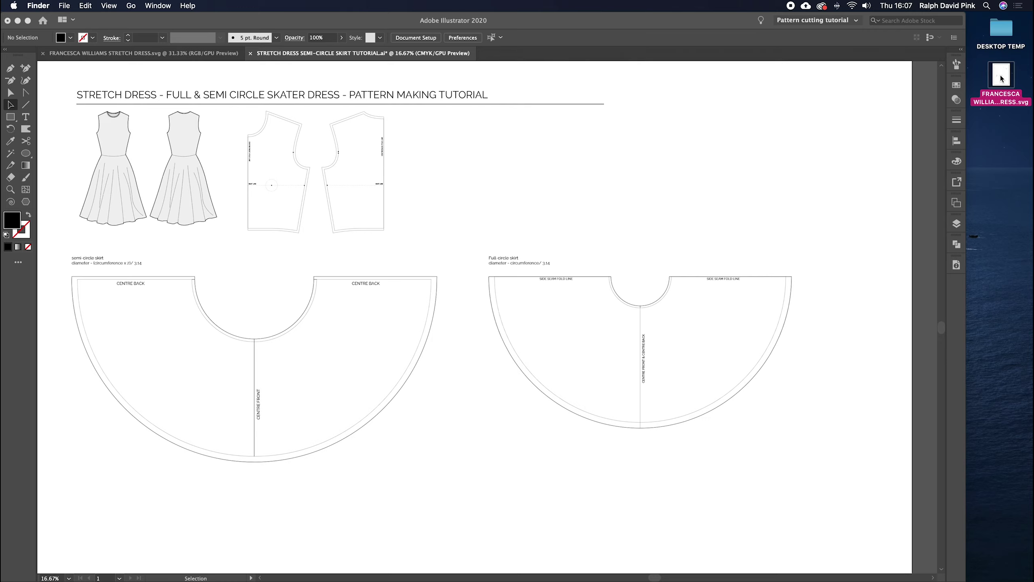
drag(1000, 75, 252, 555)
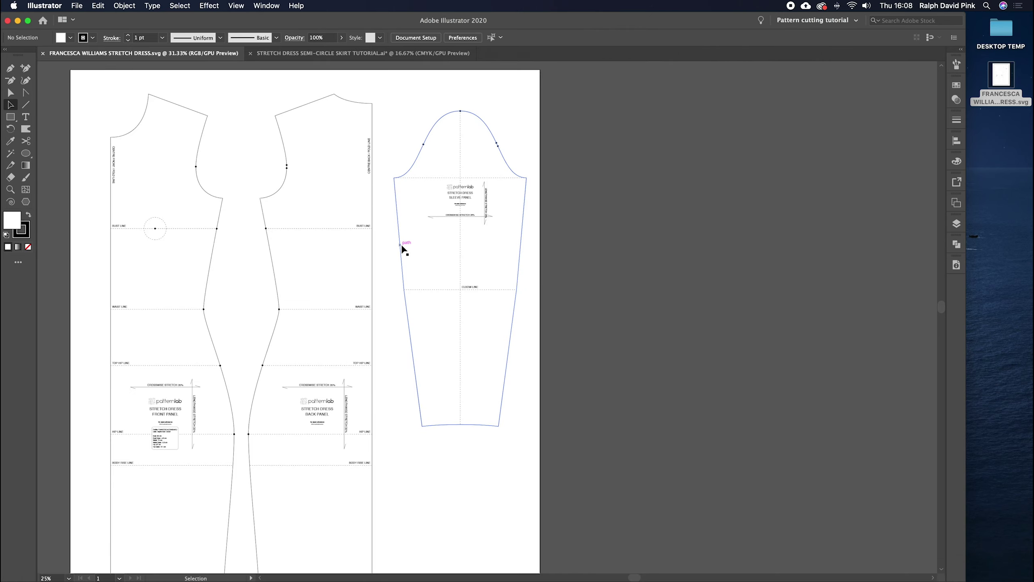
key(space)
drag(401, 127, 427, 113)
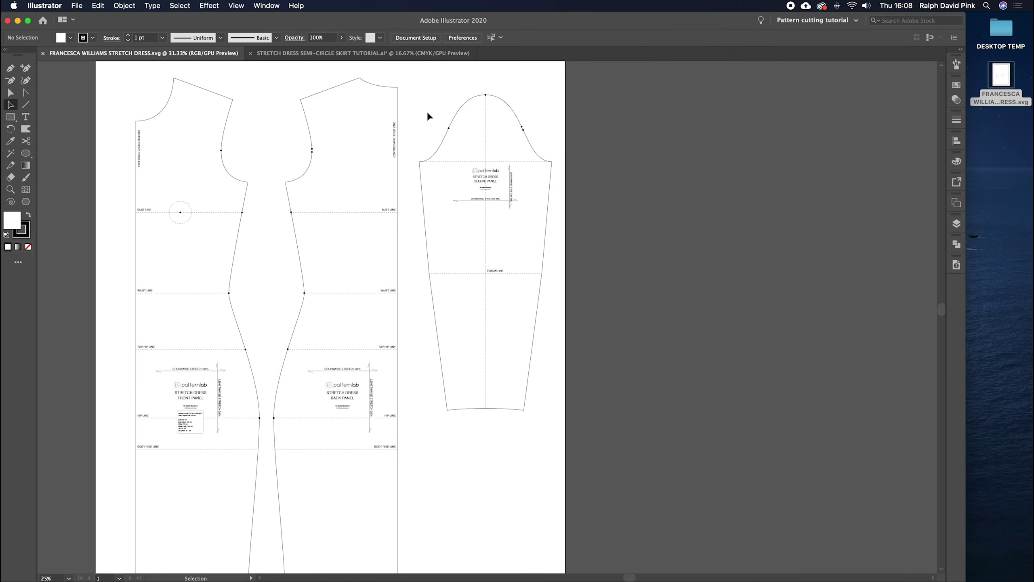
key(space)
drag(419, 207, 422, 201)
Step: Select the front and back panels of the stretch dress block, leaving out the sleeve
drag(148, 84, 556, 359)
click(94, 101)
click(11, 105)
drag(123, 87, 112, 108)
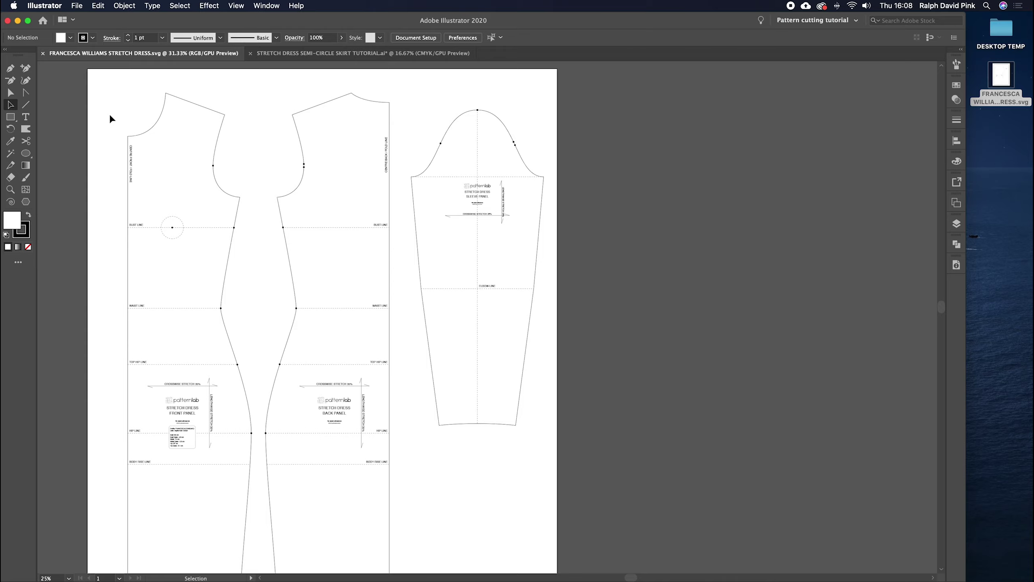
click(117, 86)
drag(119, 88, 398, 428)
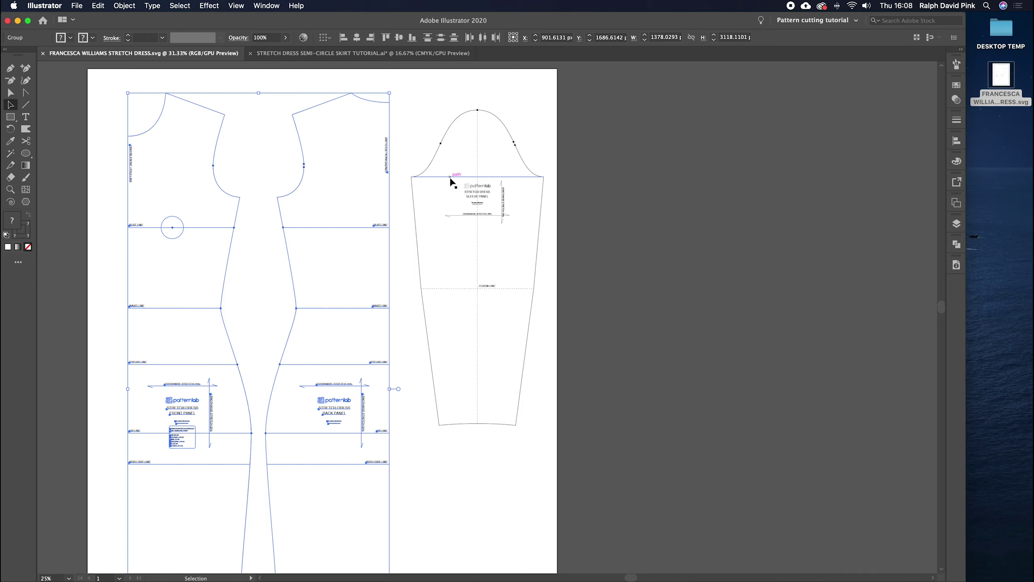
drag(260, 169, 302, 207)
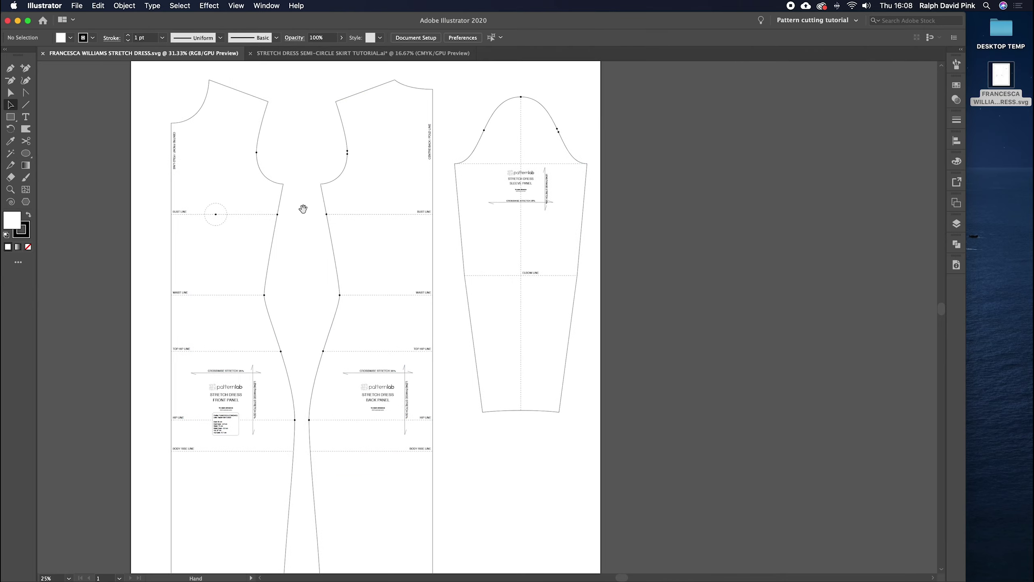
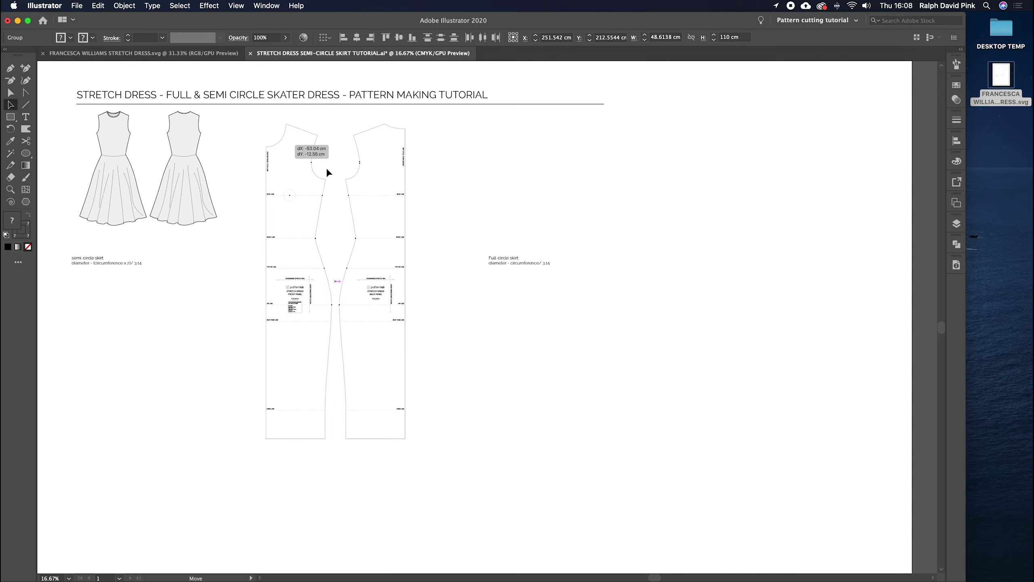
Step: In the skater dress tutorial document, shift the back panel sideways to widen the gap between it and the front panel
drag(404, 194, 415, 194)
click(335, 206)
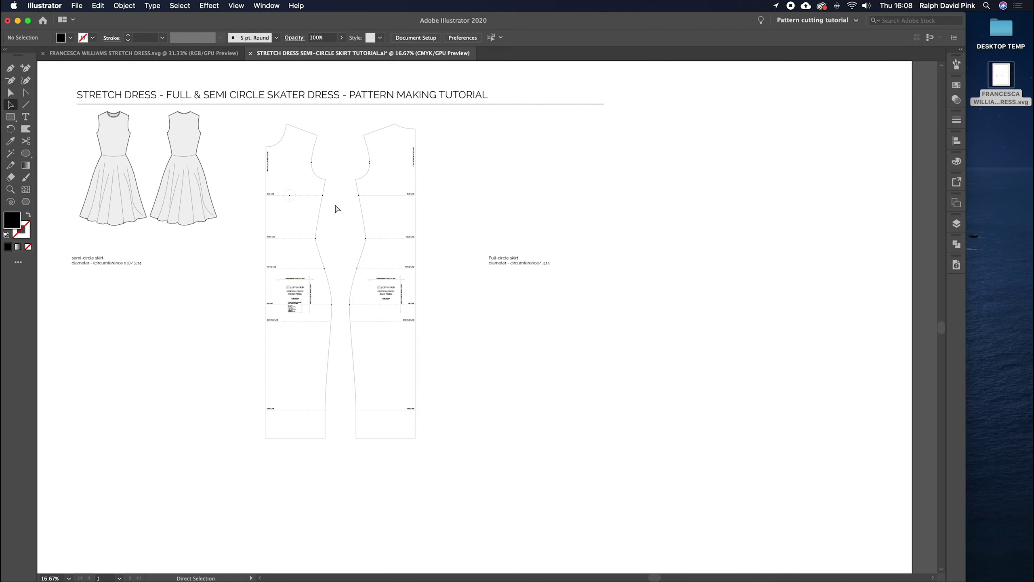
key(super+equal)
drag(336, 202, 404, 280)
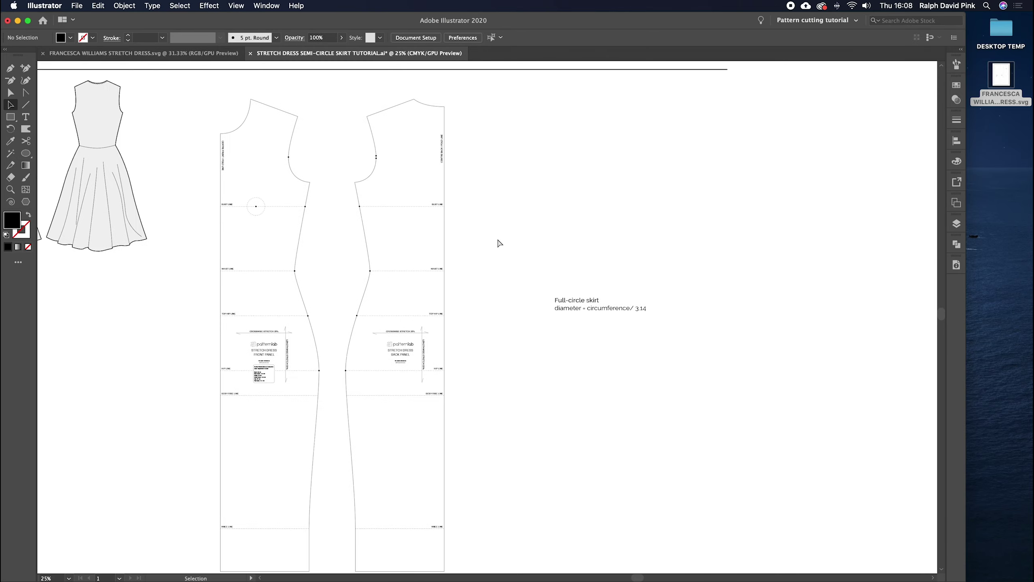
scroll(496, 243, down, 3)
drag(478, 228, 183, 550)
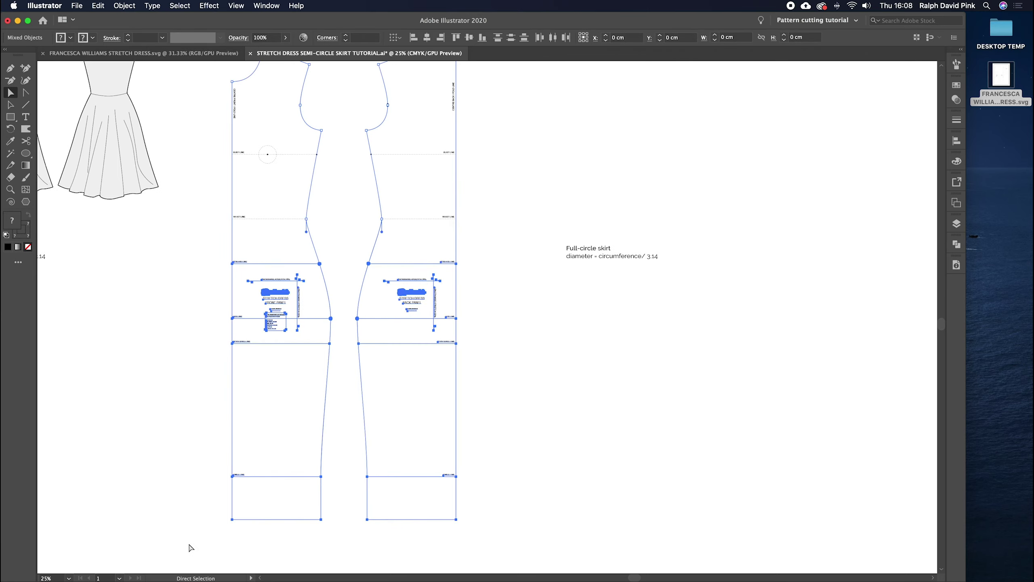
key(super+h)
click(363, 233)
scroll(332, 234, up, 3)
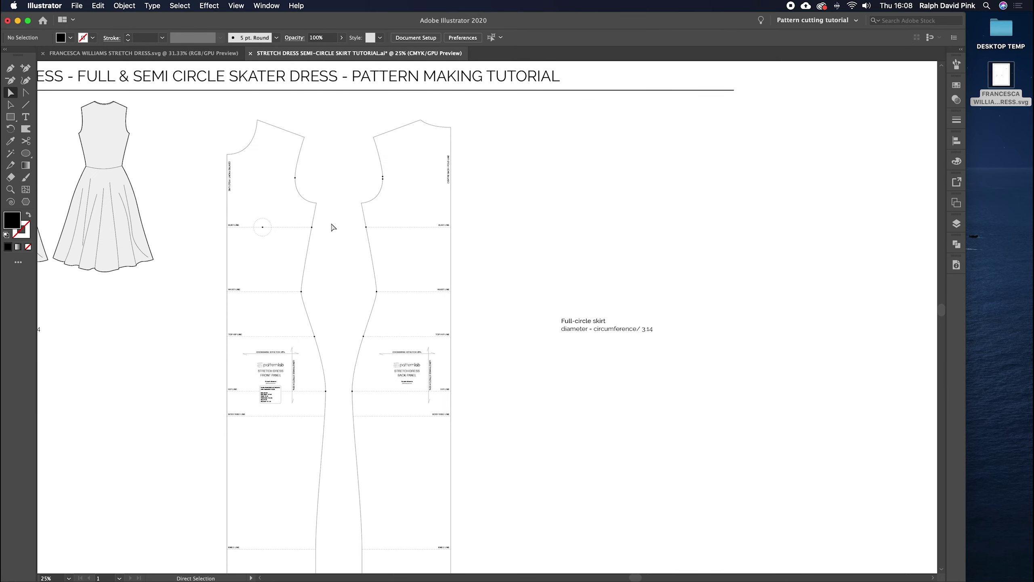
Step: Select the front panel's side-seam anchor at the waist line and examine the bodice area above it
click(306, 279)
key(super+equal)
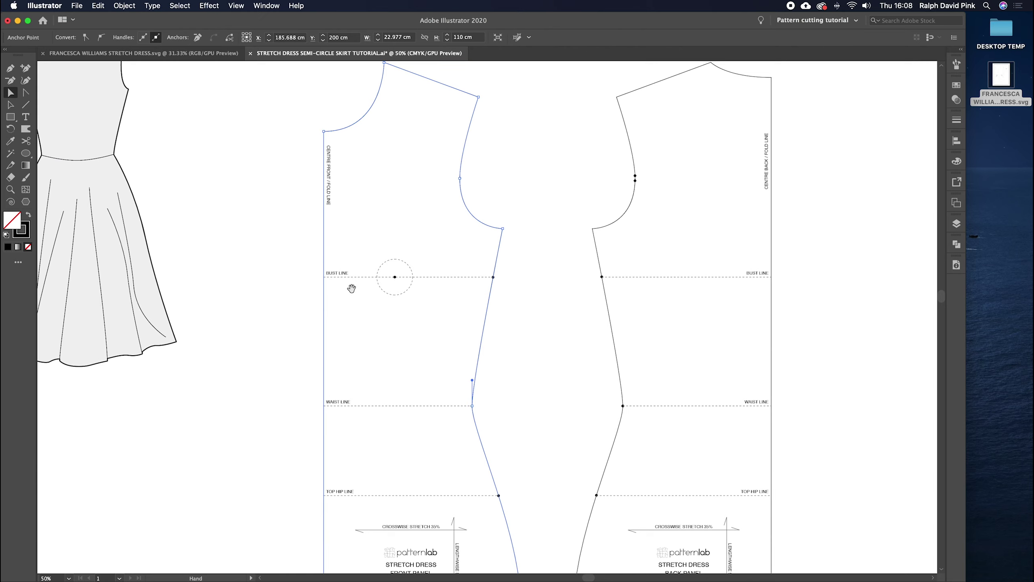
drag(485, 336, 413, 309)
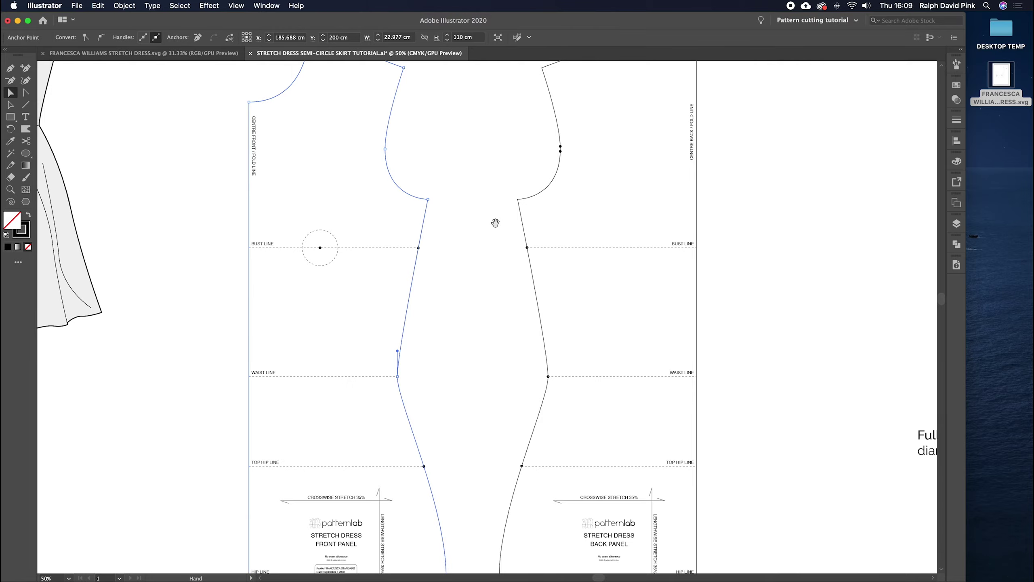
mouse_move(495, 223)
mouse_down()
mouse_move(341, 377)
mouse_move(556, 210)
mouse_move(484, 362)
mouse_move(545, 213)
mouse_move(340, 297)
mouse_move(418, 465)
mouse_move(752, 240)
mouse_move(429, 425)
mouse_move(342, 392)
mouse_move(445, 247)
mouse_up()
click(450, 262)
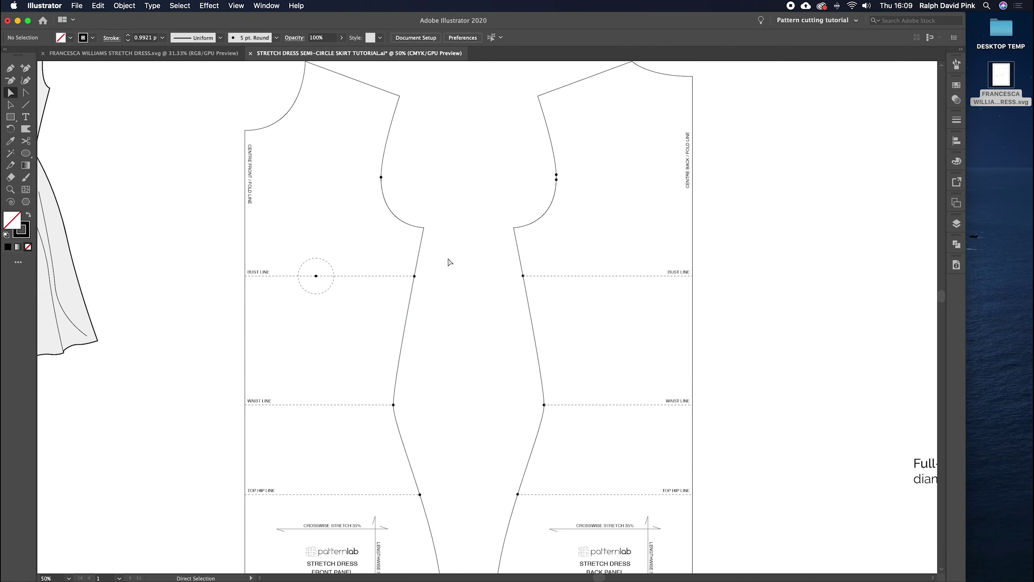
key(super+equal)
key(super+equal)
key(super+equal)
key(super+equal)
key(super+equal)
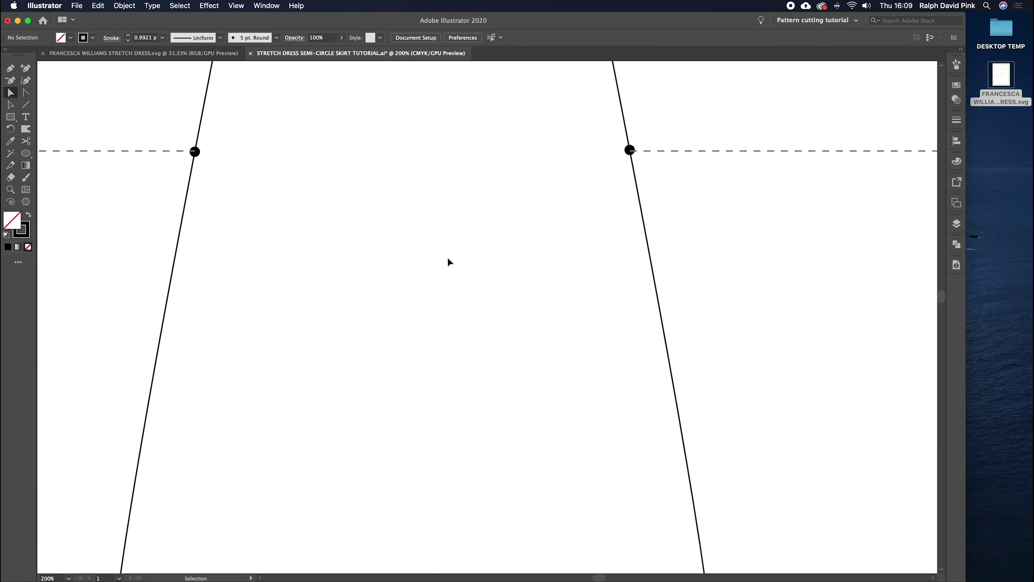
key(super+minus)
key(super+minus)
key(super+minus)
key(super+minus)
key(super+minus)
key(super+minus)
key(super+minus)
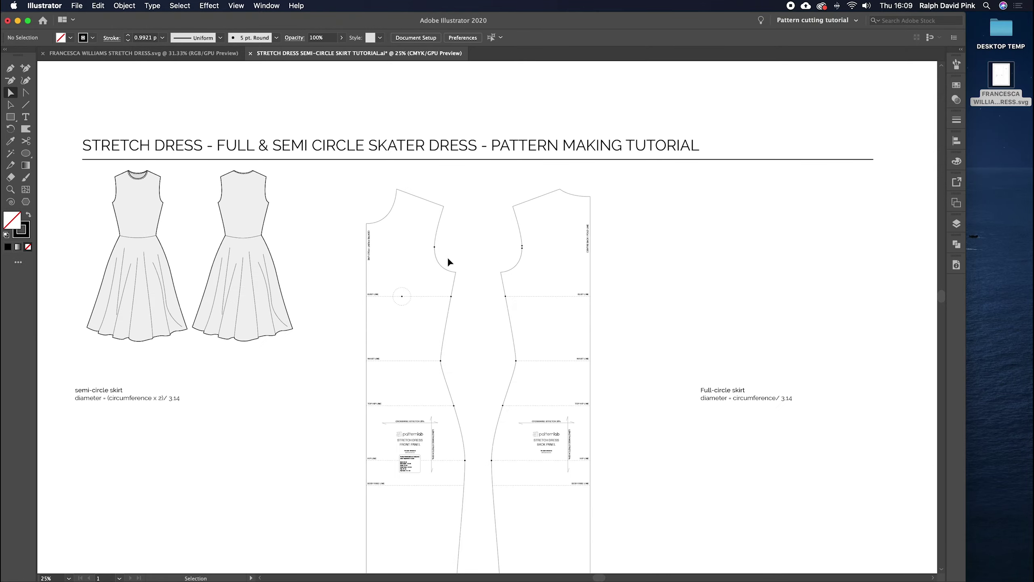
key(super+1)
drag(448, 258, 564, 322)
scroll(564, 322, down, 5)
key(super+minus)
key(super+minus)
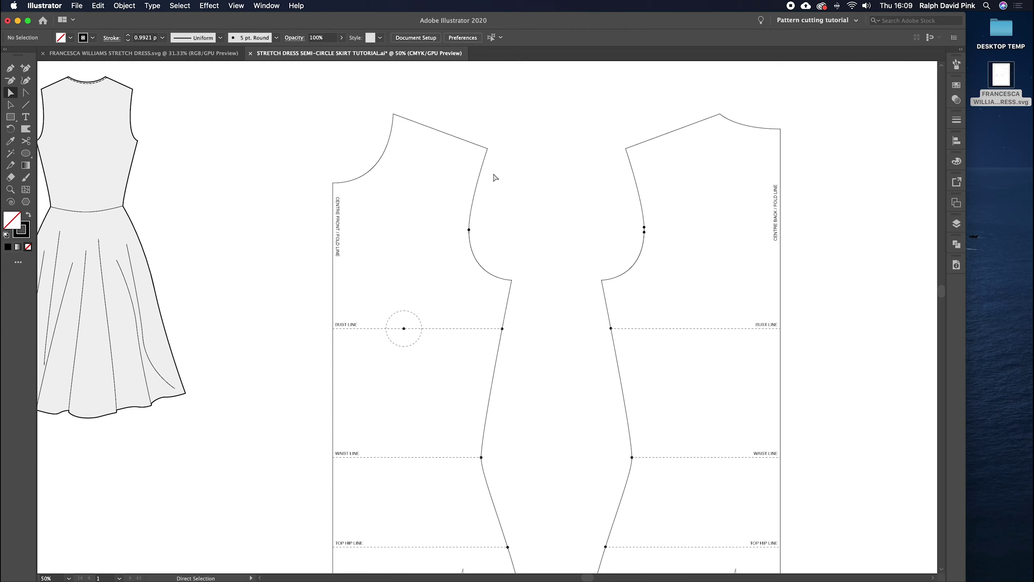
Step: Cut the front panel's outline at the waist line with the Scissors tool, at both the side seam and the centre front
drag(503, 220, 367, 198)
drag(375, 256, 445, 193)
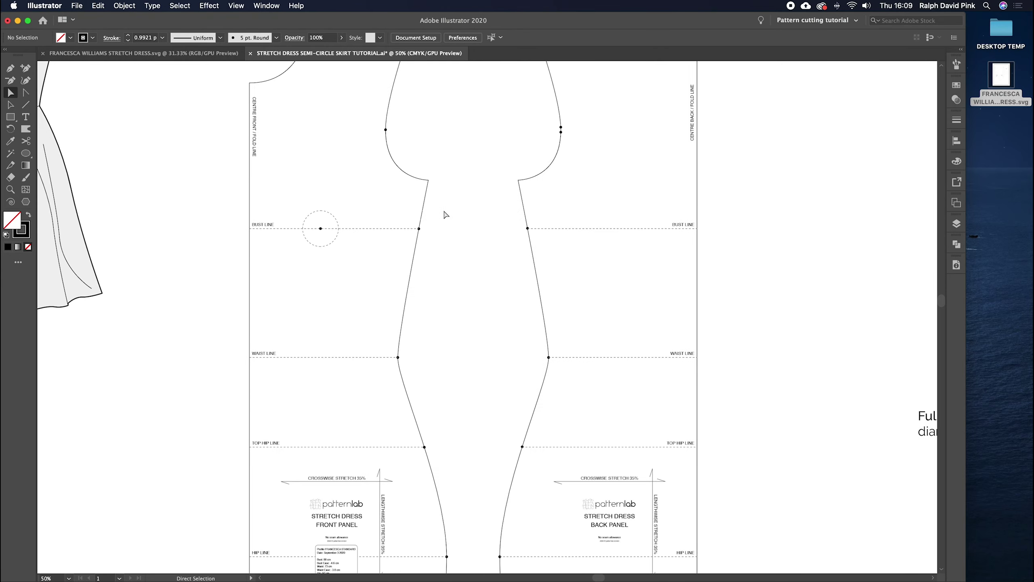
click(411, 282)
drag(381, 298, 365, 353)
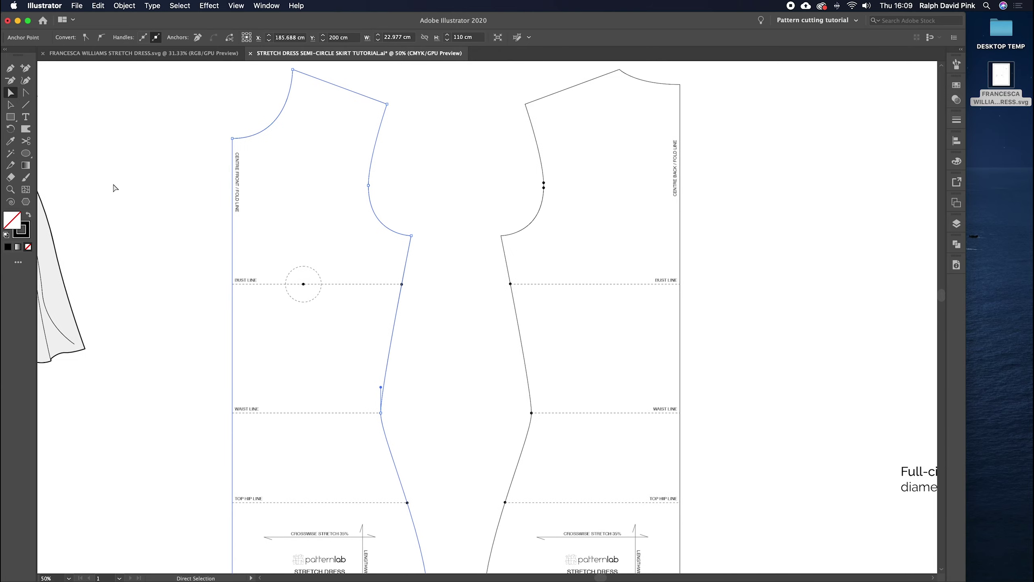
click(25, 141)
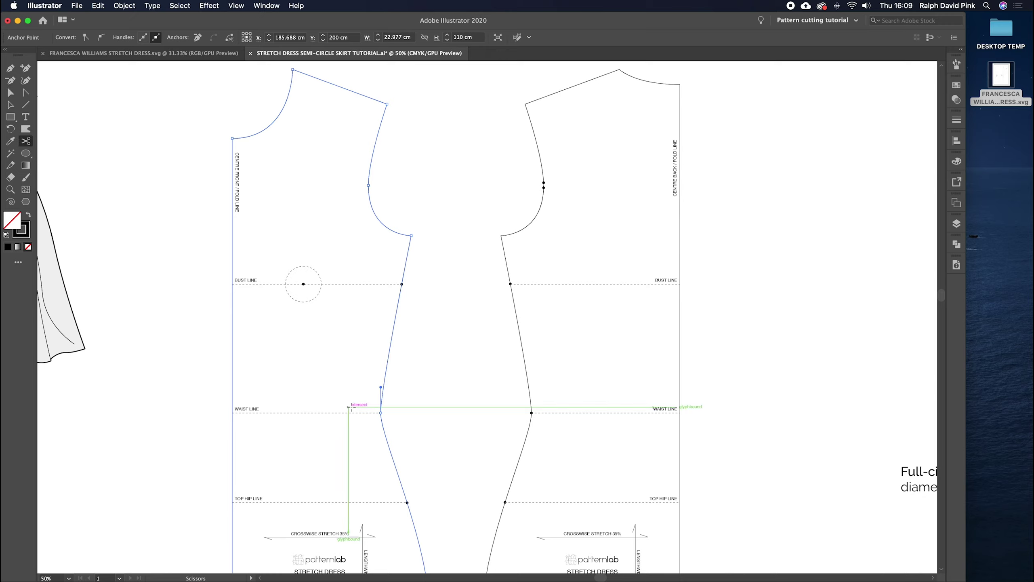
click(380, 413)
click(232, 413)
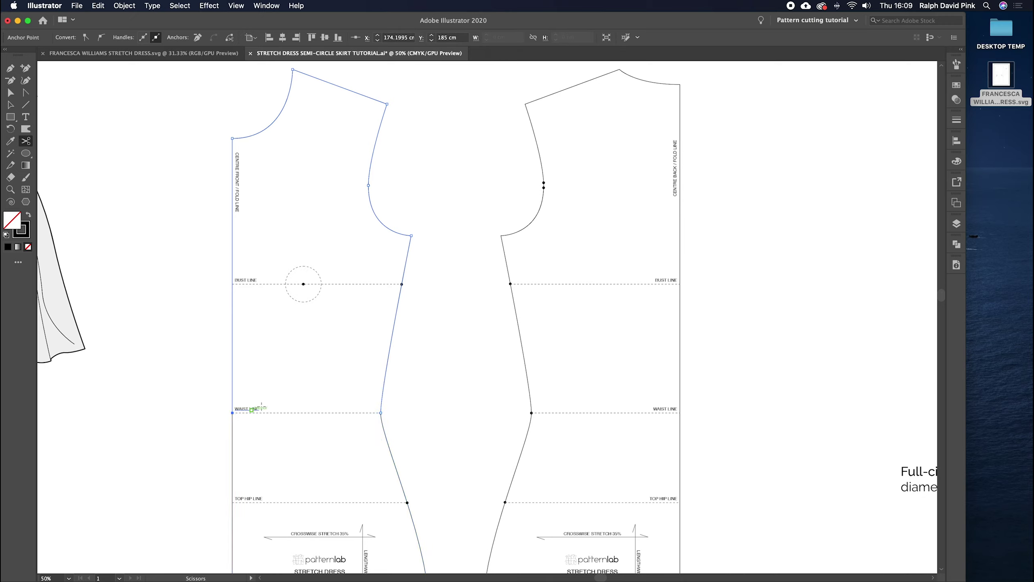
key(v)
click(492, 378)
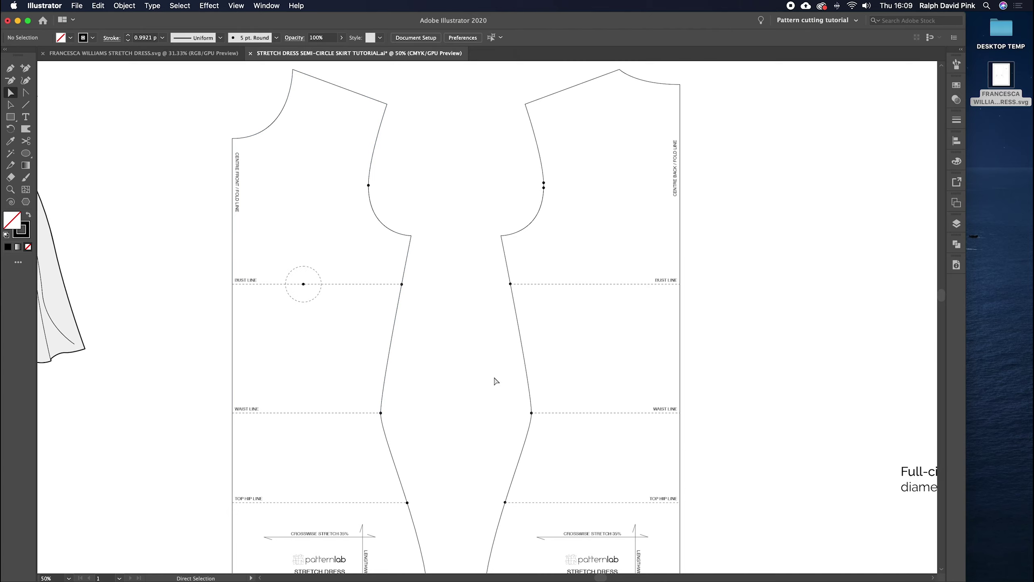
Step: Cut the back panel's outline at the waist line with the Scissors tool, at both the side seam and the centre back
click(523, 346)
click(26, 141)
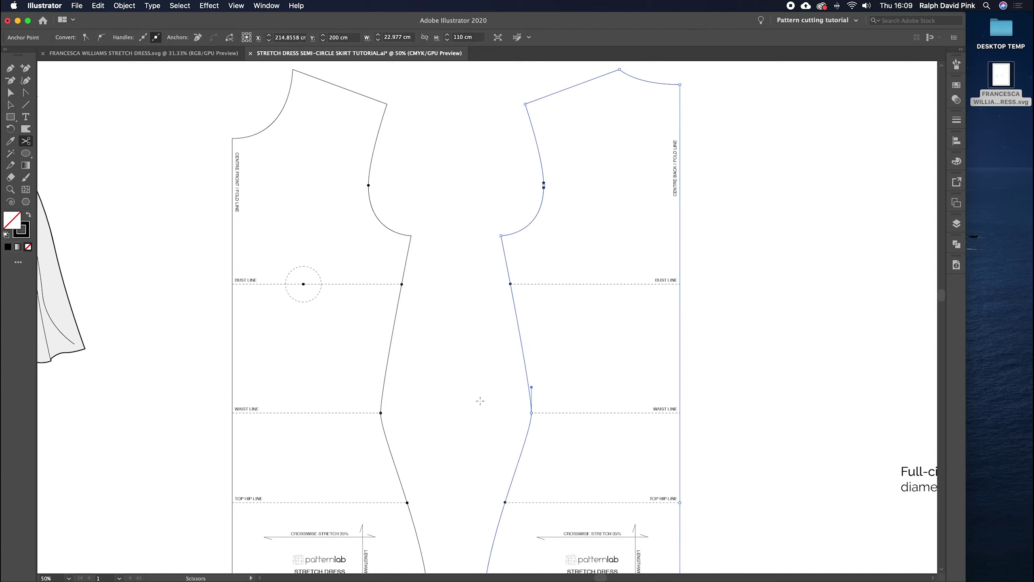
click(531, 413)
key(v)
click(434, 302)
Step: Delete everything below the waist line on both the front and back panels, including the lower outlines, hip lines and label text
scroll(434, 302, down, 2)
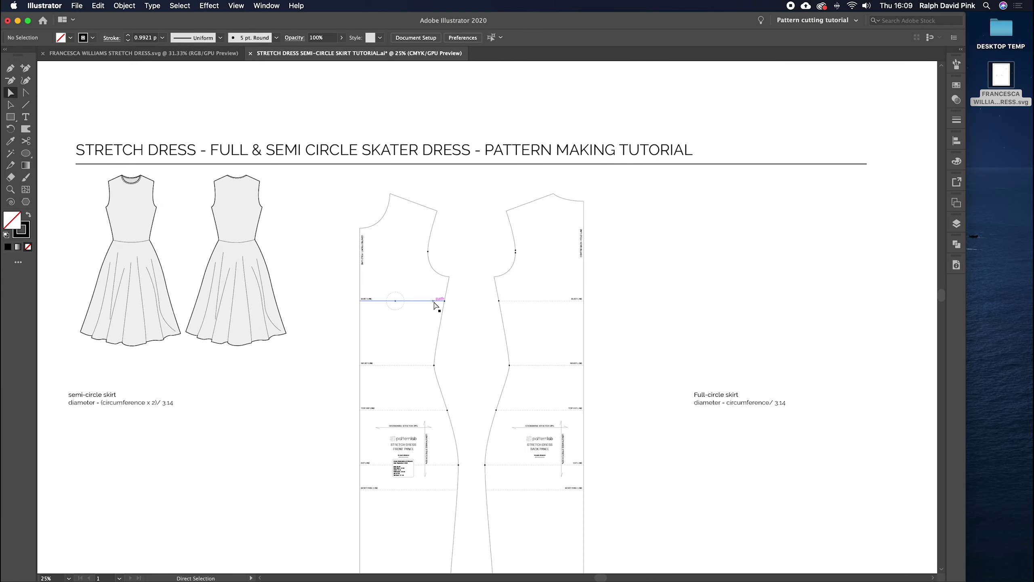
scroll(434, 303, down, 5)
drag(322, 242, 590, 545)
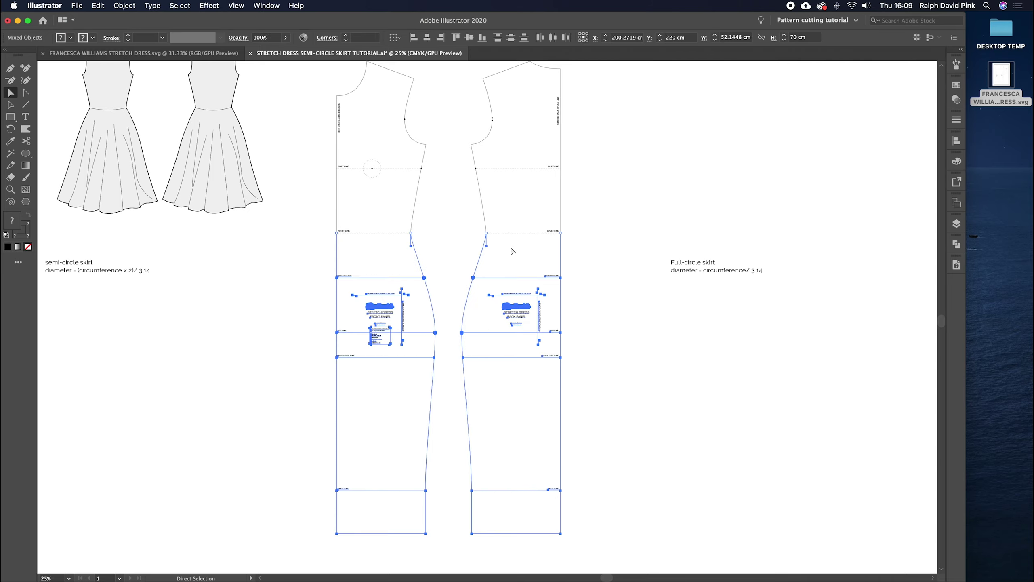
key(Delete)
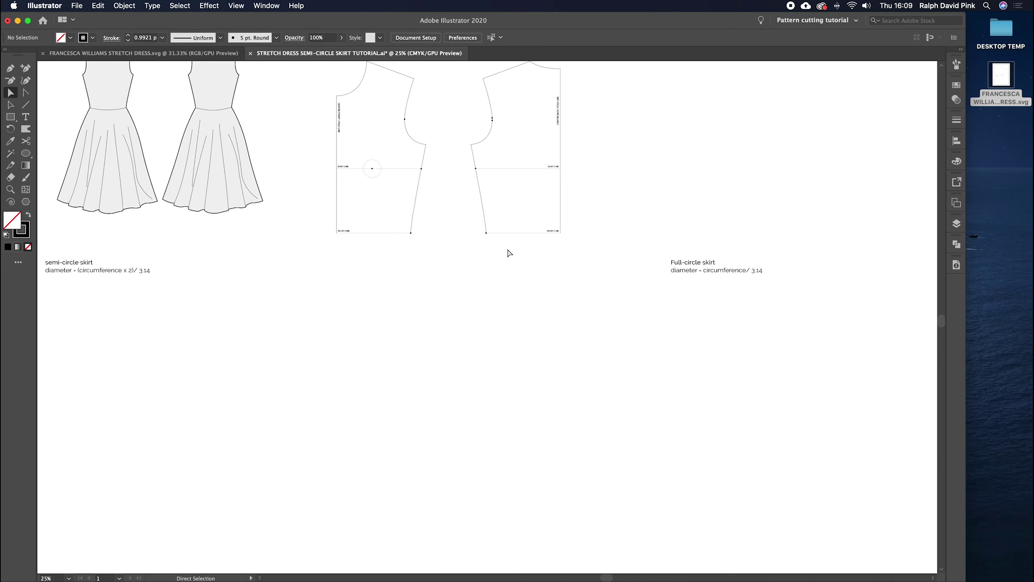
Step: Delete the dashed waist lines and their WAIST LINE labels from the back and front bodice panels
key(super+equal)
key(super+equal)
drag(462, 190, 499, 423)
drag(628, 370, 582, 430)
click(621, 383)
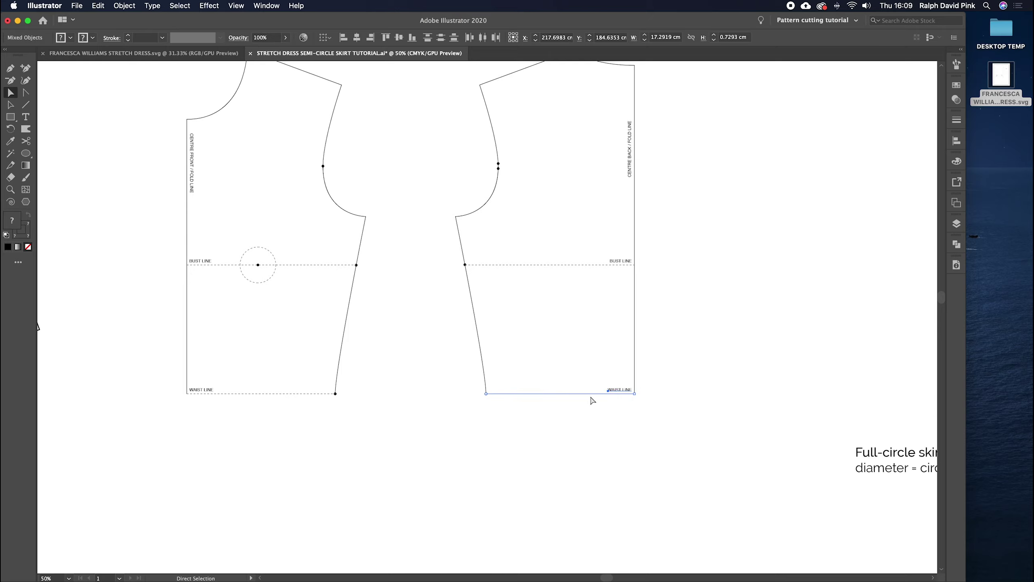
key(Delete)
drag(219, 369, 200, 415)
key(Delete)
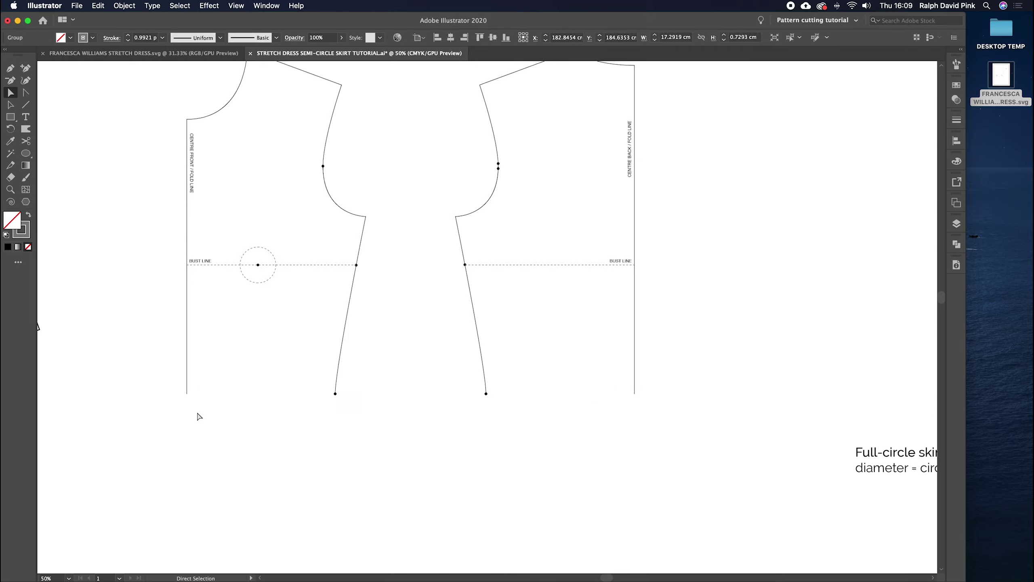
Step: Delete the notch dots at the waist end of the side seam on both bodice panels
click(335, 394)
key(Delete)
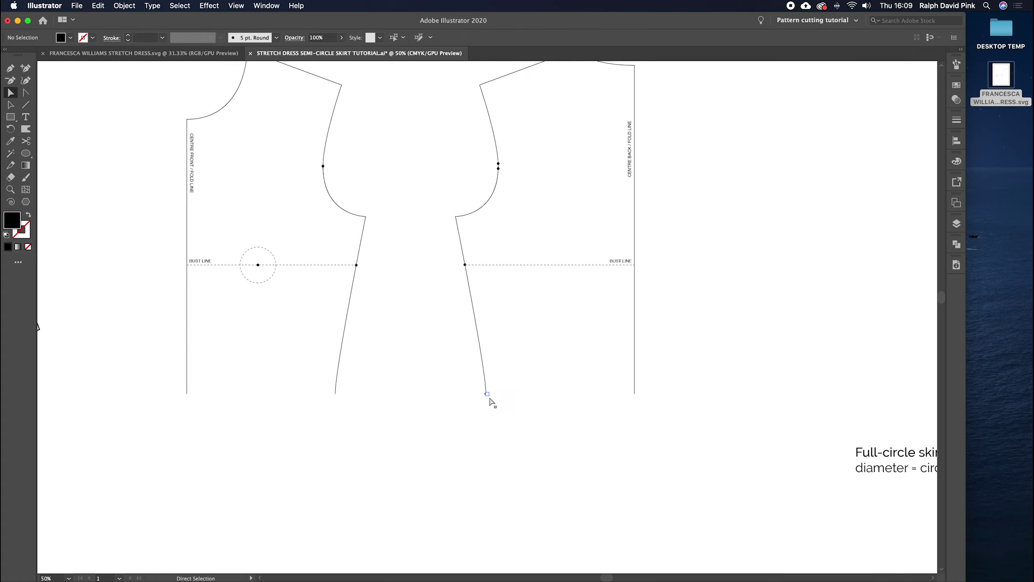
drag(433, 374, 404, 409)
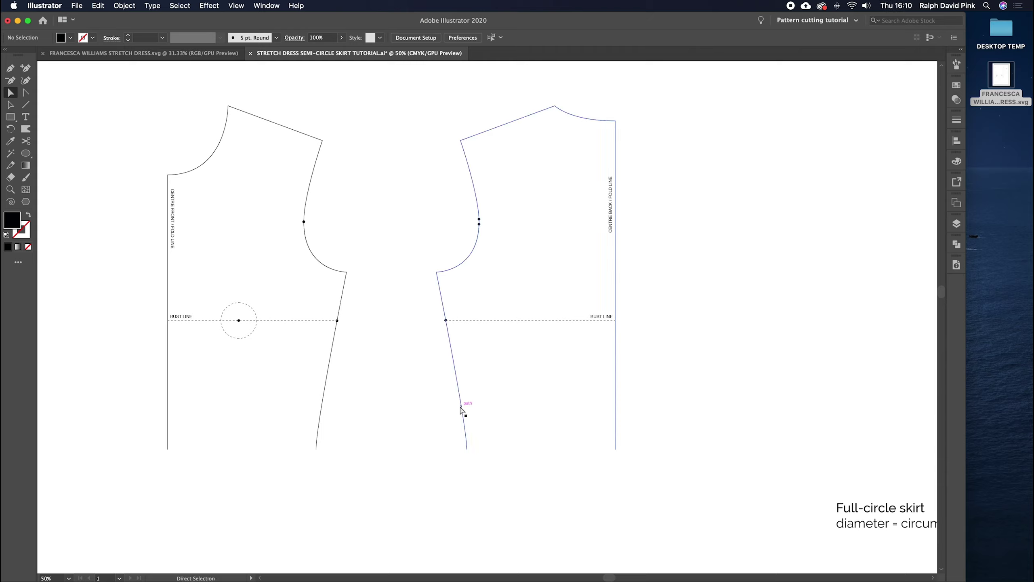
Step: Straighten the back and front side seams by removing the curve handles at their waist-end anchors with the Anchor Point tool
scroll(462, 409, down, 3)
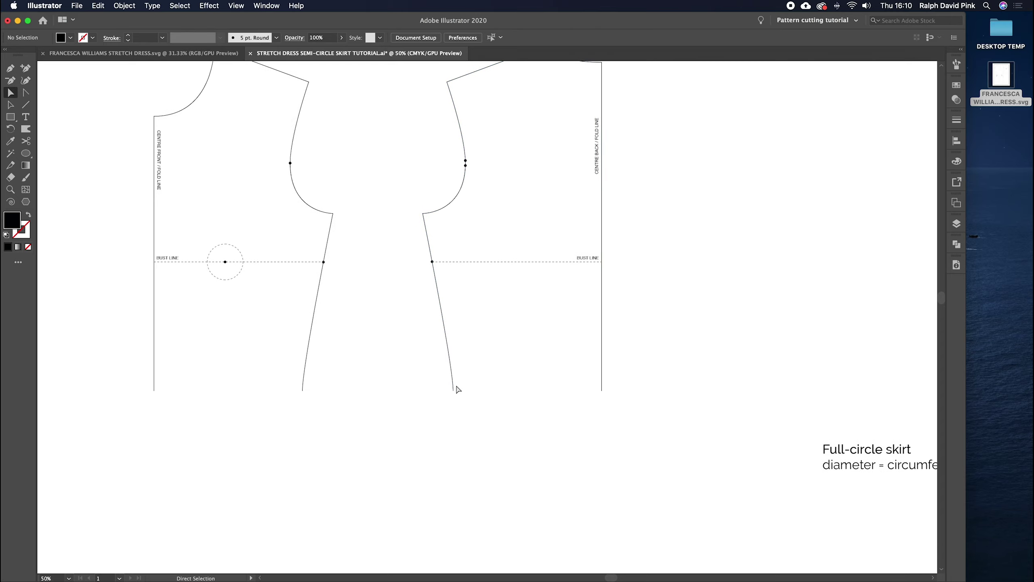
click(450, 359)
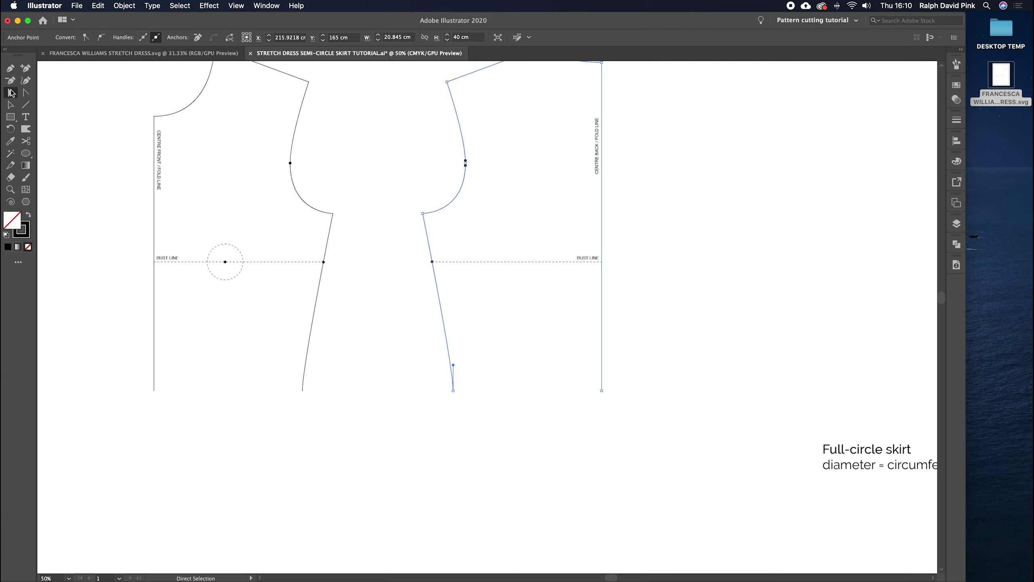
click(452, 392)
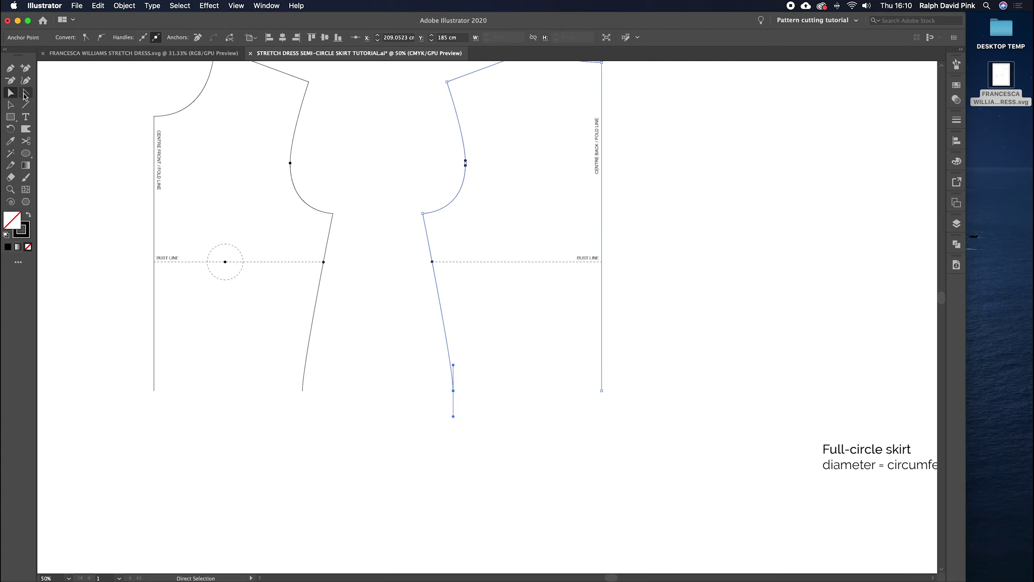
click(25, 94)
click(453, 390)
click(302, 390)
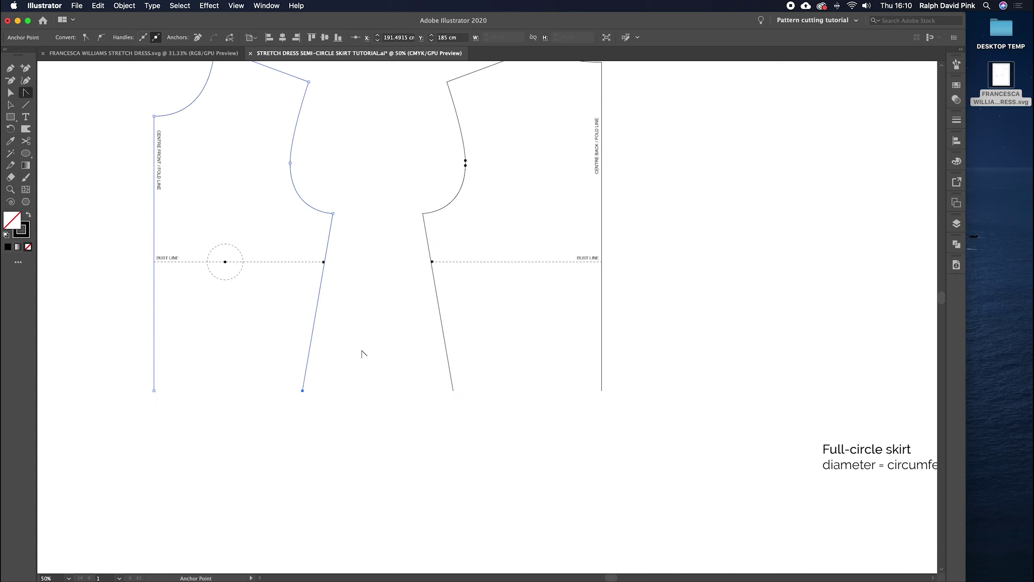
click(363, 344)
Step: Move the whole back bodice panel so the waist end of its side seam meets that of the front panel
scroll(369, 363, up, 2)
key(v)
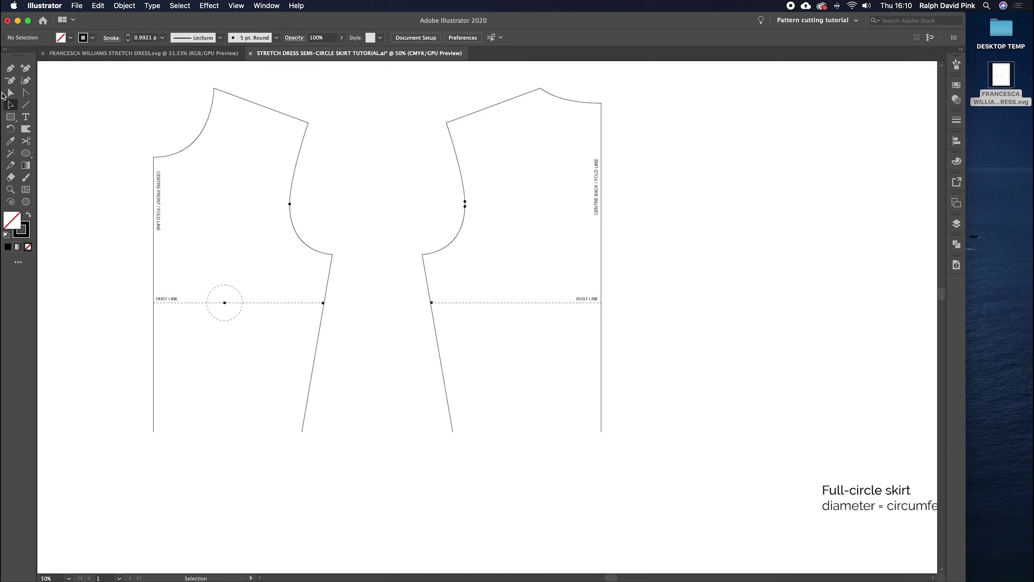
drag(387, 79, 632, 397)
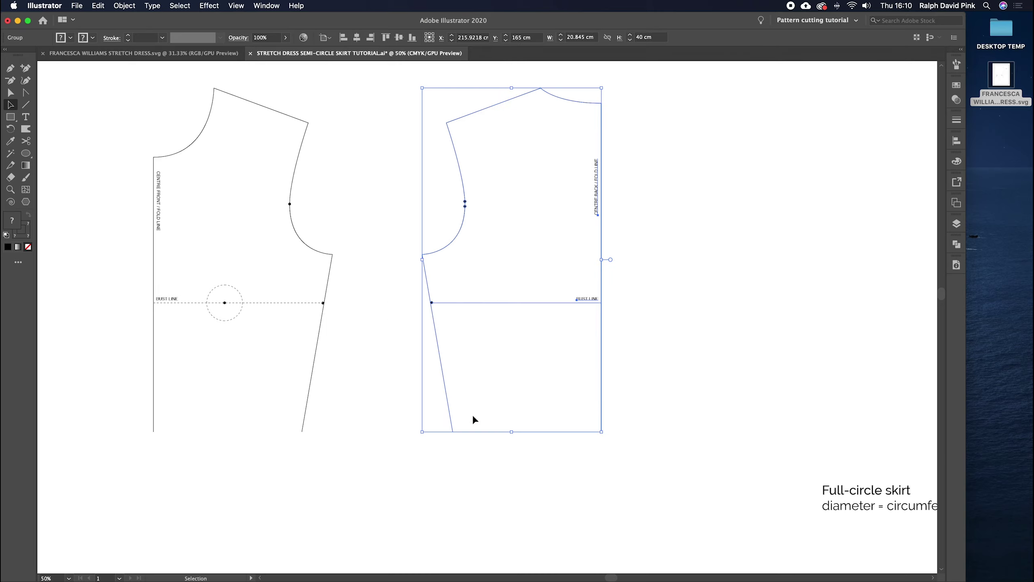
drag(452, 431, 300, 310)
Step: Rotate the back panel about the shared waist point until its side seam lies along the front panel's side seam
key(super+equal)
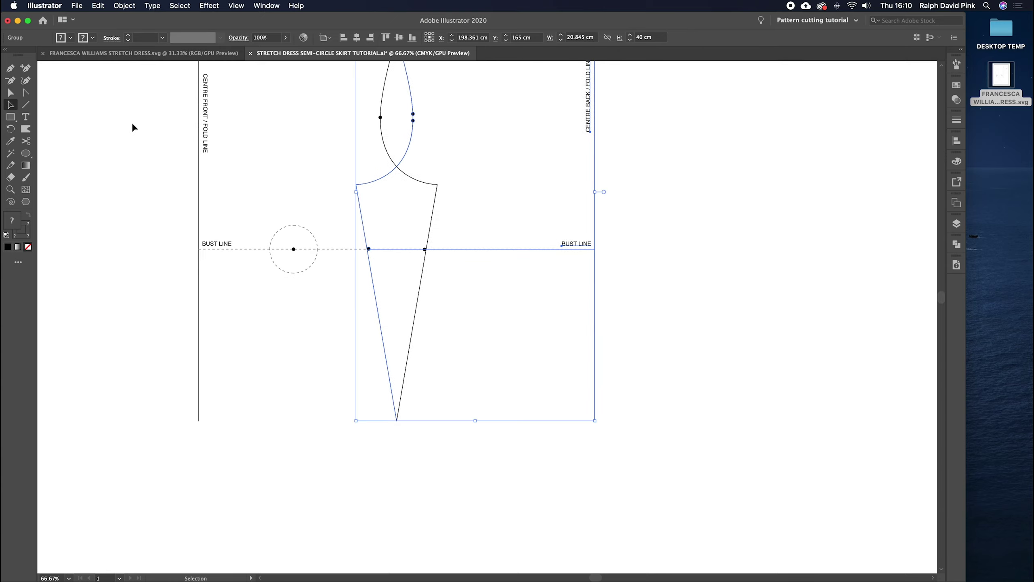
scroll(397, 133, up, 3)
scroll(397, 133, right, 2)
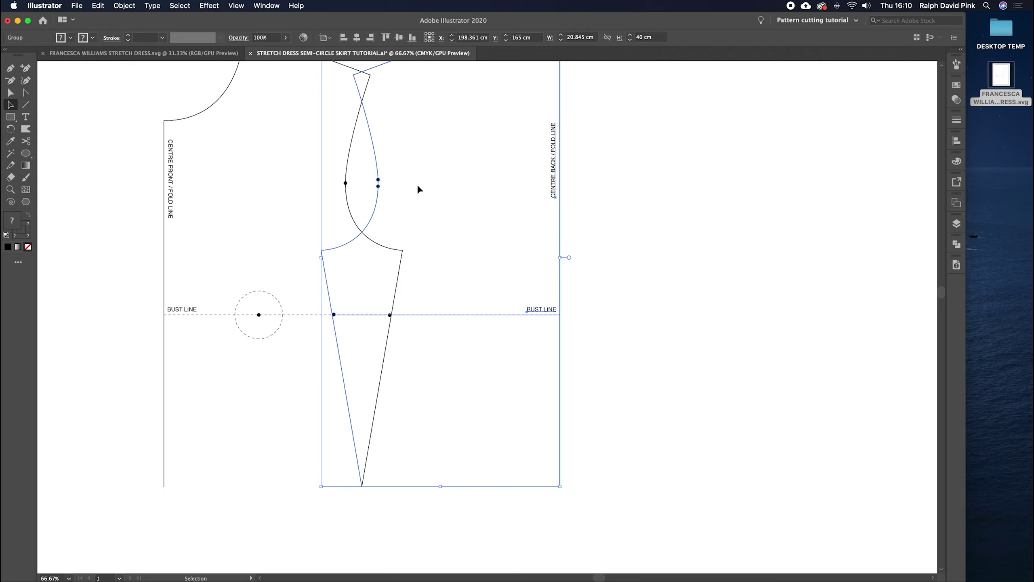
click(11, 130)
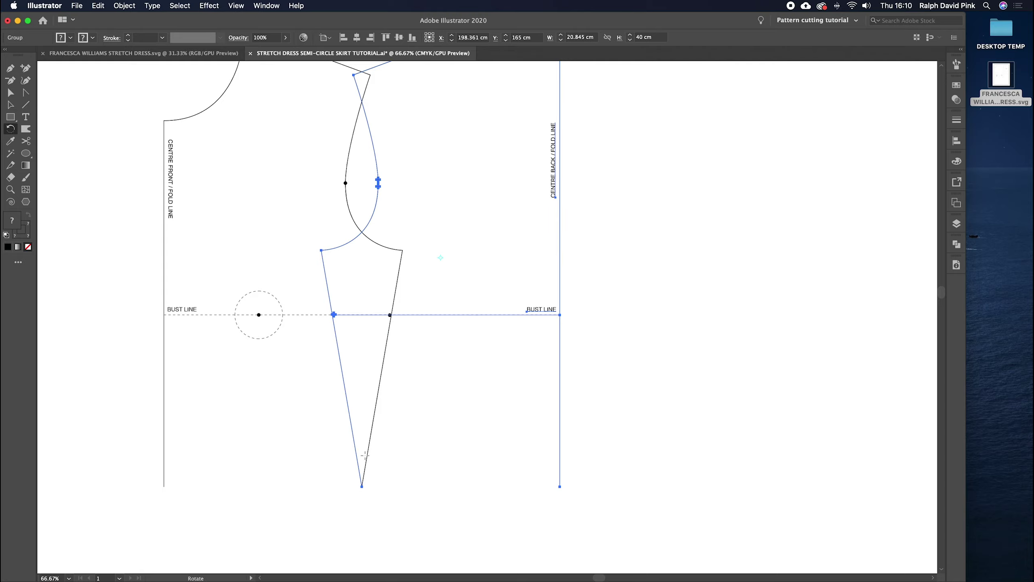
drag(338, 354, 385, 363)
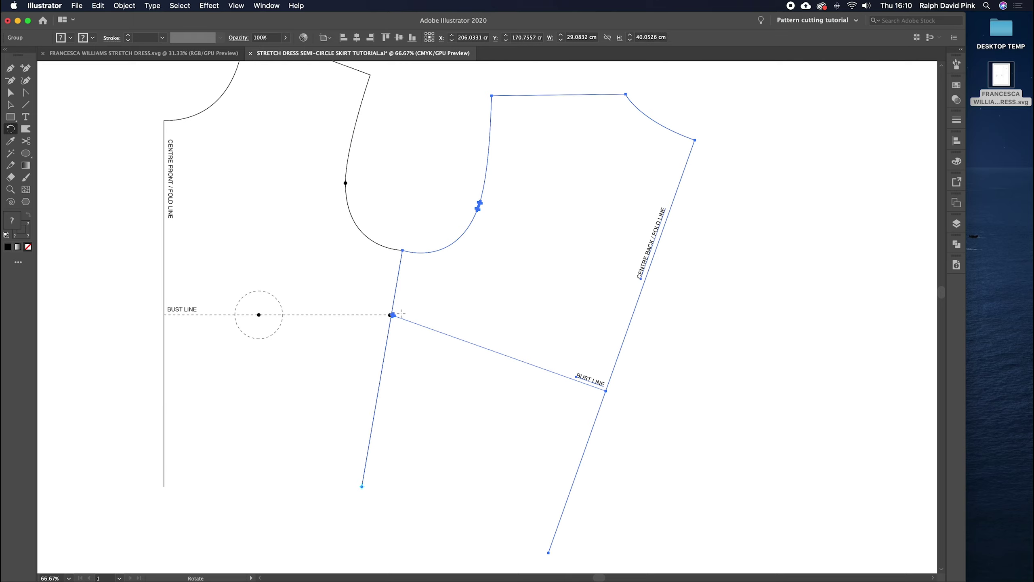
key(v)
click(444, 295)
key(super+minus)
Step: Select both joined bodice panels with their markings and lock the selection
drag(471, 292, 438, 250)
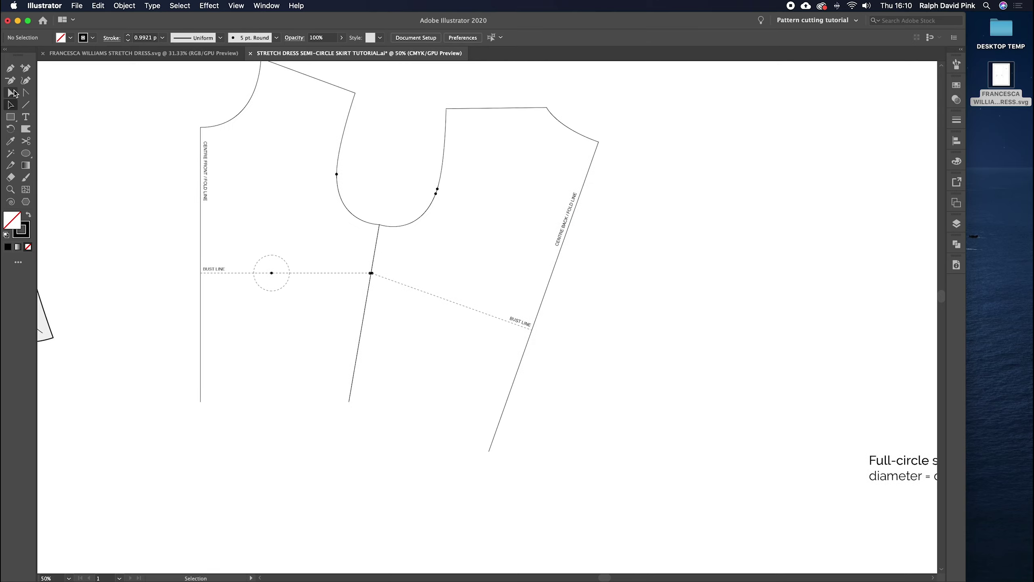
click(11, 67)
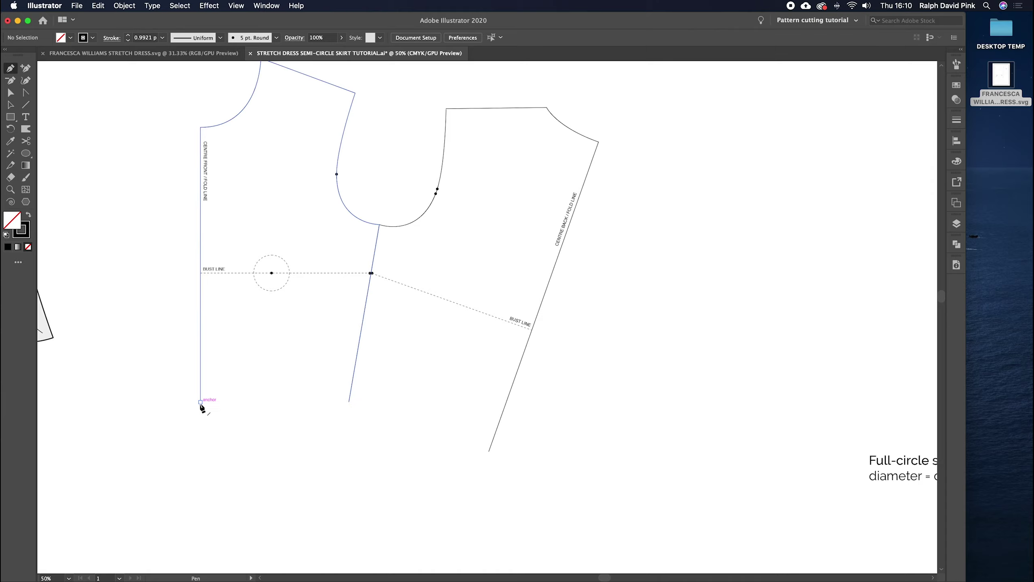
key(a)
drag(163, 92, 176, 108)
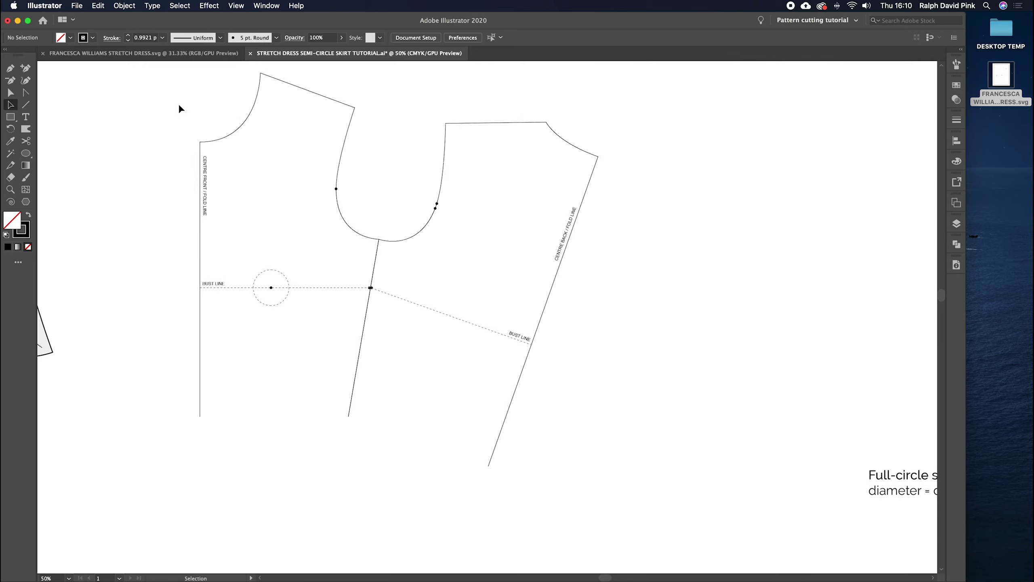
drag(185, 104, 609, 412)
click(124, 6)
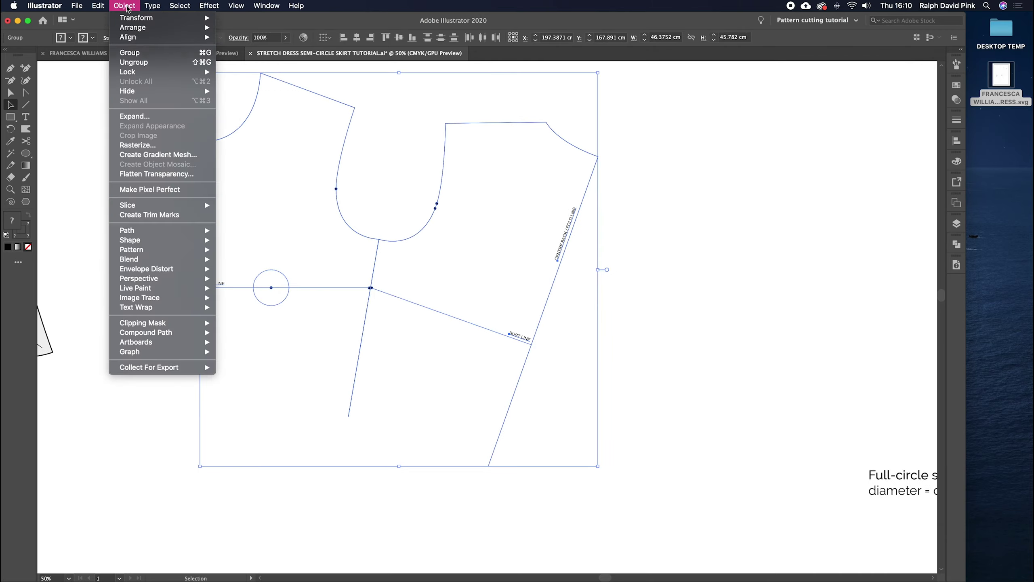
mouse_move(130, 71)
click(237, 72)
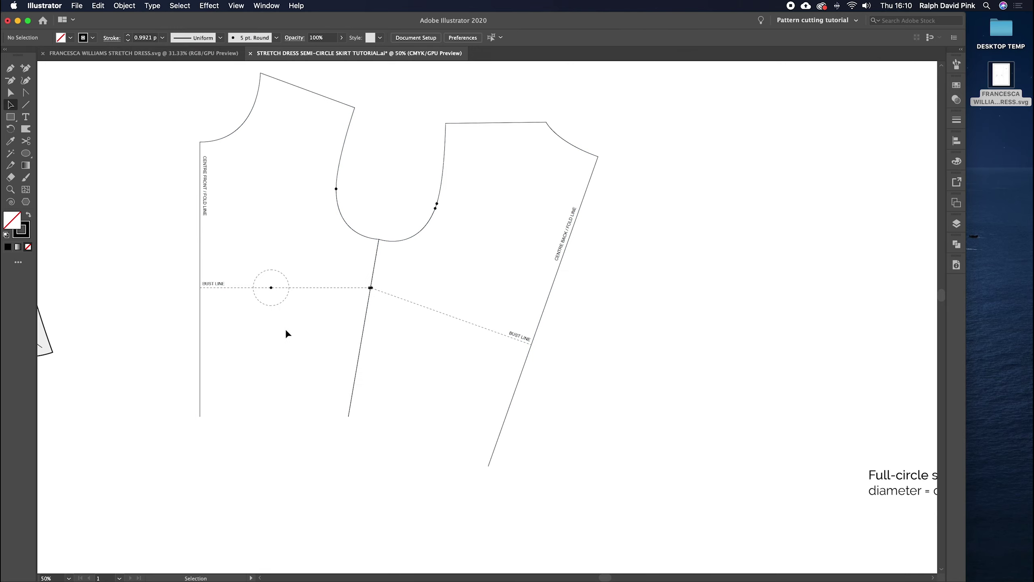
Step: Draw a new waist line with the Pen tool from the centre front through the side-seam waist point to the centre back
click(11, 68)
click(200, 418)
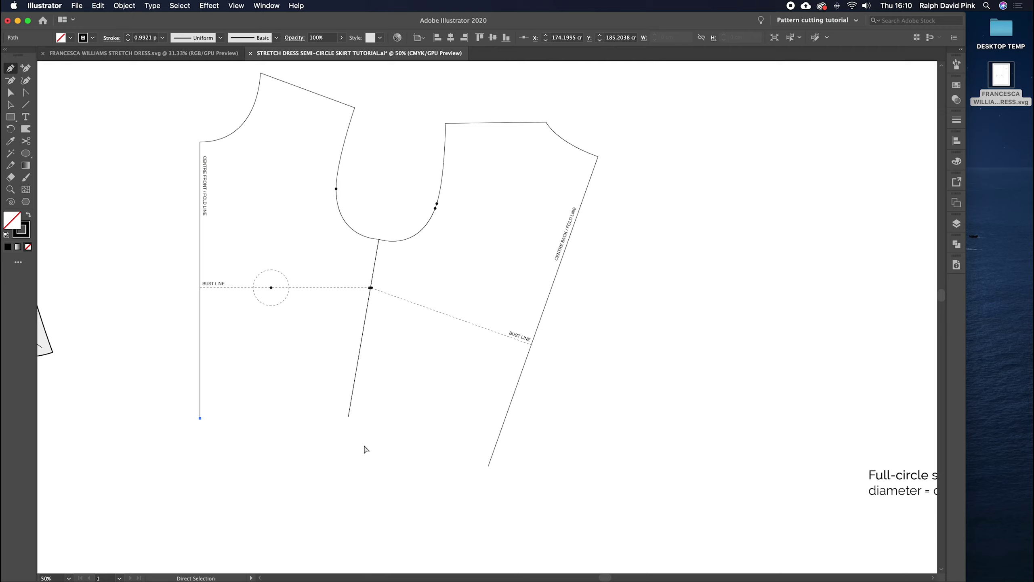
super+click(249, 438)
key(super+equal)
drag(206, 421, 288, 342)
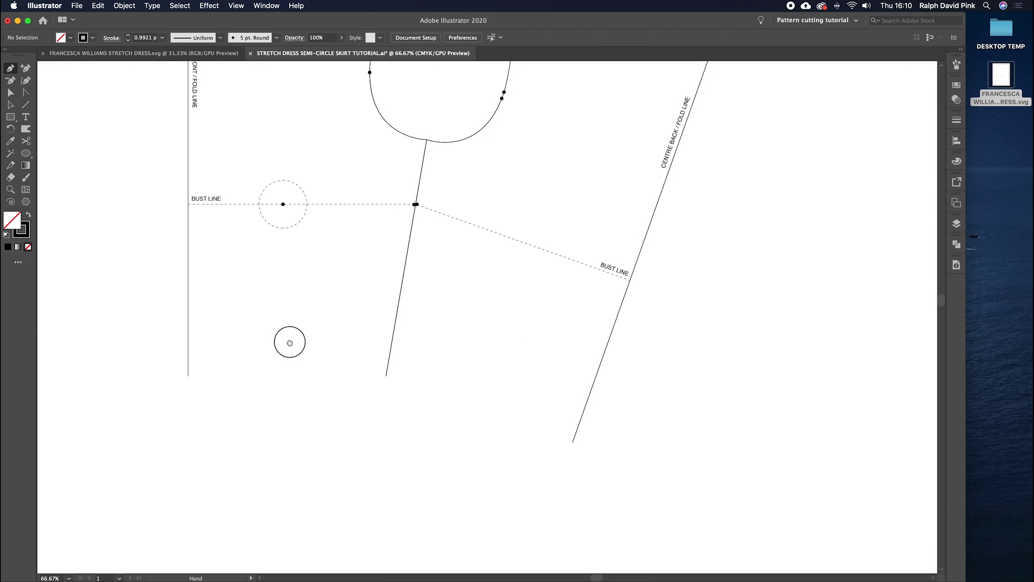
click(188, 375)
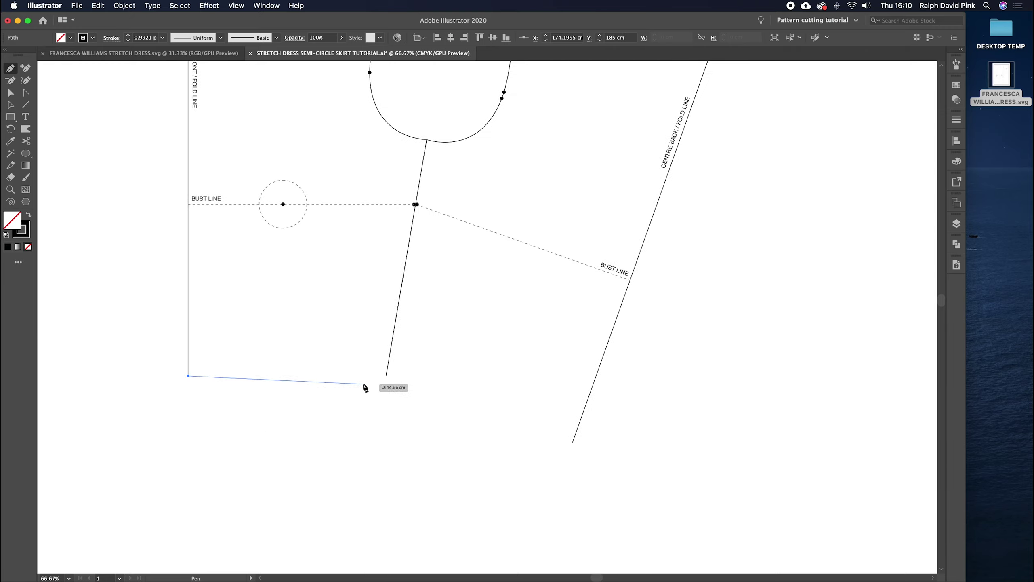
click(385, 375)
click(573, 441)
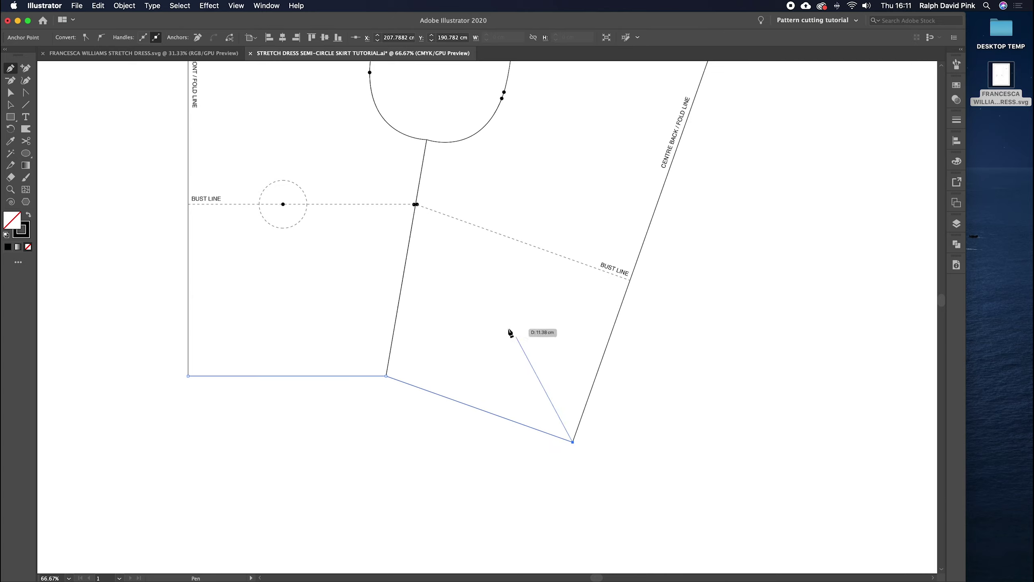
click(11, 93)
click(319, 298)
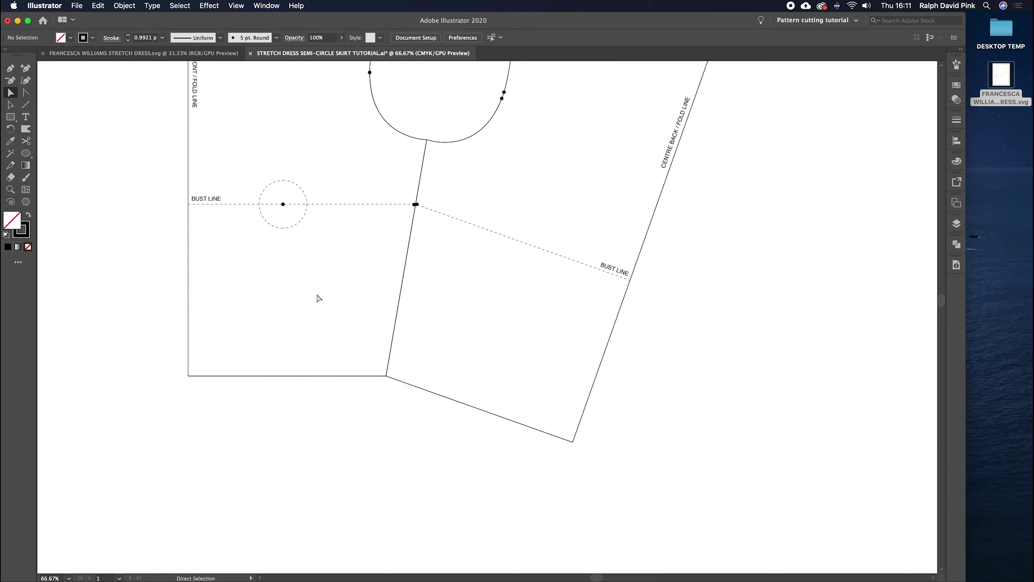
Step: Round the new waist line's corner at the side seam into a smooth curve with a radius of about 53 cm
click(386, 376)
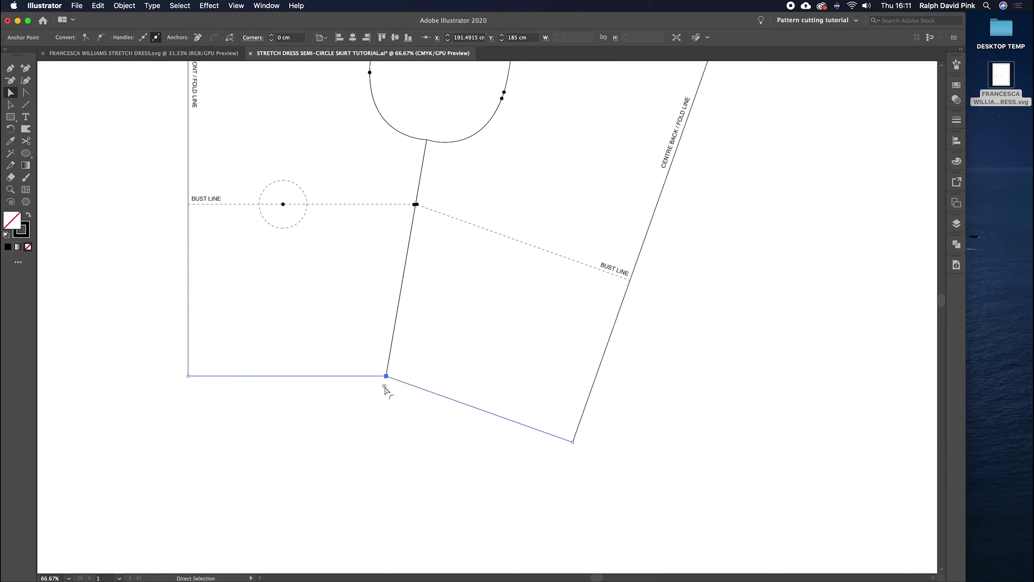
drag(385, 390, 394, 419)
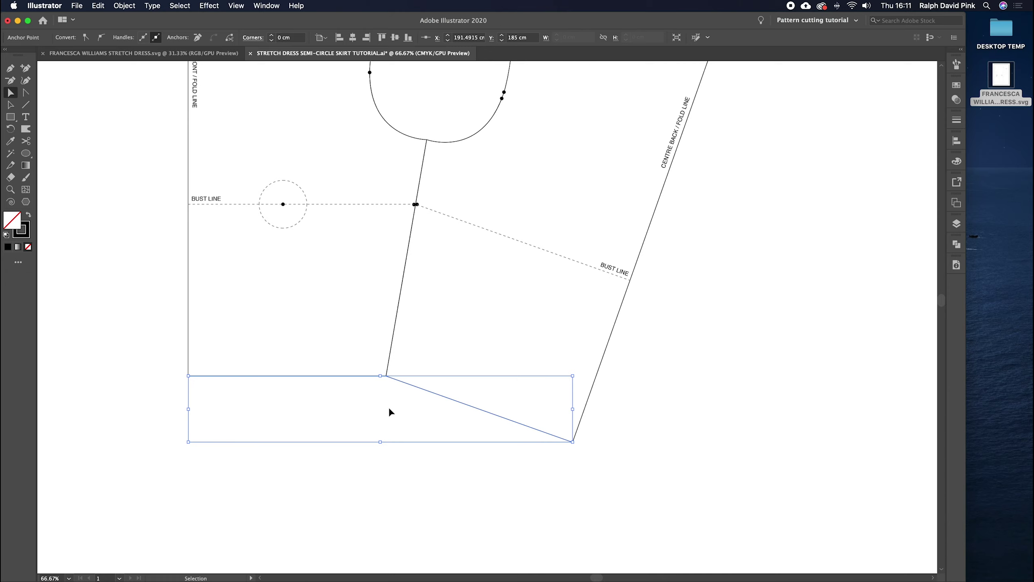
key(super+minus)
key(super+minus)
key(super+minus)
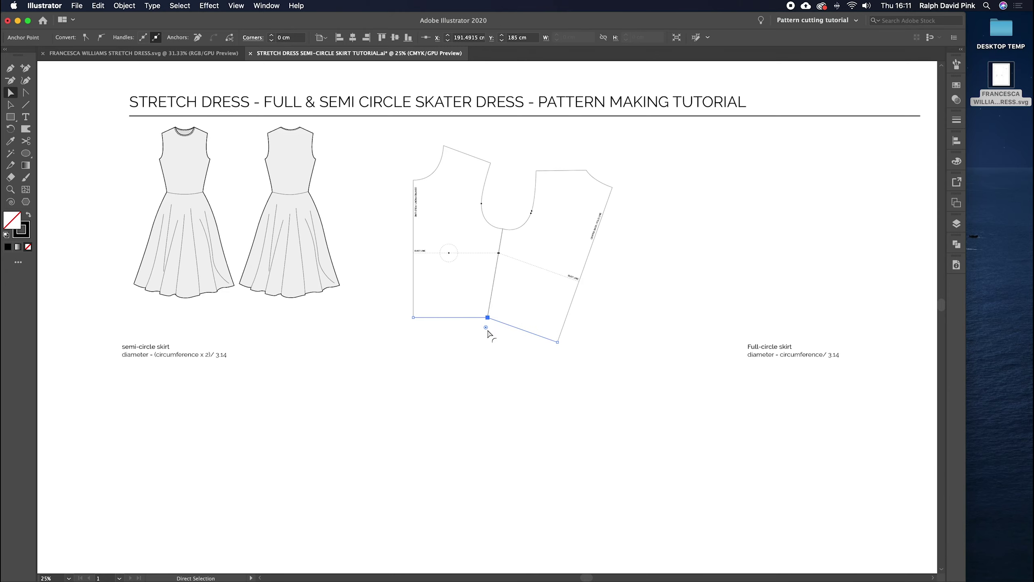
drag(486, 329, 436, 546)
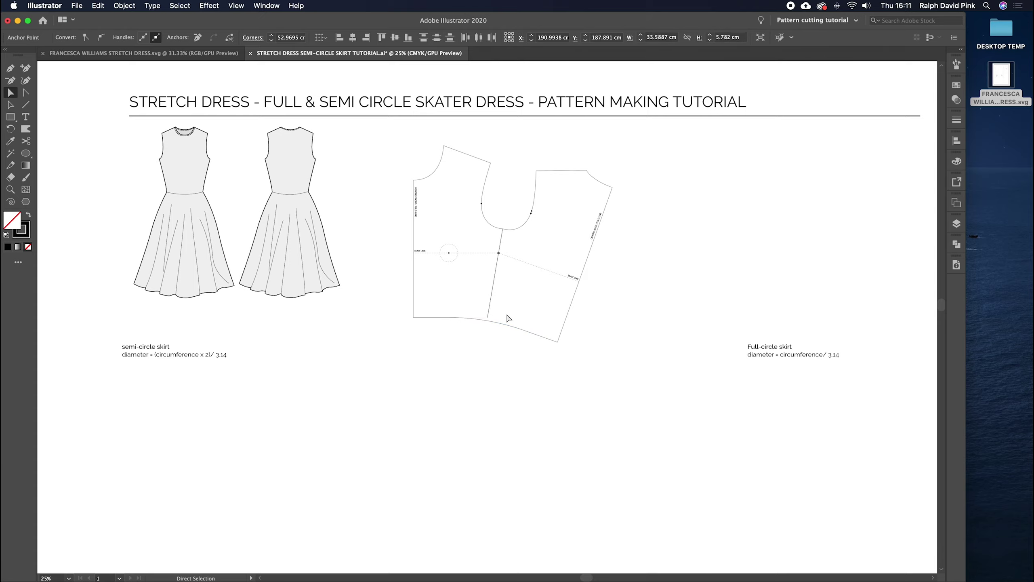
click(529, 312)
Step: Draw a straight line about 3.6 cm long that extends the side seam downward across the curved waist line
key(super+plus)
key(super+plus)
key(super+plus)
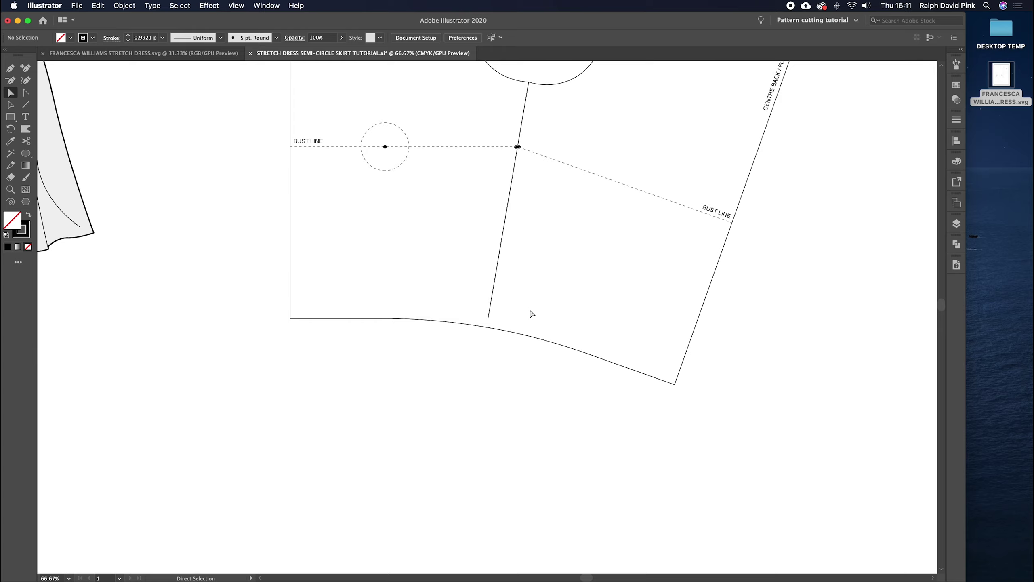
key(space)
drag(517, 312, 507, 329)
key(backslash)
key(super+plus)
key(super+plus)
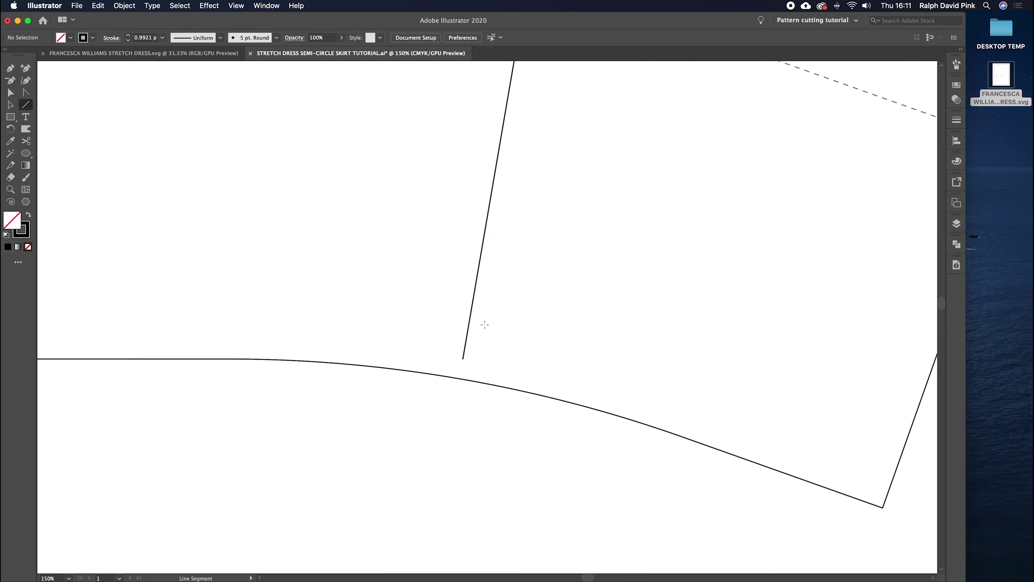
drag(471, 319, 454, 411)
key(v)
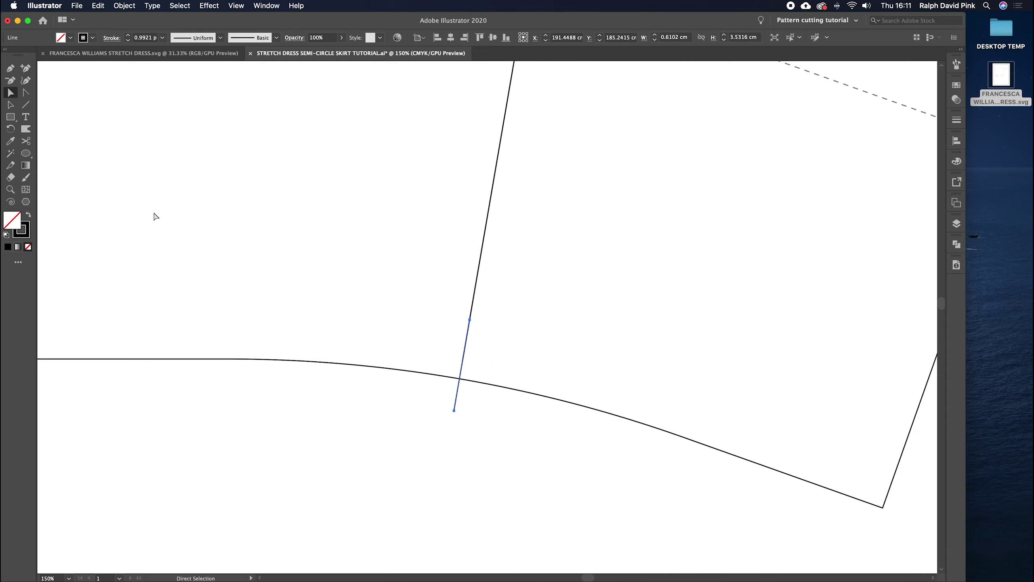
Step: Cut the curved waist line with the Scissors tool where the side-seam extension crosses it, and delete the extension line
click(246, 255)
click(496, 385)
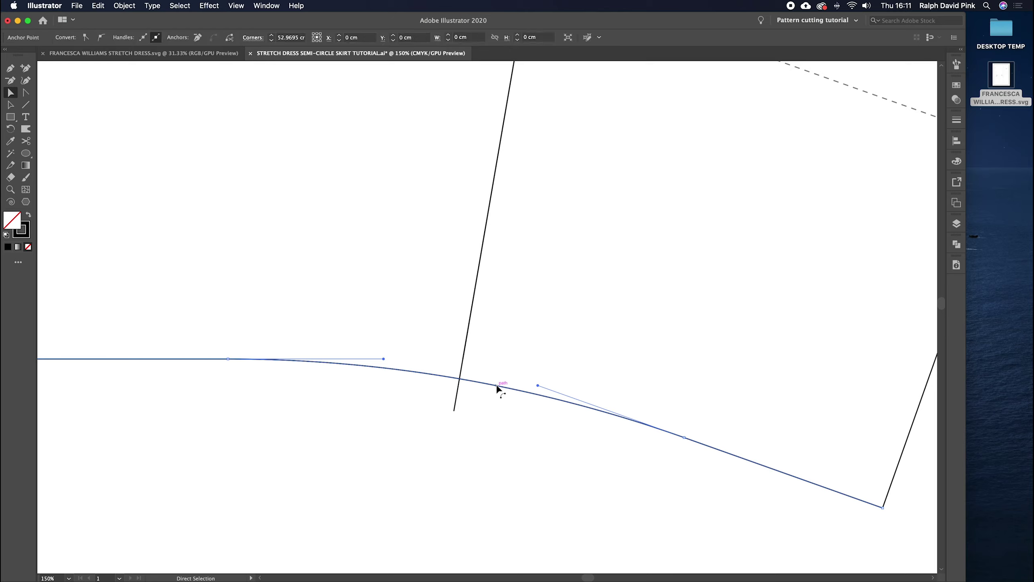
key(c)
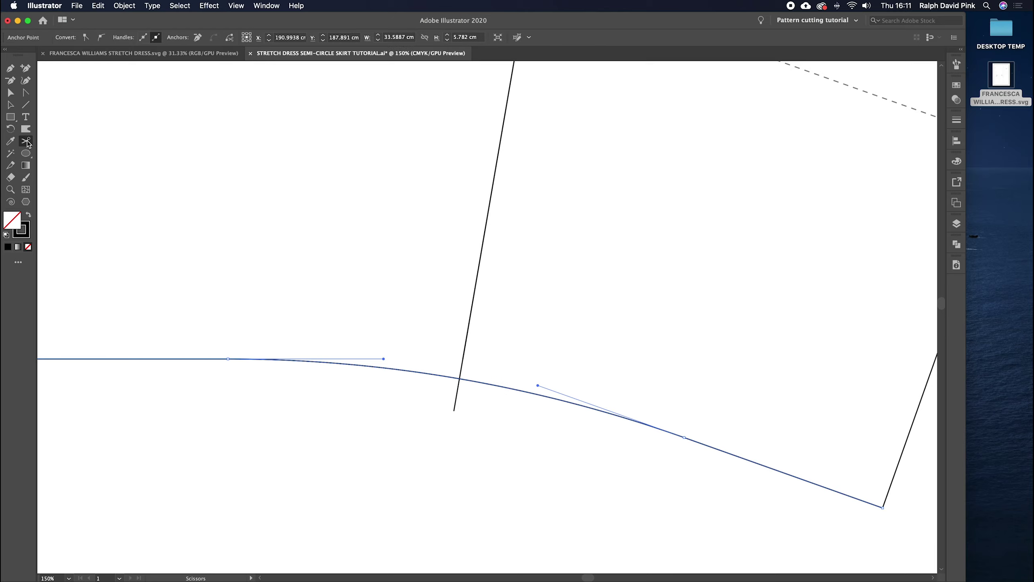
click(459, 378)
click(4, 94)
click(455, 409)
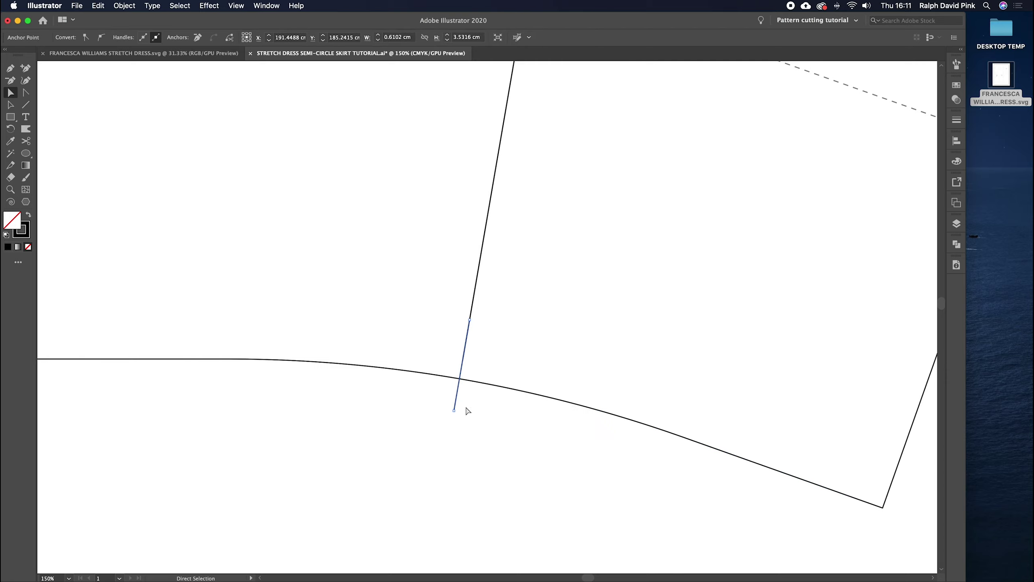
key(Delete)
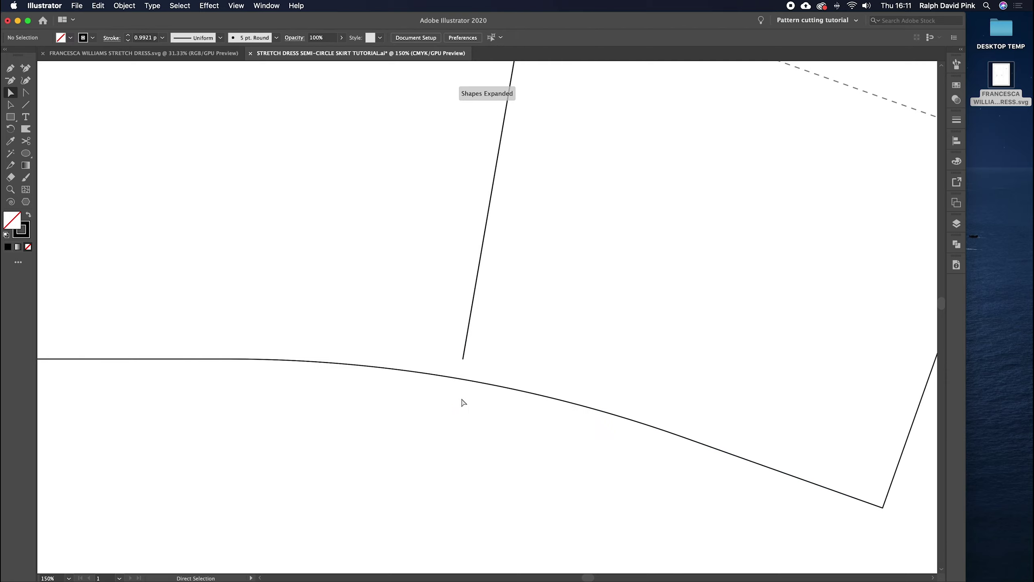
click(482, 383)
click(435, 375)
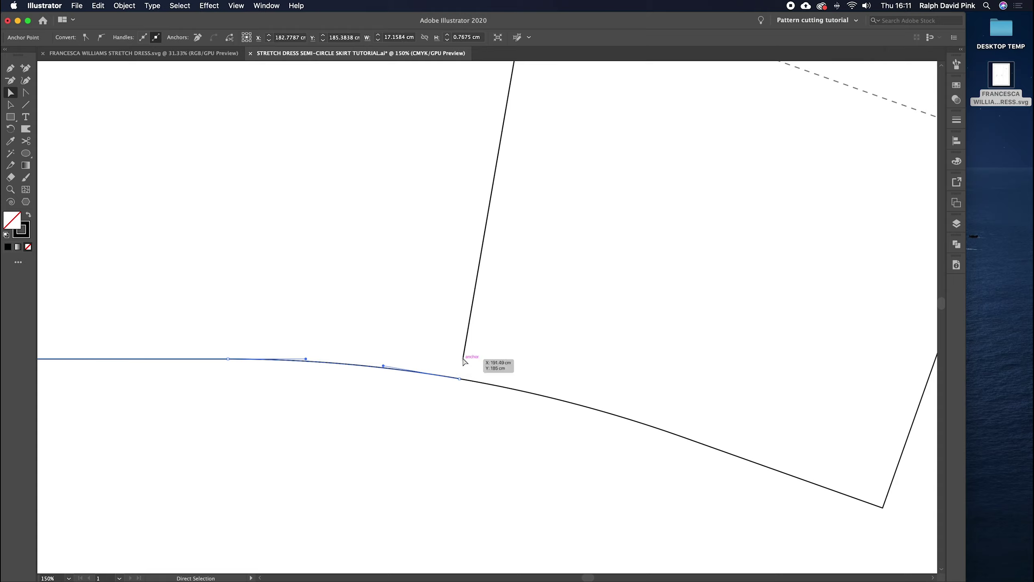
click(515, 344)
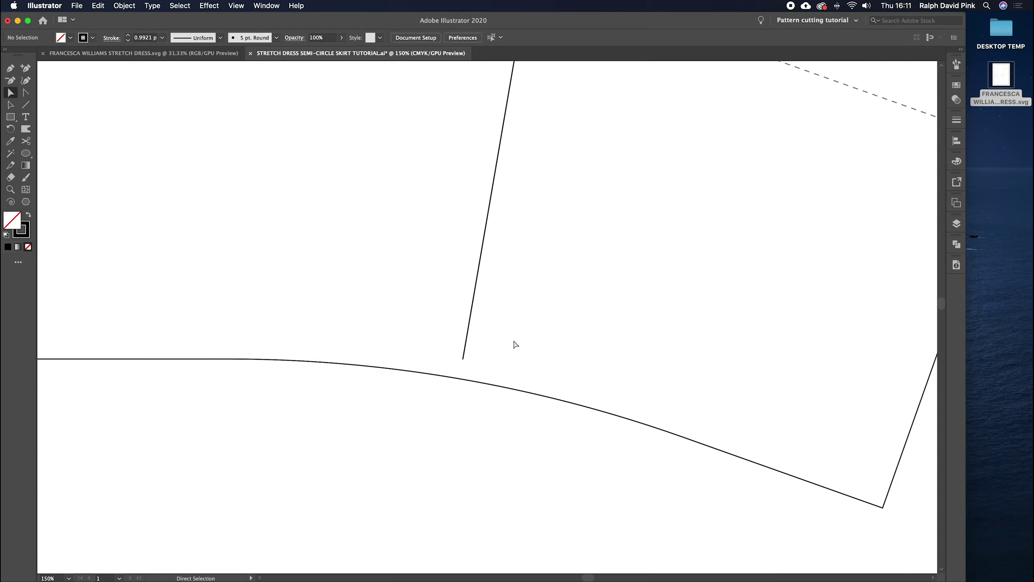
Step: Unlock all the locked bodice panels and markings
click(100, 5)
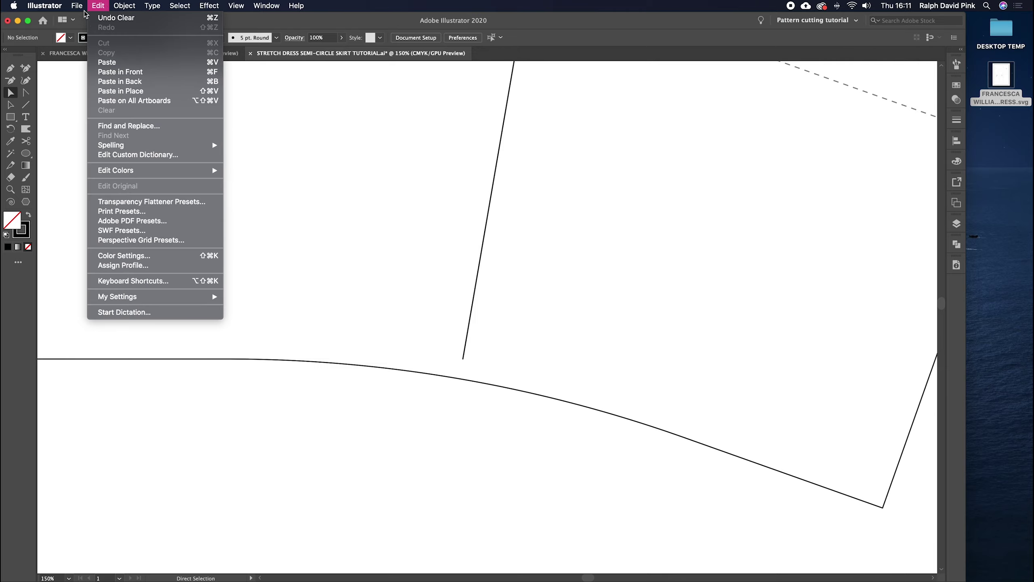
click(295, 190)
click(124, 6)
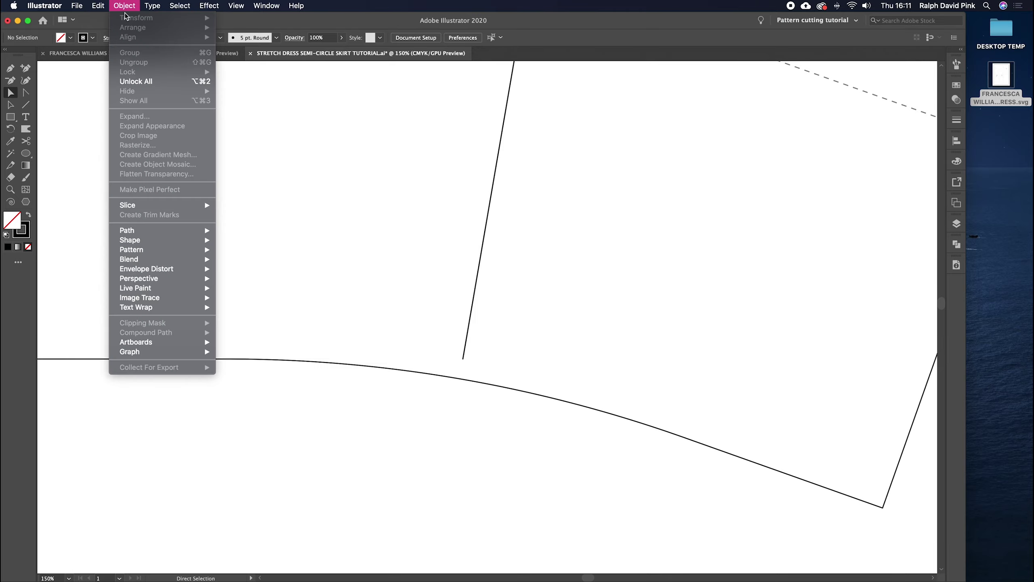
click(137, 81)
click(582, 280)
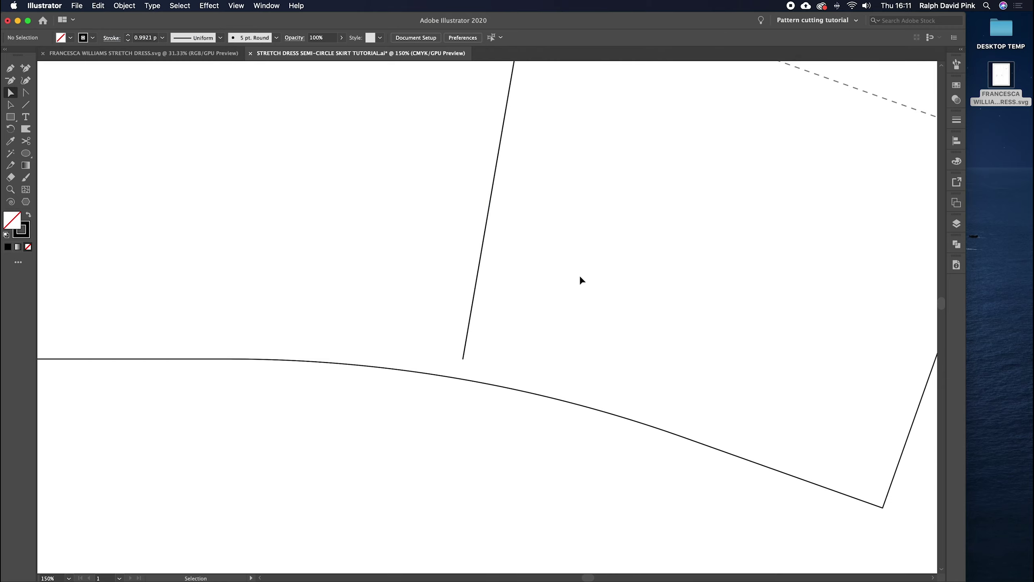
Step: Move the lower ends of the front and back side seams down onto the cut point of the curved waist line
key(super+minus)
key(super+minus)
key(super+minus)
drag(579, 279, 558, 303)
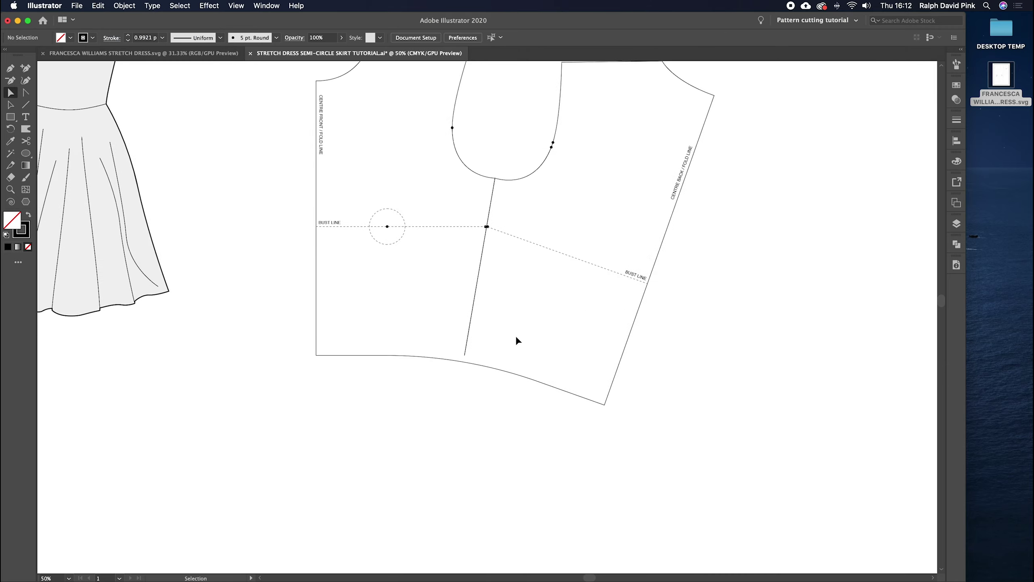
key(super+plus)
key(super+plus)
key(super+plus)
click(419, 431)
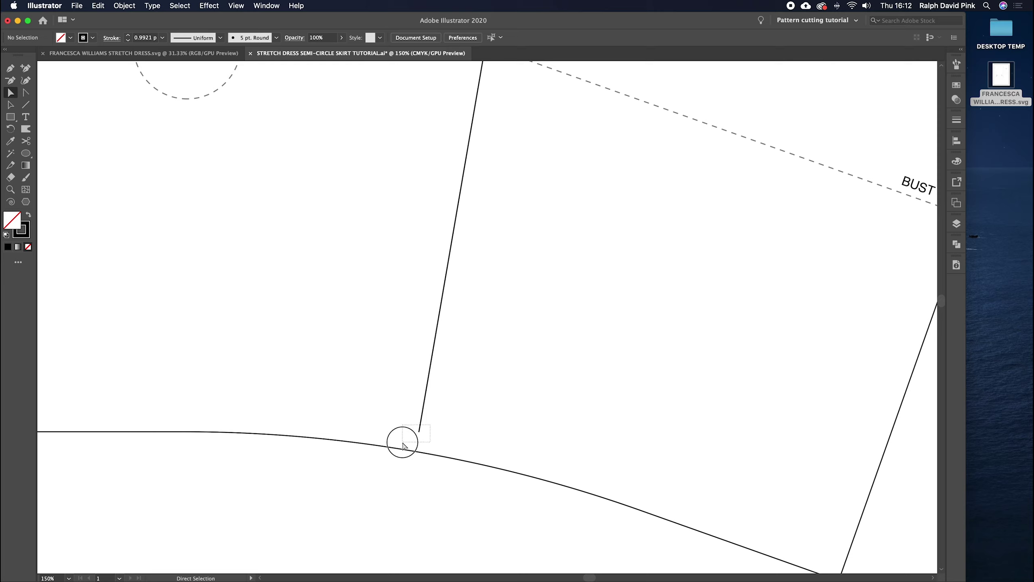
drag(419, 446, 416, 451)
click(436, 428)
key(super+minus)
key(super+minus)
drag(566, 315, 514, 382)
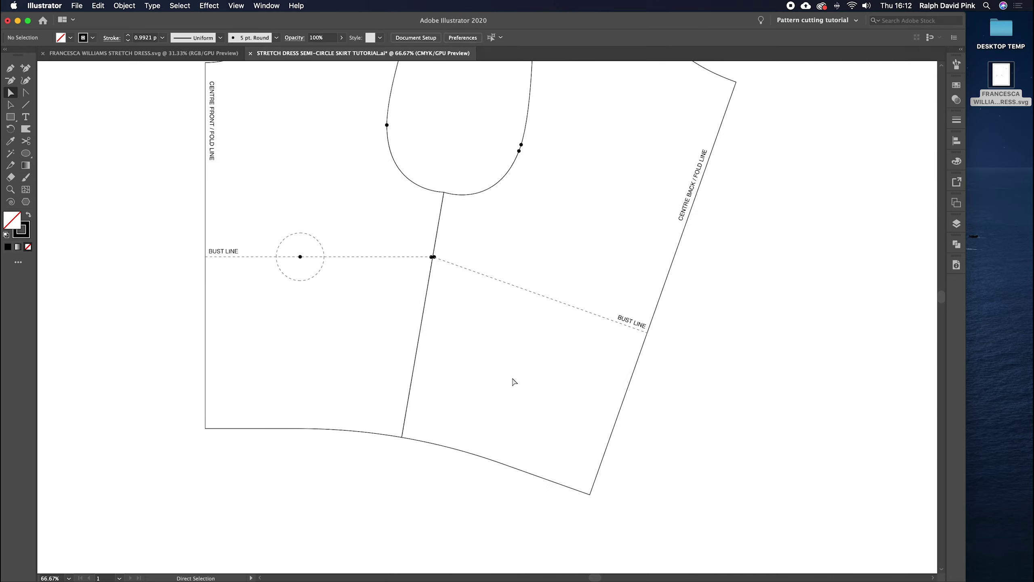
Step: Join the waist line to the front bodice outline at the centre front and to the back outline at the centre back
drag(170, 405, 241, 458)
right_click(225, 399)
click(243, 454)
click(603, 490)
click(591, 494)
right_click(592, 495)
click(610, 454)
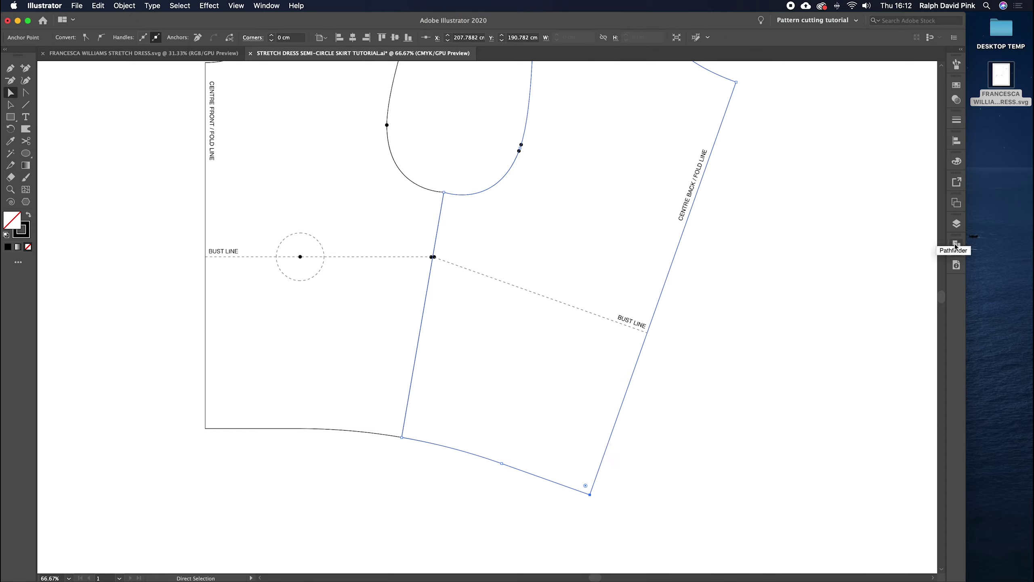
Step: Show the Pathfinder options and select the front bodice's centre-front waist corner to examine its joined outline
click(267, 6)
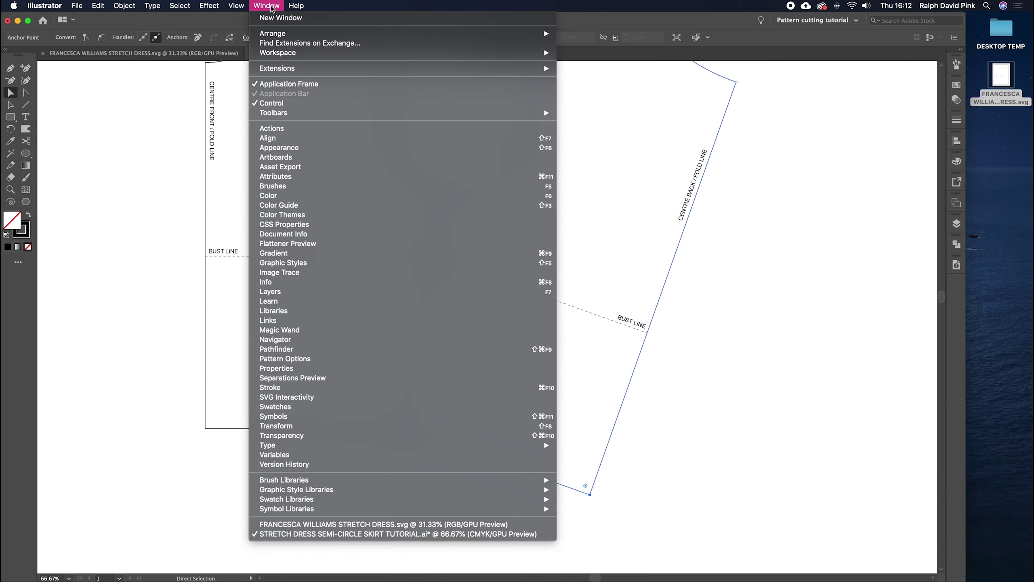
click(477, 349)
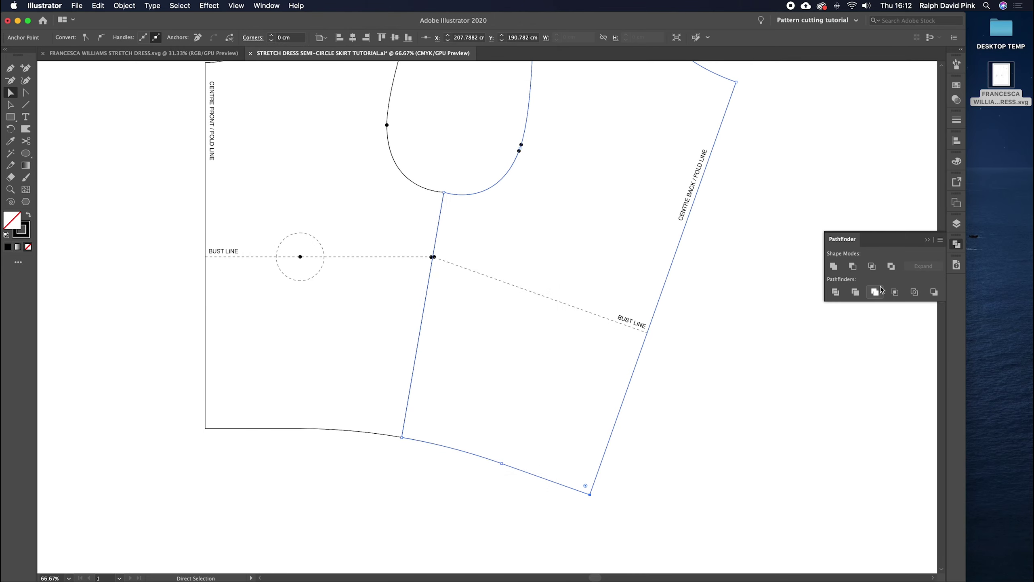
click(836, 272)
drag(258, 390, 189, 448)
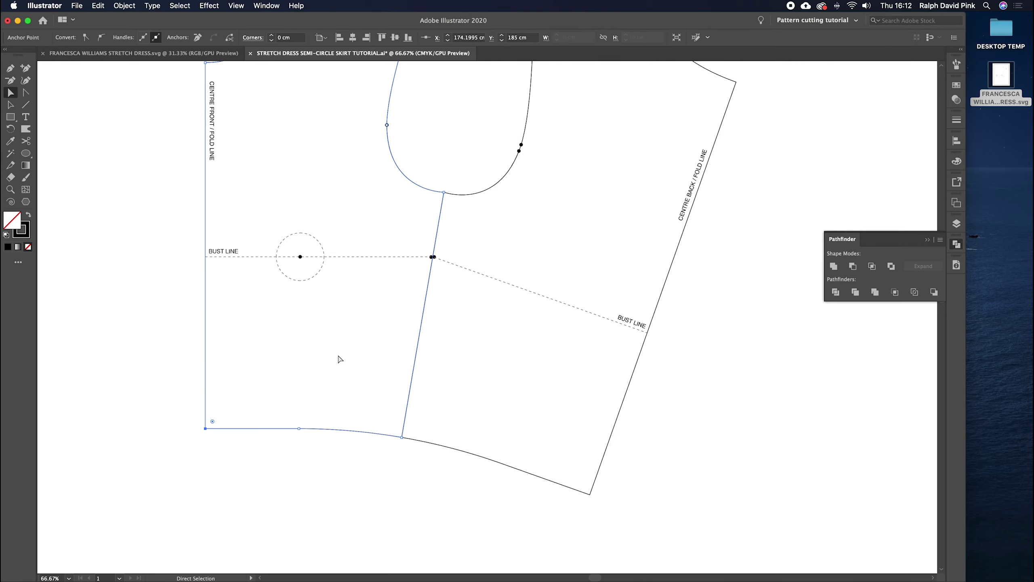
scroll(404, 325, up, 4)
scroll(404, 326, left, 2)
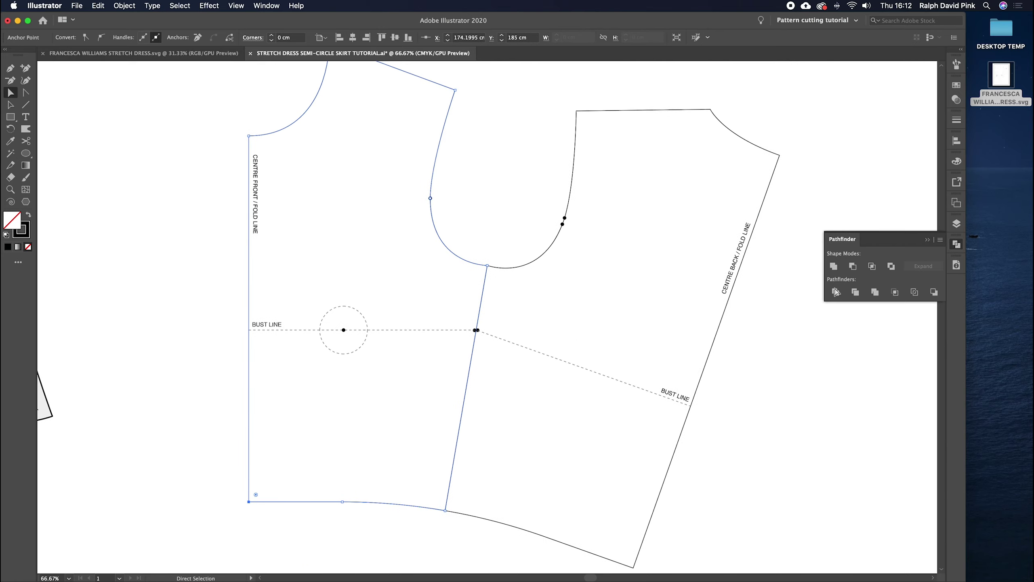
click(468, 261)
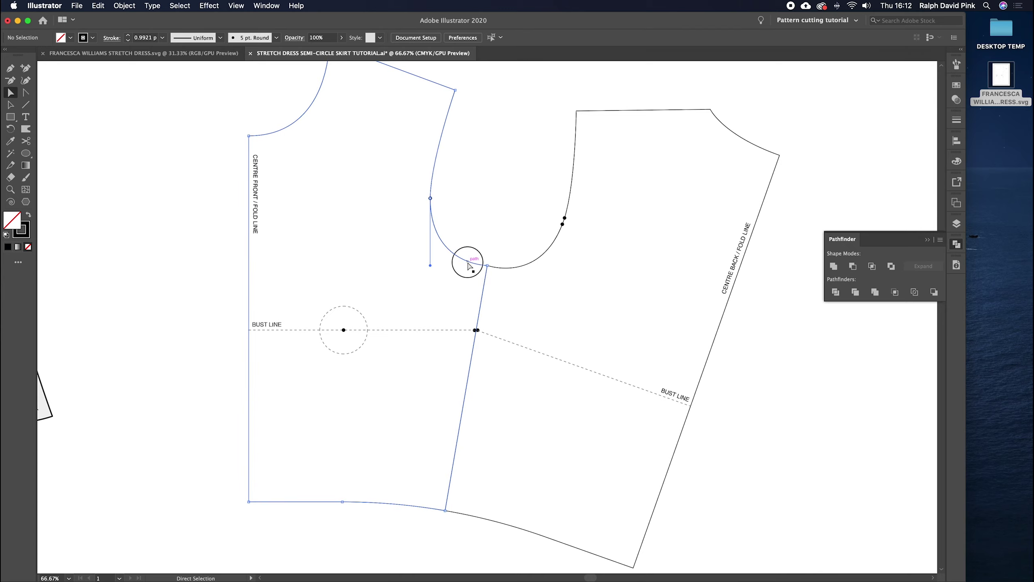
click(483, 456)
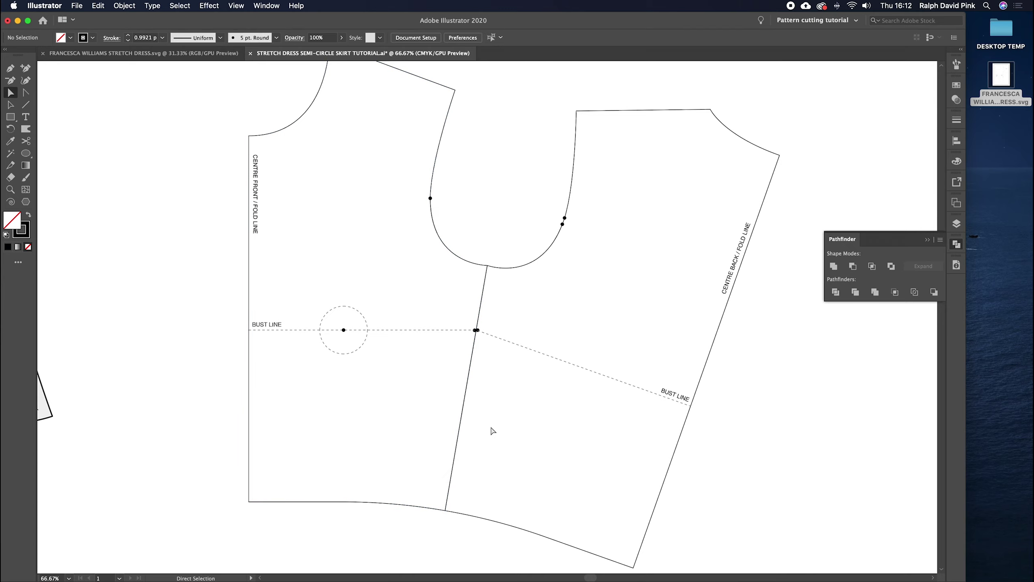
Step: Draw a vertical guide line about 41.5 cm long downward from the centre back neck point
key(super+minus)
key(v)
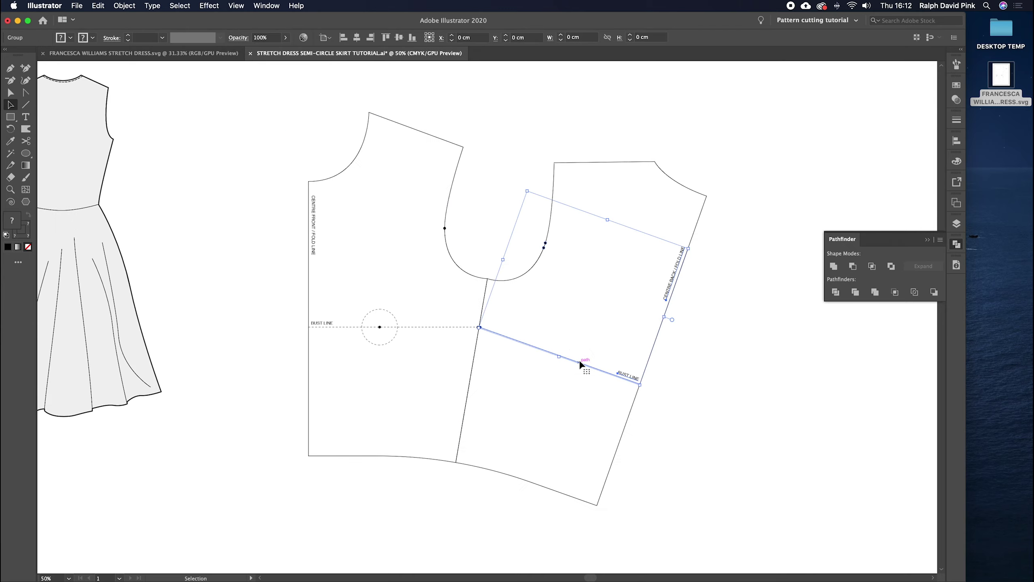
click(26, 105)
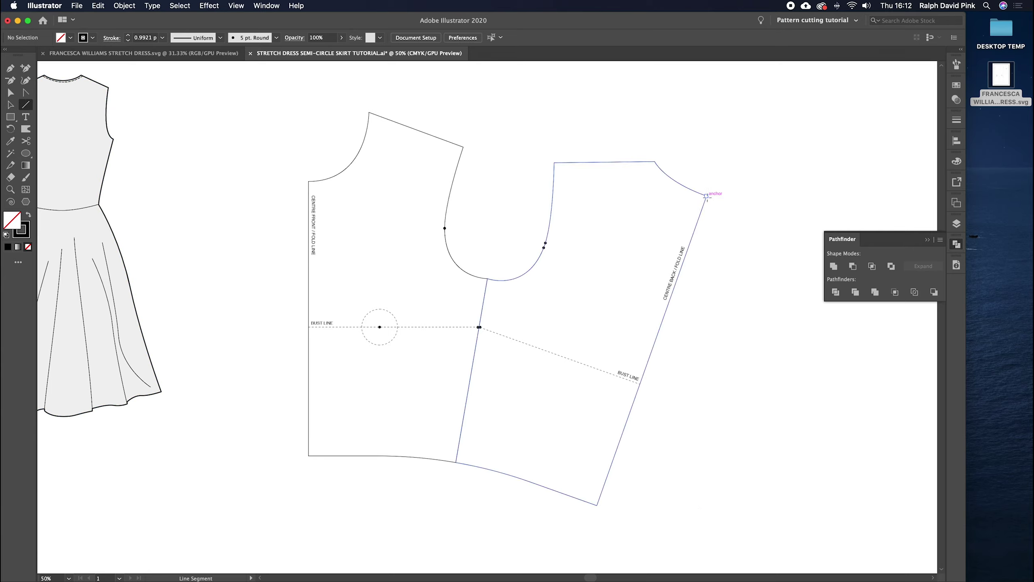
drag(706, 196, 709, 551)
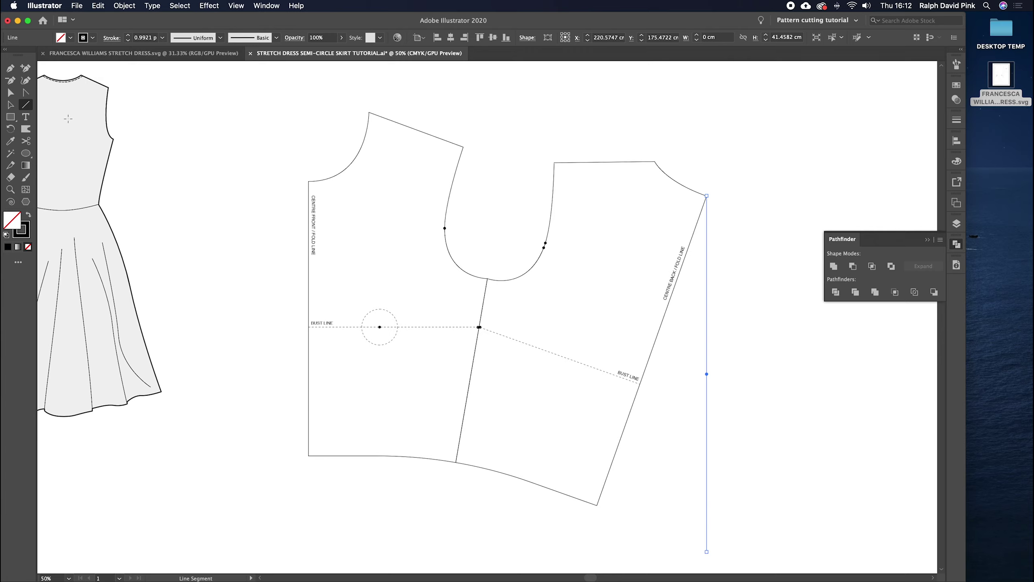
click(10, 104)
click(659, 139)
click(700, 194)
click(530, 280)
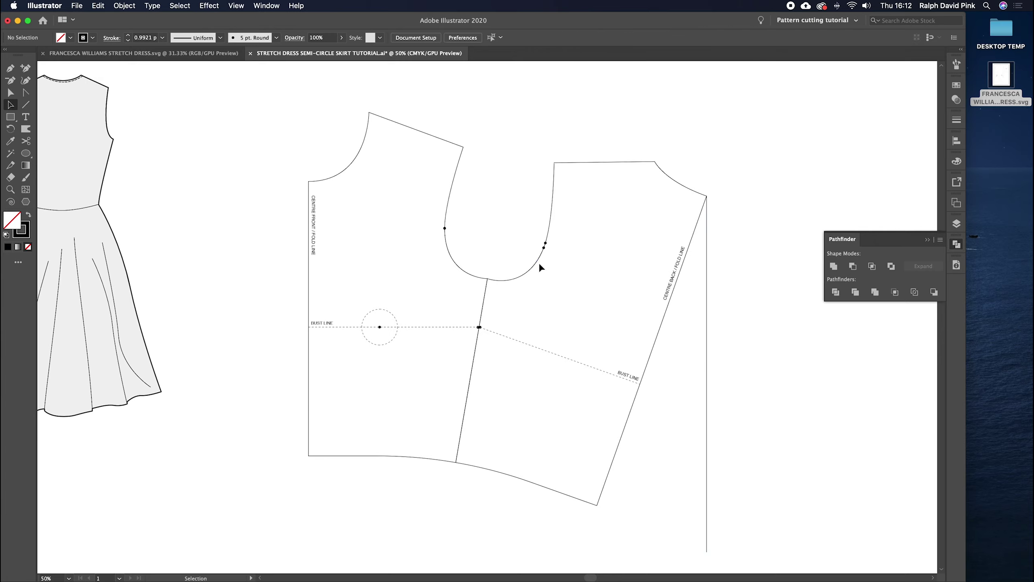
Step: Group the back bodice outline with its bust line, notches and fold-line label, leaving out the vertical guide line
click(677, 277)
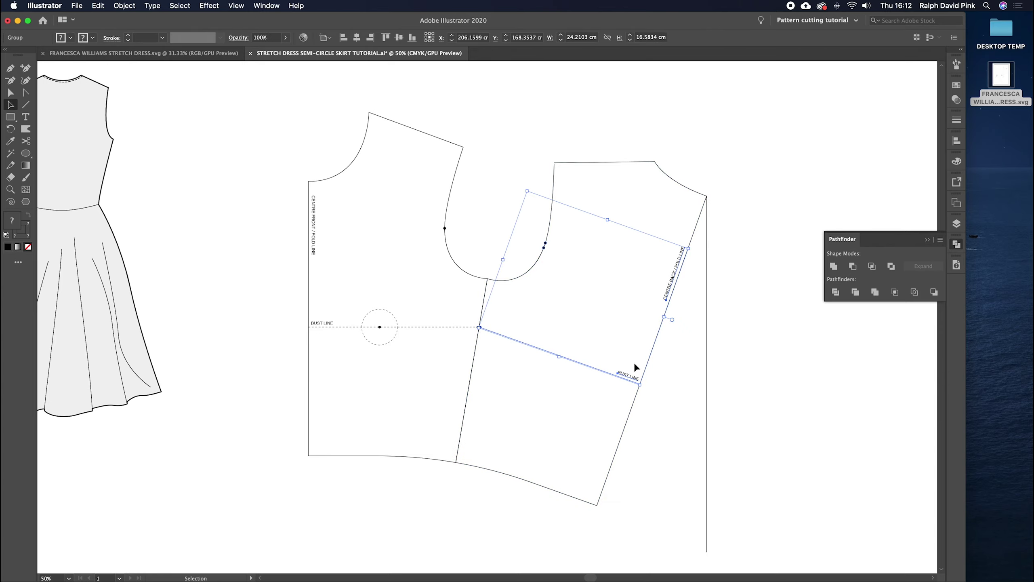
click(525, 230)
drag(511, 204, 682, 427)
click(124, 6)
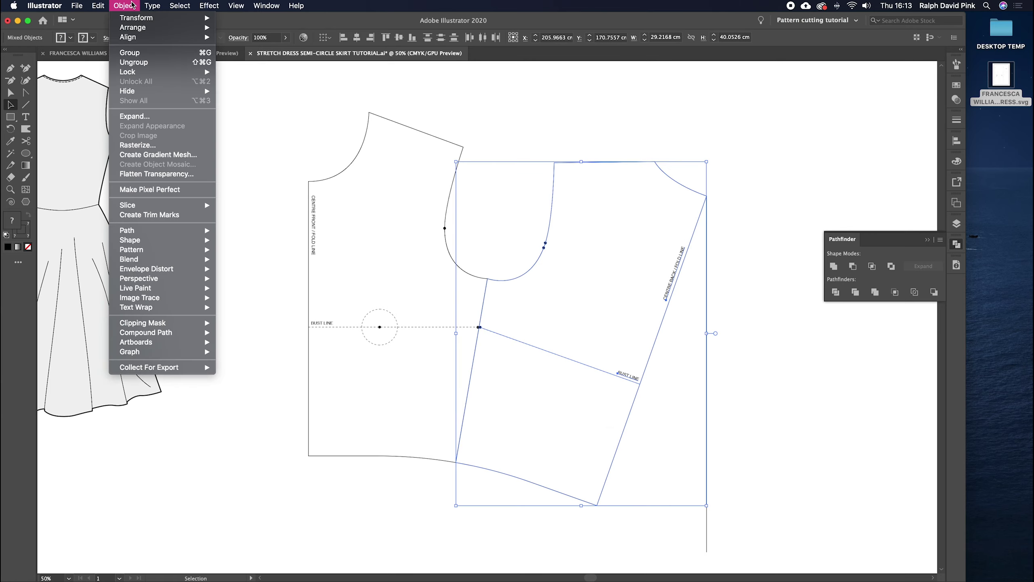
click(132, 57)
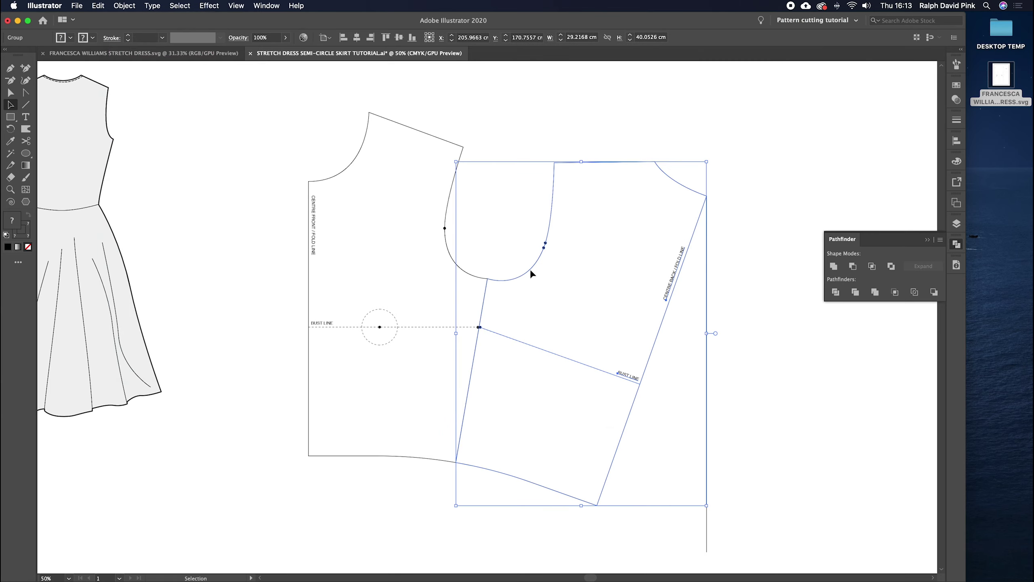
click(465, 236)
Step: Group the front bodice outline with its bust line, bust circle, notches and fold-line label
drag(266, 124, 464, 416)
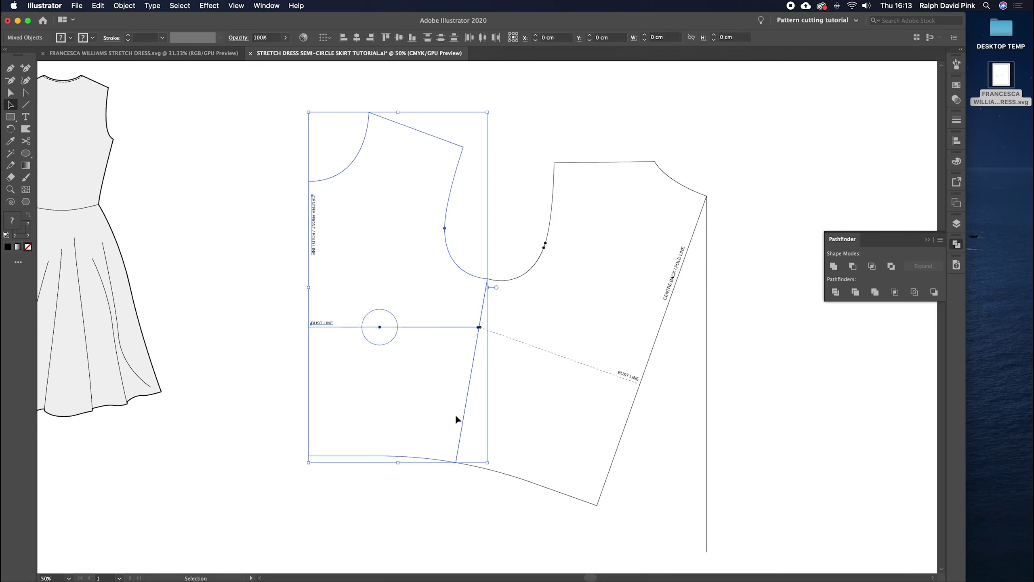
click(124, 5)
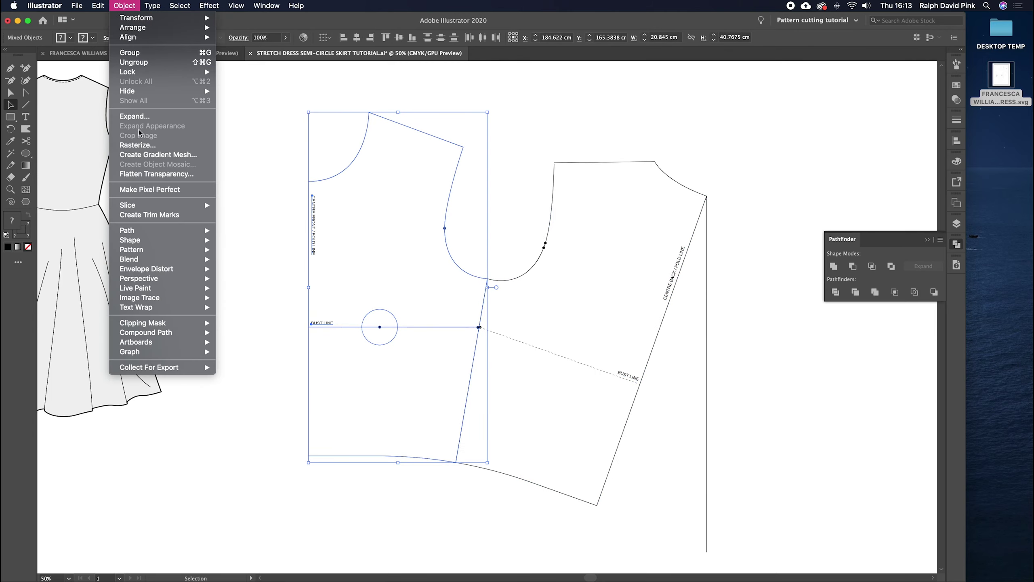
click(133, 52)
click(530, 317)
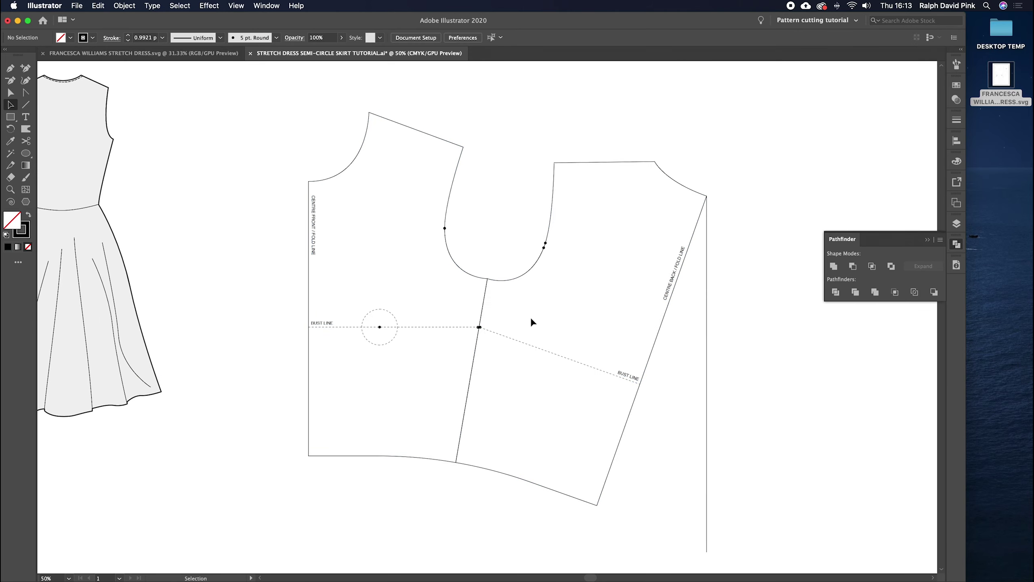
Step: Rotate the back bodice about the centre back neck point until its centre back lies on the vertical guide line, and delete the guide
click(699, 219)
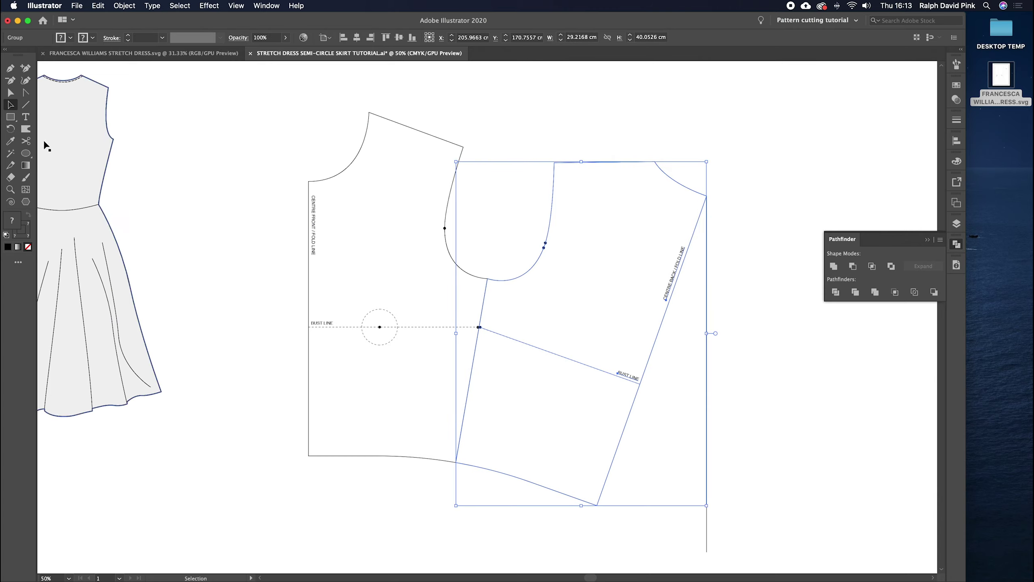
click(11, 133)
click(707, 195)
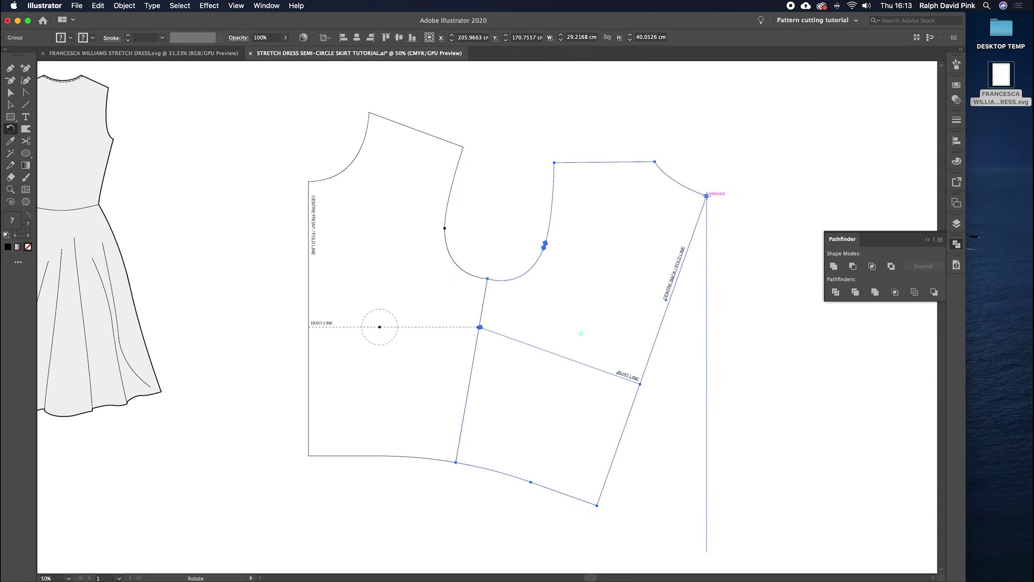
drag(636, 407, 629, 357)
key(v)
click(632, 353)
click(587, 497)
click(603, 485)
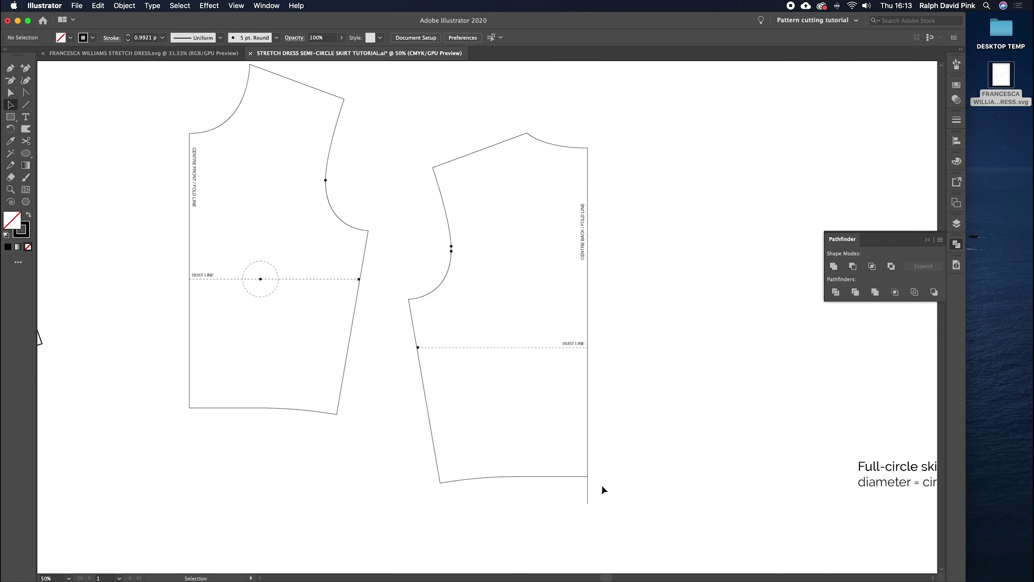
drag(569, 514, 568, 514)
key(Delete)
Step: Move the back bodice up beside the front bodice so that their bust lines are level
scroll(458, 234, up, 3)
scroll(459, 234, left, 2)
drag(444, 357, 491, 304)
click(424, 242)
scroll(440, 252, up, 1)
scroll(440, 253, left, 2)
click(464, 261)
scroll(448, 252, down, 1)
scroll(448, 253, right, 1)
key(a)
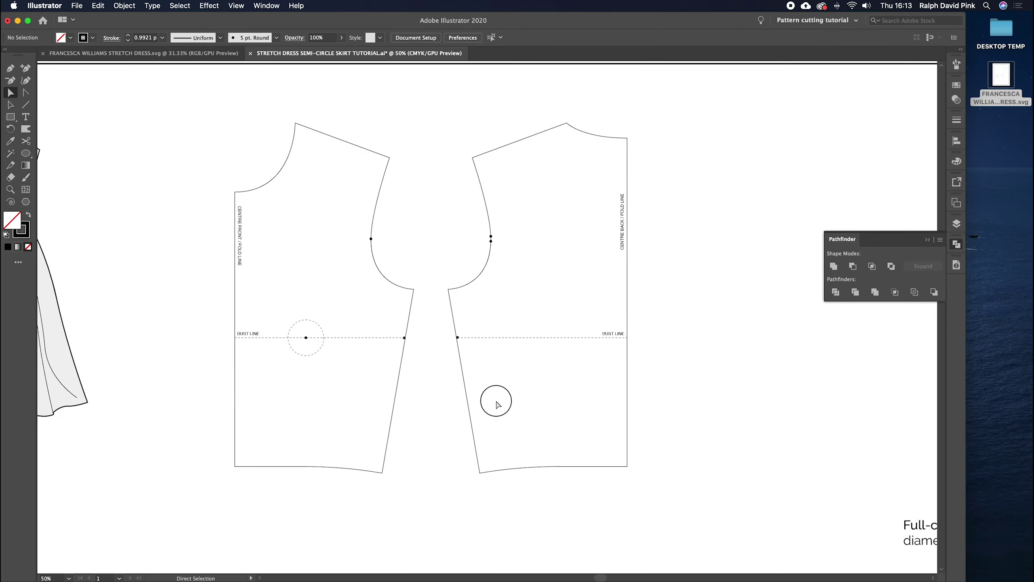
scroll(473, 367, down, 4)
scroll(473, 367, right, 2)
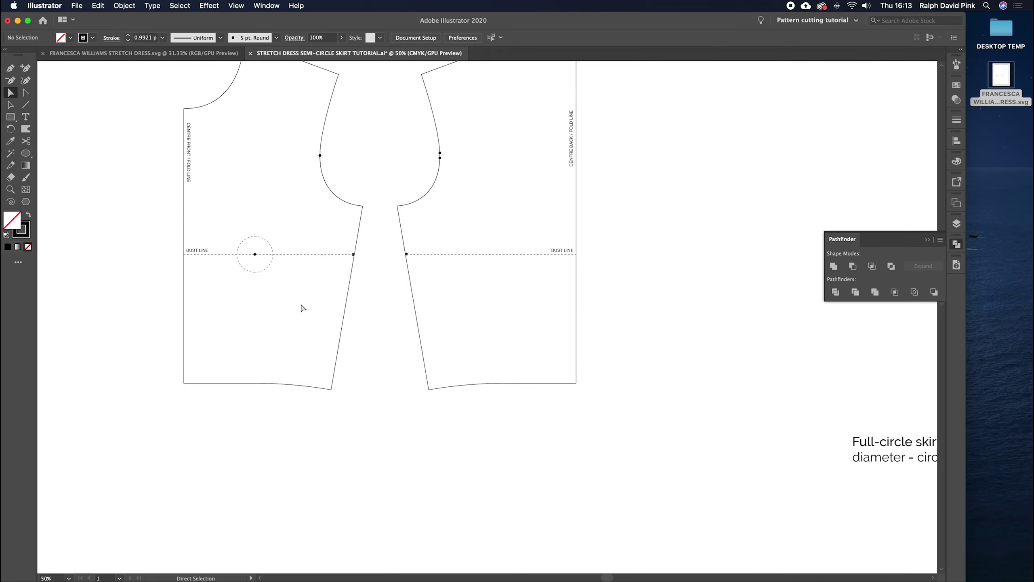
scroll(346, 312, up, 2)
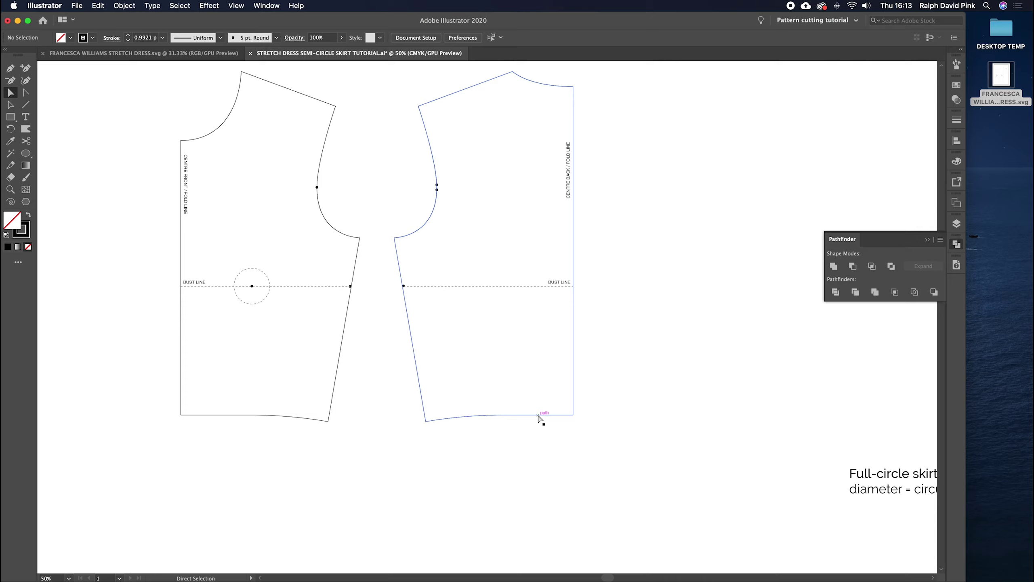
Step: Cut the front and back bodice outlines with the Scissors tool at both ends of each curved waistline
click(443, 420)
click(25, 141)
click(573, 415)
click(423, 421)
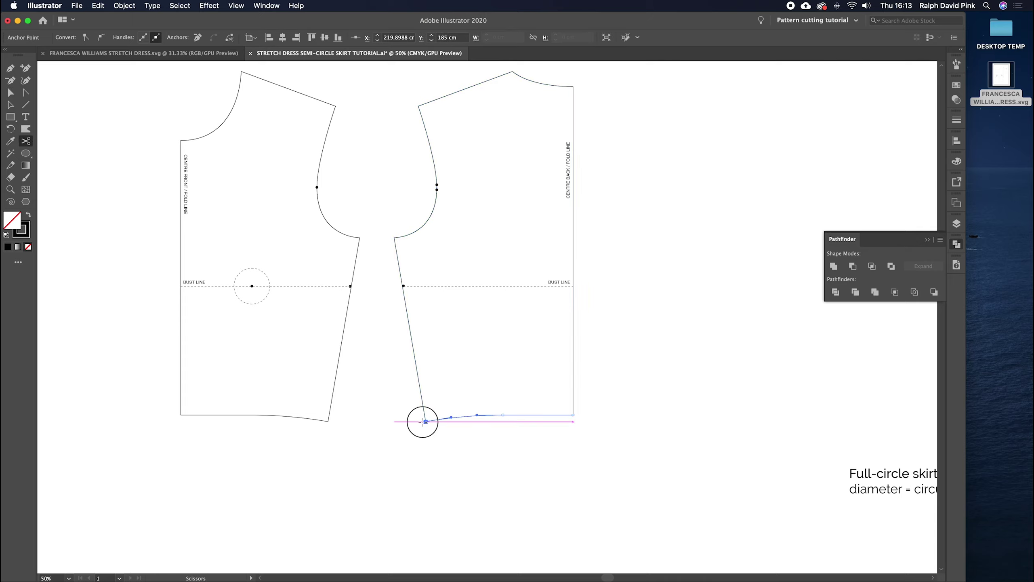
click(328, 422)
click(180, 415)
key(a)
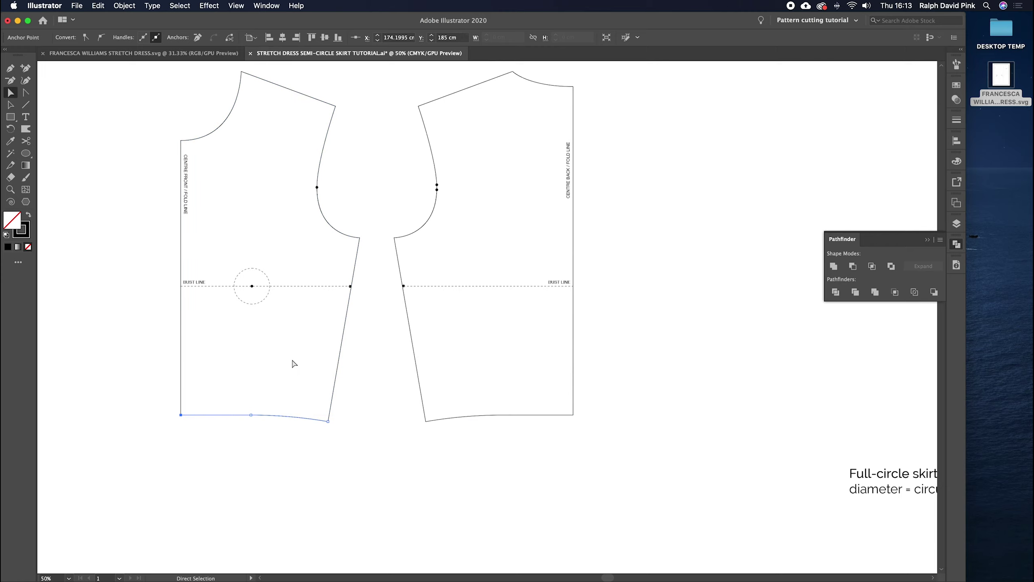
scroll(291, 363, down, 1)
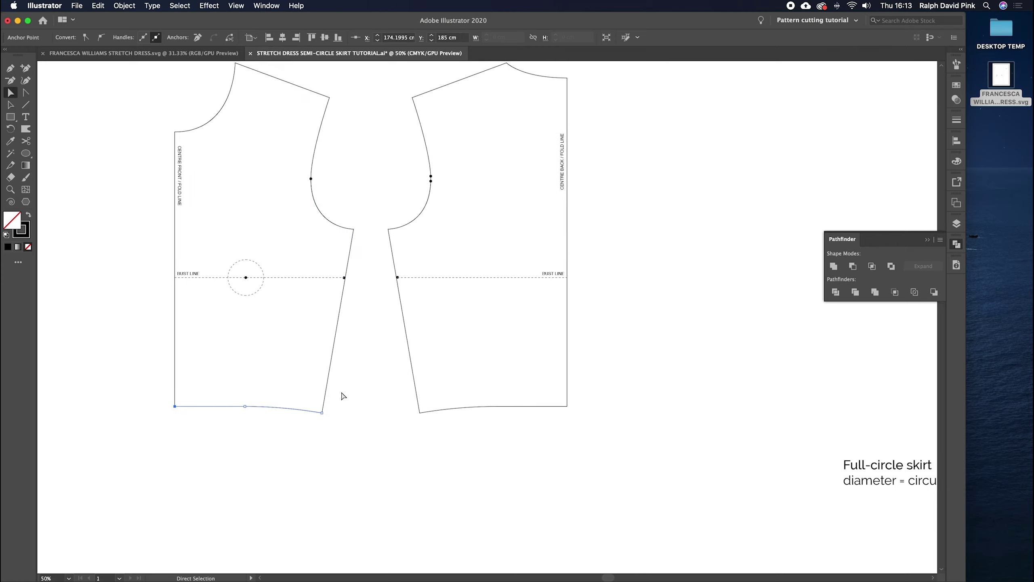
click(358, 411)
scroll(350, 399, down, 3)
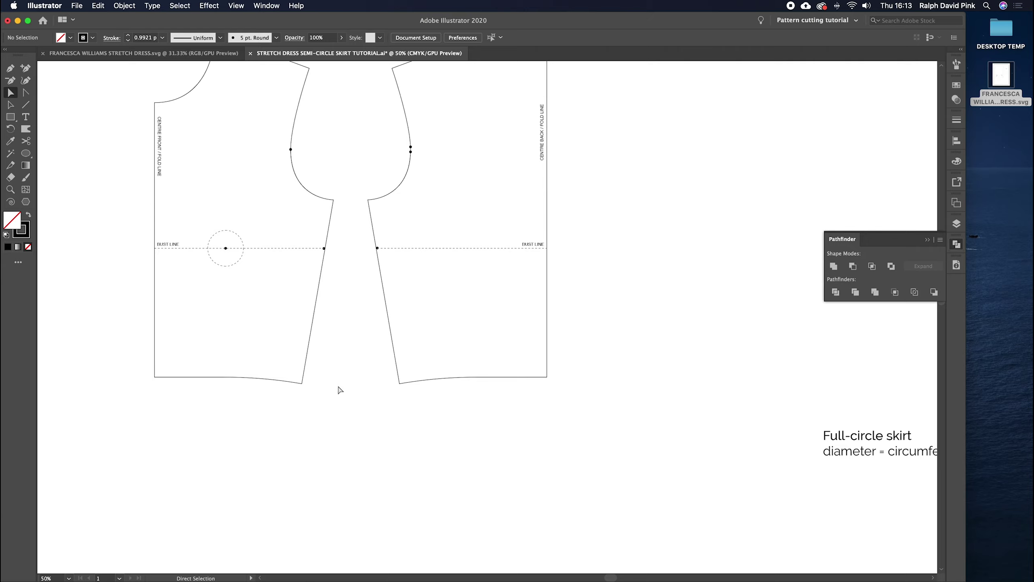
Step: Measure the combined length of the front and back bodice waistlines with Document Info
click(251, 378)
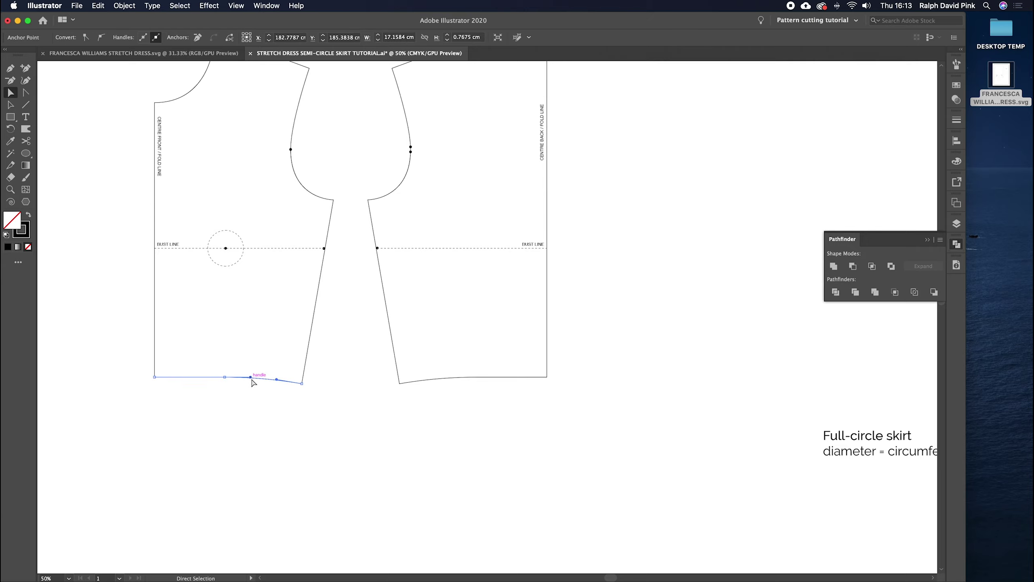
click(447, 392)
click(450, 378)
click(264, 379)
click(435, 379)
click(267, 378)
shift+click(423, 382)
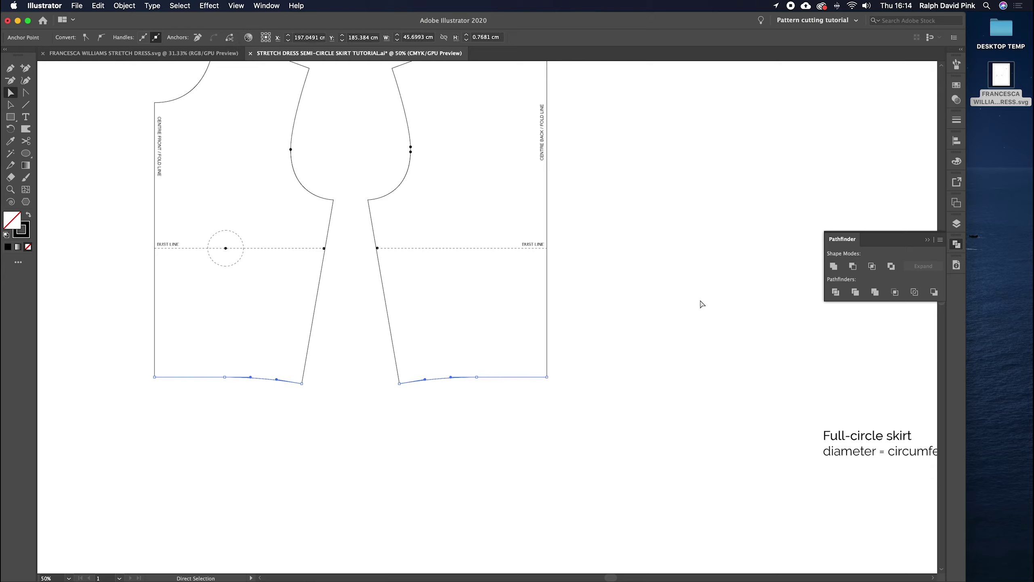
click(956, 265)
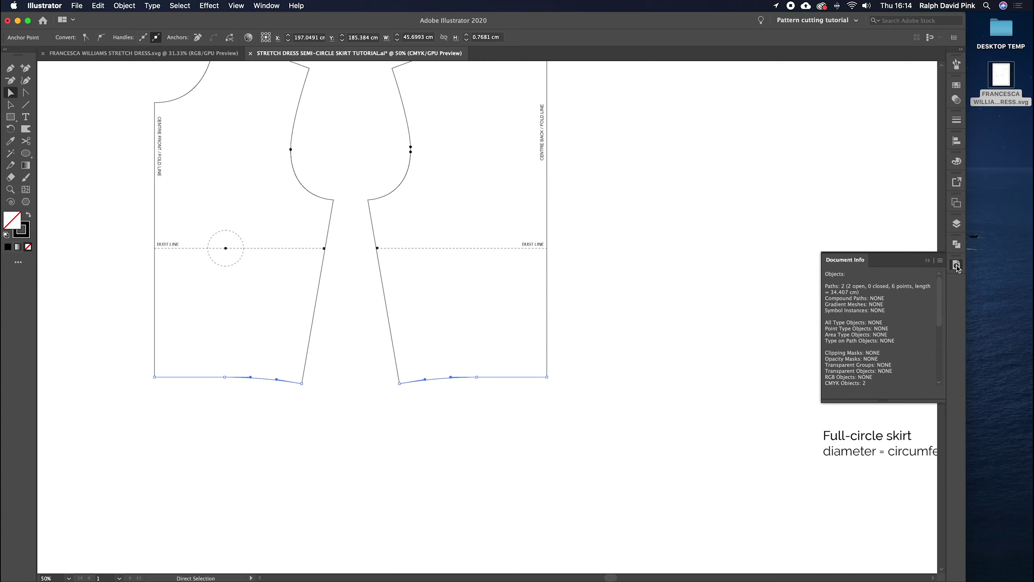
click(265, 5)
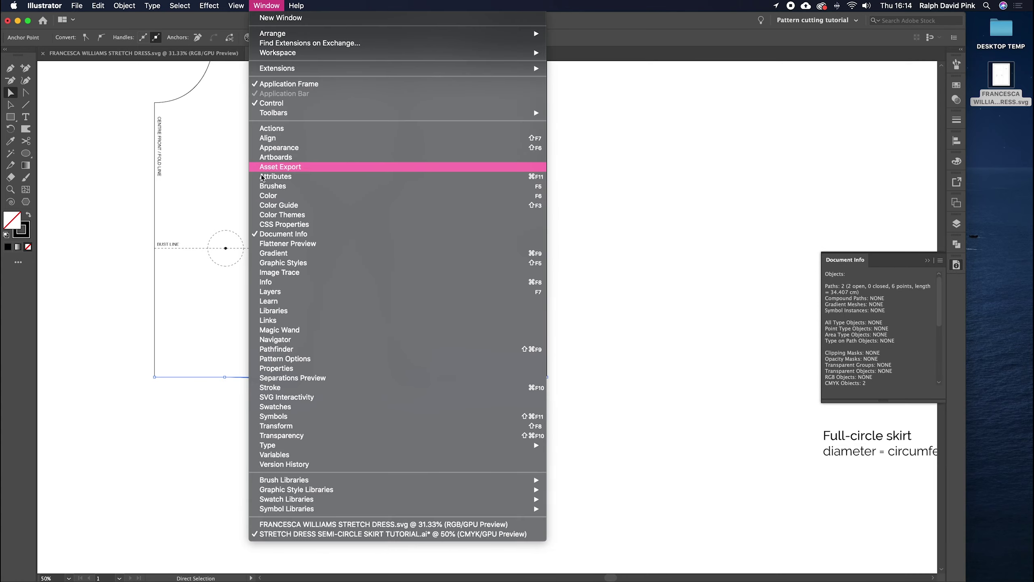
click(918, 258)
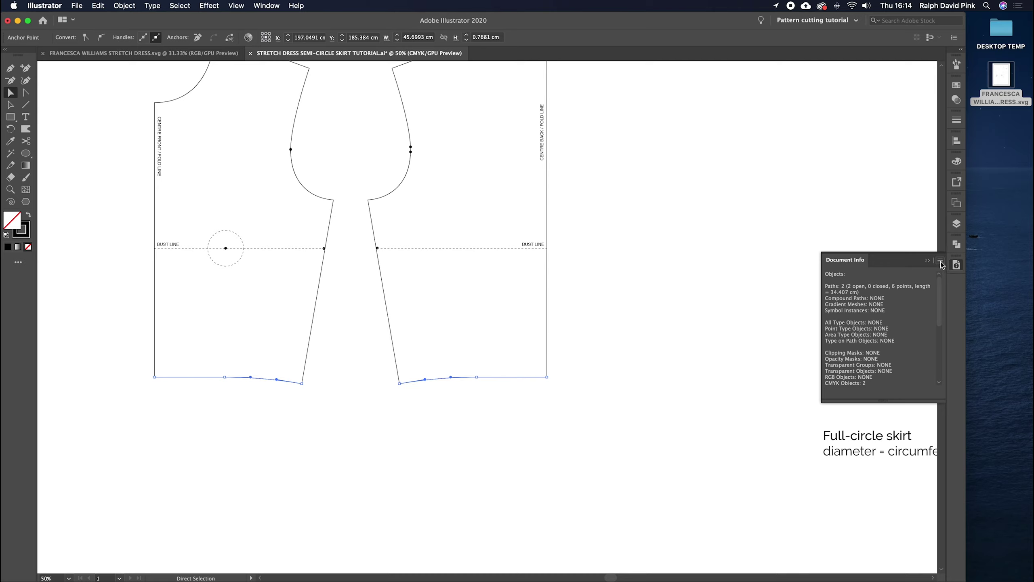
click(941, 265)
click(969, 277)
click(941, 260)
click(960, 287)
Step: Add the text 34.4cm between the two bodices at waist level and place a copy directly below it
click(365, 407)
click(25, 117)
click(320, 362)
text(34.4)
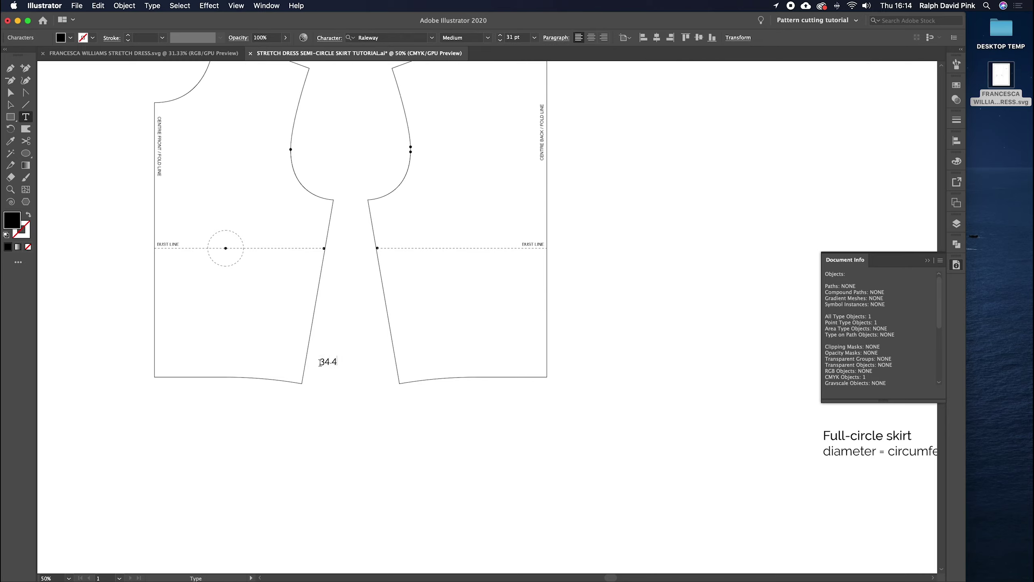
text(cm)
click(10, 104)
mouse_move(335, 362)
mouse_down()
mouse_move(349, 364)
mouse_move(349, 376)
mouse_up()
Step: Switch to Calculator and work out the full waist circumference as 34.4 × 2, and close it
mouse_move(373, 580)
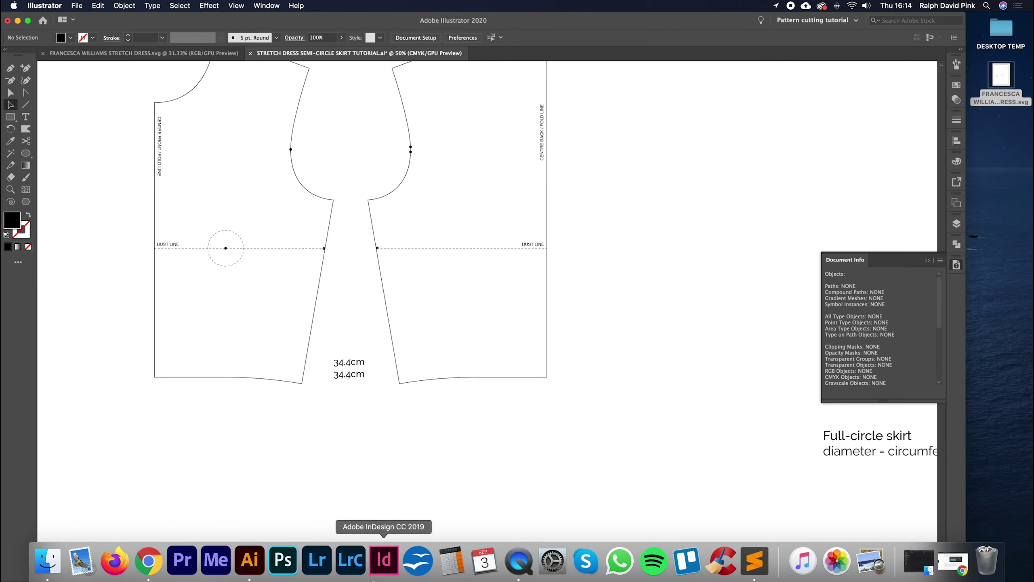
click(452, 563)
text(34.4*2)
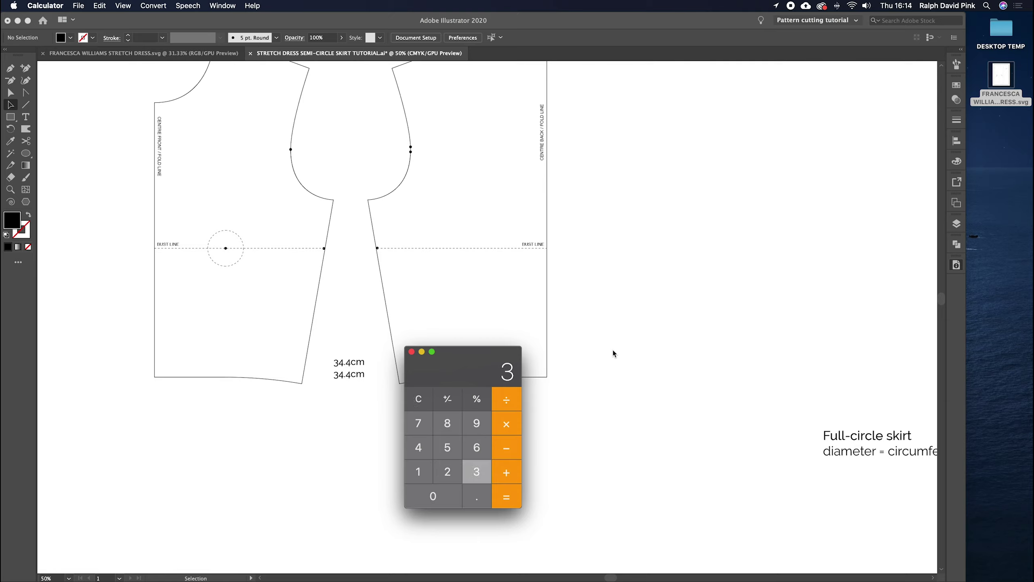
key(Return)
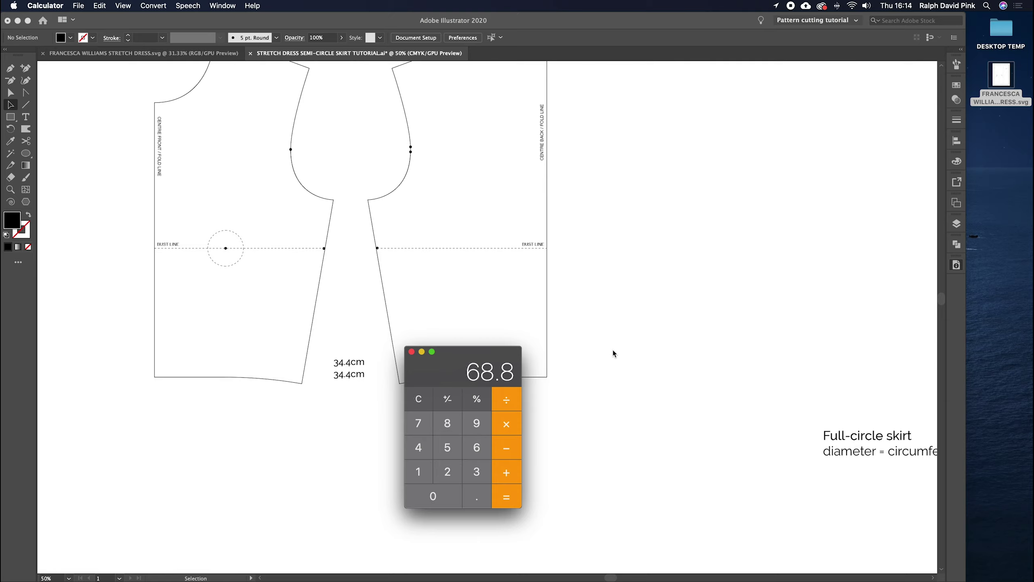
click(412, 351)
Step: Change the lower waist label to 68.8cm and delete the 34.4cm label above it
triple_click(349, 374)
text(68)
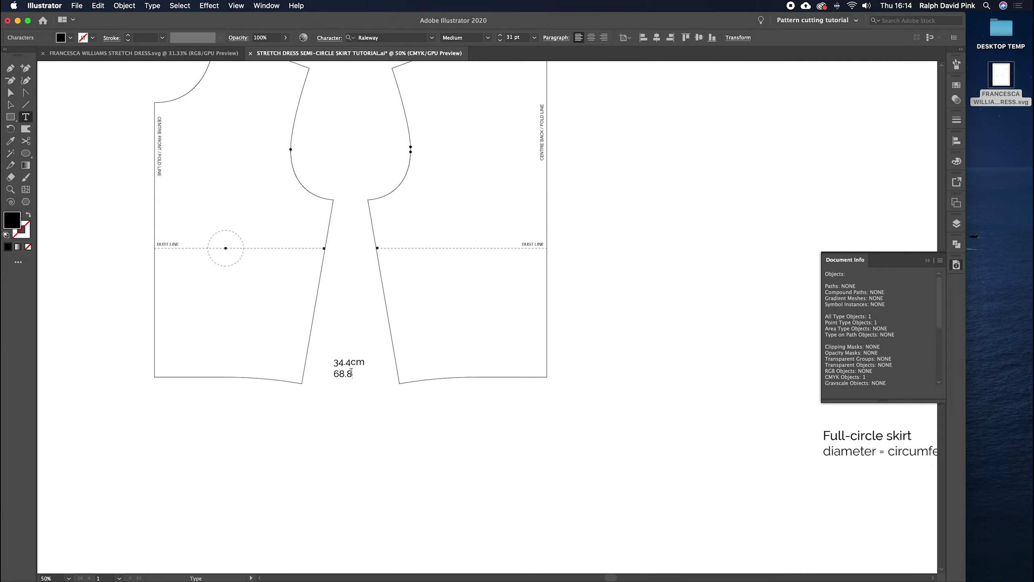
click(8, 93)
click(354, 362)
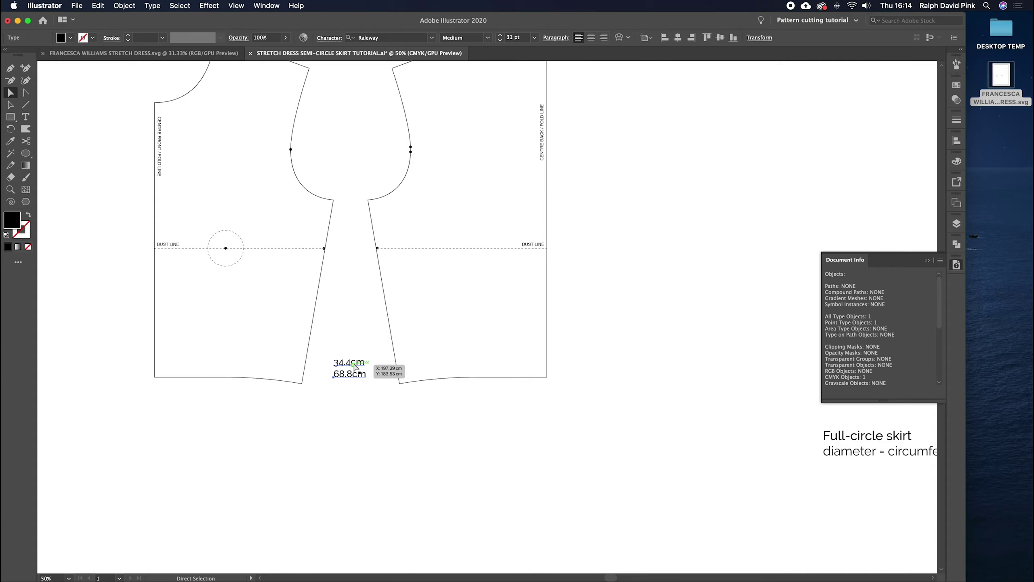
key(Delete)
key(super+minus)
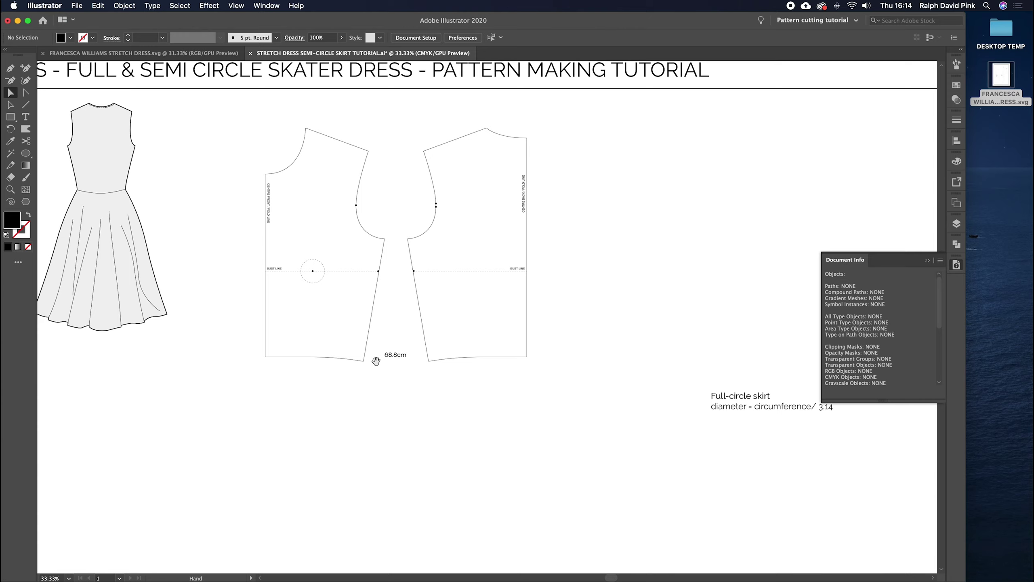
scroll(373, 350, down, 1)
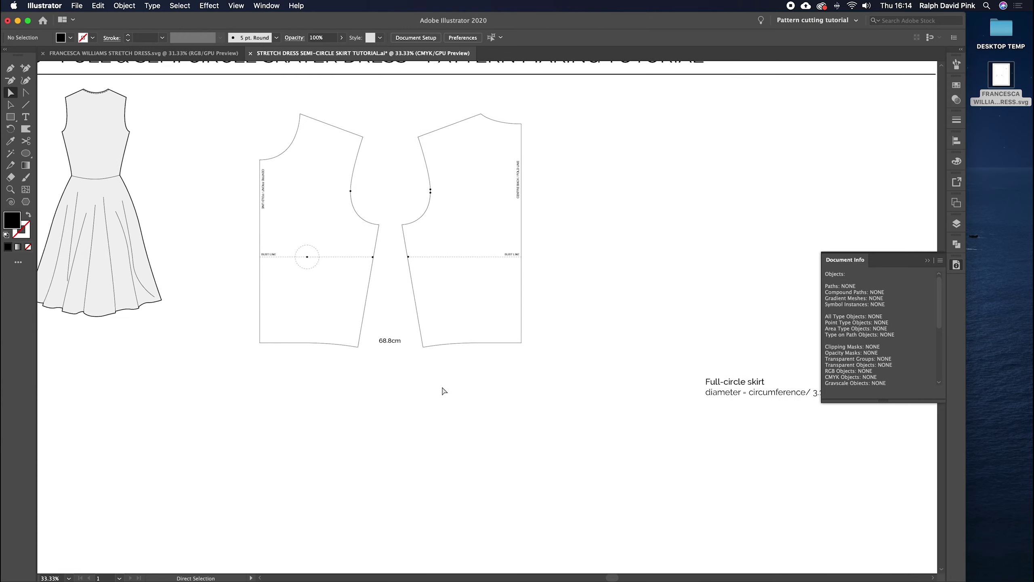
click(930, 260)
Step: Examine the semi-circle skirt diameter formula together with the waist circumference label between the bodices
drag(596, 348, 683, 369)
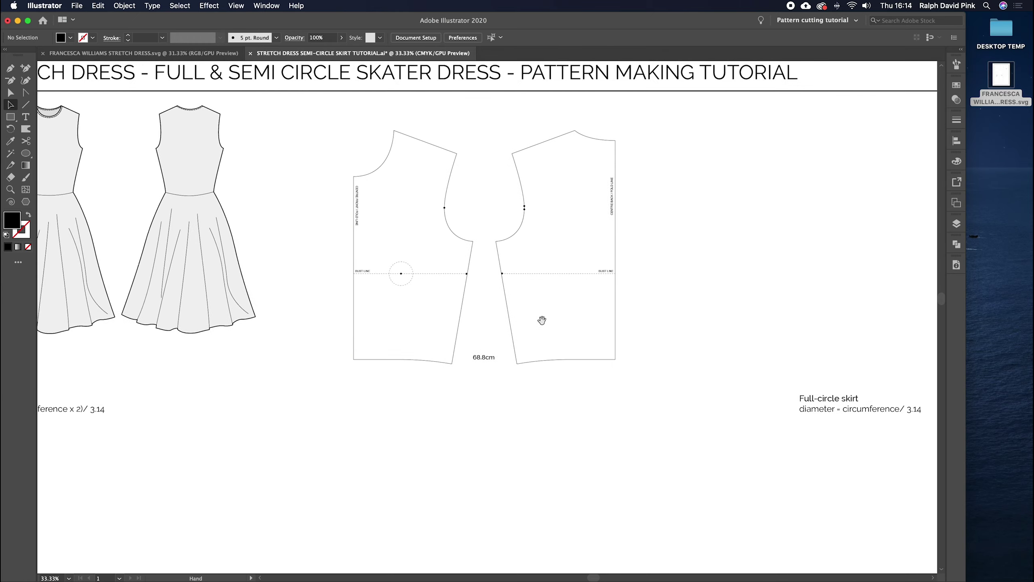
mouse_move(540, 321)
mouse_down()
mouse_move(567, 341)
mouse_move(637, 327)
mouse_up()
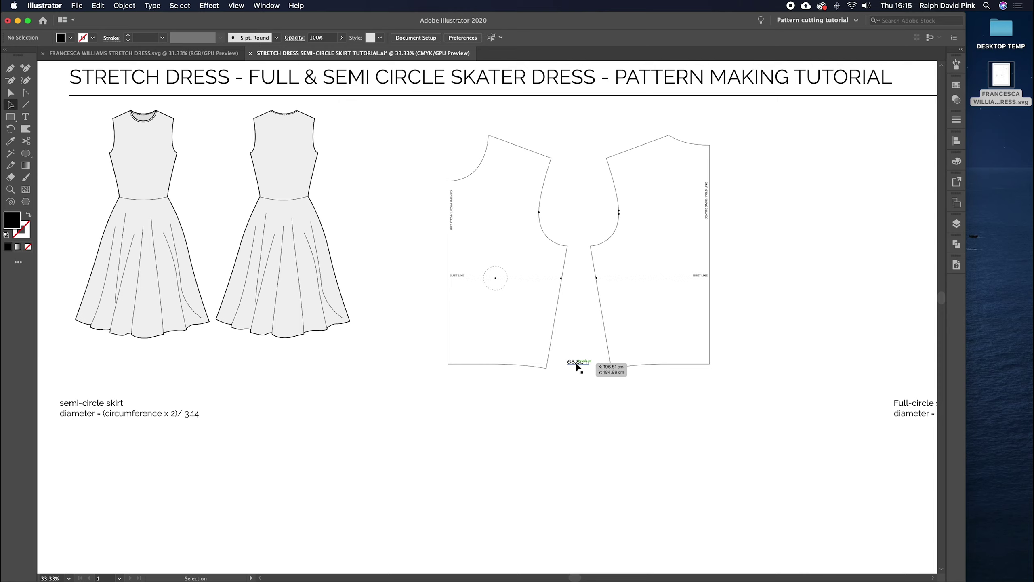
scroll(576, 391, down, 3)
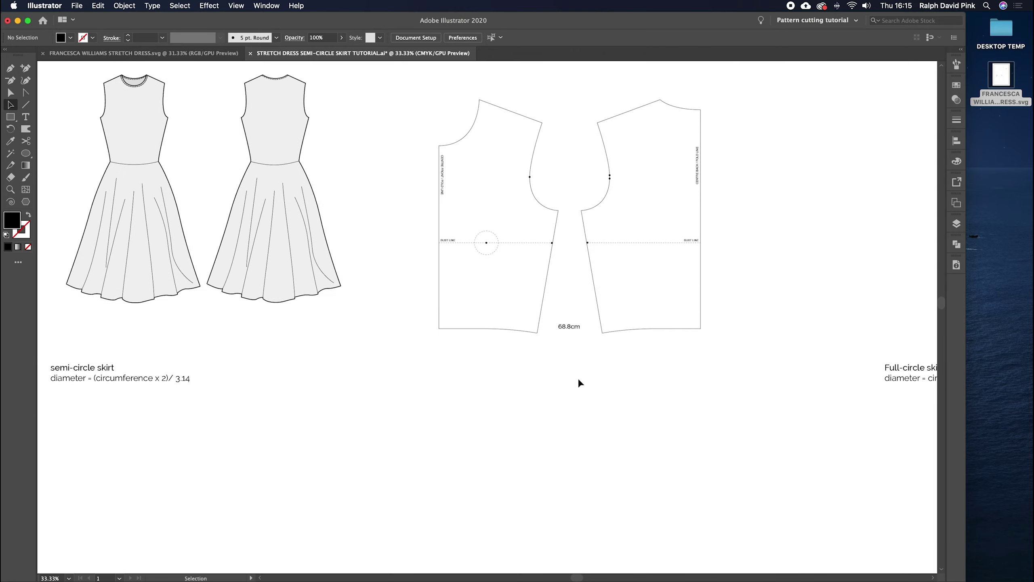
drag(565, 386, 615, 357)
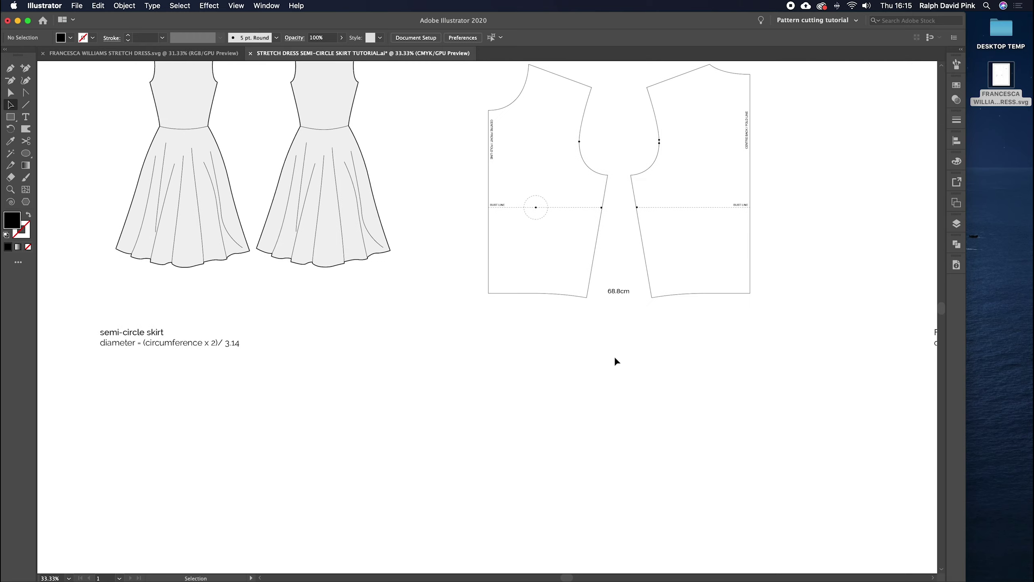
drag(161, 346, 152, 348)
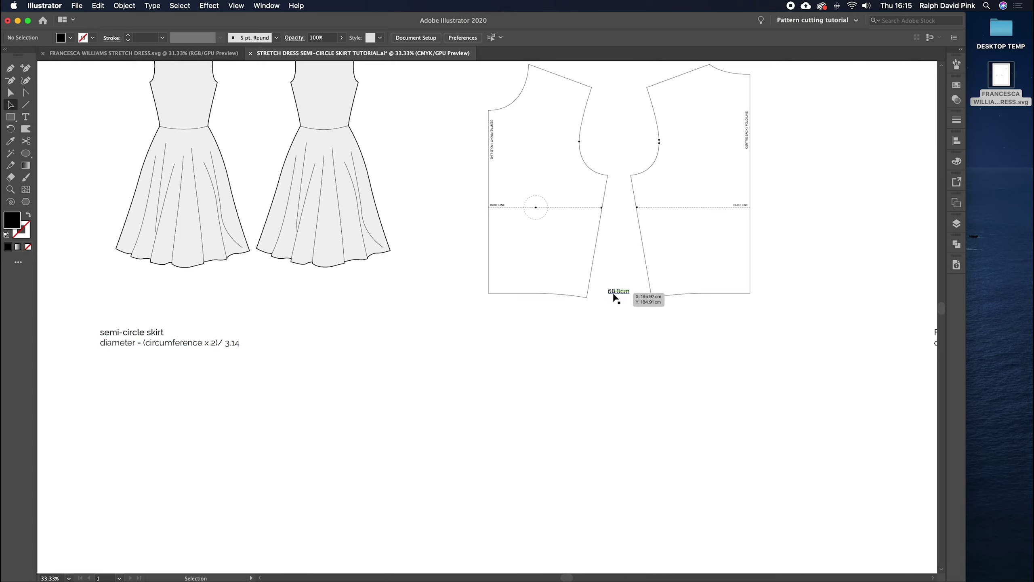
click(187, 369)
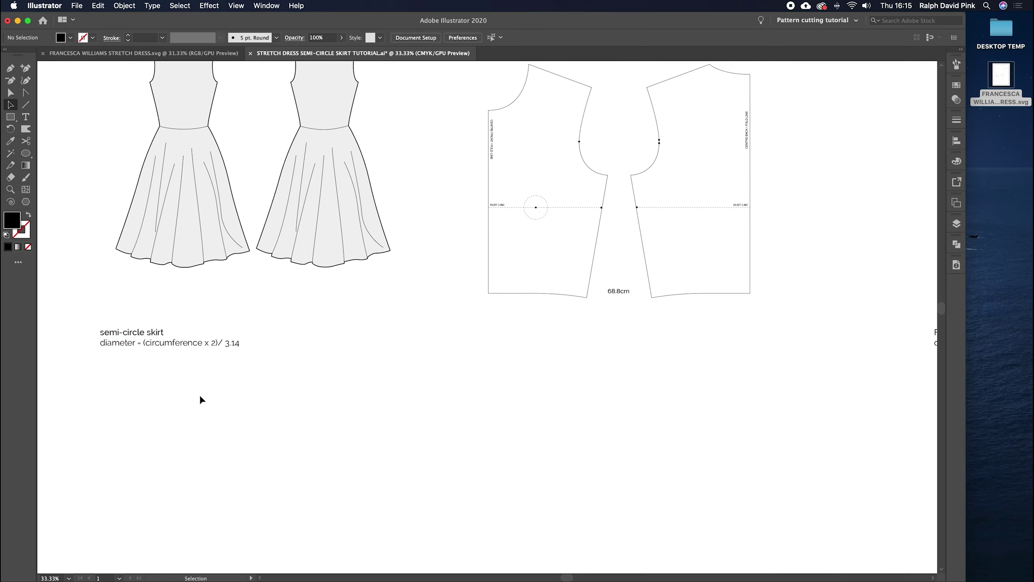
drag(200, 396, 207, 334)
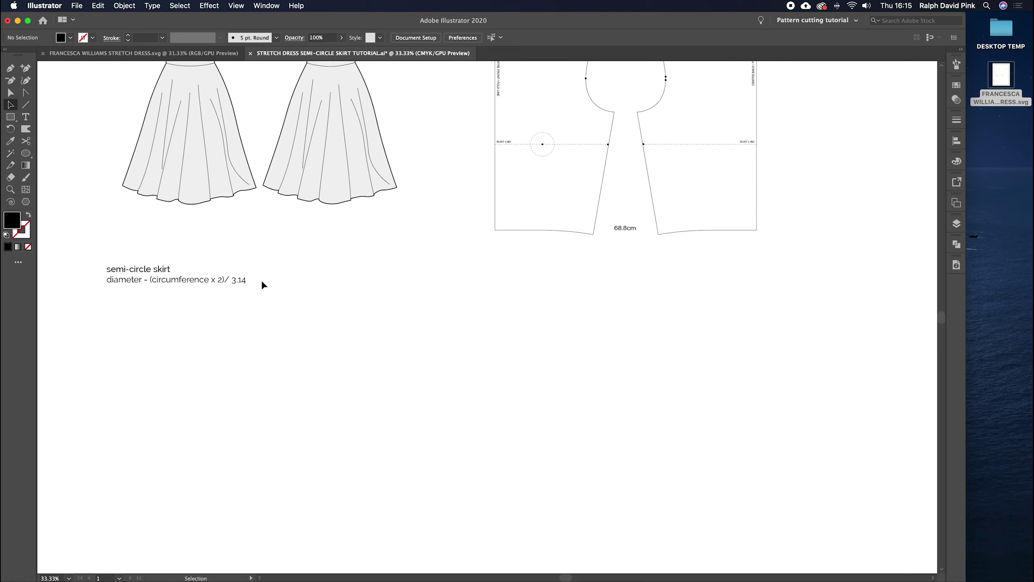
drag(286, 288, 279, 280)
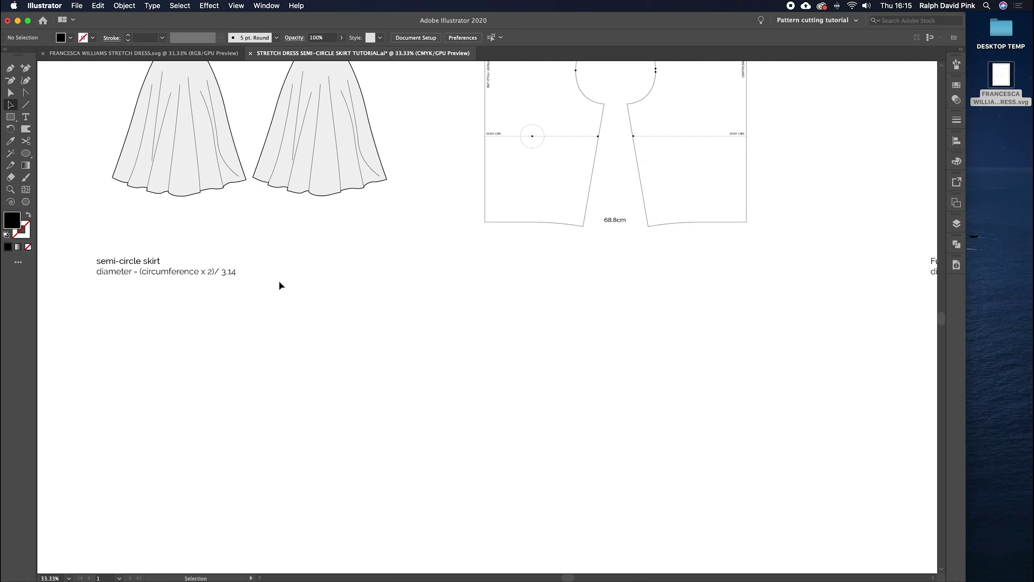
Step: Switch to Calculator and place it below the bodices, clear of the waist label and the skirt formula
mouse_move(373, 579)
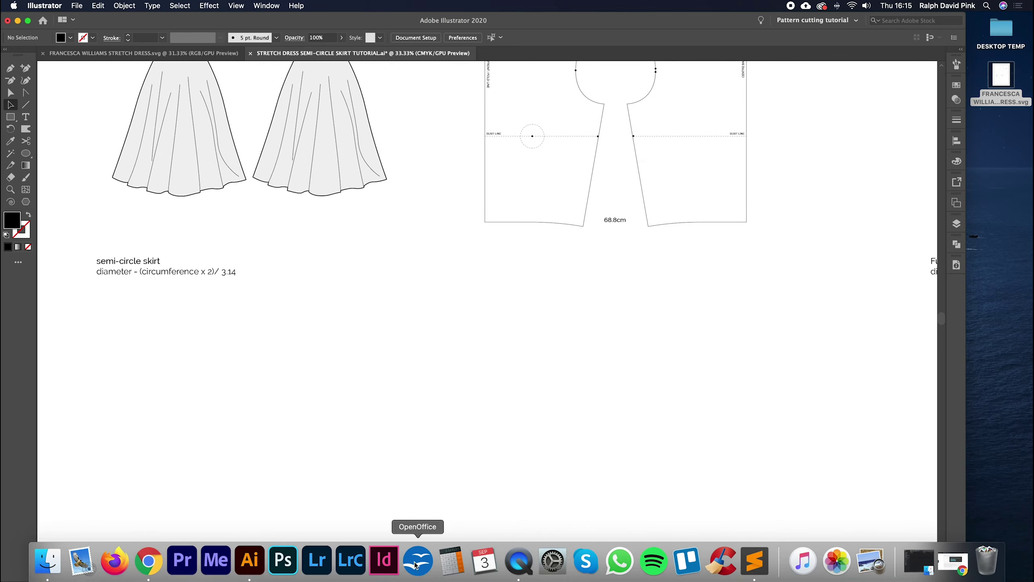
click(452, 561)
drag(492, 351, 638, 317)
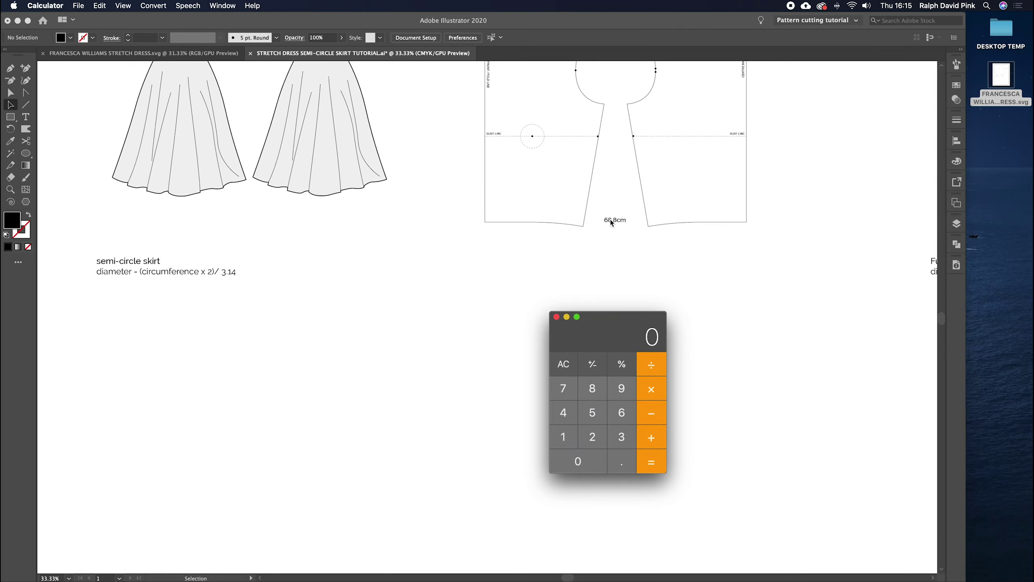
text(68.)
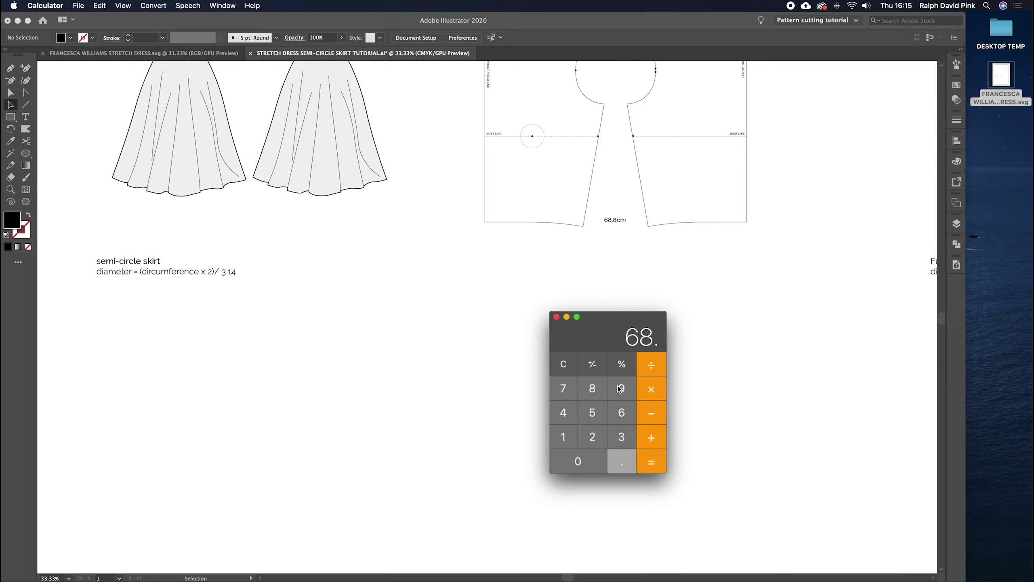
text(8*2)
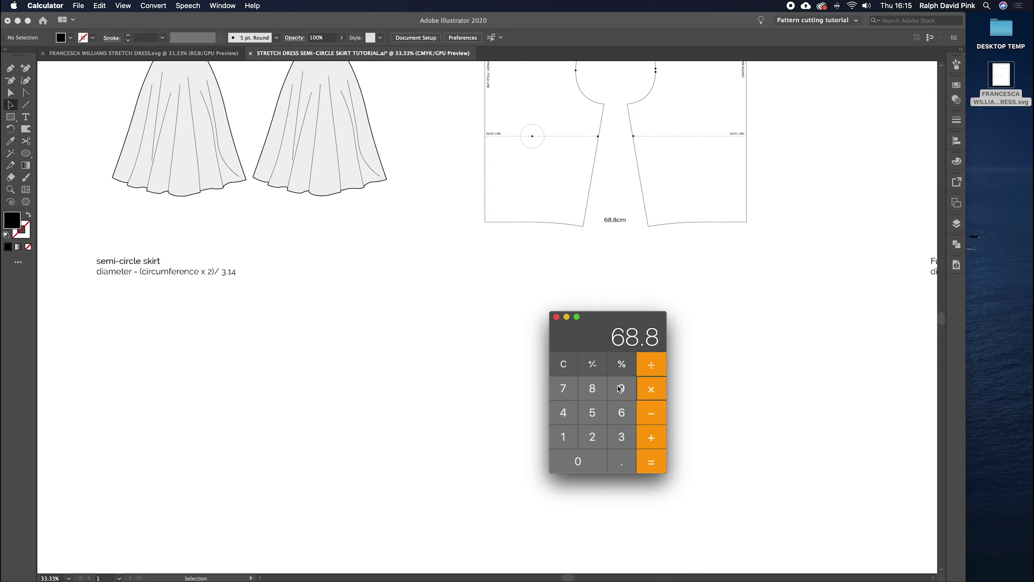
key(Return)
text(/31.4)
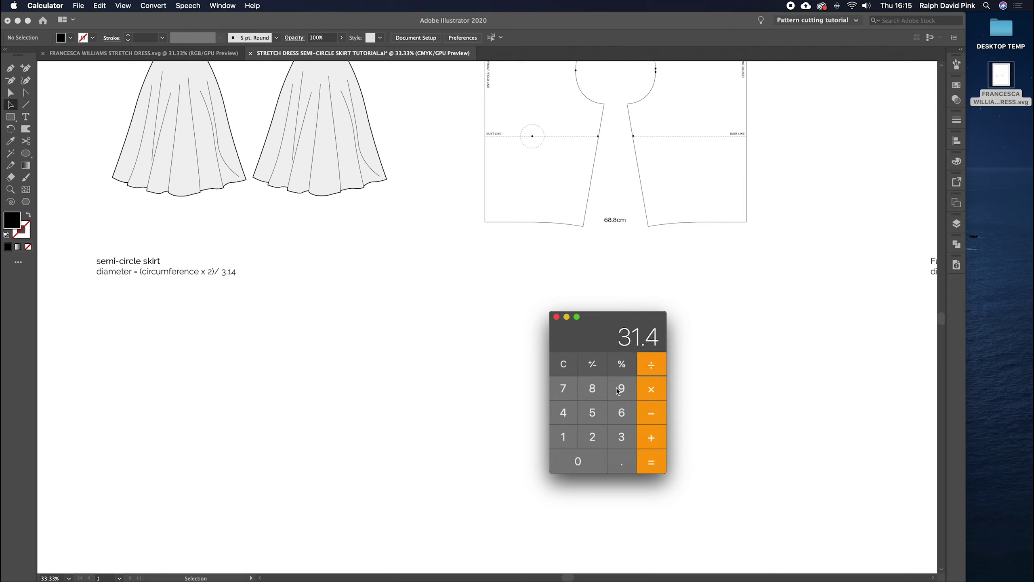
click(569, 366)
text(68.8)
click(569, 365)
text(2*2=)
Step: Calculate the semi-circle skirt diameter as 68.8 × 2 ÷ 3.14 and move the calculator away from the pattern
click(570, 365)
text(68.8*2=)
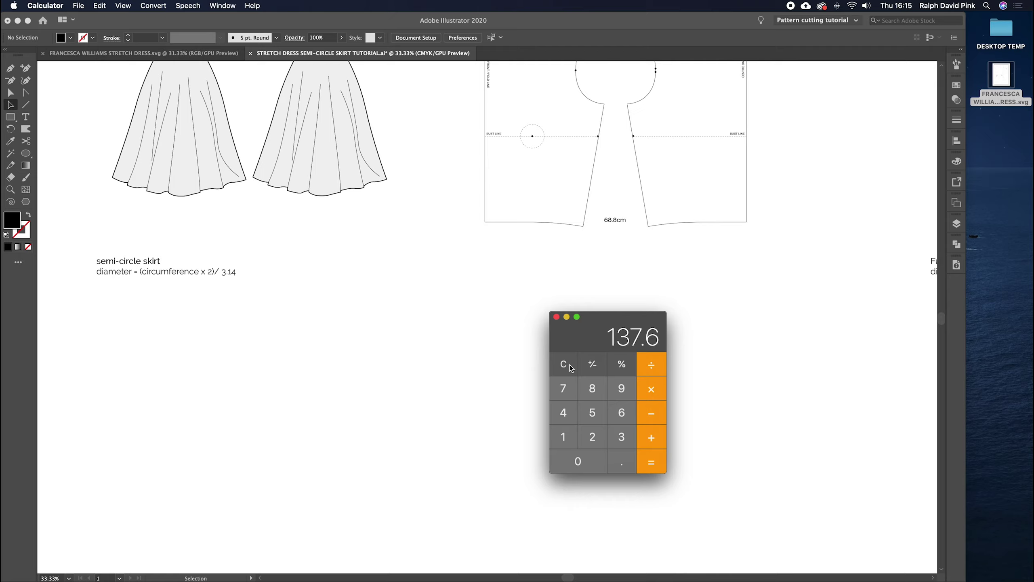
text(/3.14)
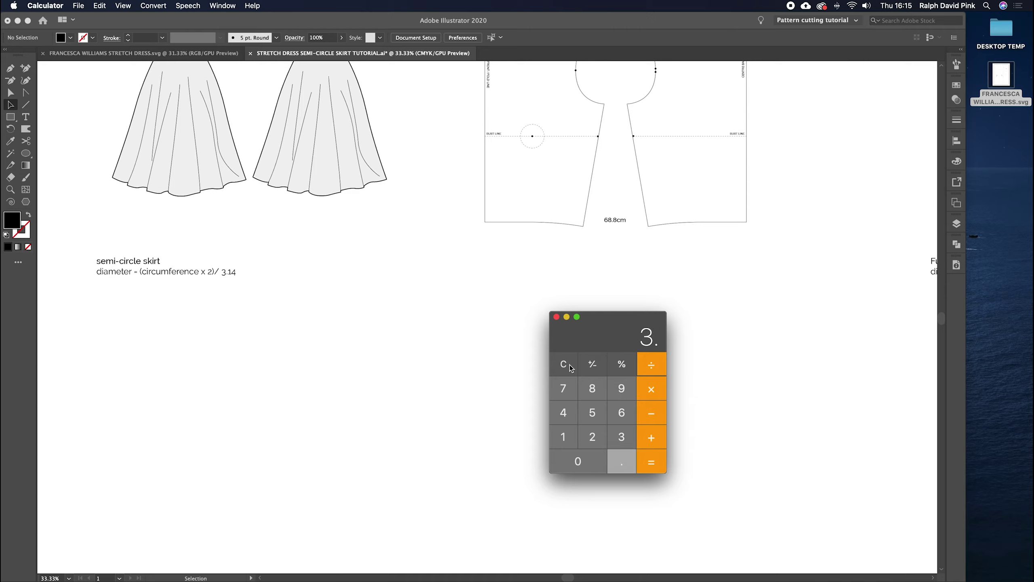
text(=)
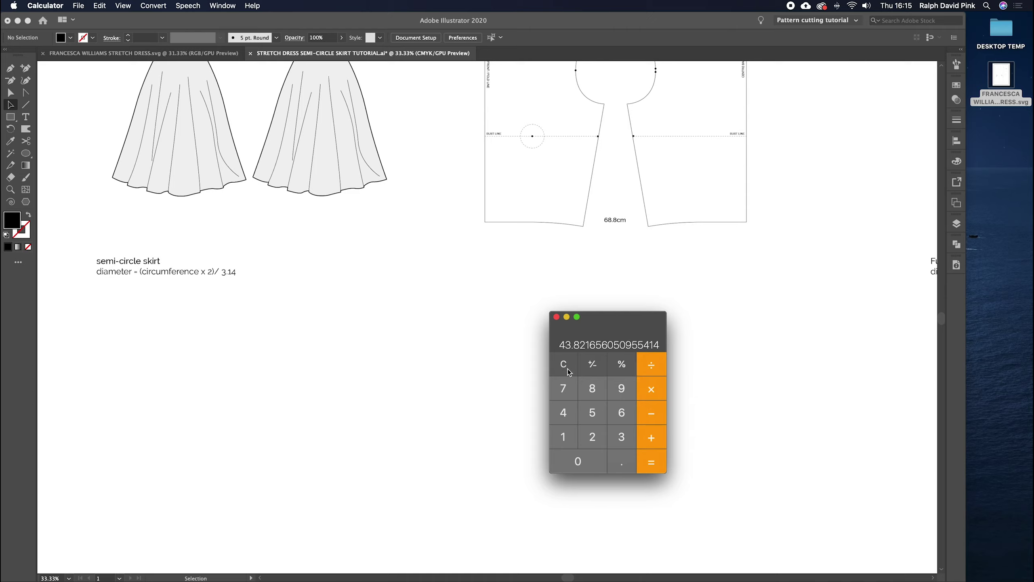
drag(594, 321, 916, 293)
Step: Switch back to Illustrator and add 43.8cm as a new line beneath the semi-circle skirt diameter formula
click(332, 330)
key(t)
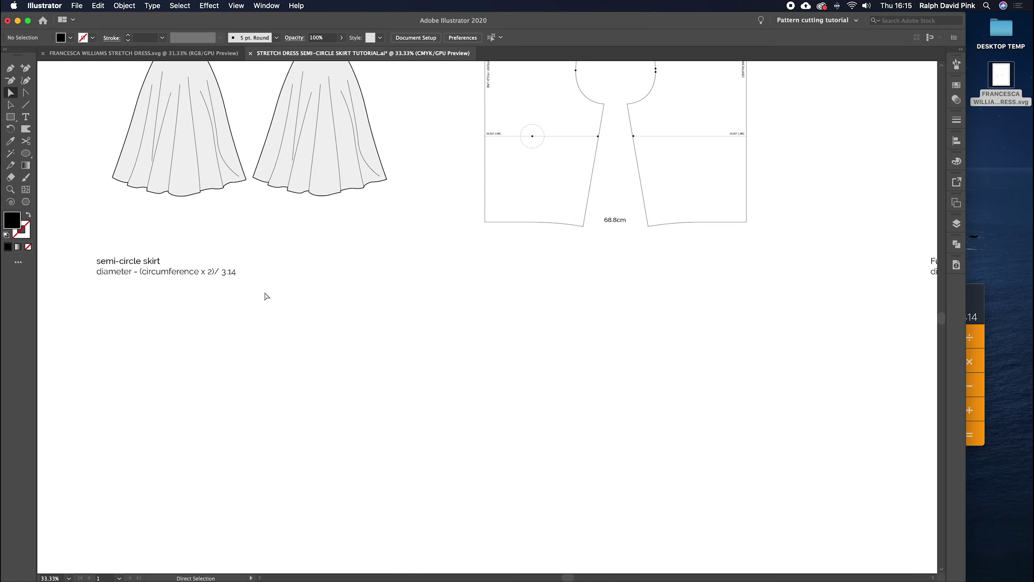
click(258, 281)
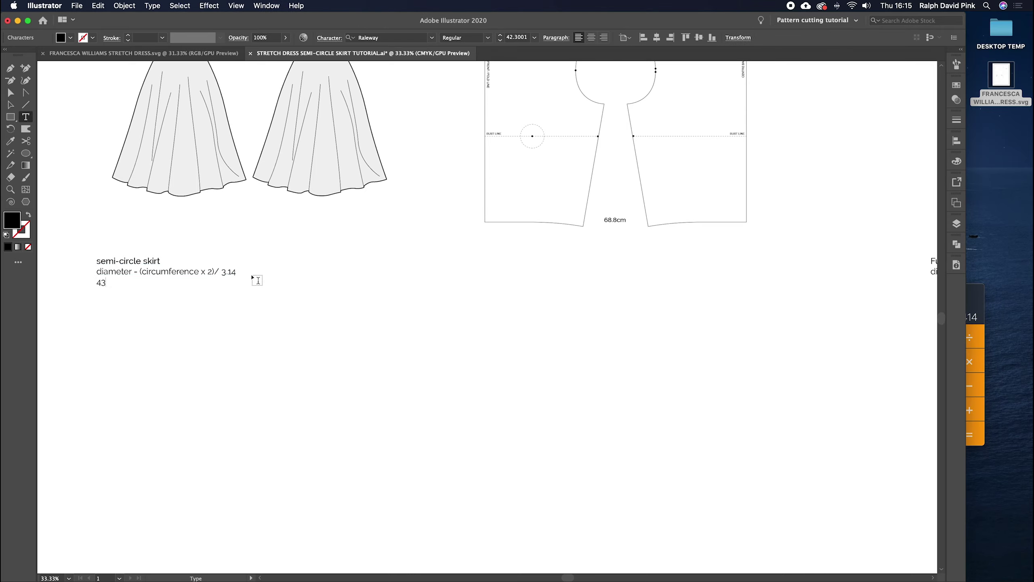
click(10, 104)
click(430, 335)
drag(430, 335, 441, 342)
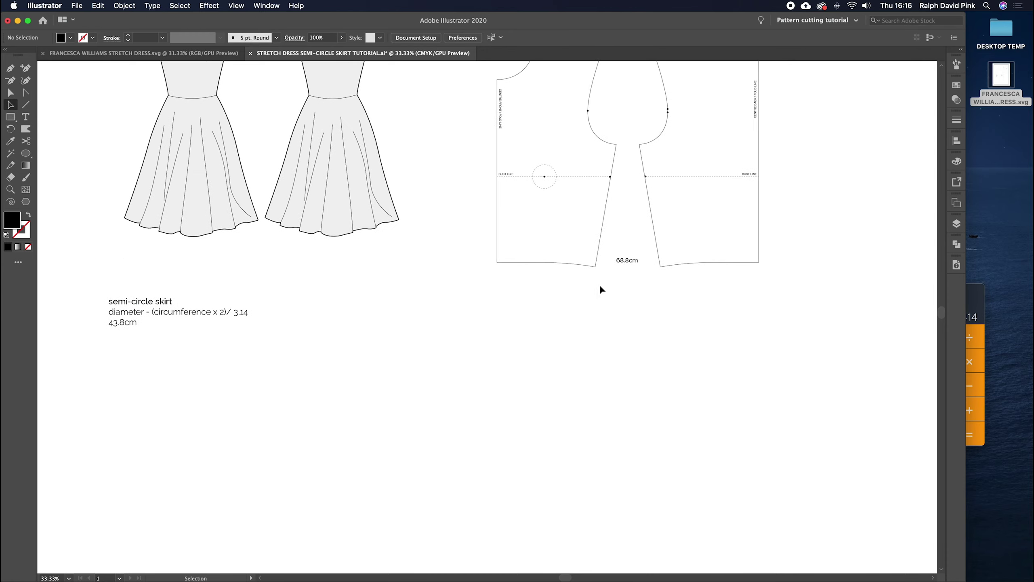
Step: Set the drawing colours for new shapes to no fill with a black stroke
drag(613, 278, 613, 291)
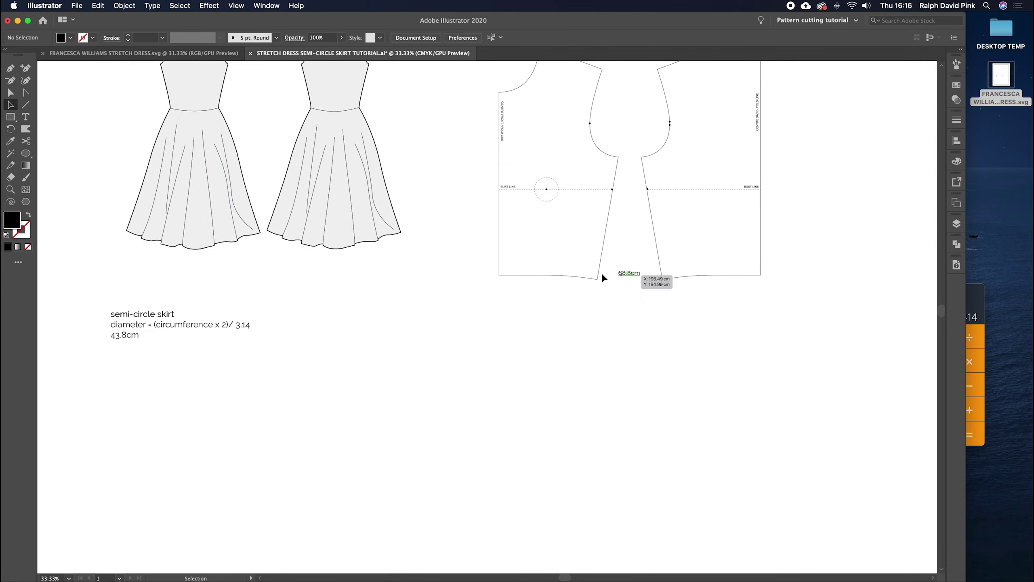
drag(298, 261, 376, 229)
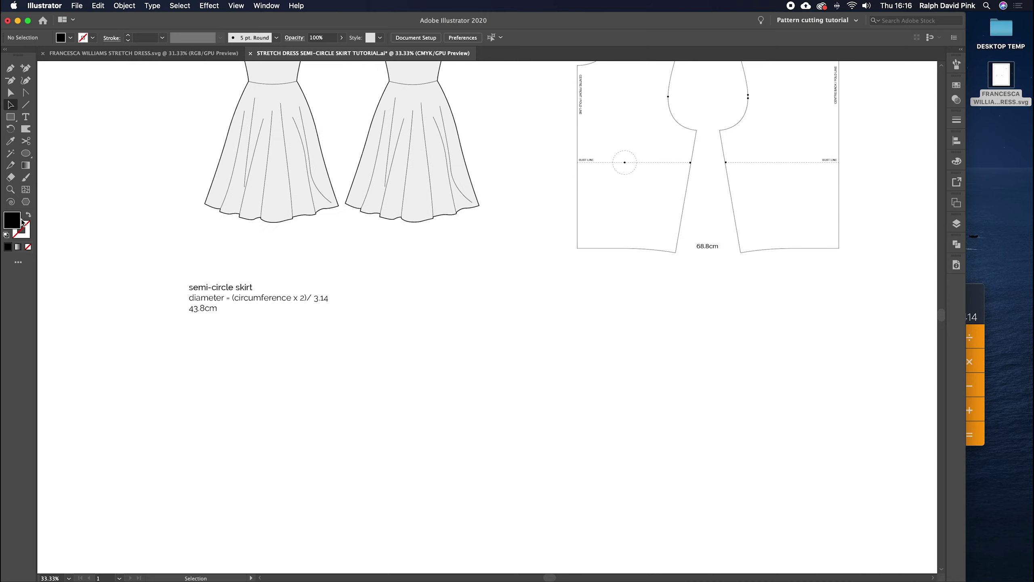
click(28, 215)
click(29, 232)
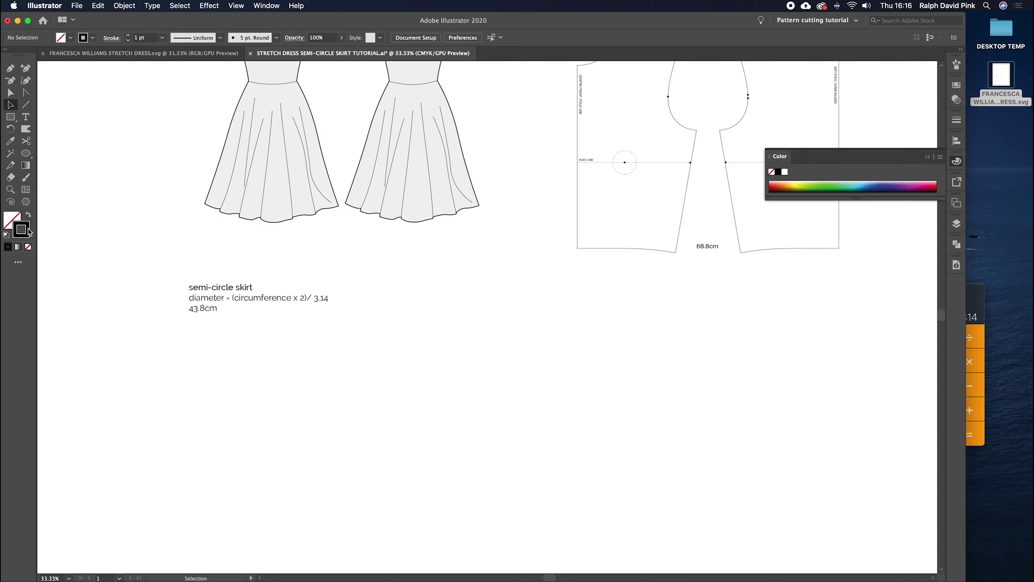
click(14, 219)
double_click(14, 221)
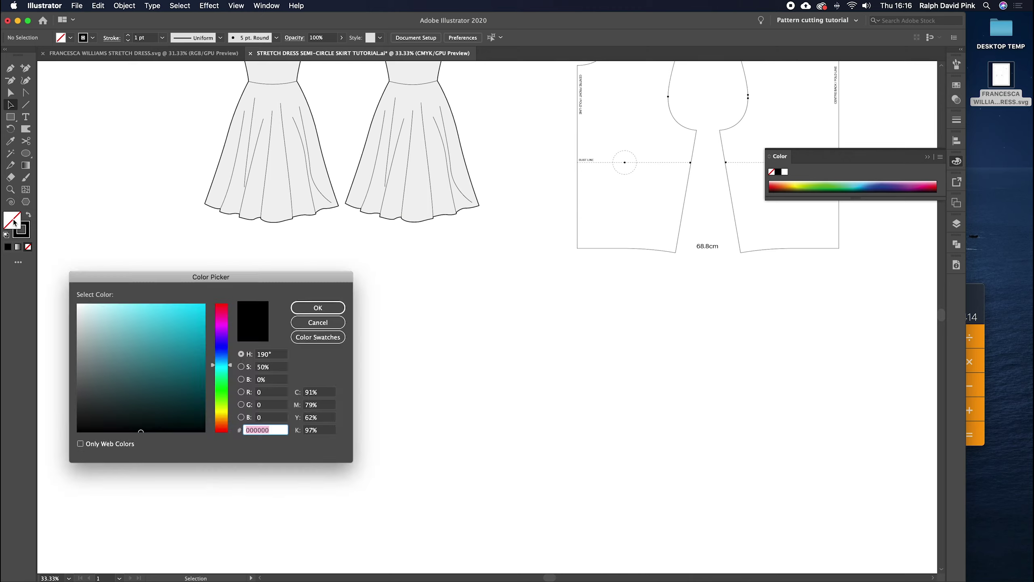
click(317, 307)
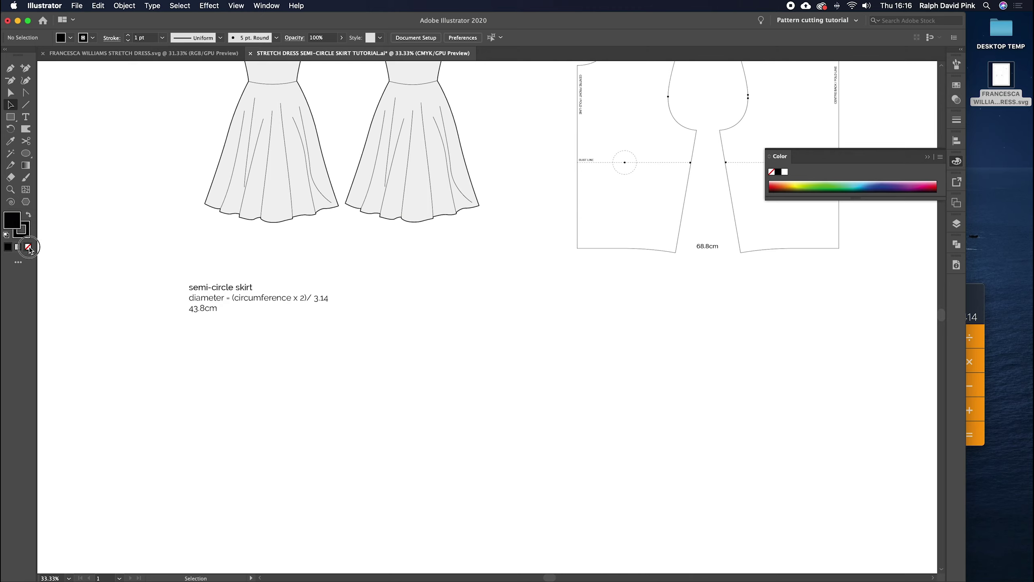
click(29, 247)
double_click(27, 231)
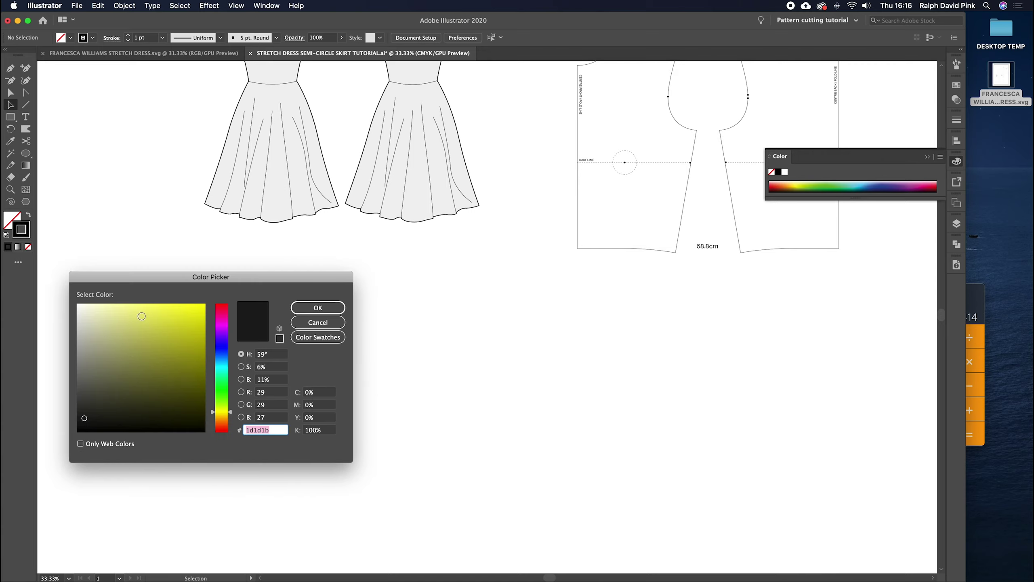
click(176, 317)
click(221, 363)
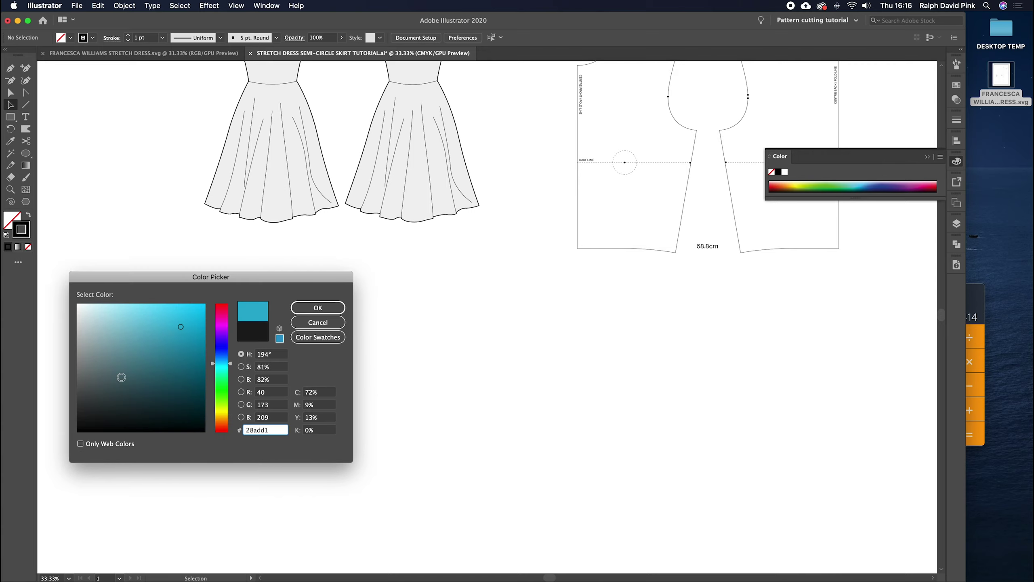
click(76, 431)
click(307, 309)
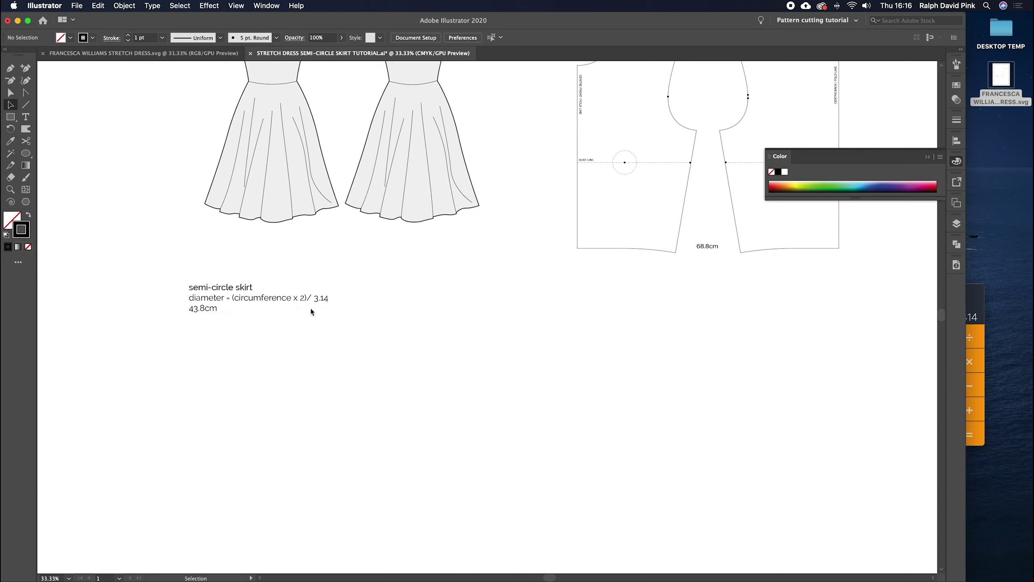
Step: Create a circle 43.8 cm wide and 43.8 cm high below the semi-circle skirt formula
click(26, 155)
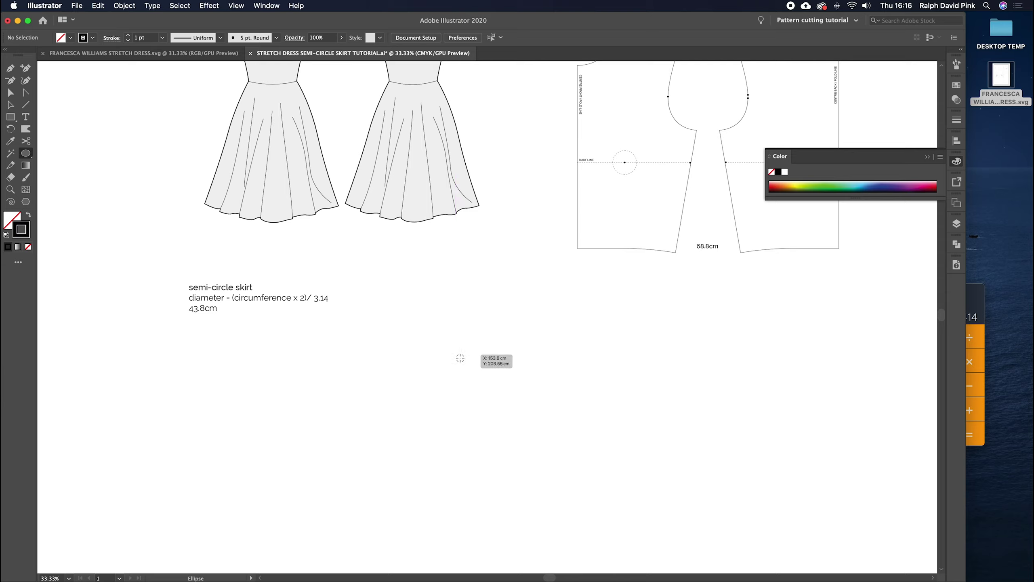
click(426, 387)
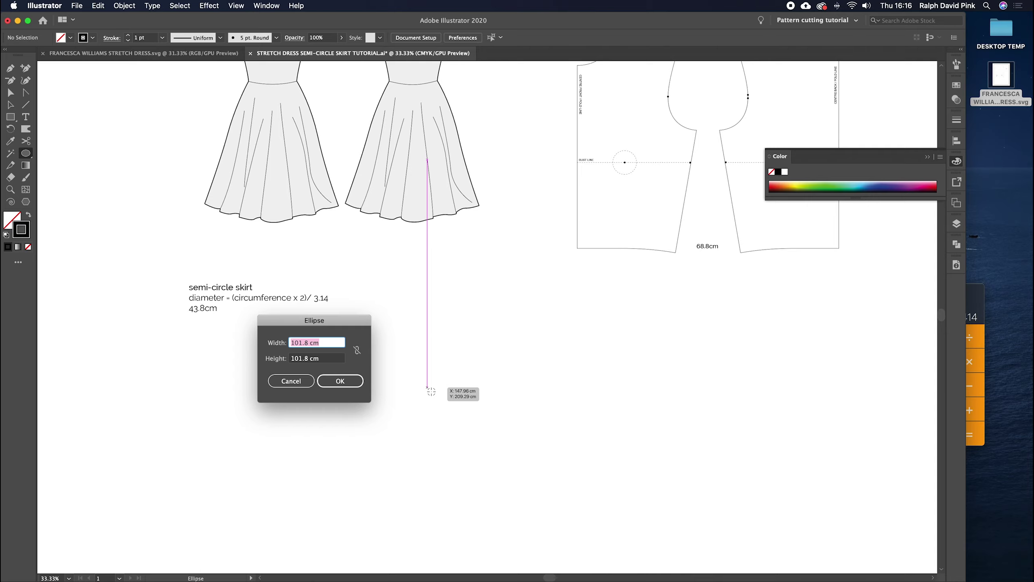
text(43.8)
key(Tab)
text(43)
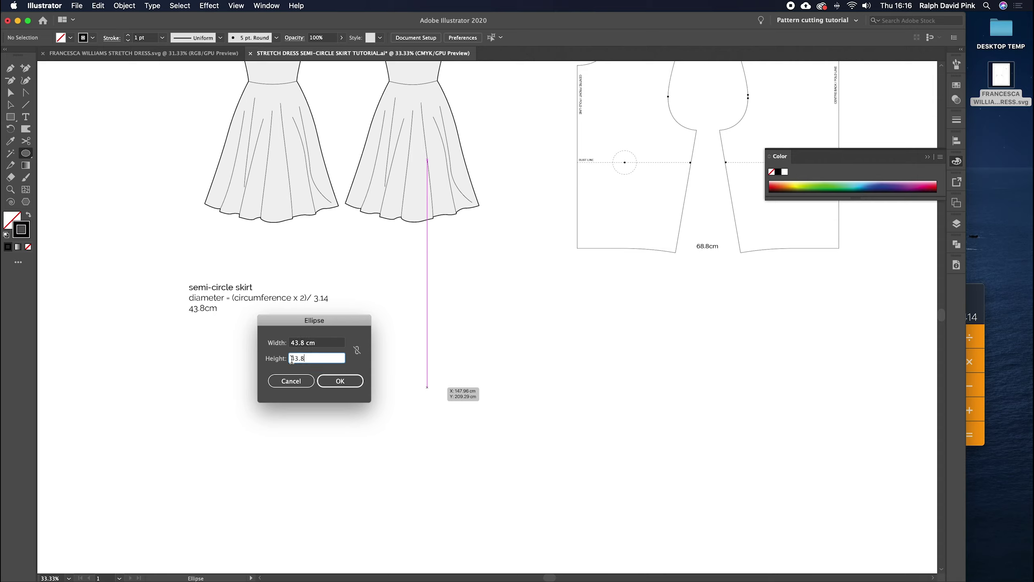
click(339, 380)
key(v)
click(459, 352)
drag(600, 392, 576, 347)
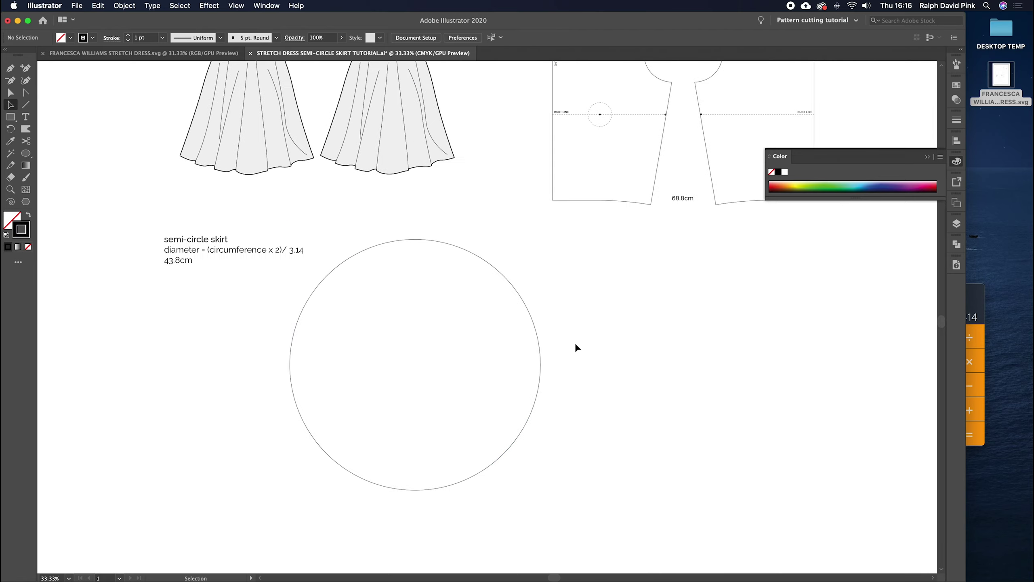
Step: Cut the waist circle open at its uppermost anchor with the Scissors tool and check its path length in Document Info
key(a)
click(540, 344)
click(503, 321)
click(540, 363)
click(24, 141)
click(415, 239)
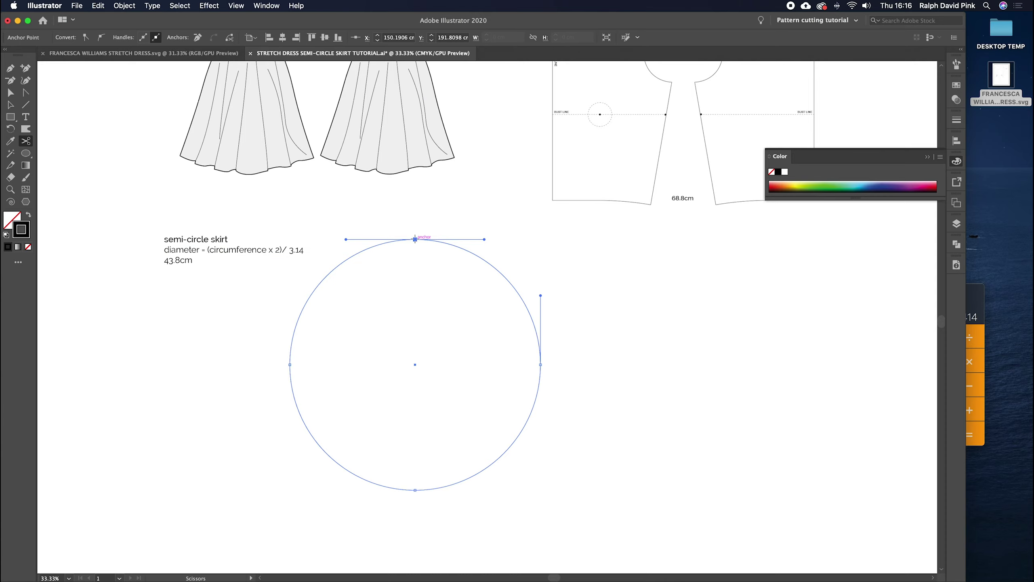
click(957, 265)
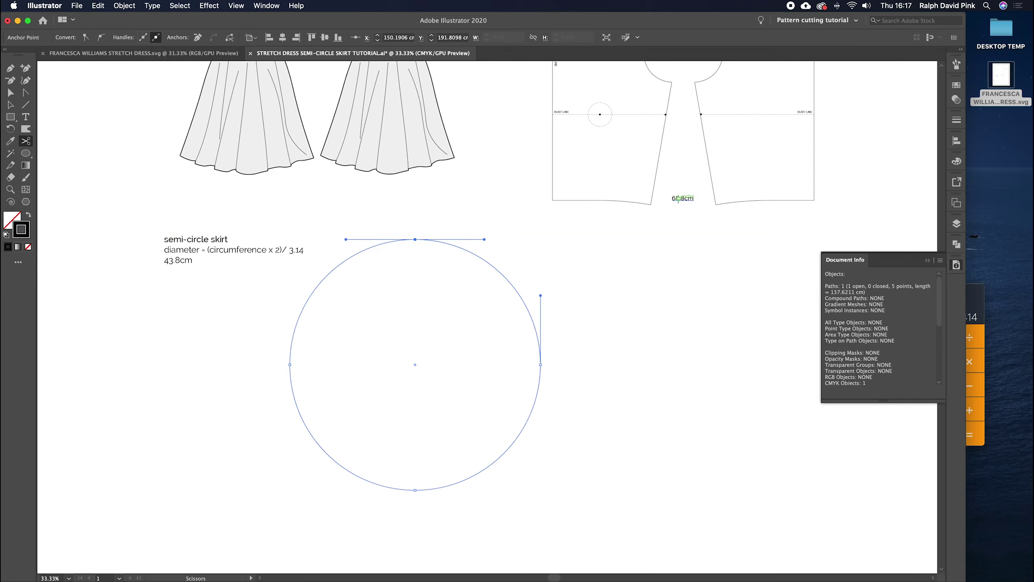
click(533, 280)
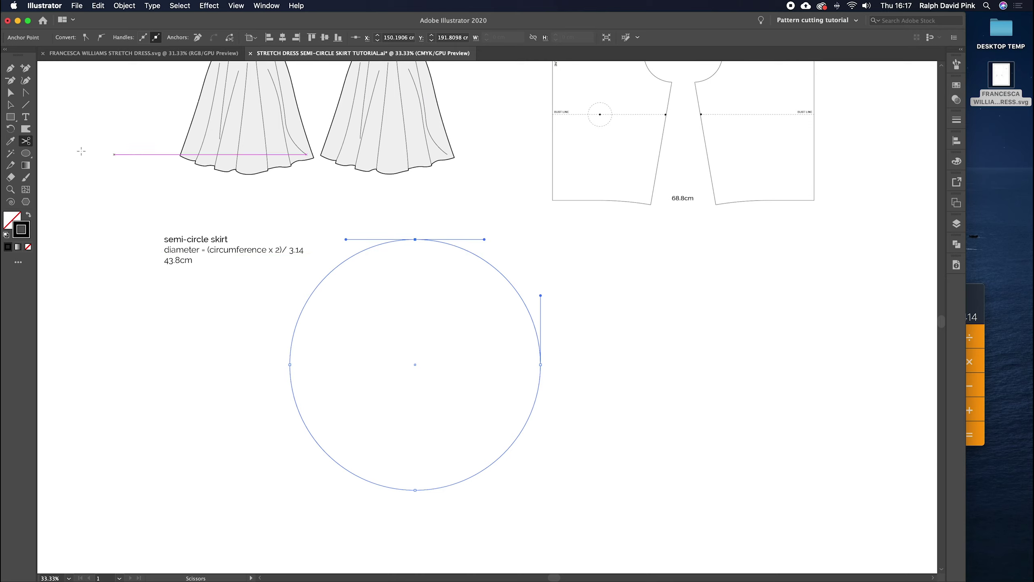
Step: Cut the circle at its leftmost and rightmost anchors and delete the upper half
click(290, 364)
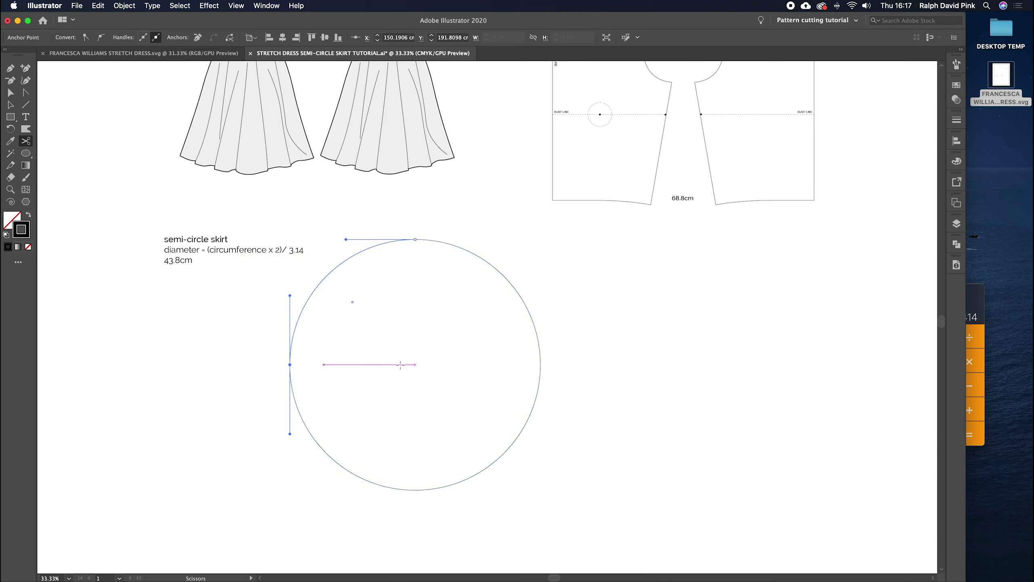
click(541, 364)
key(v)
drag(489, 242, 386, 268)
key(Delete)
click(386, 269)
Step: Select the remaining lower semicircle and check its path length in Document Info against the bodice waist label
click(382, 489)
click(957, 265)
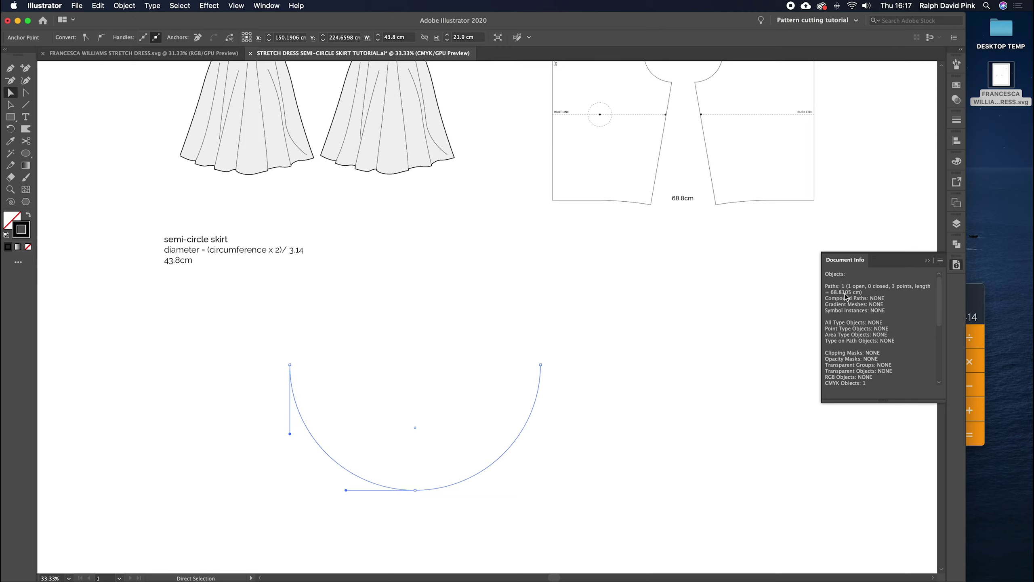
click(927, 260)
click(422, 319)
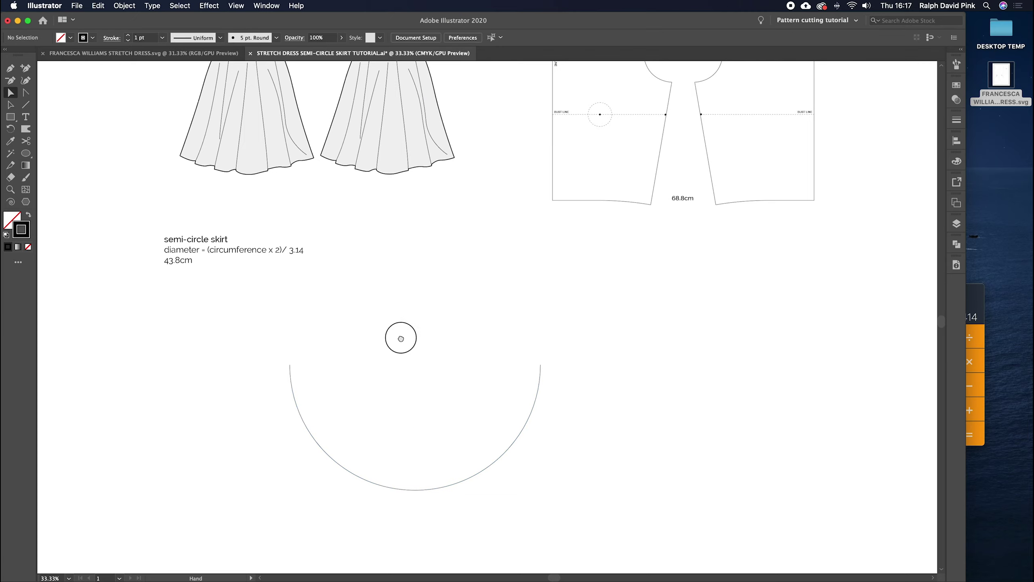
Step: Set the waist semicircle's stroke weight to 2 pt
drag(400, 337, 417, 322)
click(307, 383)
click(311, 382)
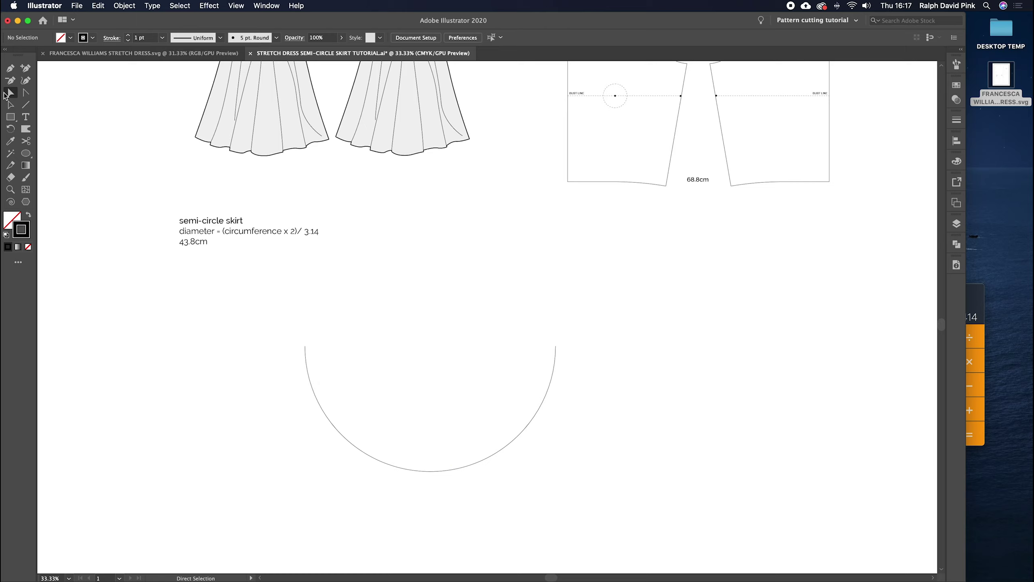
click(310, 386)
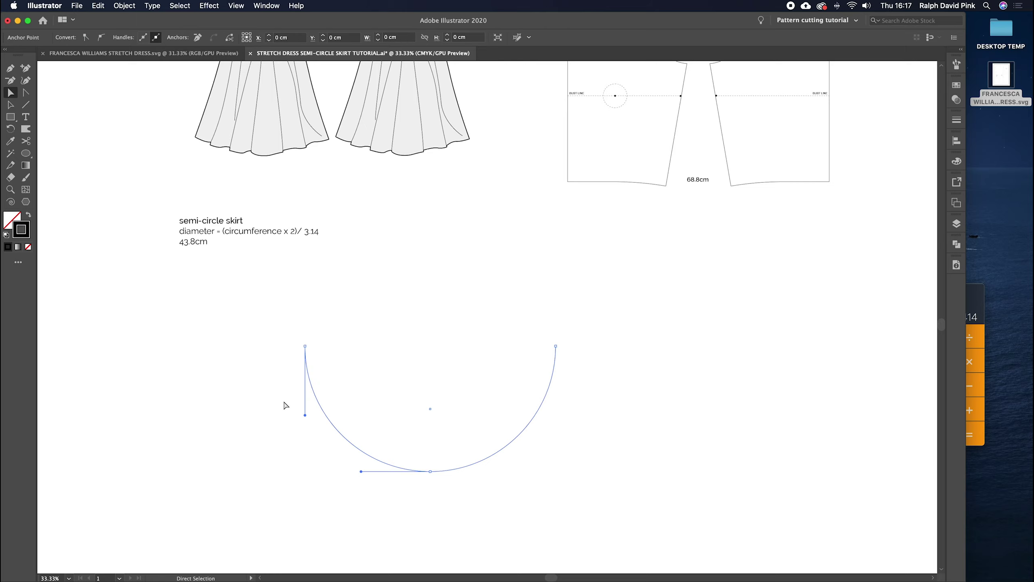
click(956, 119)
text(2)
key(Return)
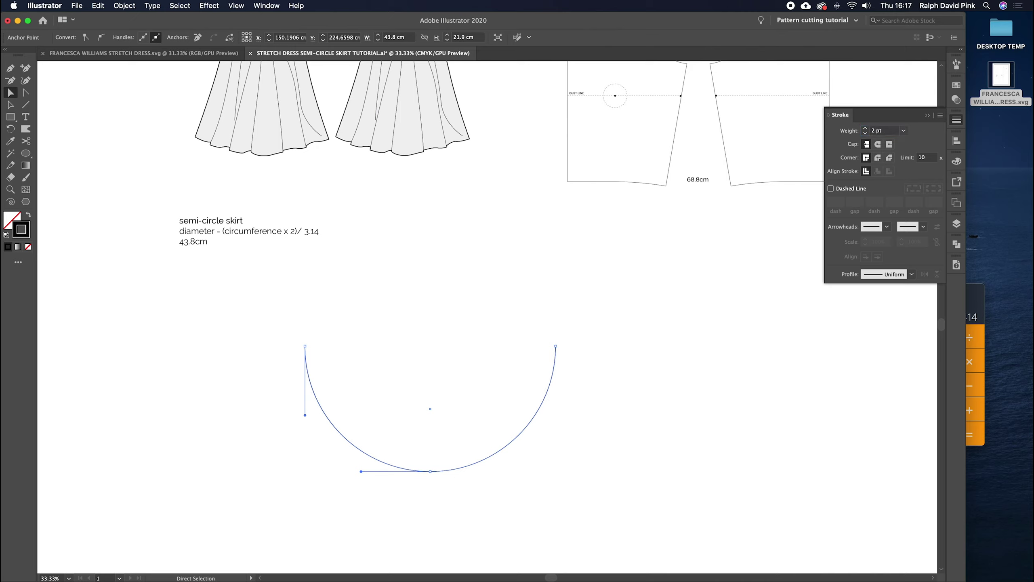
Step: Draw a small marker circle about 0.94 cm in diameter near the left end of the waist semicircle
click(444, 391)
scroll(394, 375, down, 1)
key(l)
key(super+equal)
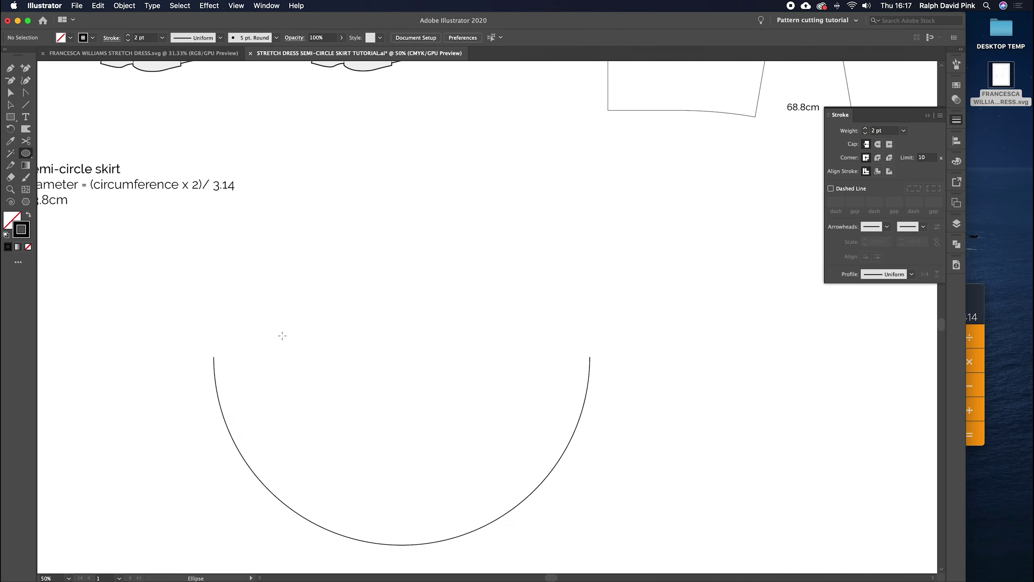
drag(282, 336, 383, 256)
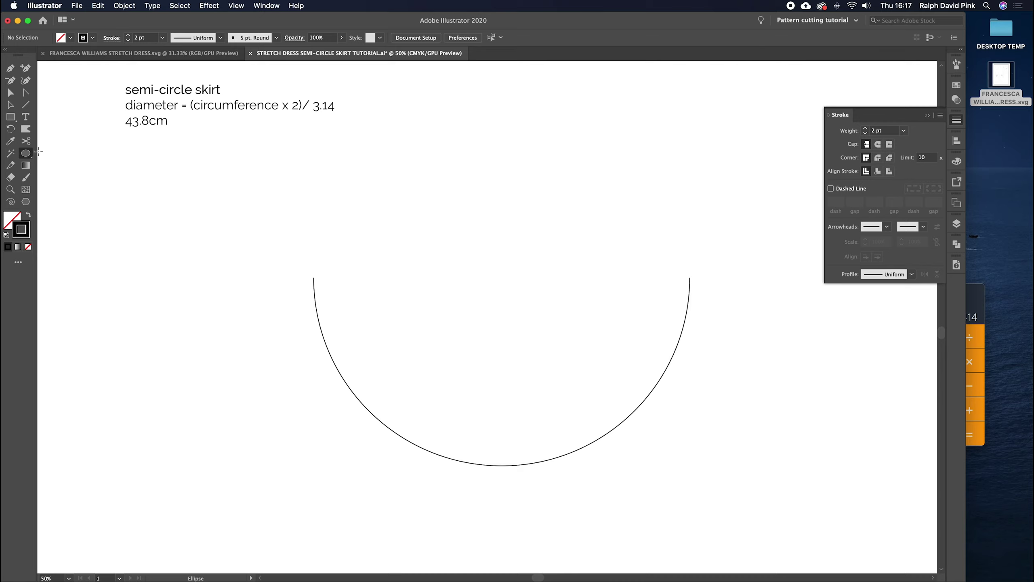
drag(313, 278, 316, 282)
Step: Centre the small marker circle on the semicircle's left endpoint and place a copy of it on the right endpoint
key(v)
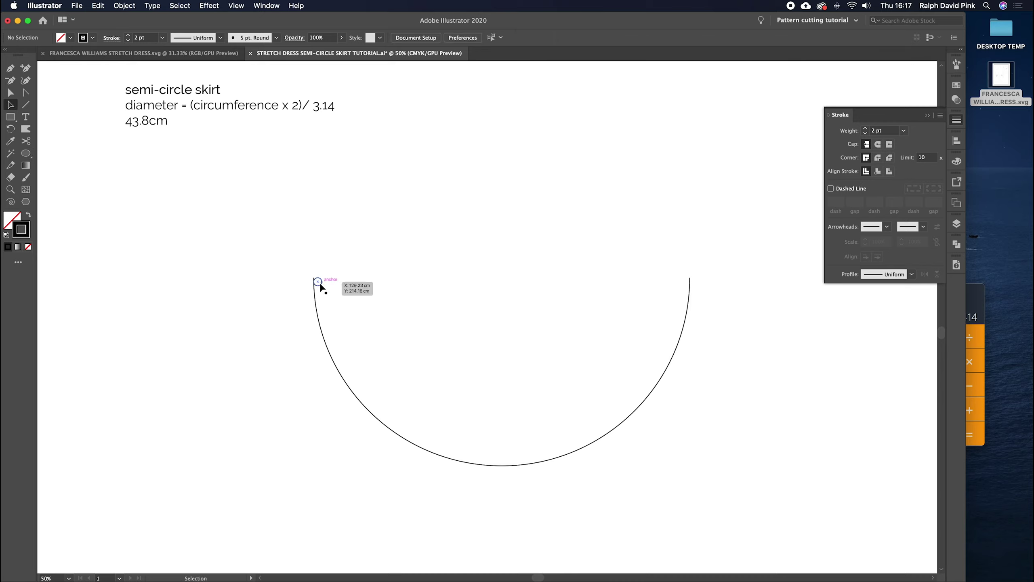
mouse_move(318, 281)
mouse_down()
mouse_move(354, 259)
mouse_move(315, 281)
mouse_up()
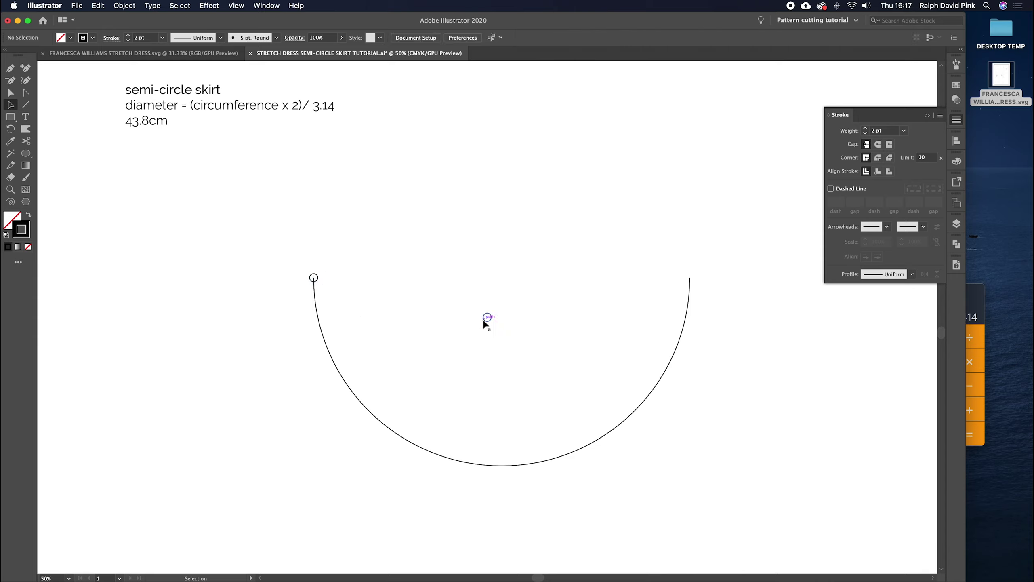
drag(487, 318, 689, 278)
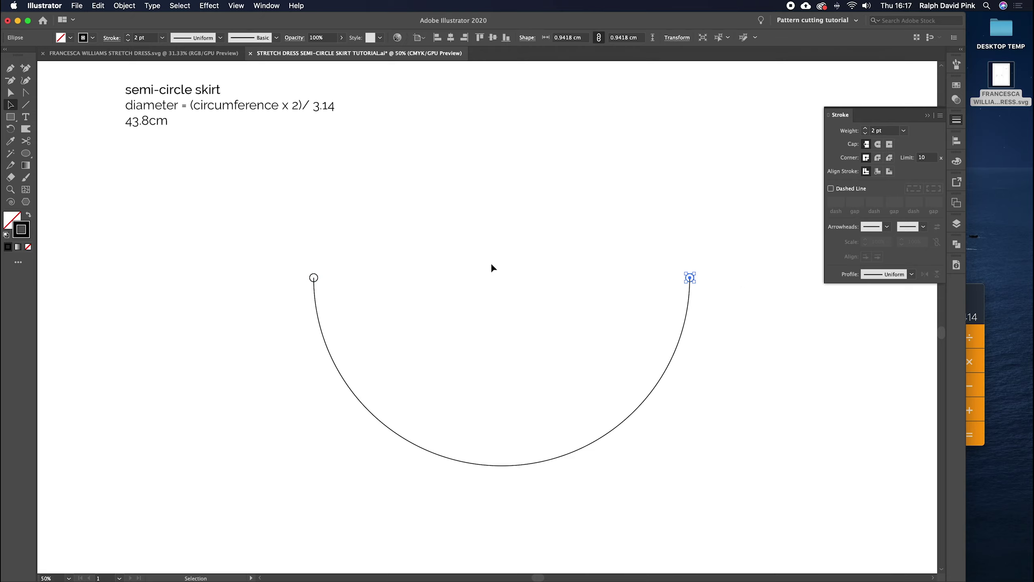
Step: Copy the marker circle on the waist semicircle's left endpoint by -40 cm horizontally and 0 vertically
key(super+minus)
scroll(448, 269, left, 2)
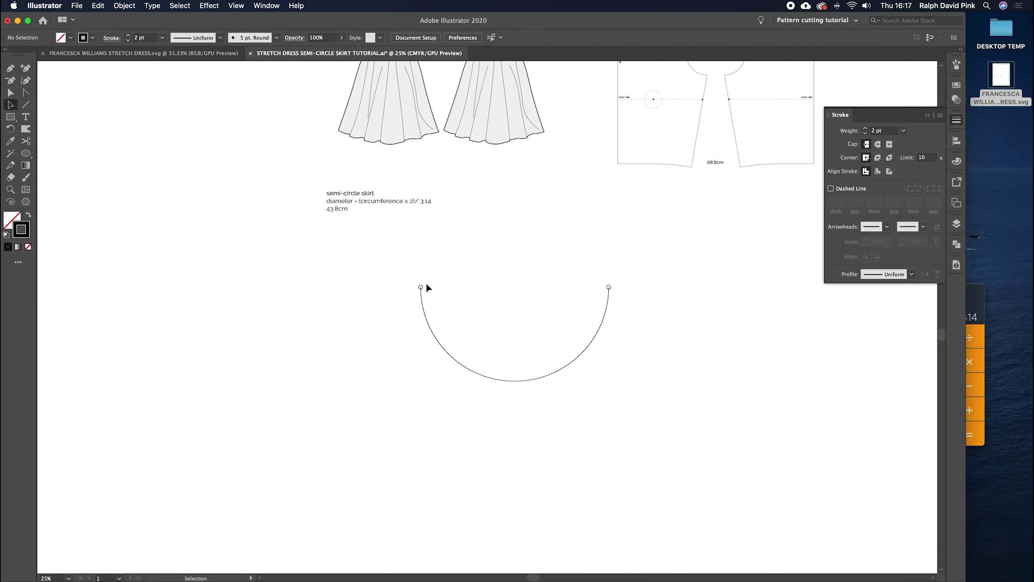
scroll(448, 326, up, 5)
scroll(448, 326, right, 2)
click(456, 364)
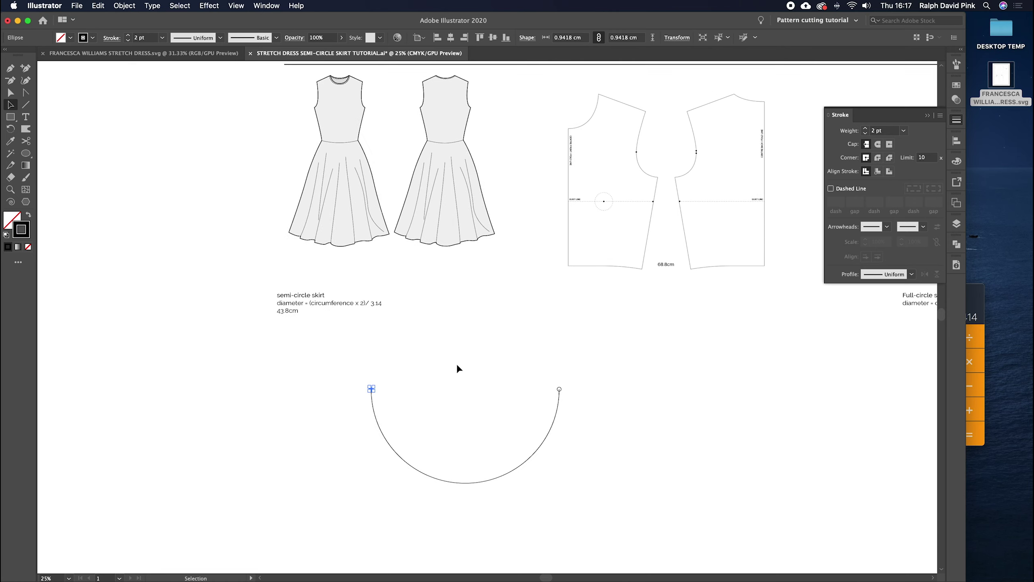
click(407, 385)
key(super+plus)
key(super+plus)
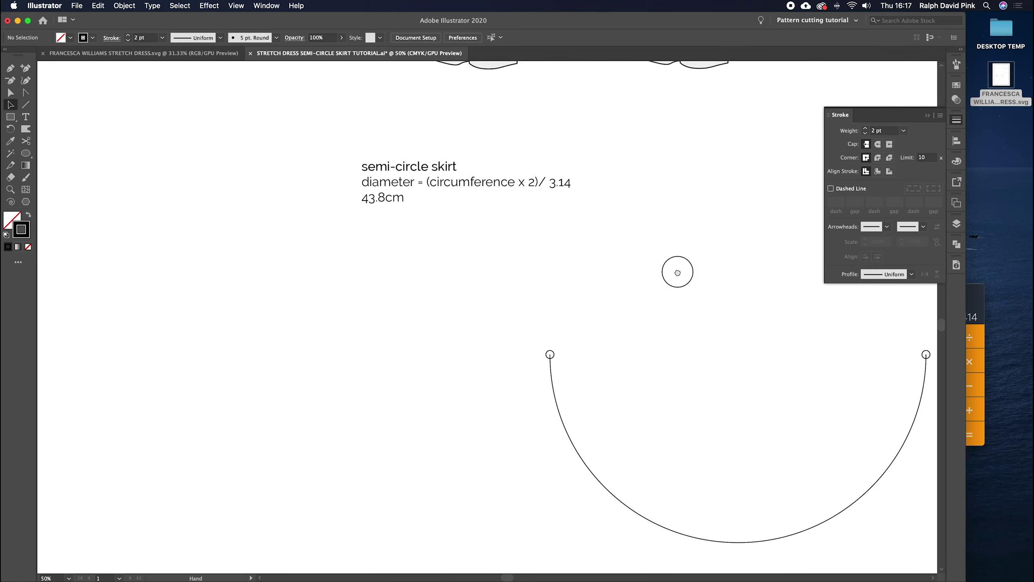
click(570, 344)
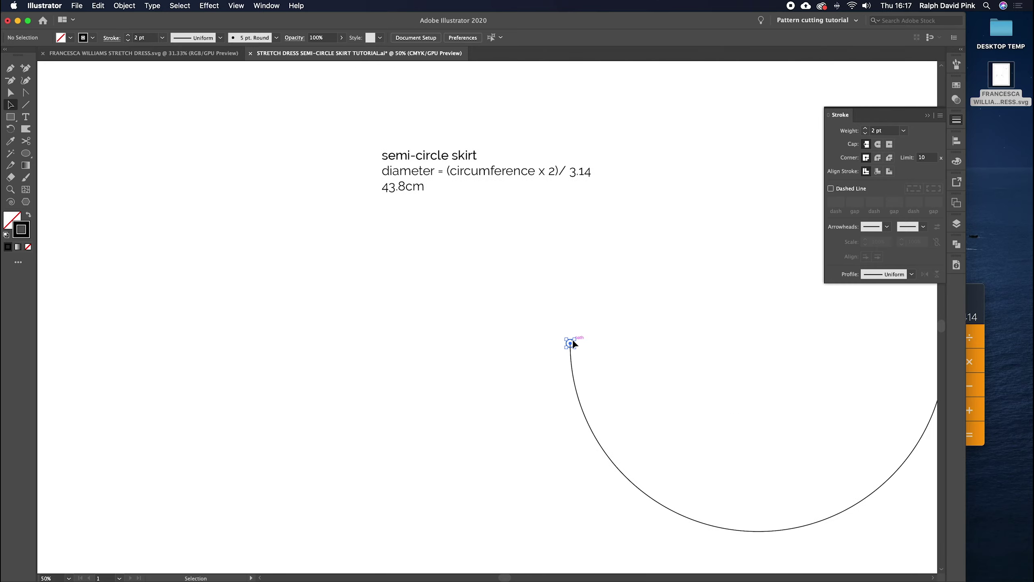
click(927, 115)
key(Return)
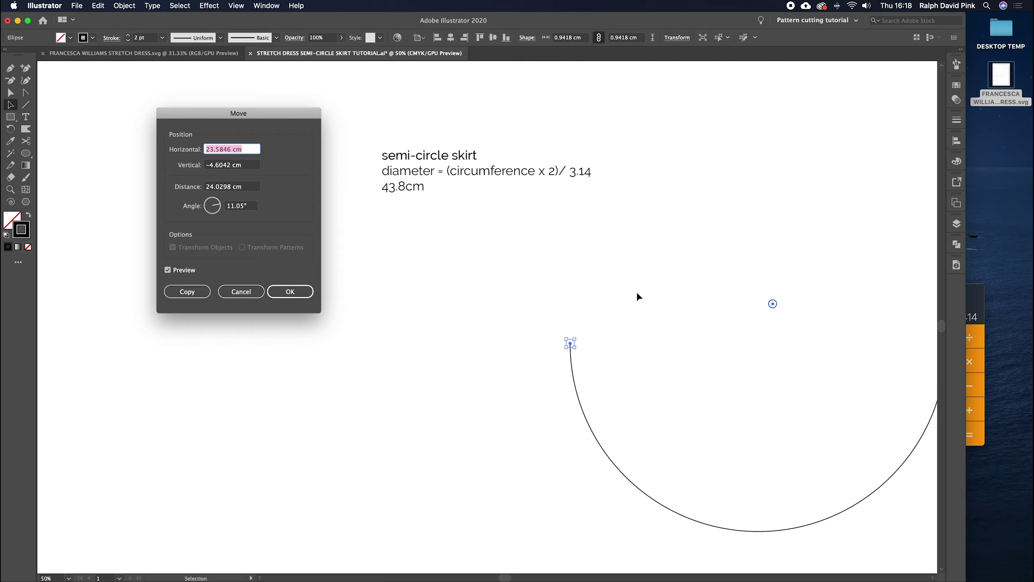
text(-40)
key(Tab)
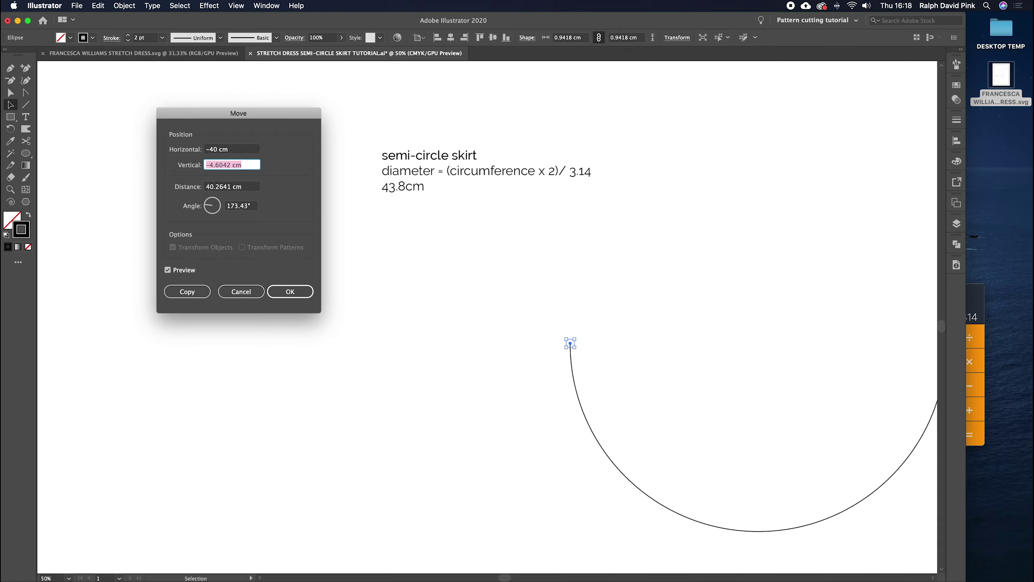
text(0)
click(178, 289)
click(389, 324)
Step: Check the distance between the outer left marker and the semicircle's left endpoint with a temporary line
key(backslash)
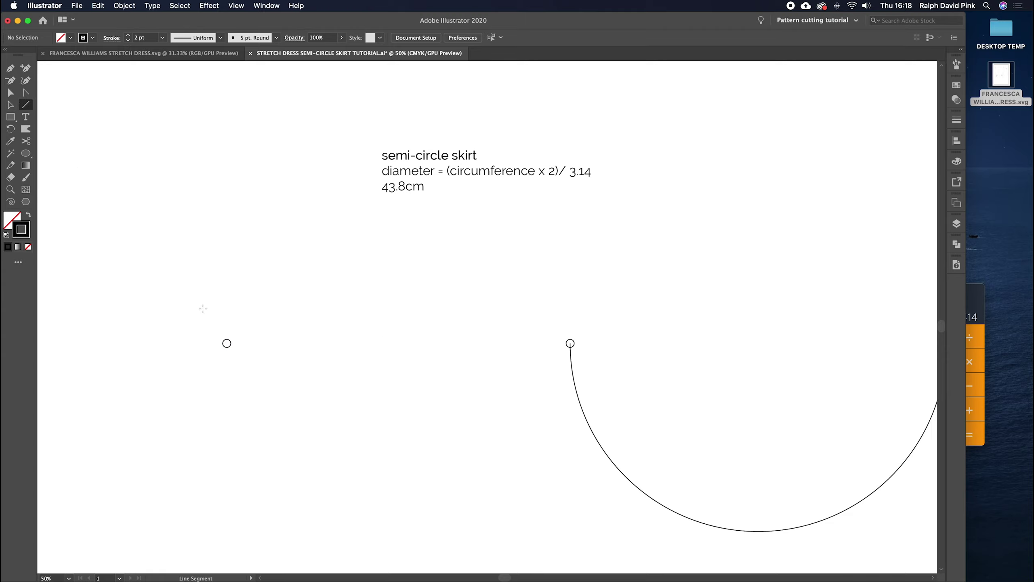
drag(226, 343, 570, 343)
key(super+z)
Step: Copy the marker circle on the waist semicircle's right endpoint 40 cm horizontally and 0 cm vertically
key(space)
drag(500, 312, 484, 283)
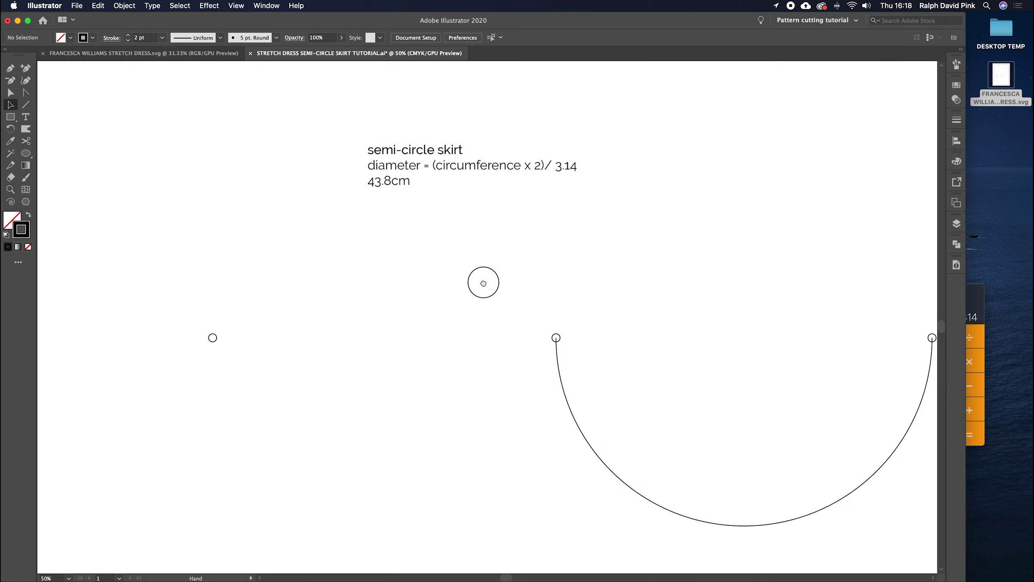
scroll(483, 283, right, 5)
key(super+minus)
scroll(395, 316, right, 1)
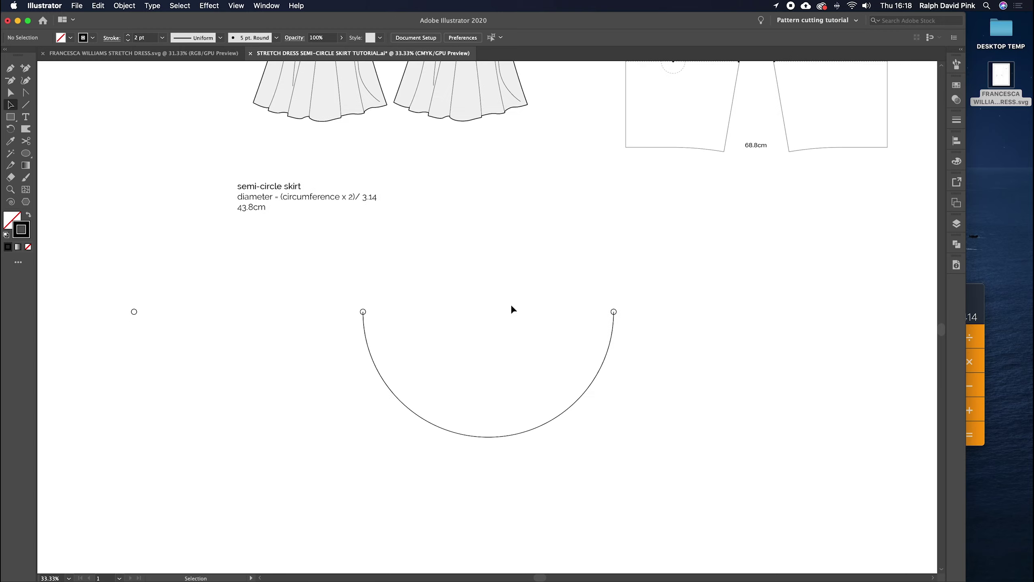
scroll(615, 307, right, 1)
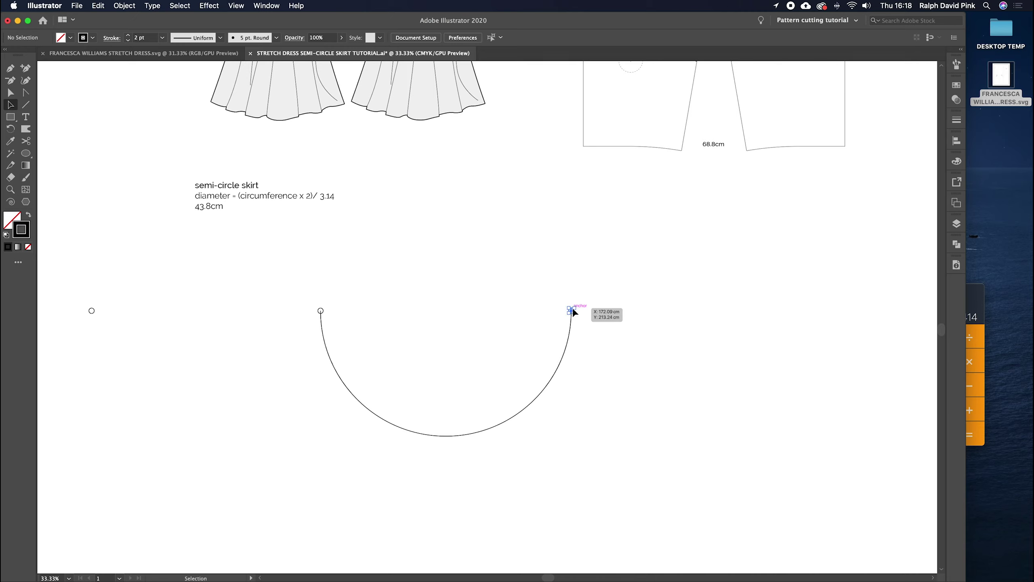
click(572, 308)
key(Return)
text(40)
key(Tab)
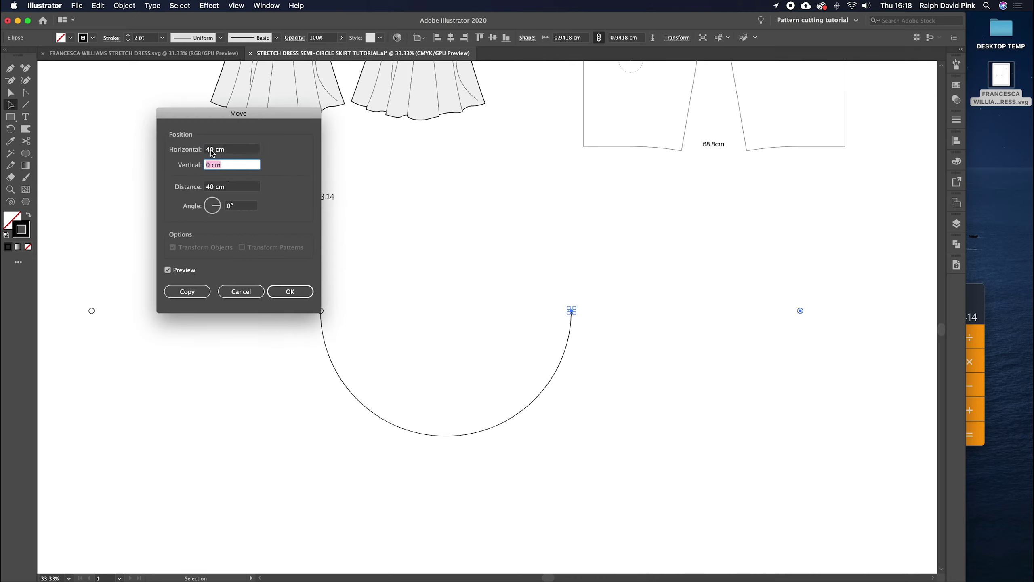
click(189, 292)
click(587, 291)
drag(587, 290, 590, 287)
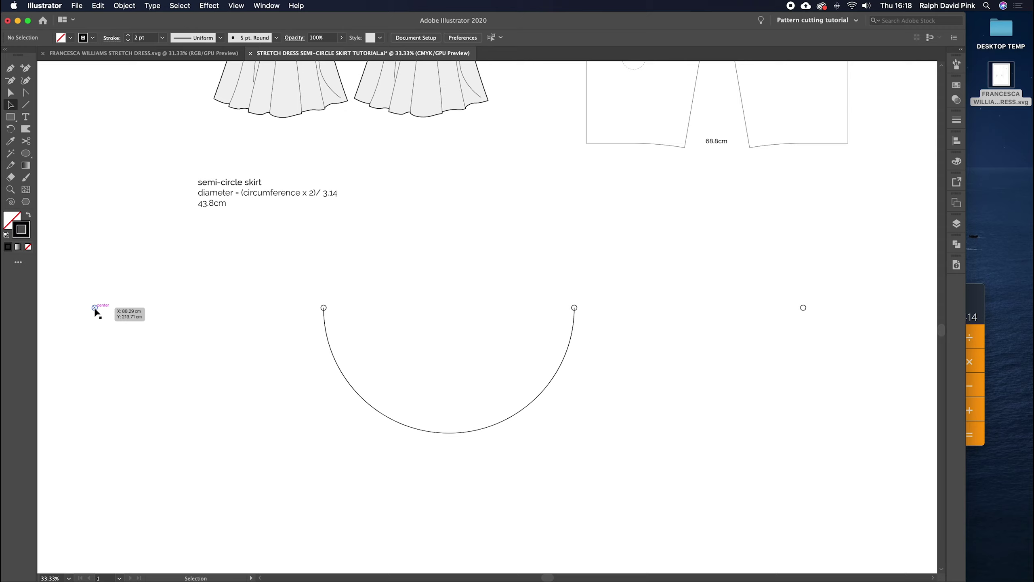
Step: Measure the full distance between the two outer marker circles with a temporary line, and clear the line
key(super+minus)
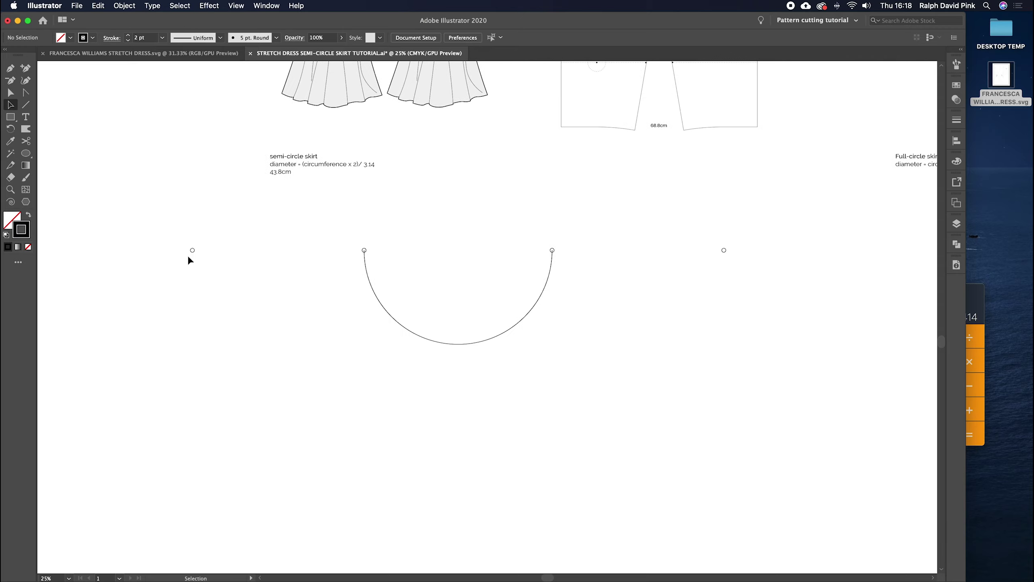
drag(447, 267, 437, 296)
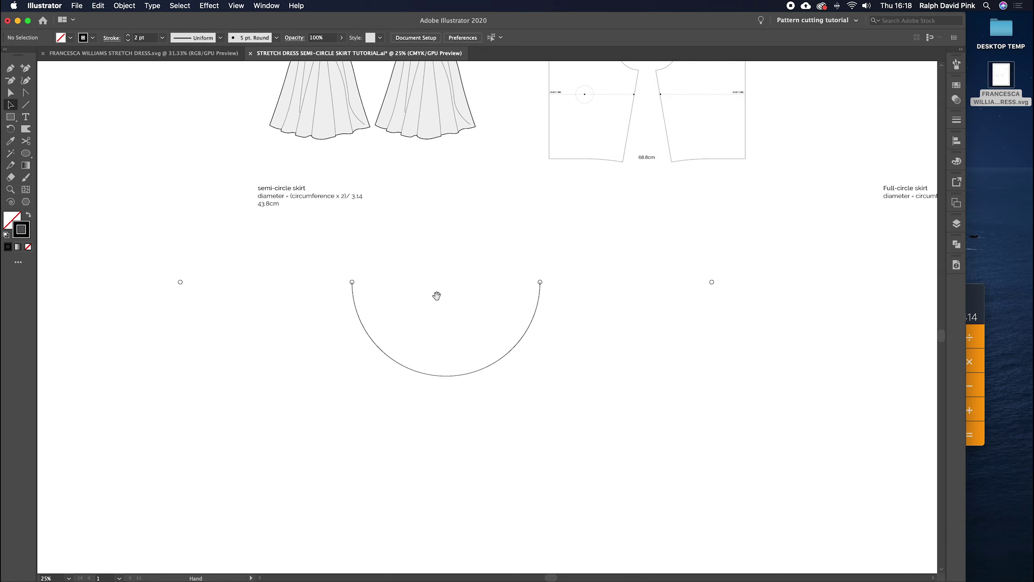
click(26, 106)
drag(180, 282, 713, 282)
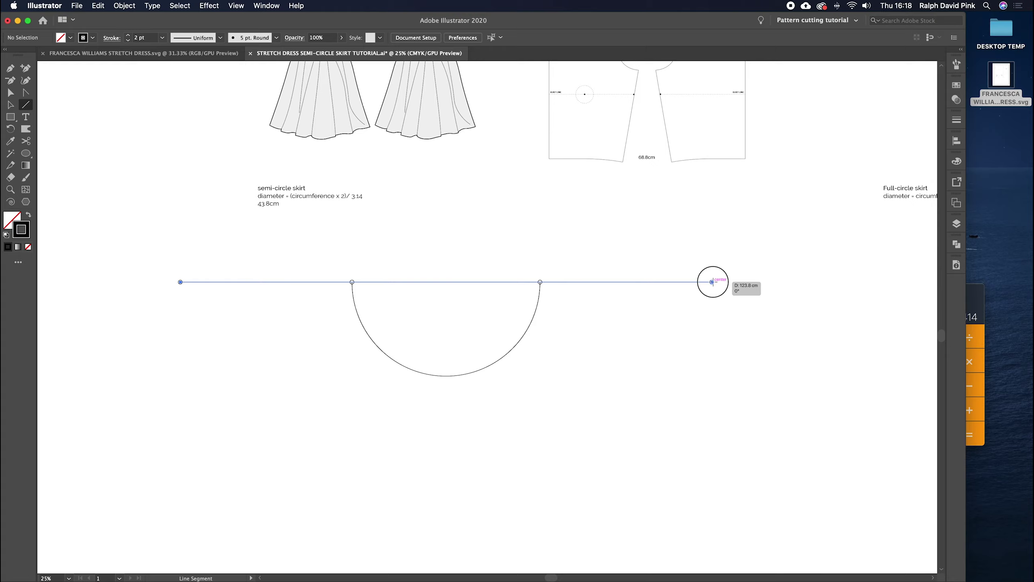
drag(712, 282, 712, 282)
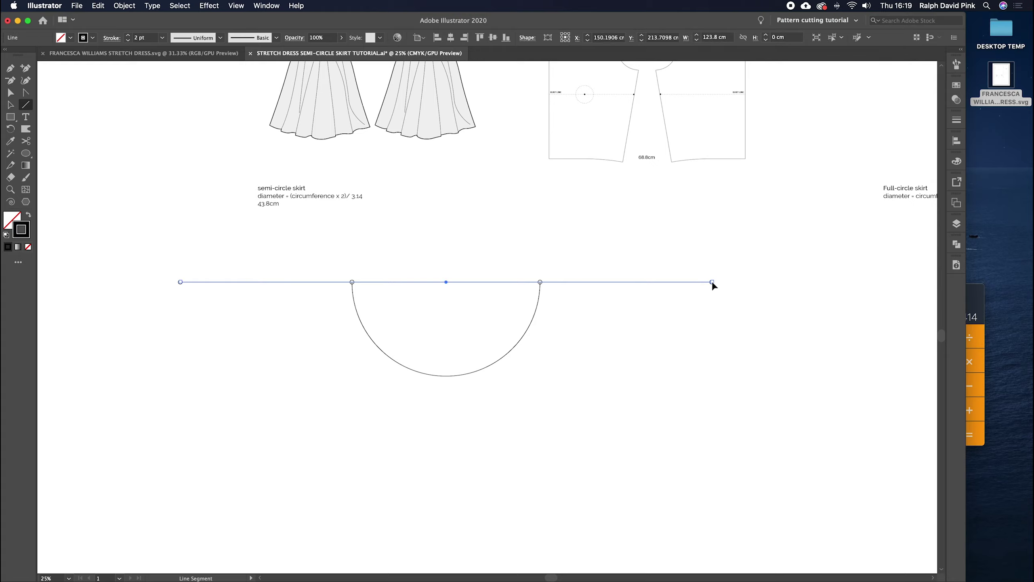
key(super+shift+a)
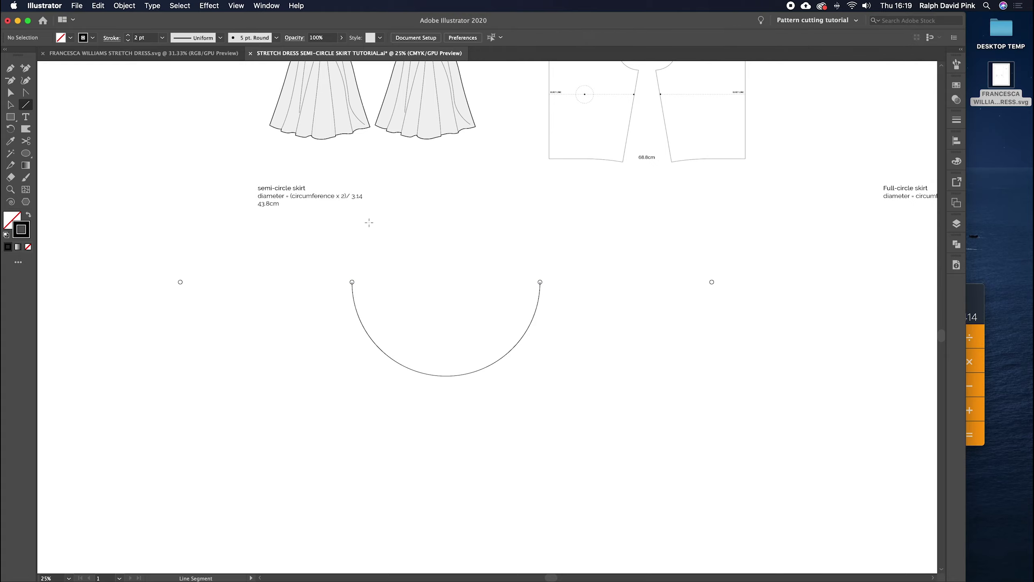
Step: Start an ellipse centred between the waist semicircle's endpoints, level with the marker circles
click(25, 153)
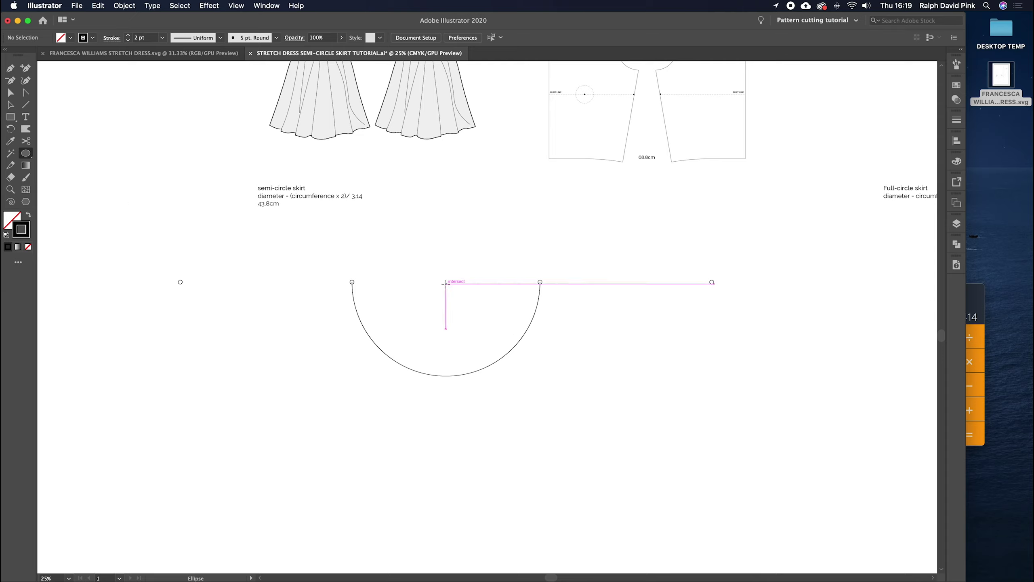
Step: Draw a 123.8 × 123.8 cm circle centred on the midpoint between the half circle's two ends
key(backslash)
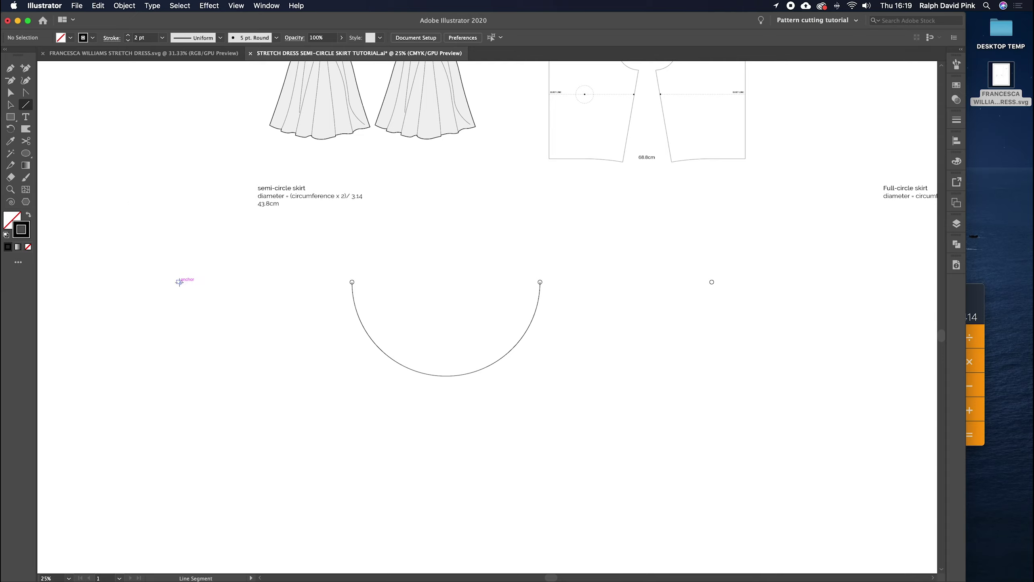
drag(180, 282, 712, 282)
key(l)
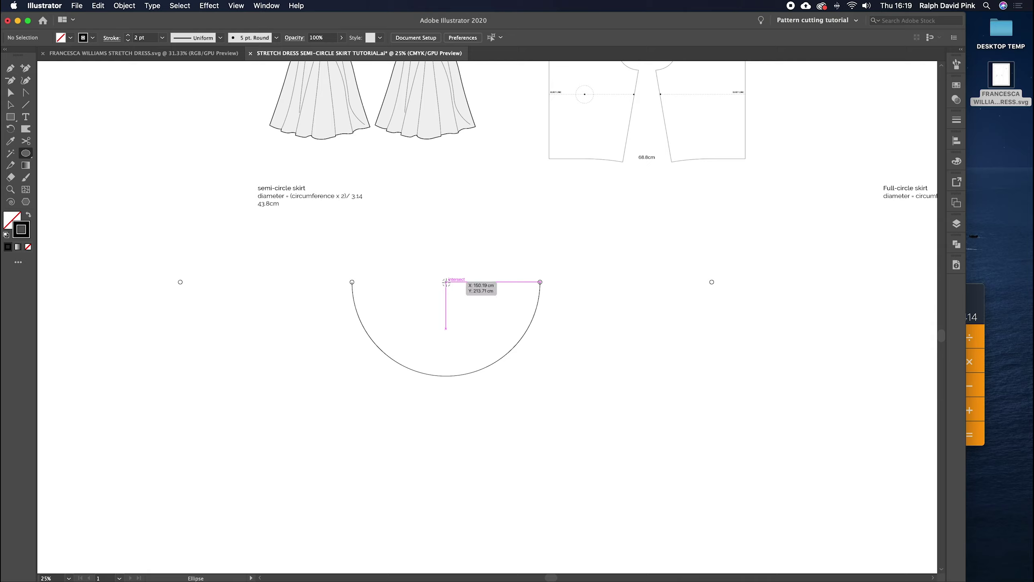
click(446, 282)
text(1)
key(Tab)
text(1)
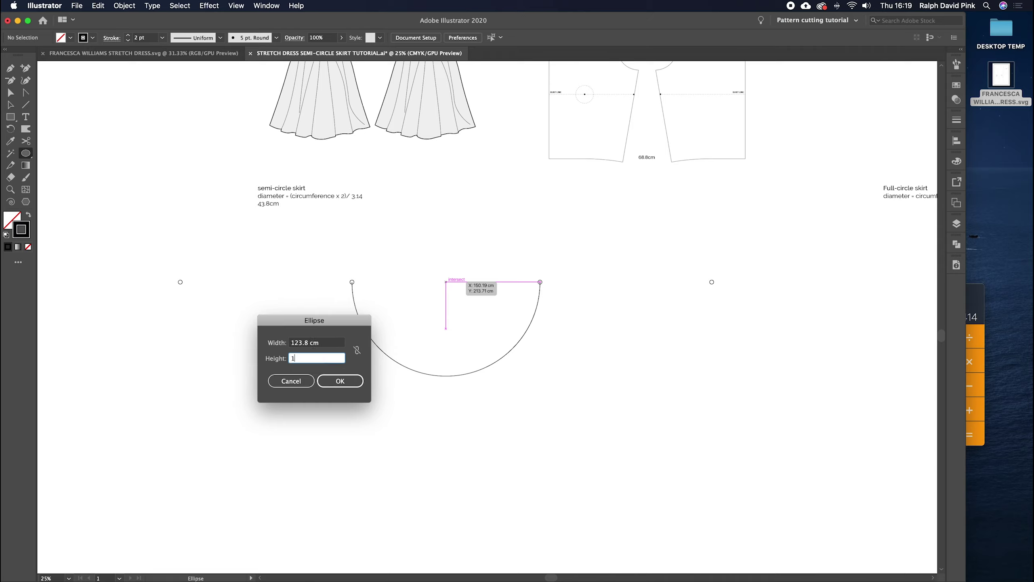
text(23.8)
click(340, 381)
key(v)
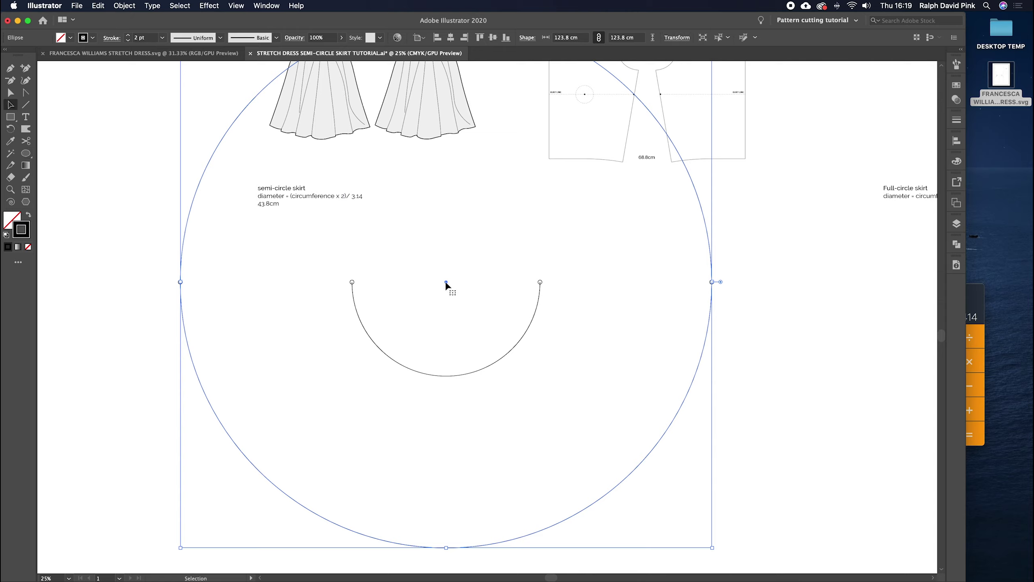
click(470, 296)
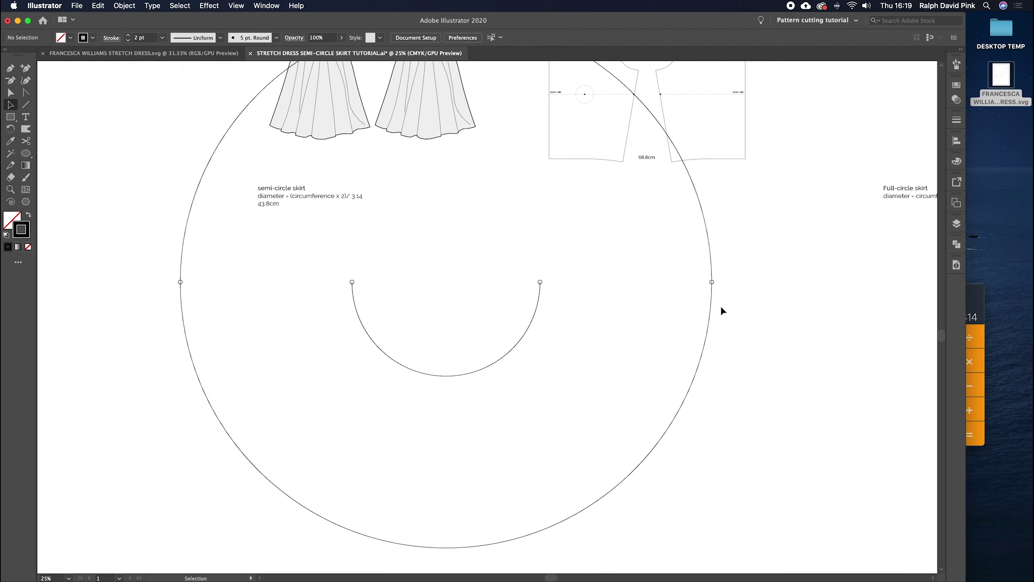
Step: Cut the 123.8 cm circle at its two horizontal extreme anchor points and delete its upper half
click(712, 303)
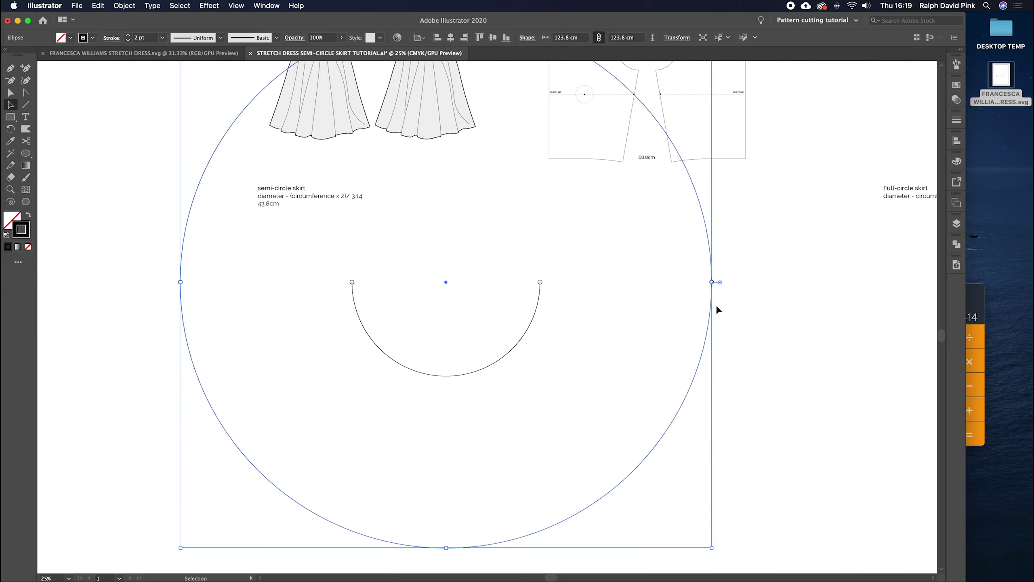
click(614, 317)
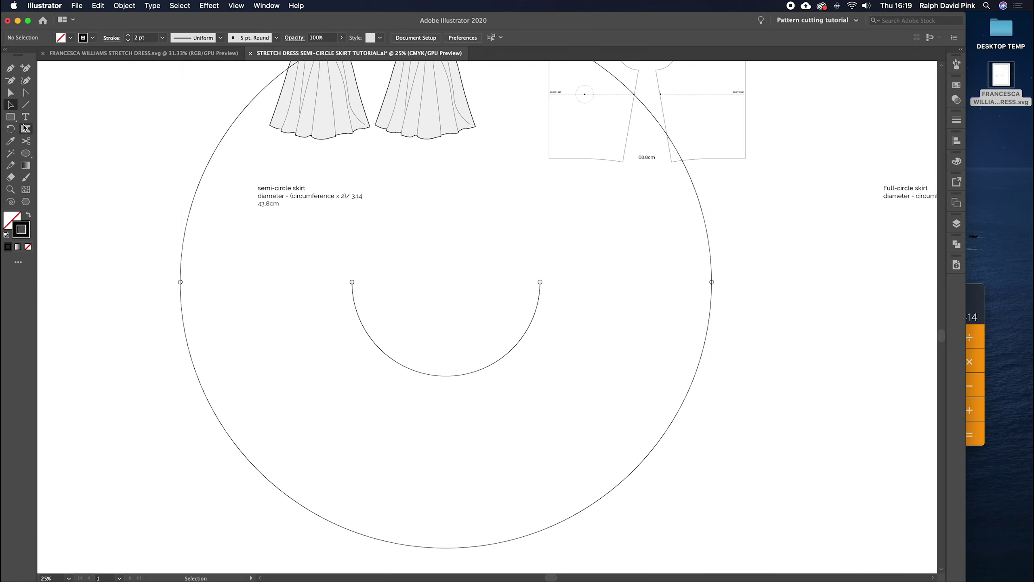
click(11, 93)
click(191, 212)
click(25, 140)
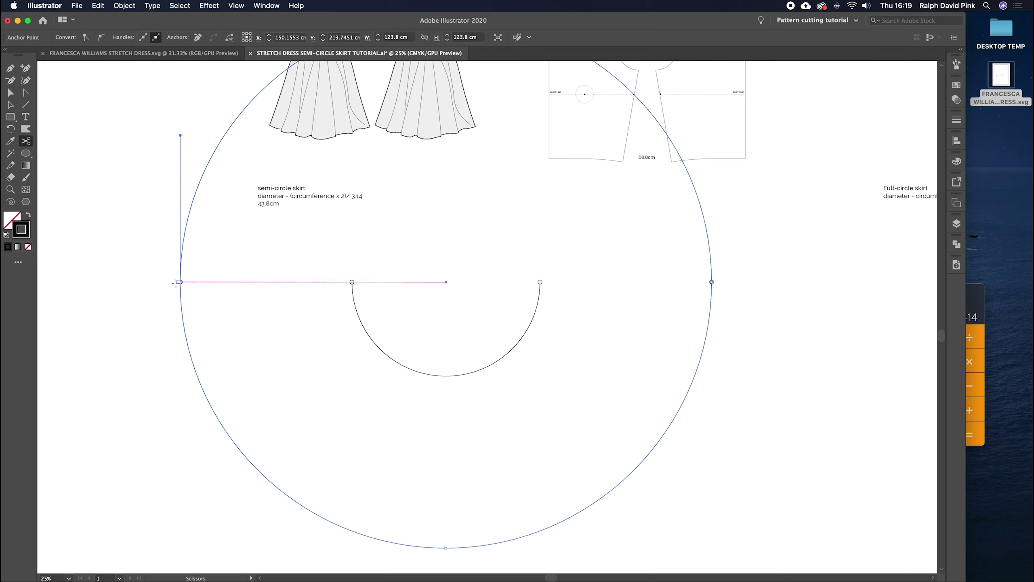
click(180, 281)
click(712, 281)
key(a)
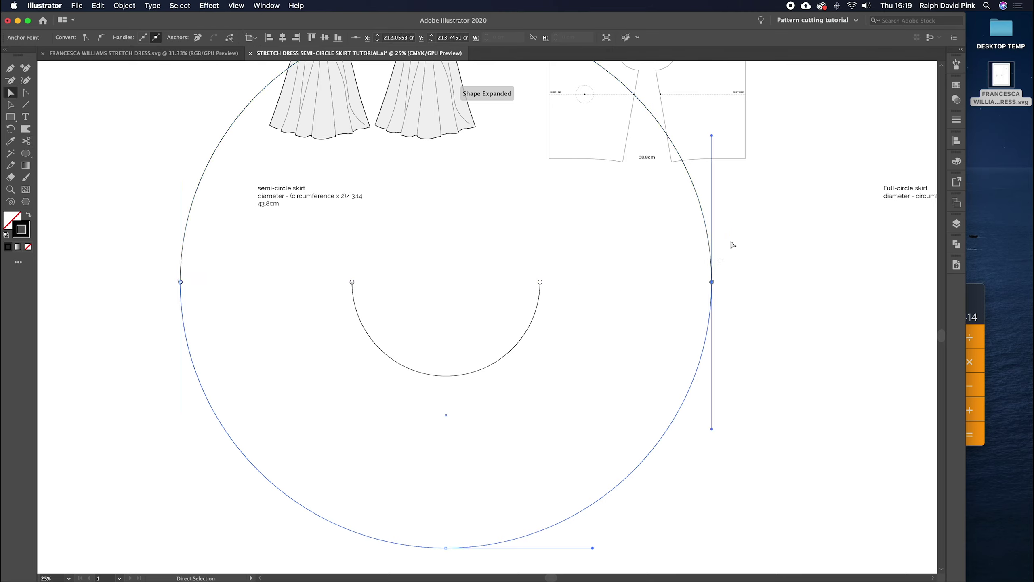
click(191, 238)
key(Delete)
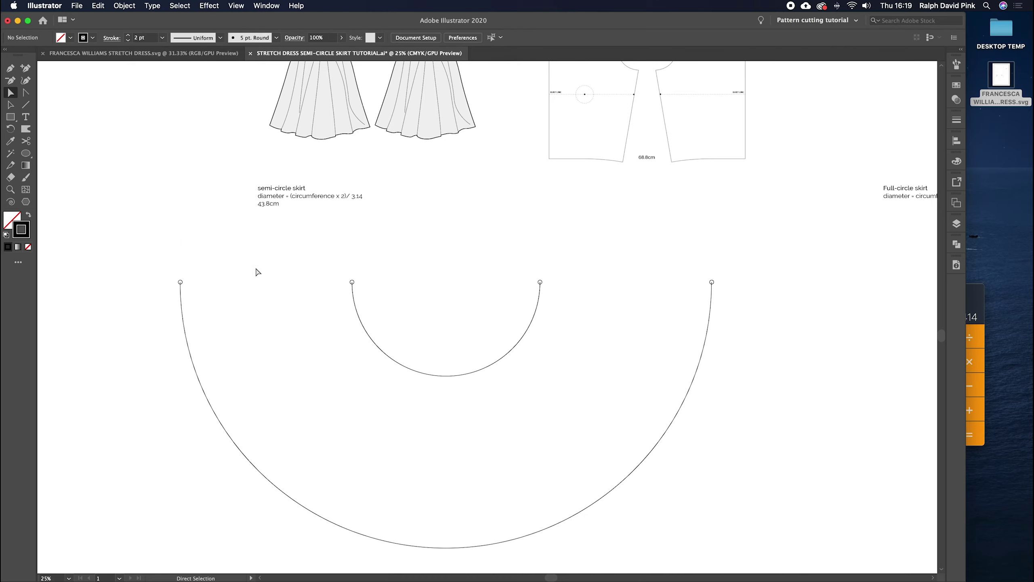
Step: Delete the four small marker circles at the ends of the two arcs
key(super+equal)
drag(293, 251, 320, 220)
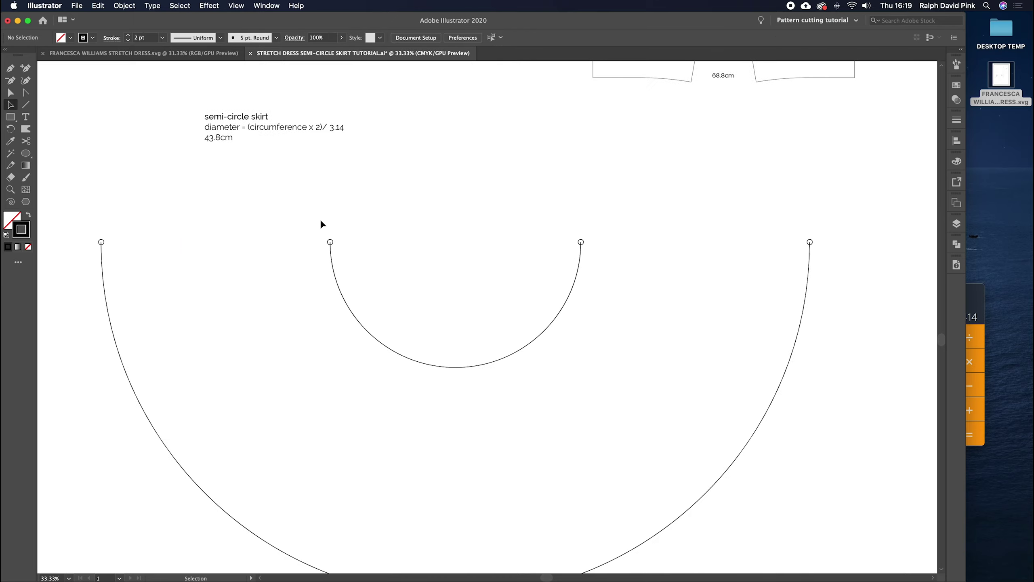
drag(80, 222, 828, 242)
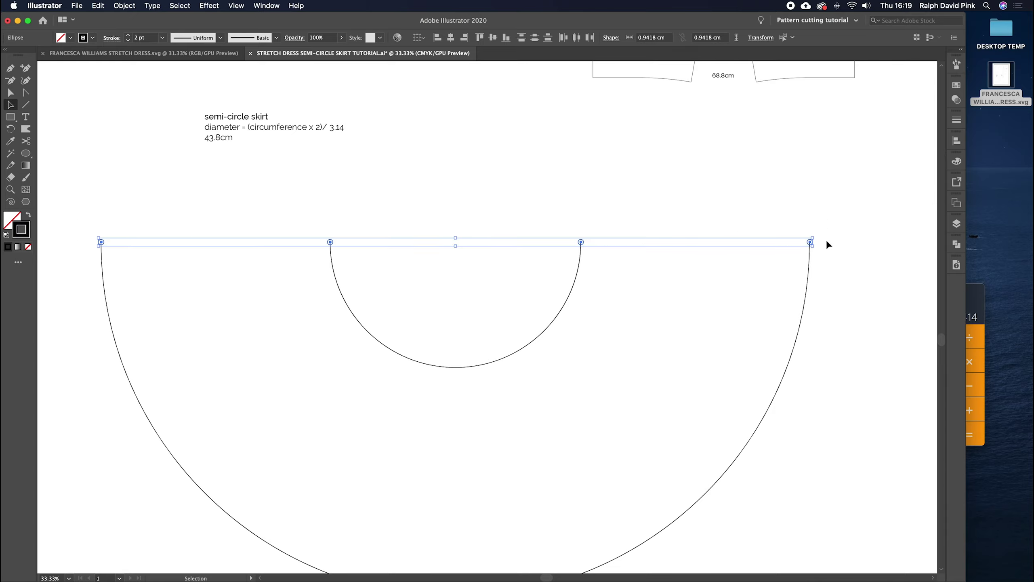
key(Delete)
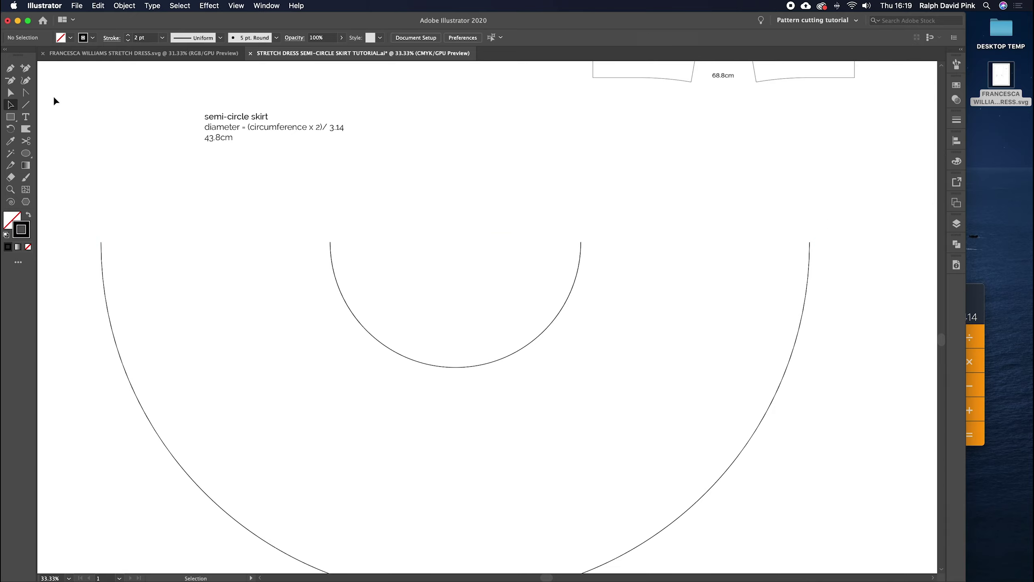
Step: Join the ends of the inner and outer arcs with straight Pen tool lines on both sides, closing the skirt outline
click(10, 70)
click(101, 242)
click(330, 242)
click(581, 242)
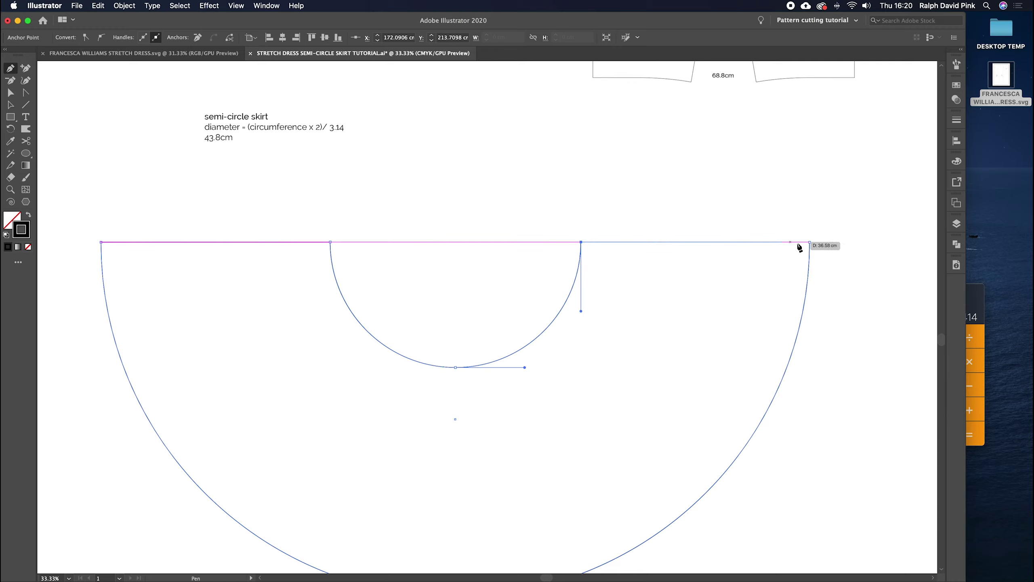
click(810, 242)
key(v)
click(508, 235)
key(super+minus)
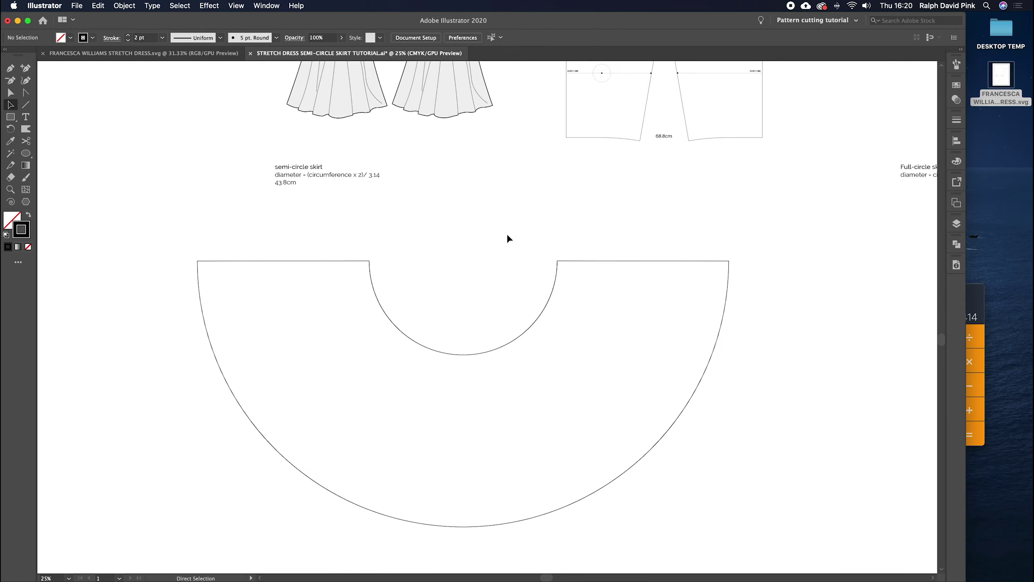
scroll(501, 238, down, 1)
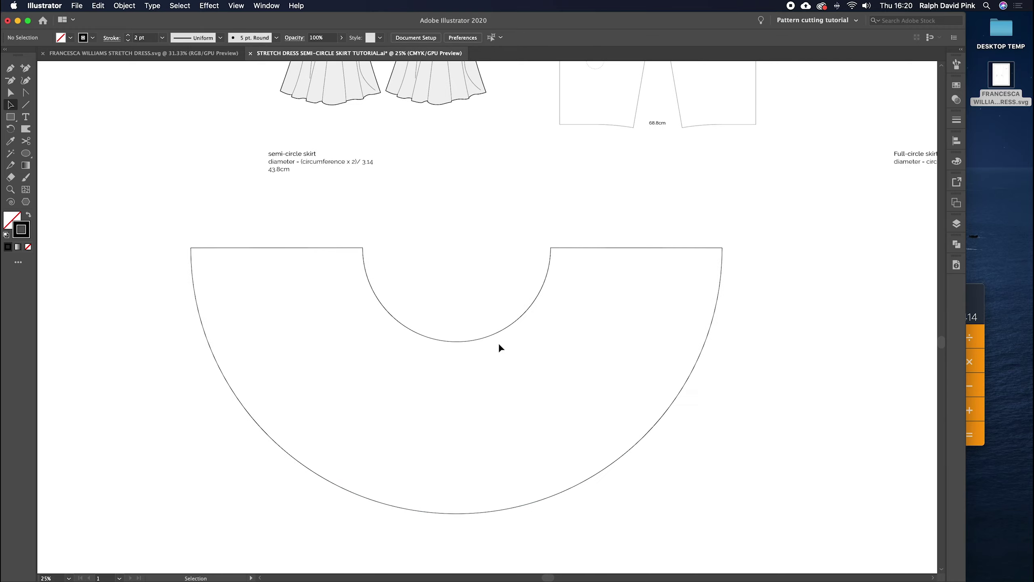
drag(460, 342, 538, 295)
key(super+z)
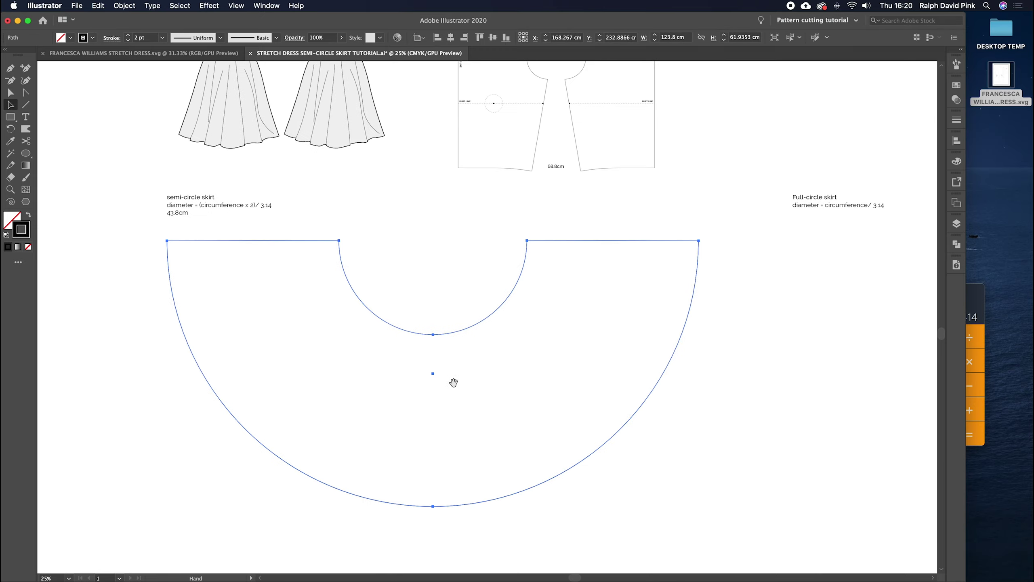
Step: Label the skirt's right straight edge "CENTRE BACK" just below the line and place a copy of the label below the left edge
key(t)
click(560, 276)
text(c)
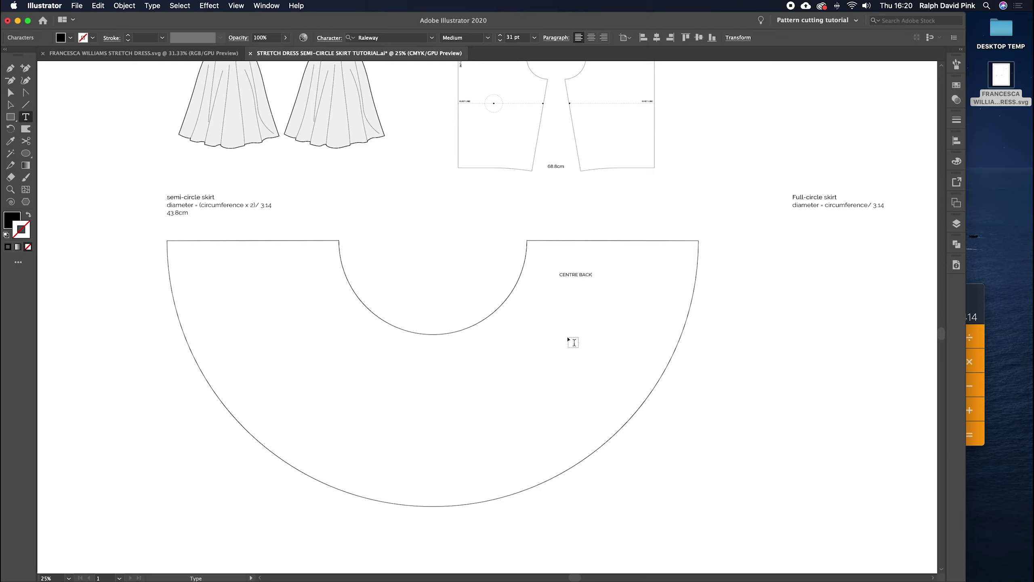
super+click(574, 342)
drag(580, 276, 615, 249)
text(CENTRE BACK)
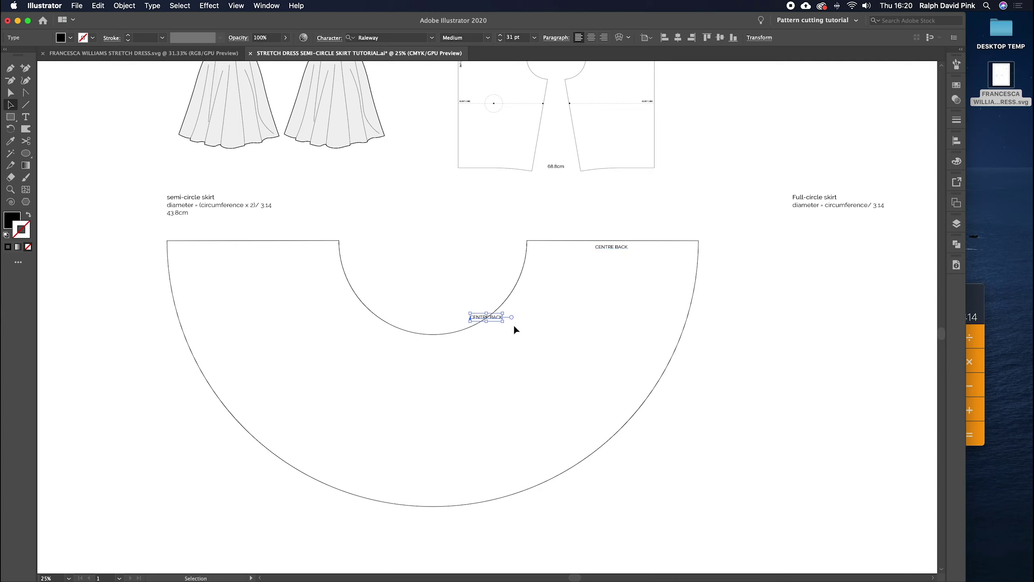
drag(501, 321, 271, 251)
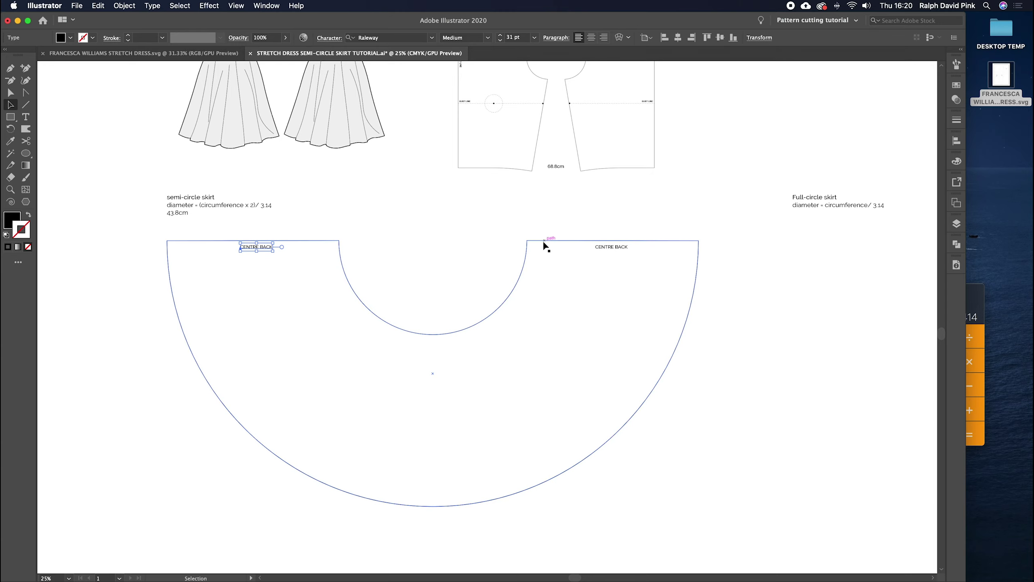
click(458, 275)
Step: Compare the length of the skirt's inner waist curve with the combined length of the bodice's two lower edges
scroll(448, 245, up, 2)
key(a)
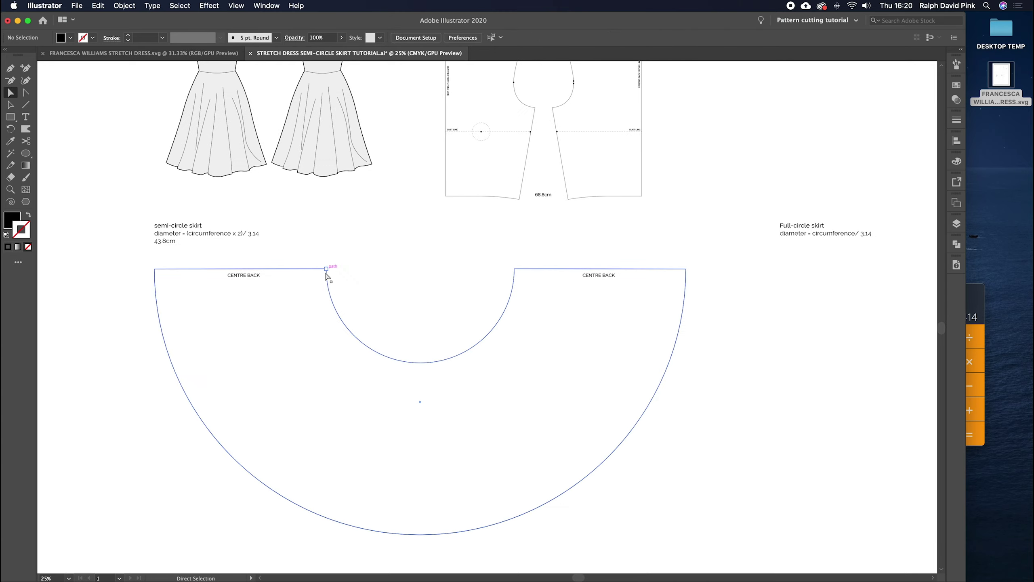
click(327, 270)
click(514, 269)
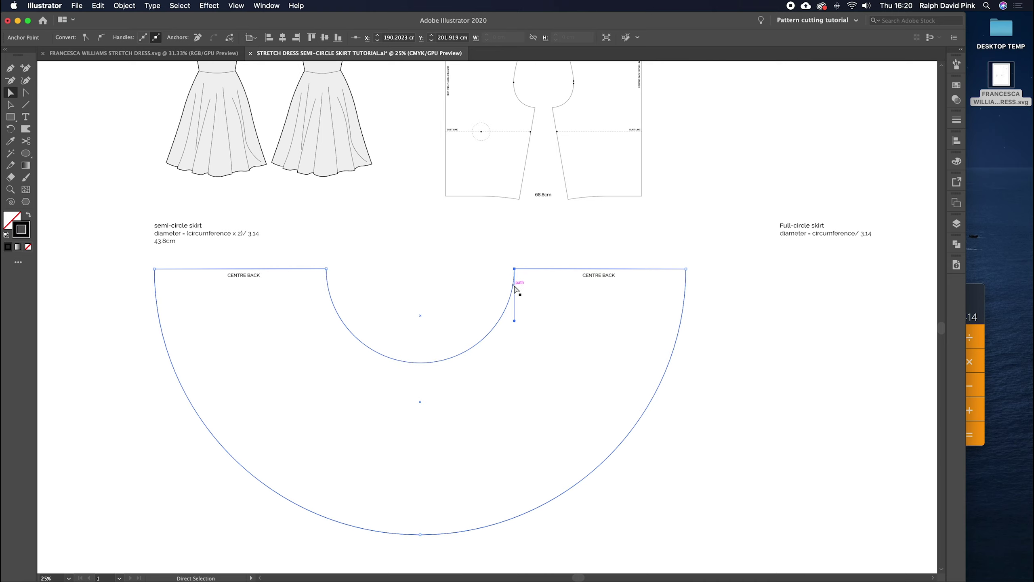
click(956, 265)
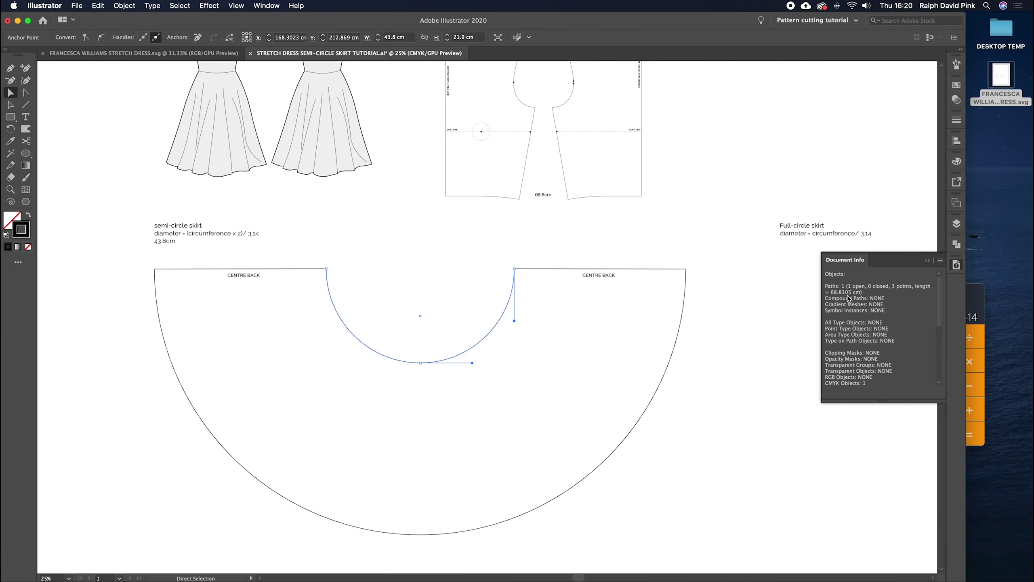
click(599, 198)
shift+click(501, 199)
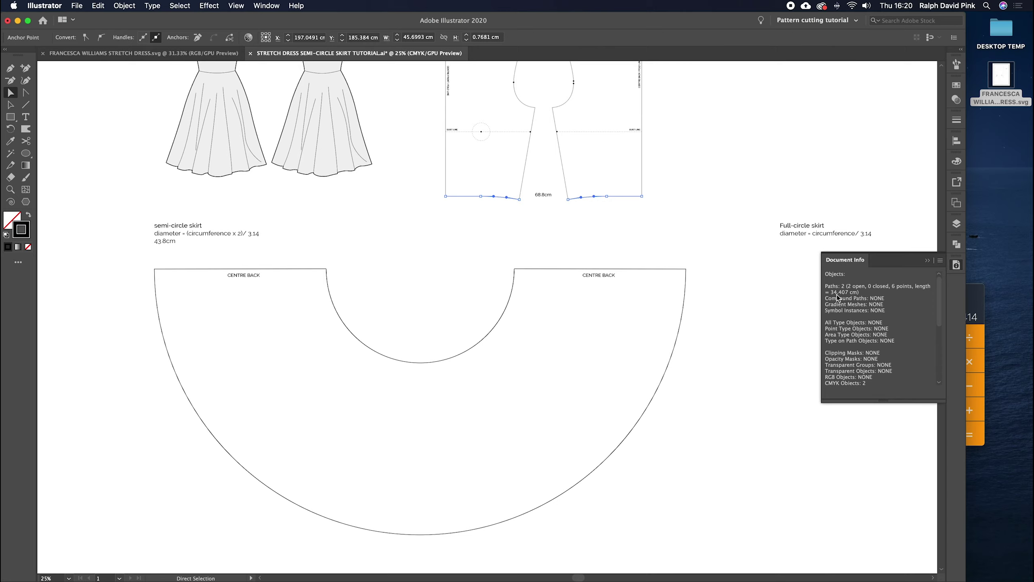
click(462, 249)
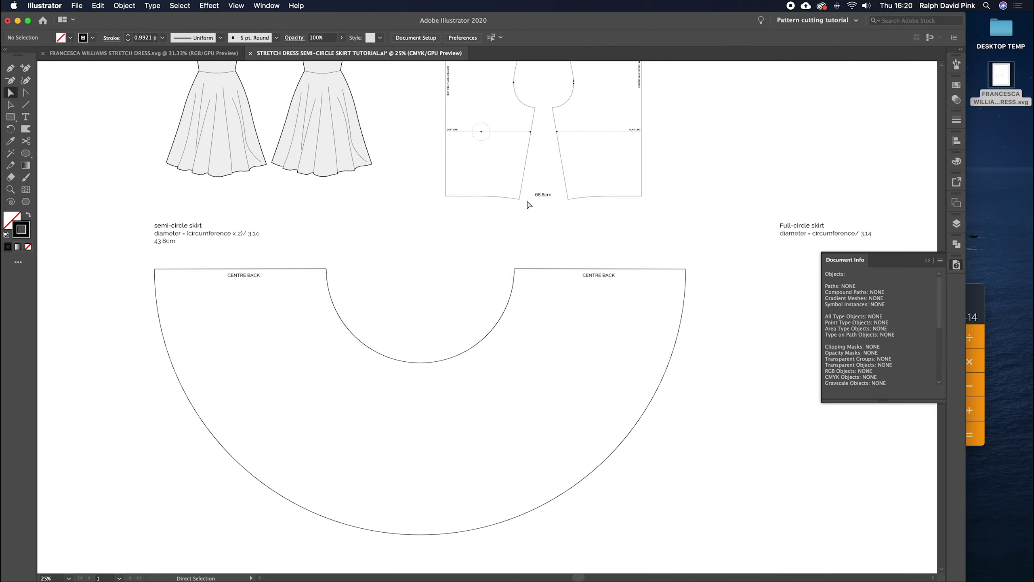
click(509, 222)
click(489, 268)
Step: Draw a vertical line about 40 cm long from the midpoint of the skirt's waist curve to the hem's midpoint
key(backslash)
drag(430, 340, 441, 310)
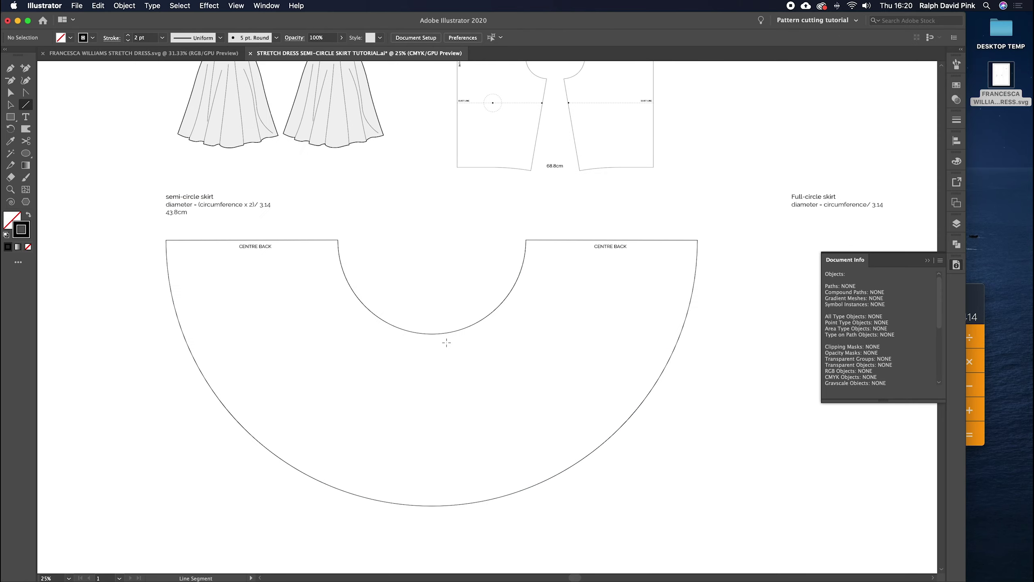
drag(431, 334, 431, 505)
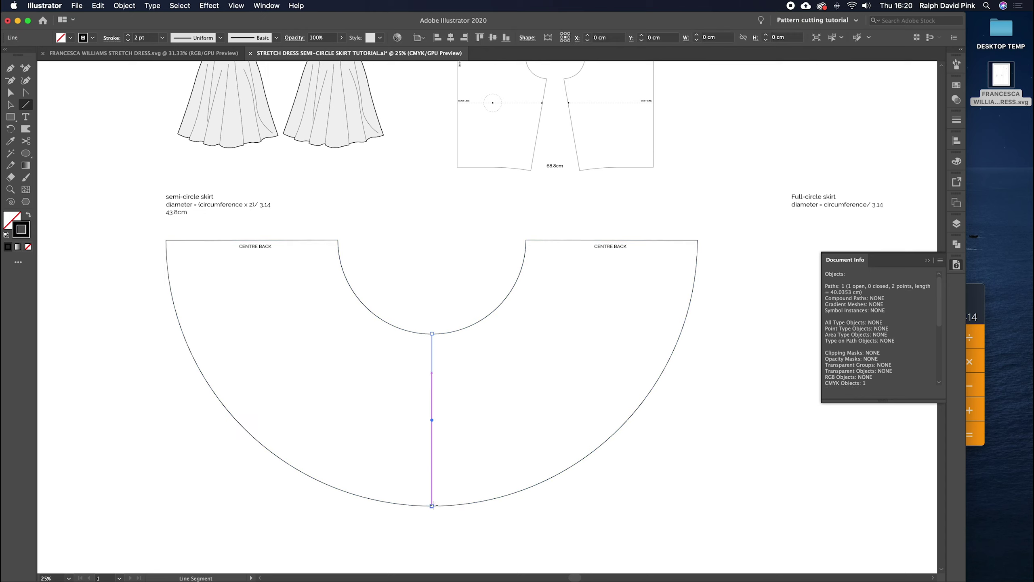
Step: Add a "CENTRE FRONT" label, rotate it vertically and place it along the skirt's centre line
key(t)
click(471, 418)
key(BackSpace)
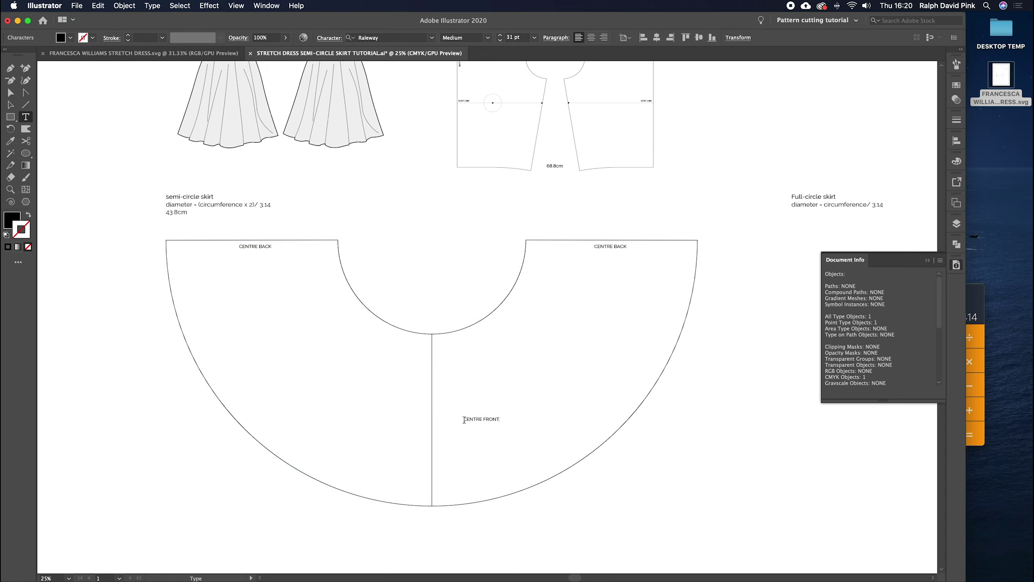
key(Escape)
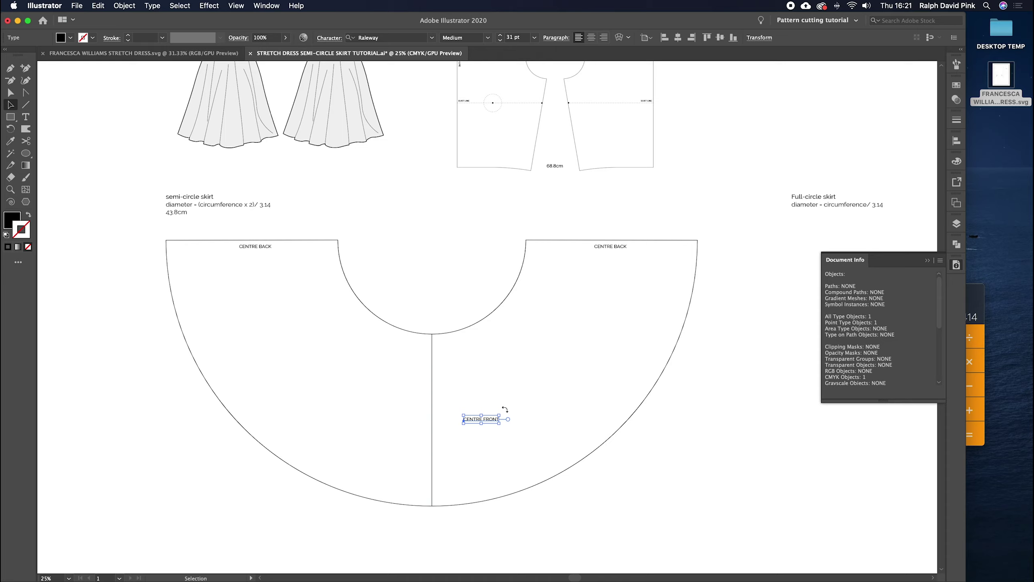
drag(505, 413, 436, 418)
click(536, 326)
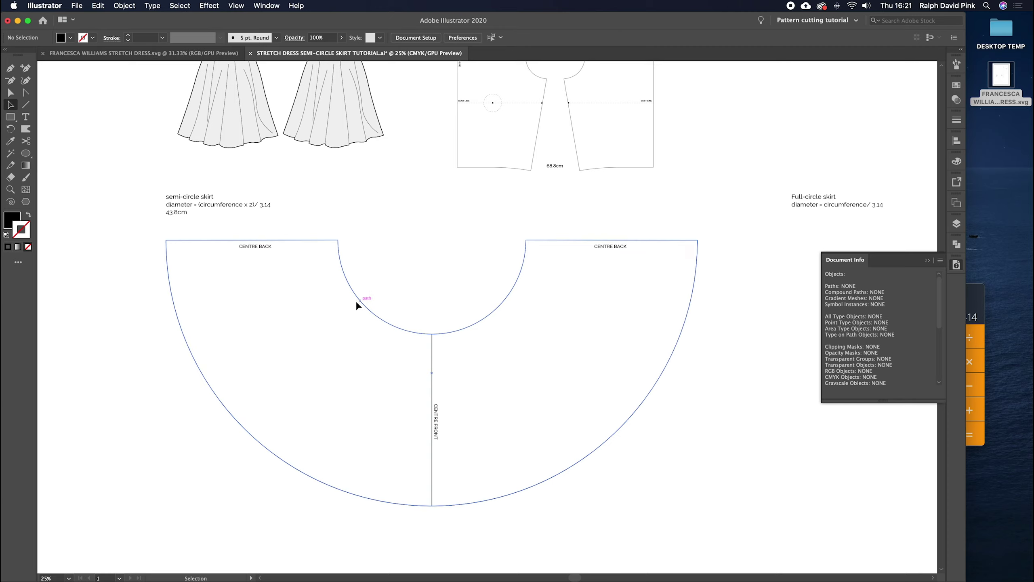
Step: Group the skirt outline, the centre line and the three text labels
scroll(411, 284, right, 3)
scroll(411, 284, up, 2)
drag(274, 263, 436, 412)
click(161, 262)
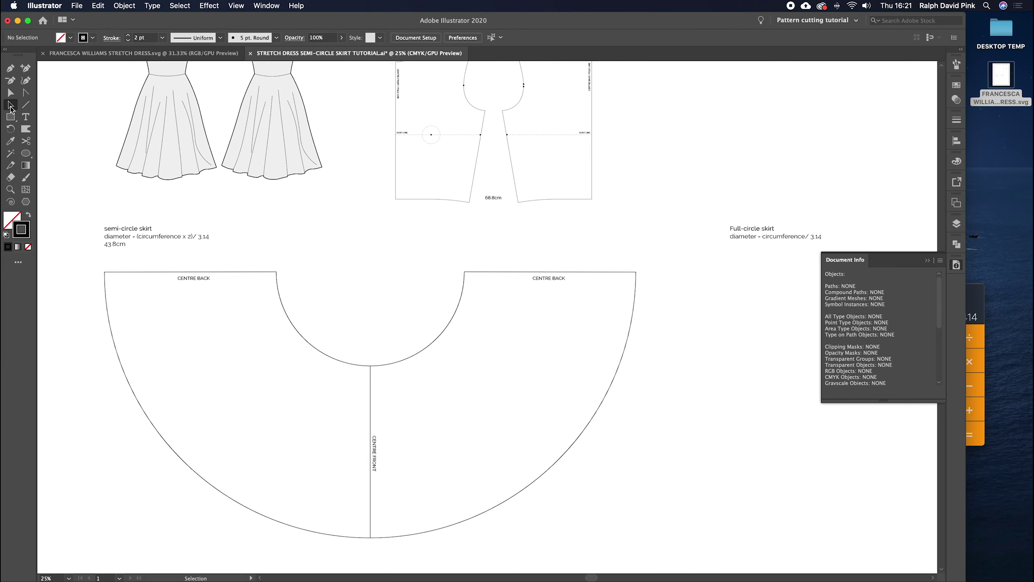
drag(160, 256, 577, 517)
click(124, 5)
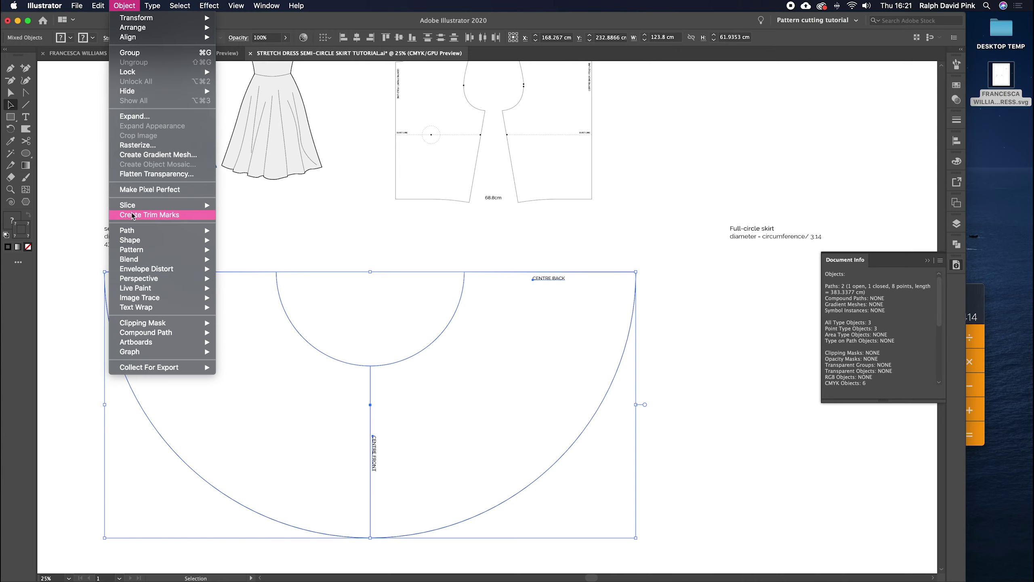
click(497, 325)
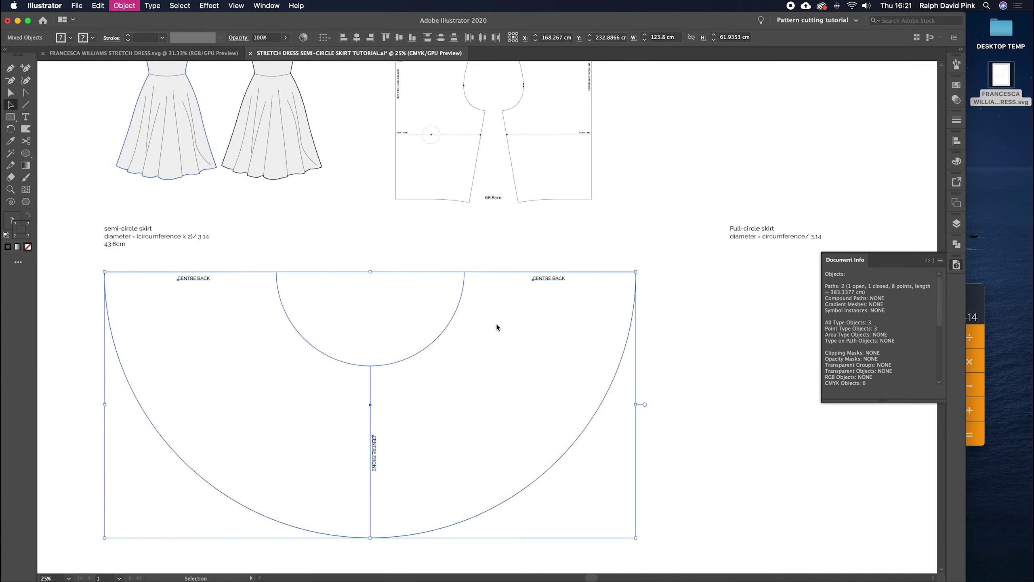
drag(547, 284, 681, 323)
key(super+z)
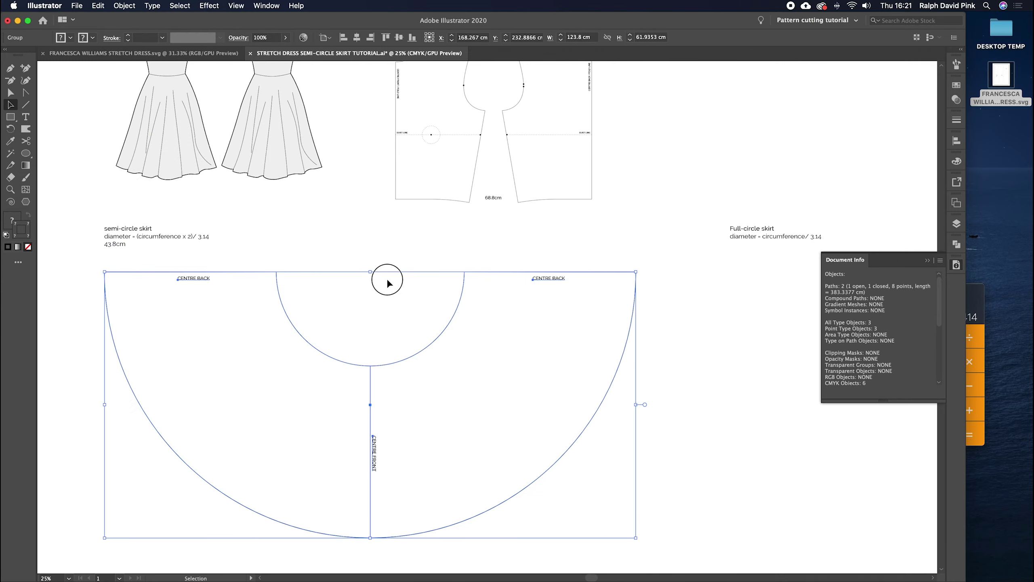
click(387, 283)
drag(387, 283, 391, 301)
key(a)
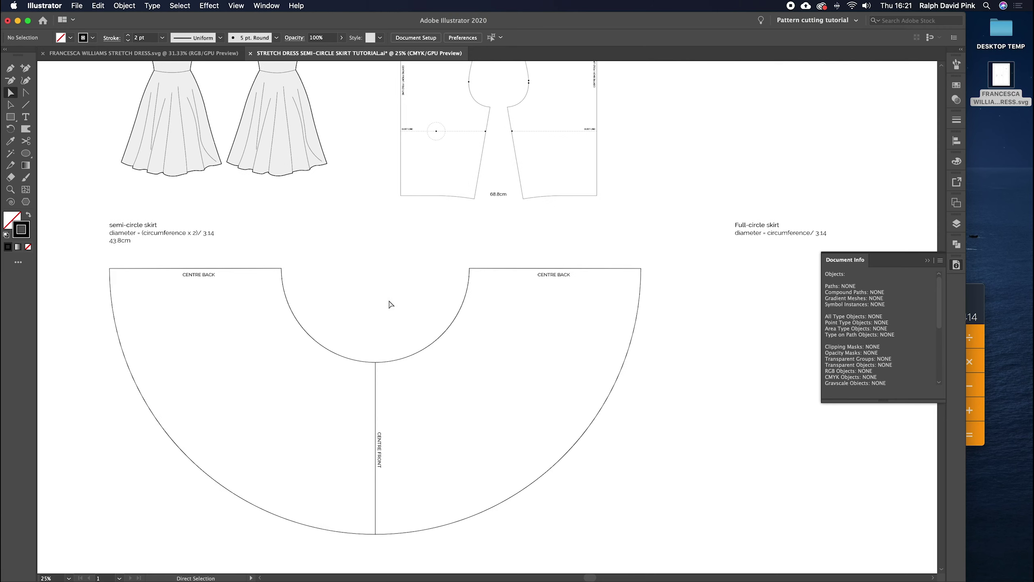
Step: Offset the skirt outline outward by 0.7 cm with miter joins to add a seam allowance
click(282, 279)
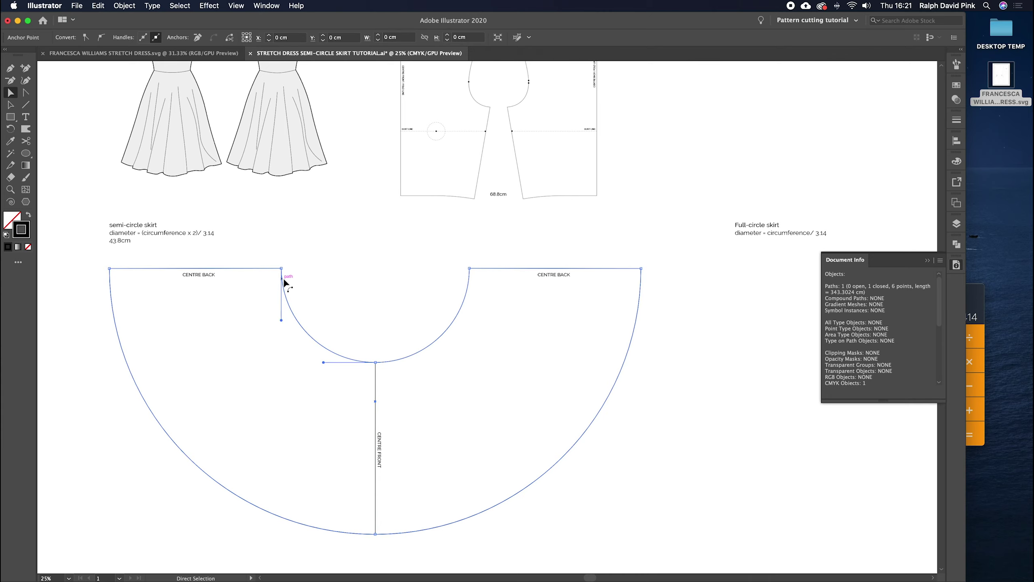
click(26, 141)
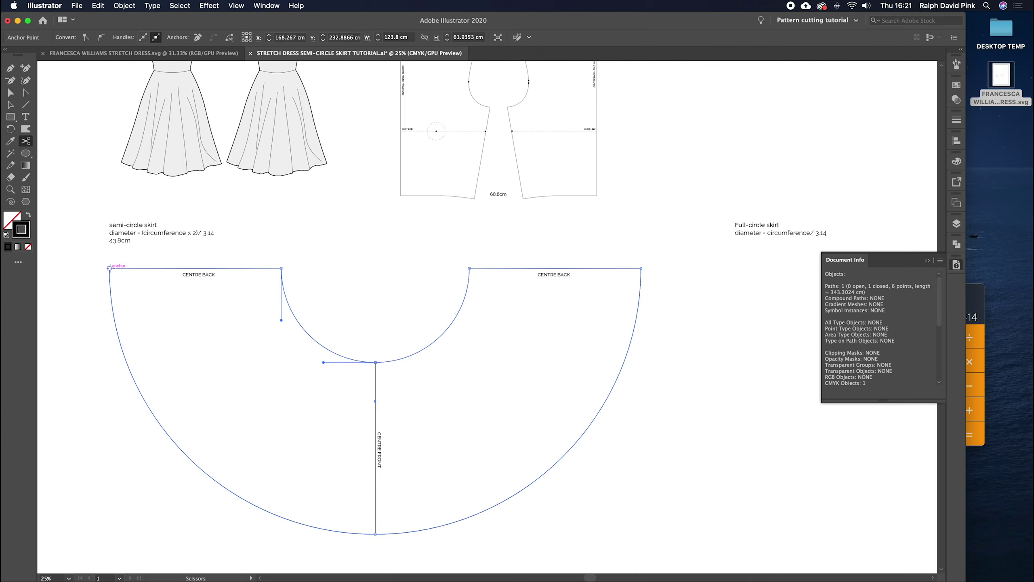
click(8, 96)
click(281, 269)
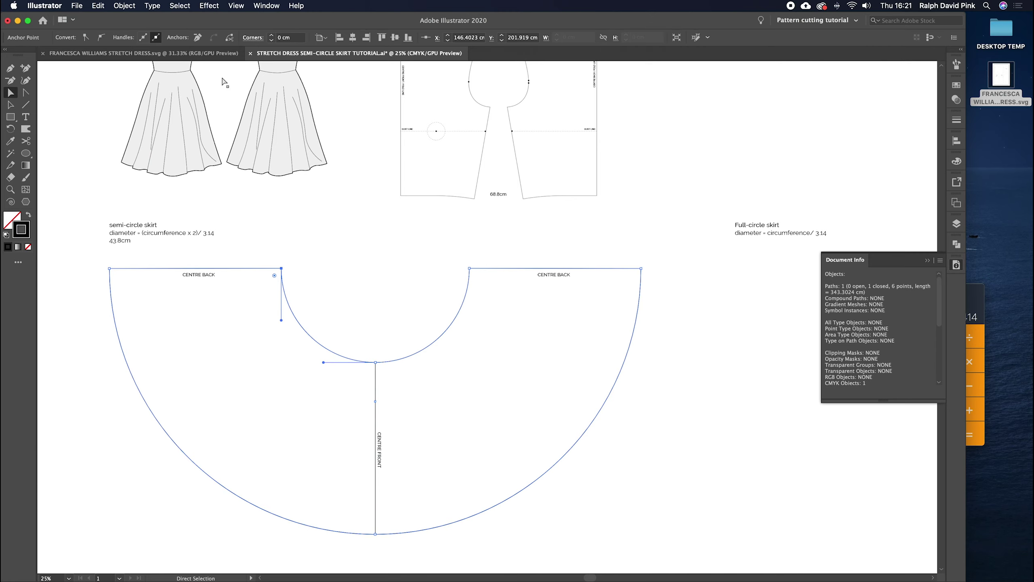
click(124, 5)
mouse_move(162, 230)
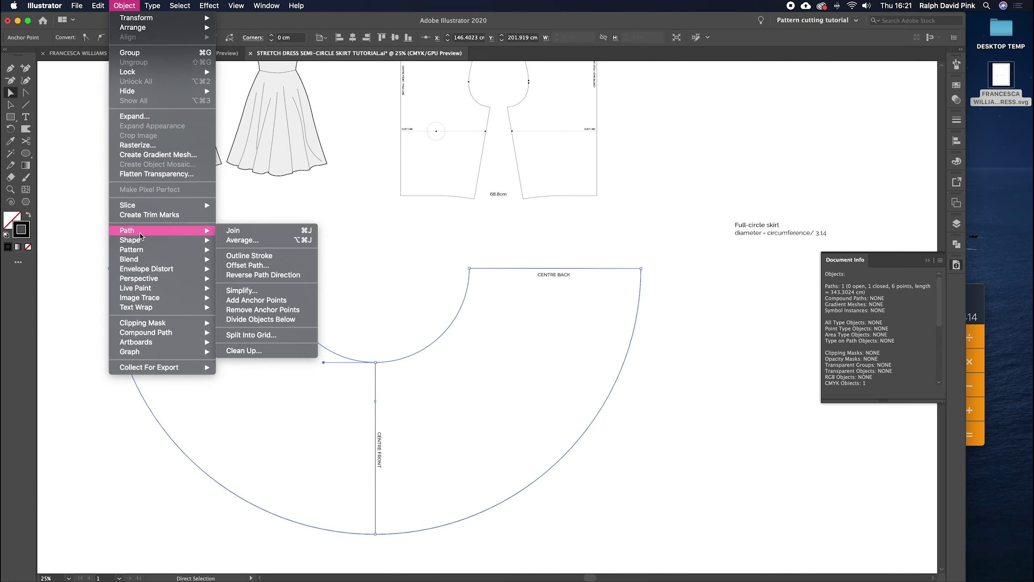
click(260, 265)
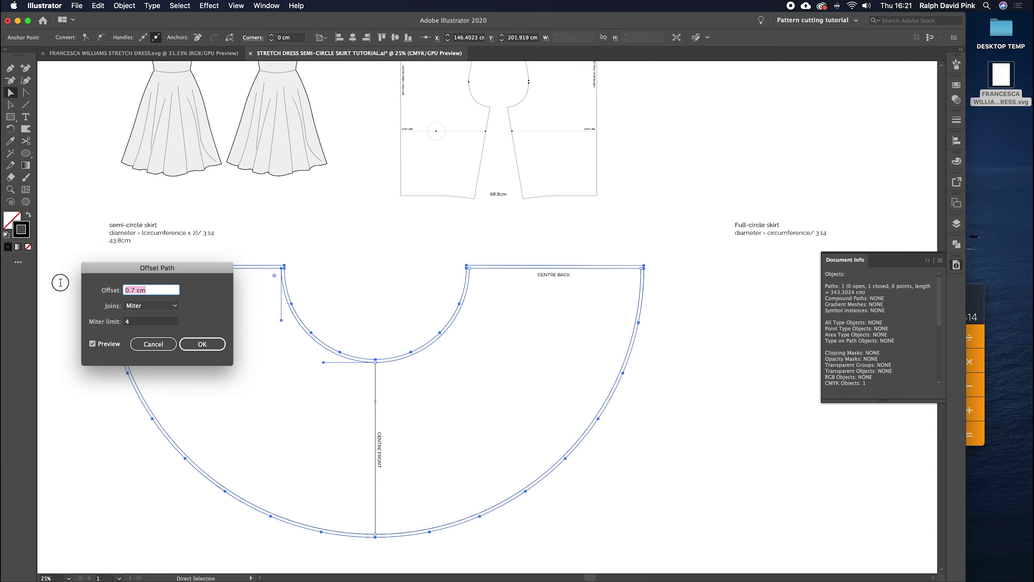
text(0.7)
drag(142, 269, 507, 334)
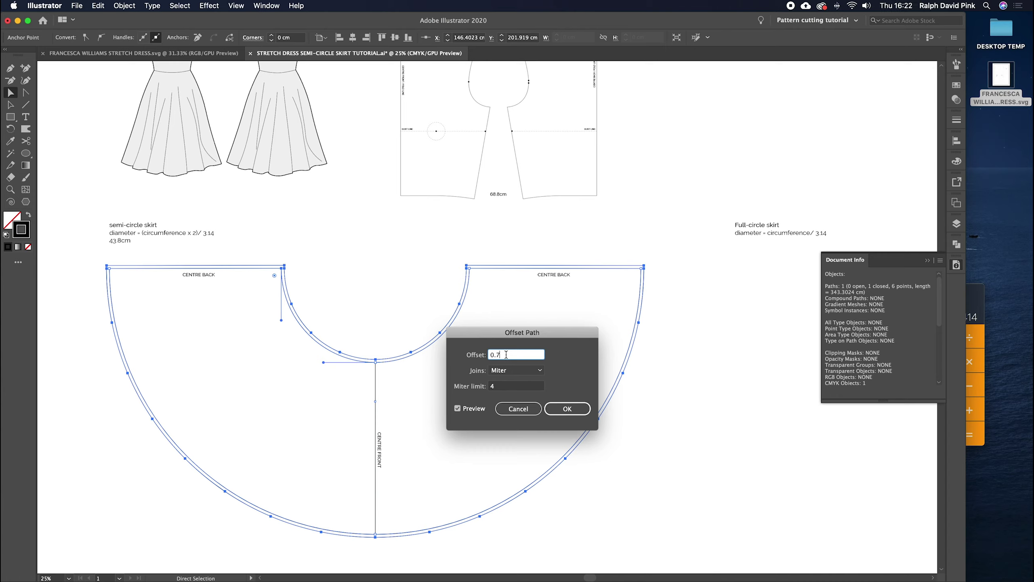
click(563, 408)
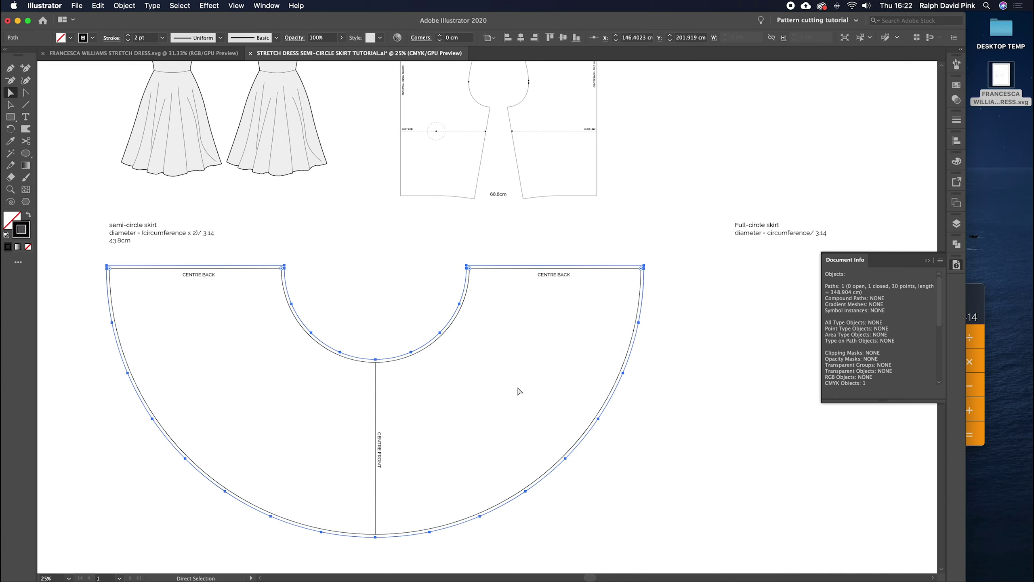
Step: Set the stroke weight of the skirt's inner stitching outline to 1 pt
click(427, 342)
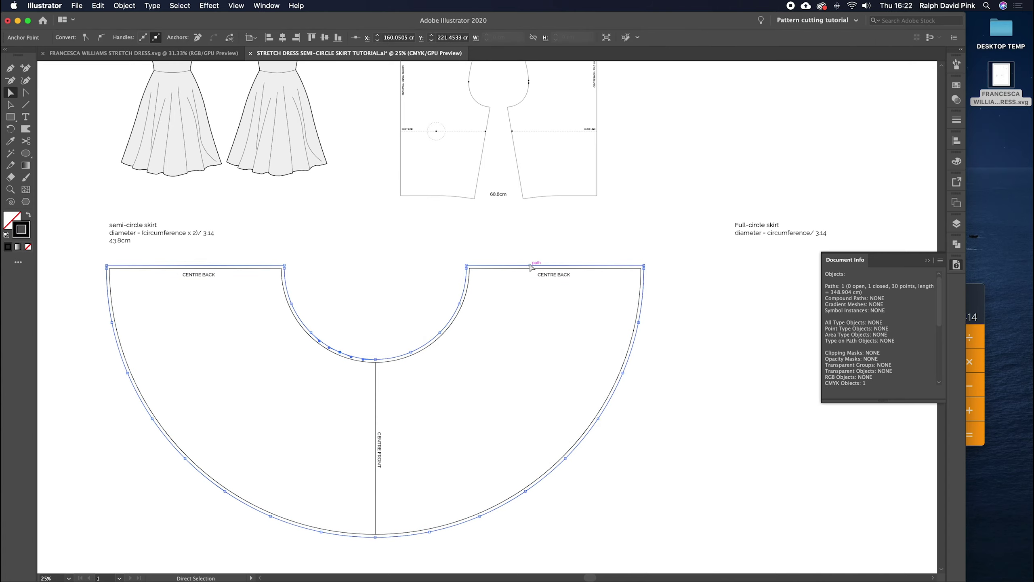
click(956, 120)
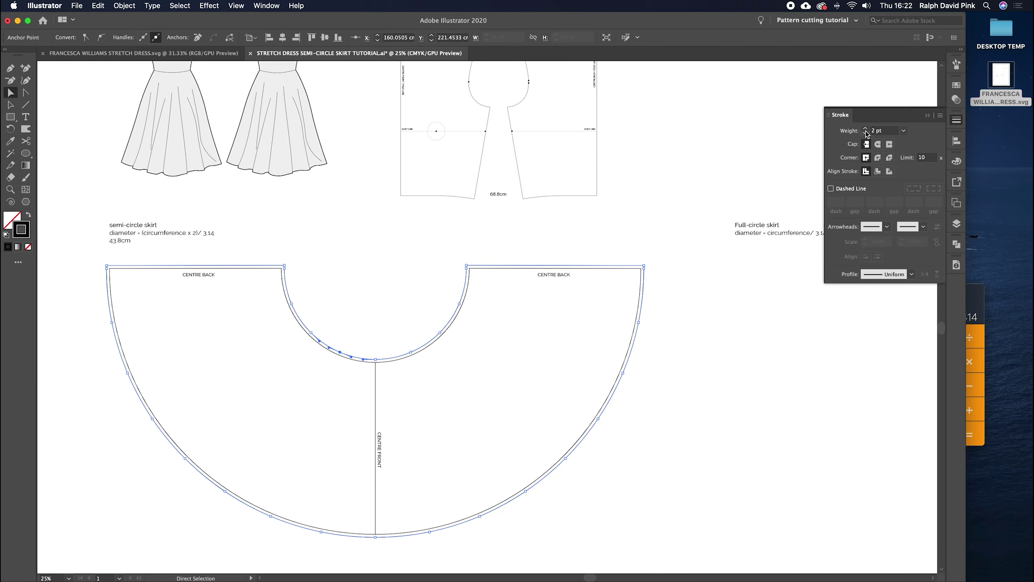
click(589, 248)
click(578, 266)
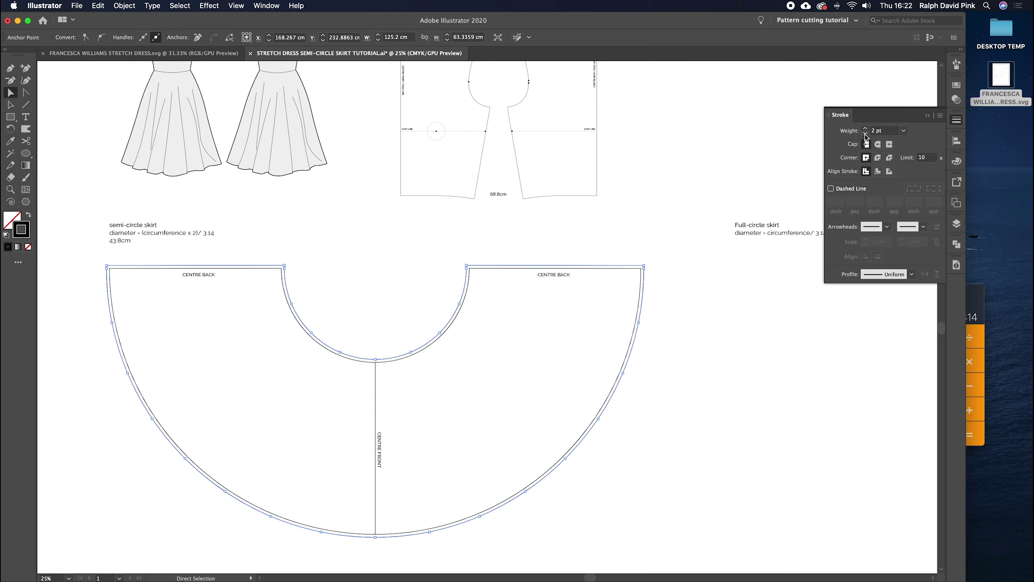
click(625, 244)
key(super+equal)
drag(626, 245, 644, 240)
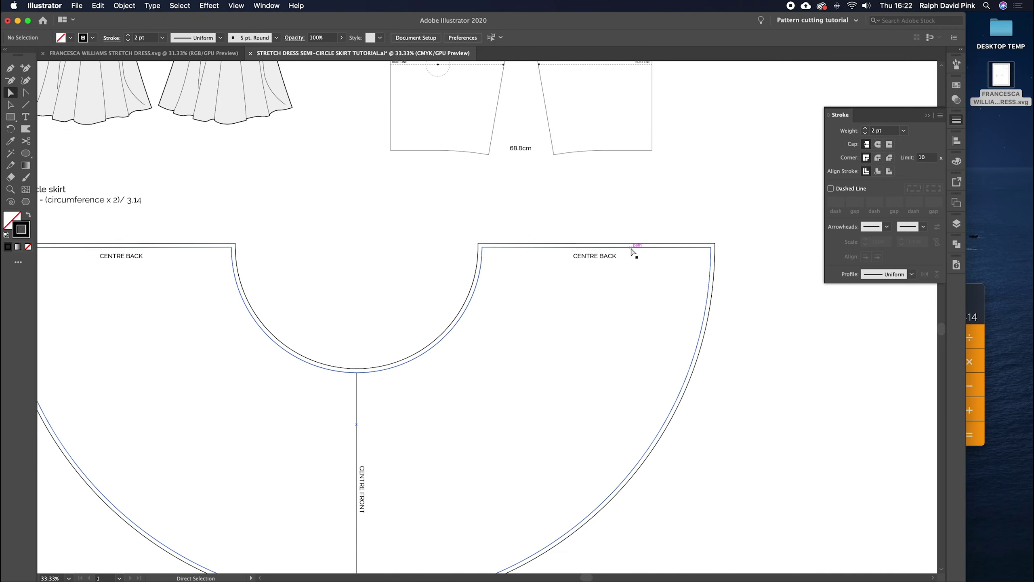
click(633, 252)
mouse_move(525, 253)
mouse_down()
mouse_move(545, 233)
mouse_move(540, 252)
mouse_up()
click(865, 133)
click(533, 249)
Step: Set the stroke weight of the skirt's centre front line to 1 pt
scroll(533, 249, left, 3)
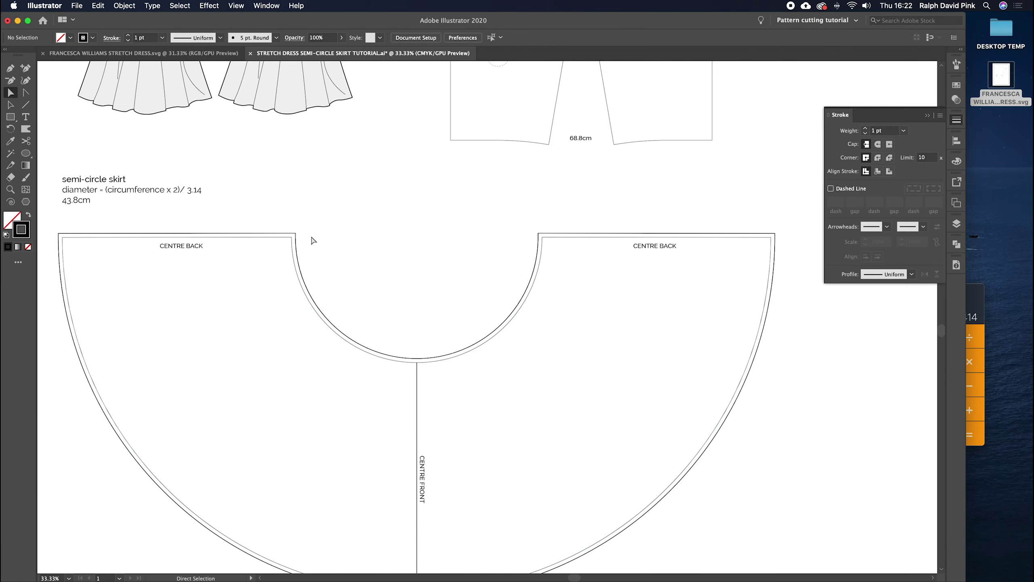
scroll(365, 256, down, 2)
scroll(365, 256, left, 1)
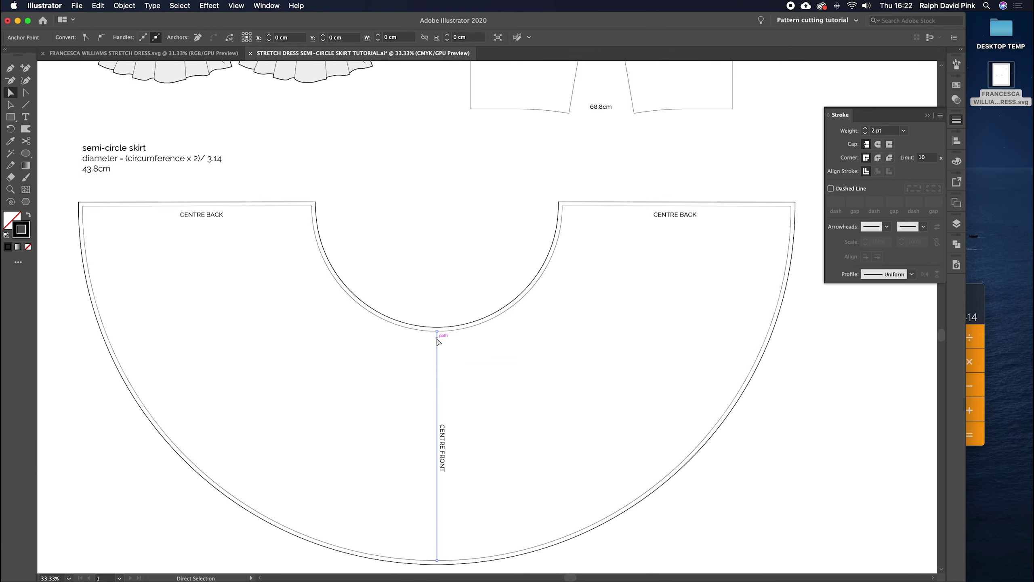
scroll(421, 265, up, 1)
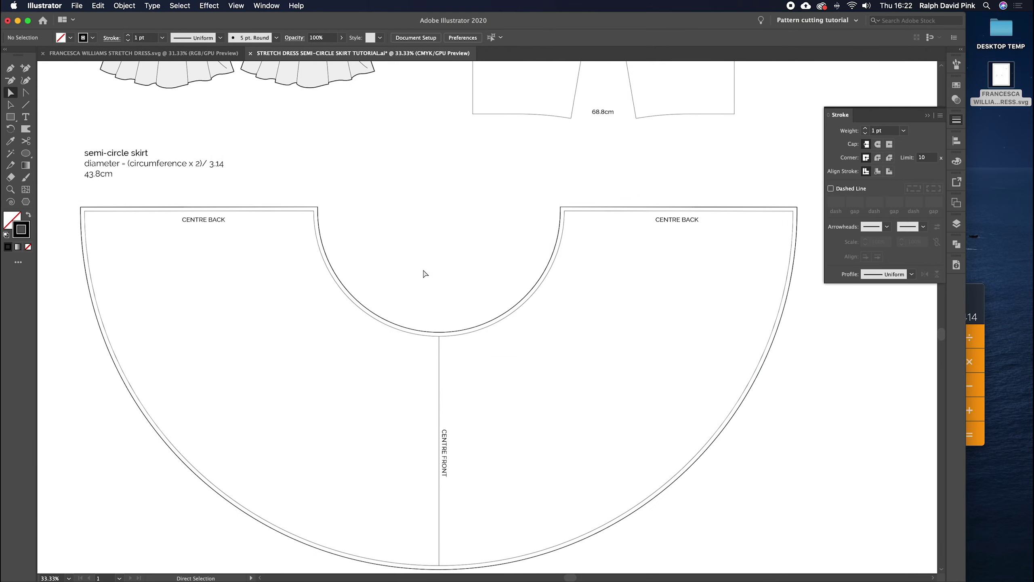
Step: Add a three-line label inside the skirt panel reading "STRETCH DRESS", "SEMI CIRCLE SKATER DRESS PANEL" and "CUT X 1 SELF"
key(super+minus)
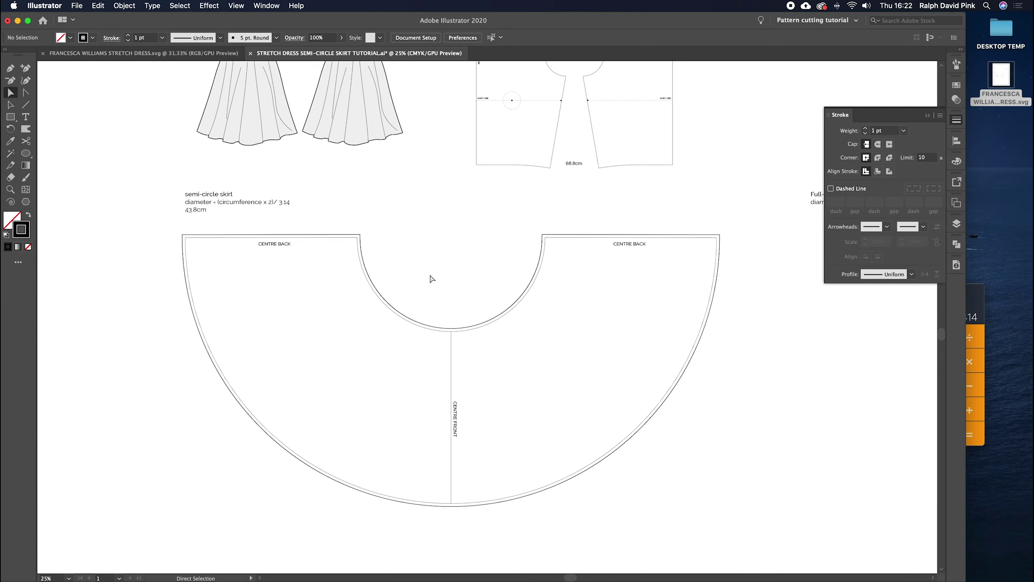
key(v)
key(t)
click(289, 321)
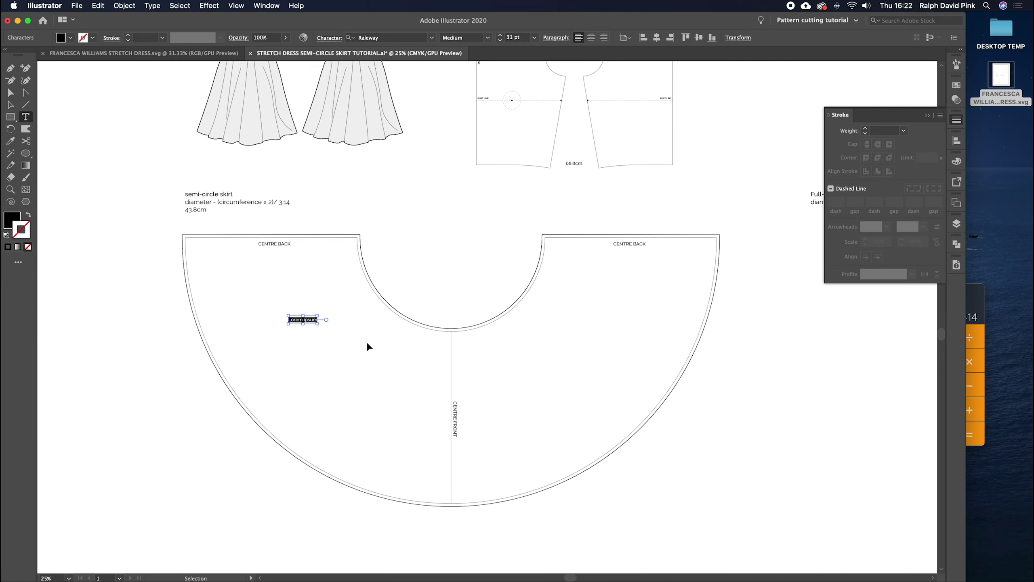
key(super+plus)
text(STRETCH DRESS)
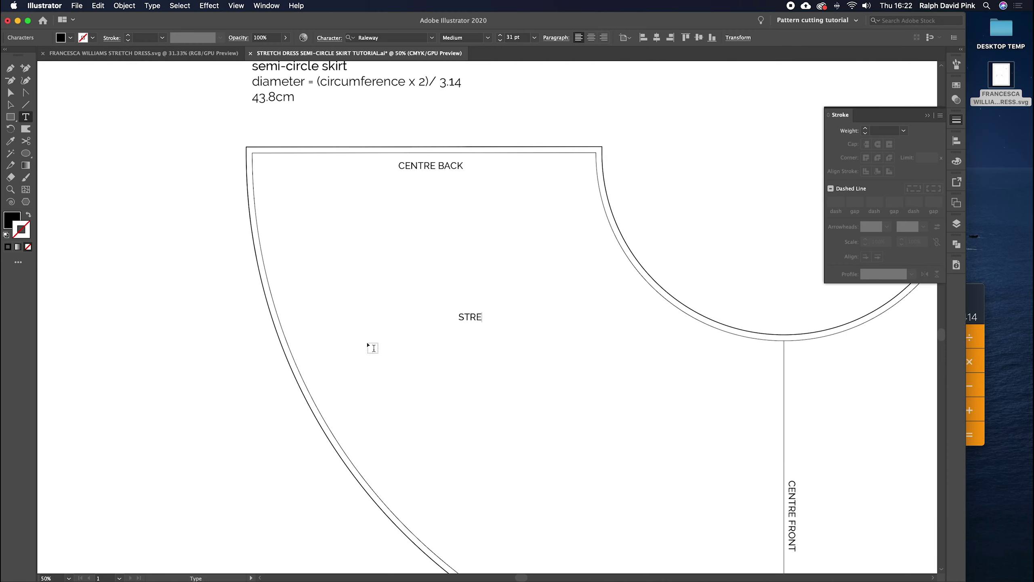
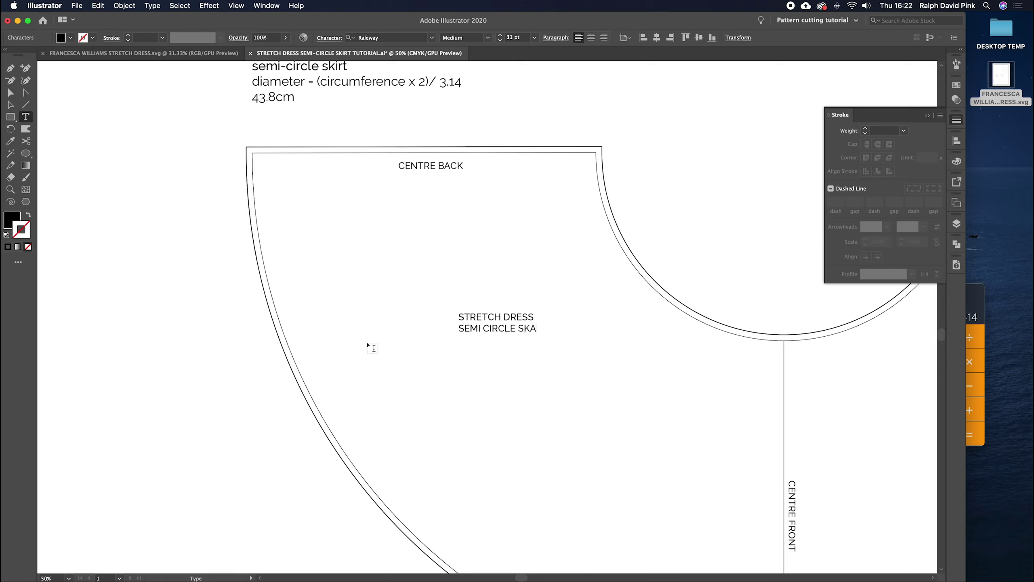
text(TER DRESS PANEL)
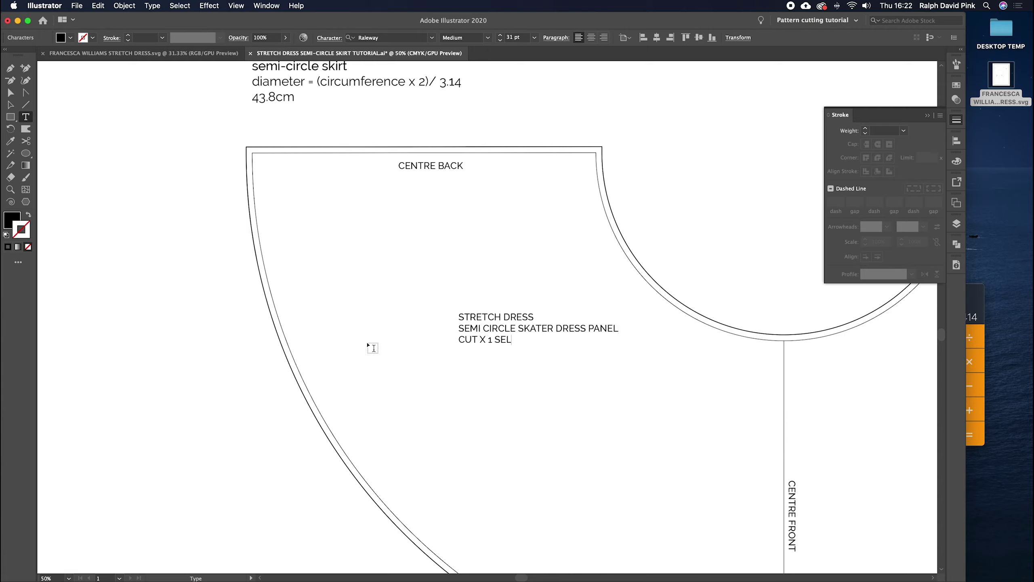
Step: Centre-align the three-line panel label and reposition it within the skirt half beside the centre front line
click(11, 104)
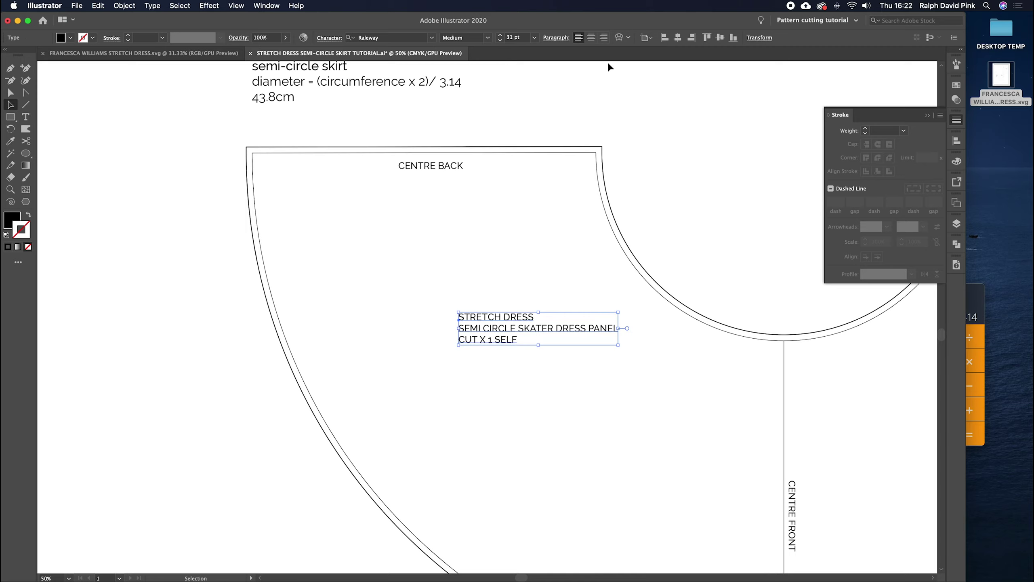
click(589, 38)
drag(496, 340, 558, 398)
drag(648, 431, 387, 464)
click(538, 358)
key(super+minus)
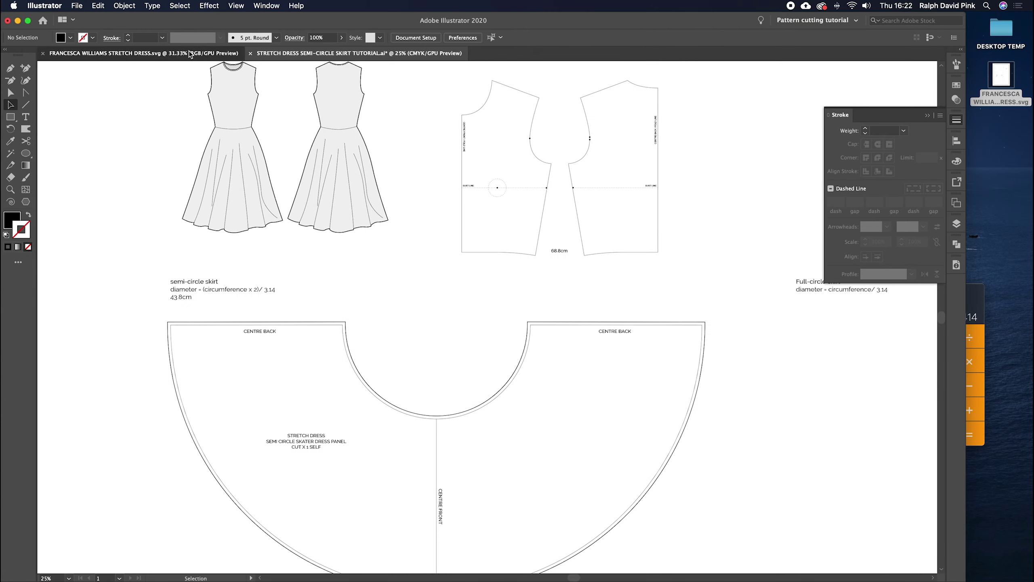
Step: Switch to the stretch dress SVG document and copy the back panel's logo, text and stretch arrows, leaving out the hip line
click(143, 53)
click(391, 318)
scroll(407, 277, down, 5)
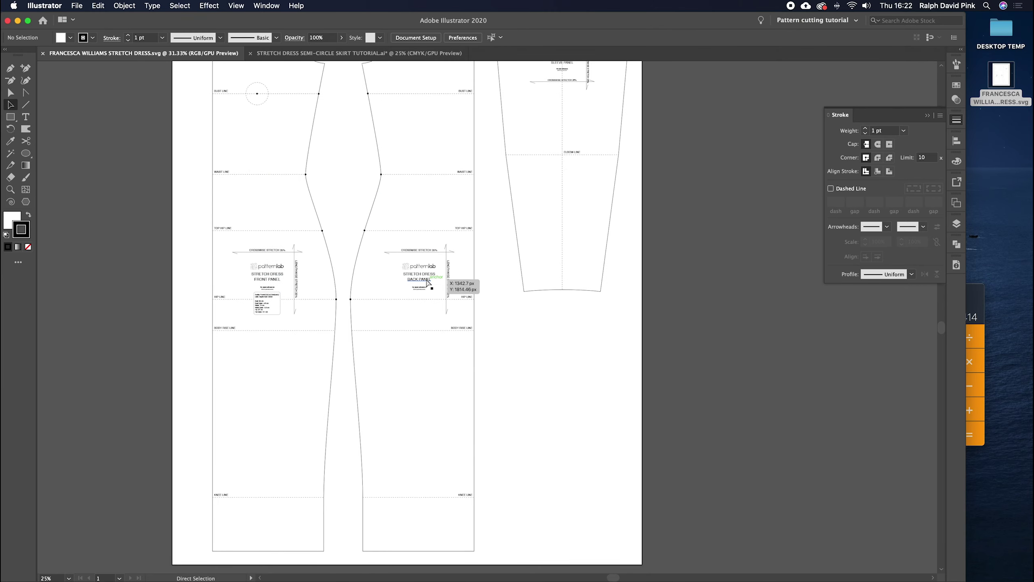
key(super+plus)
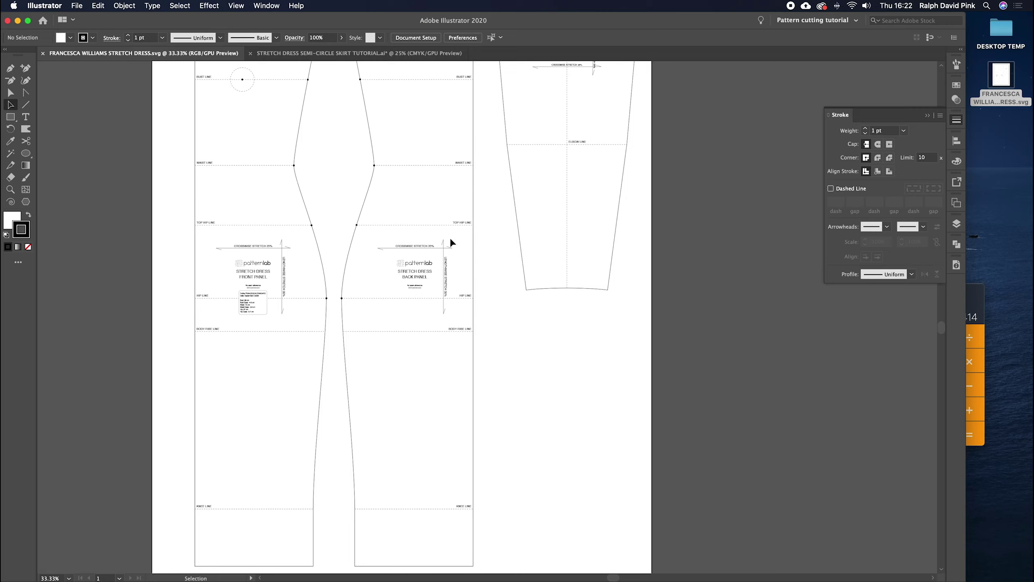
click(13, 94)
drag(458, 236, 366, 320)
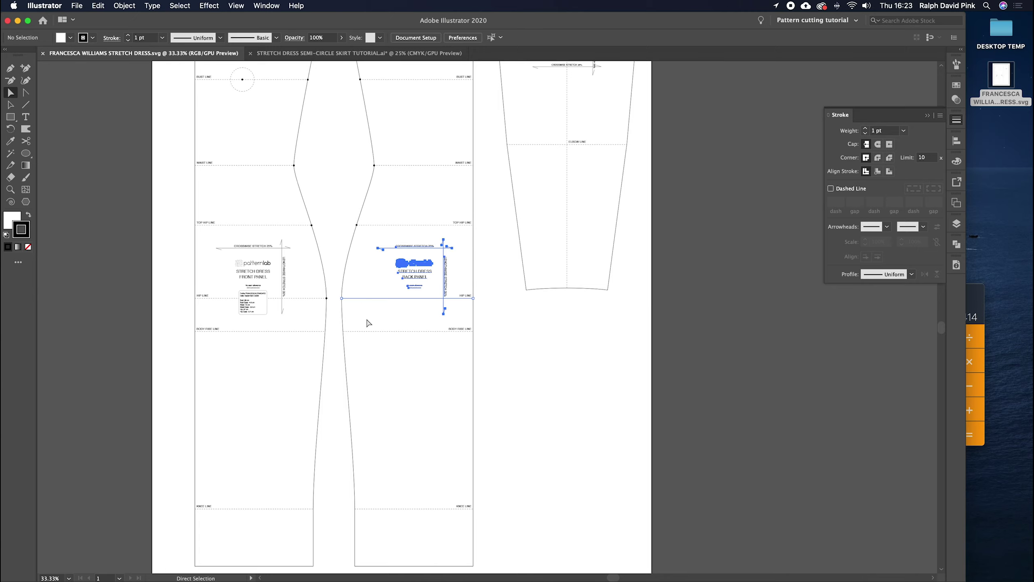
shift+click(372, 293)
shift+click(366, 298)
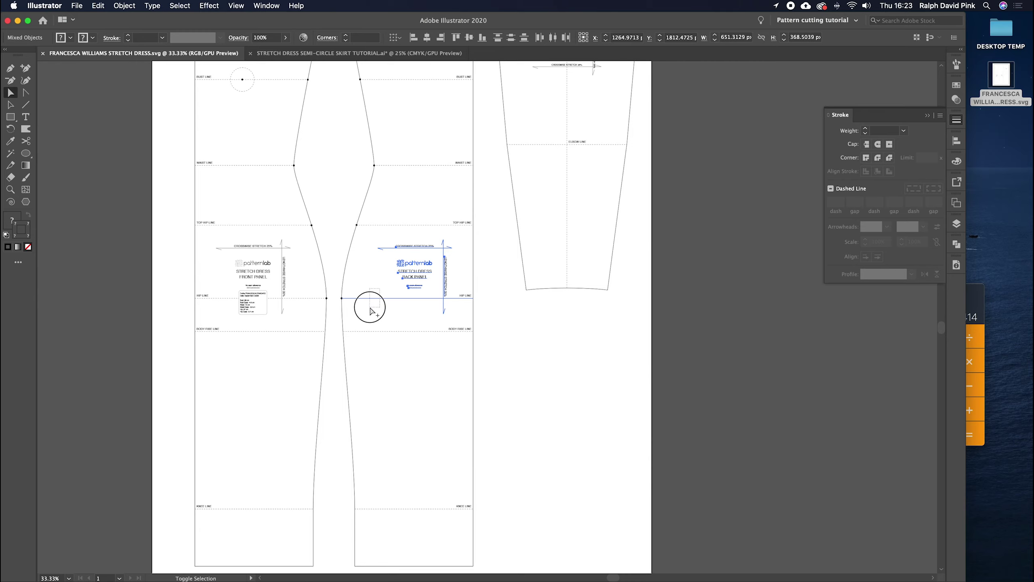
Step: Return to the semi-circle skirt document, paste the copied logo and stretch-arrow block and place it just below the panel label
key(super+grave)
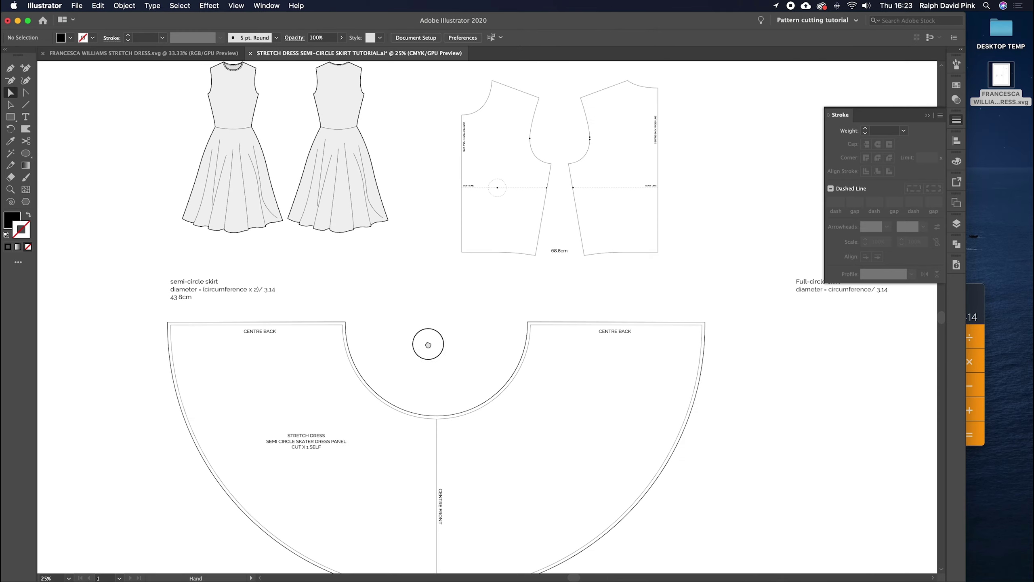
scroll(448, 313, down, 5)
key(v)
click(10, 105)
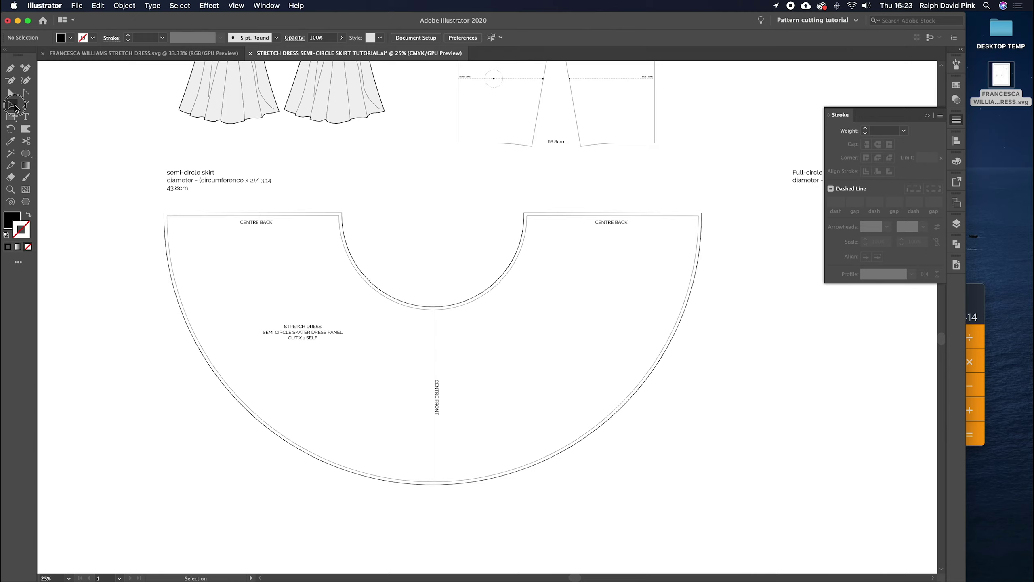
key(super+v)
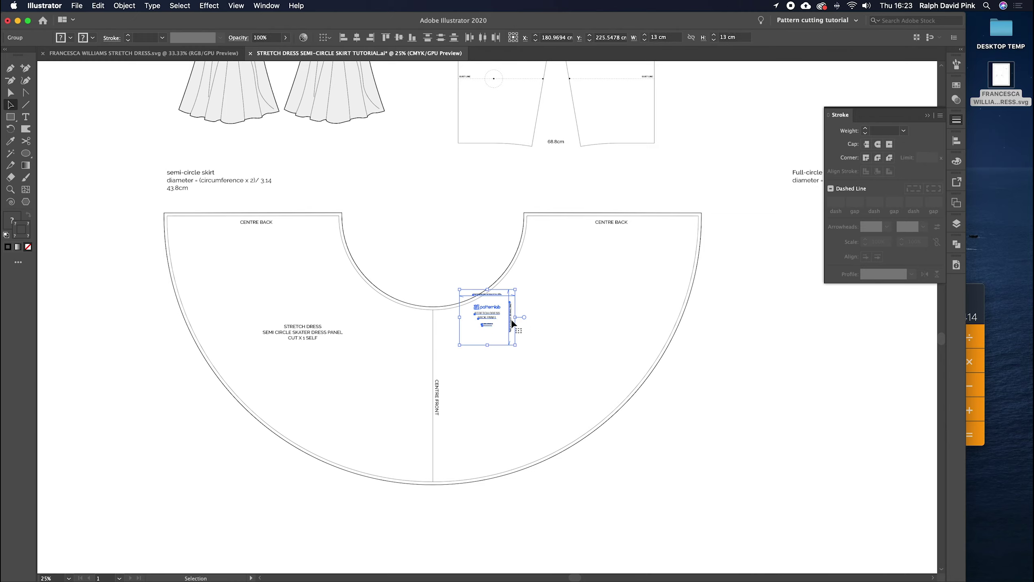
drag(491, 311, 320, 373)
key(a)
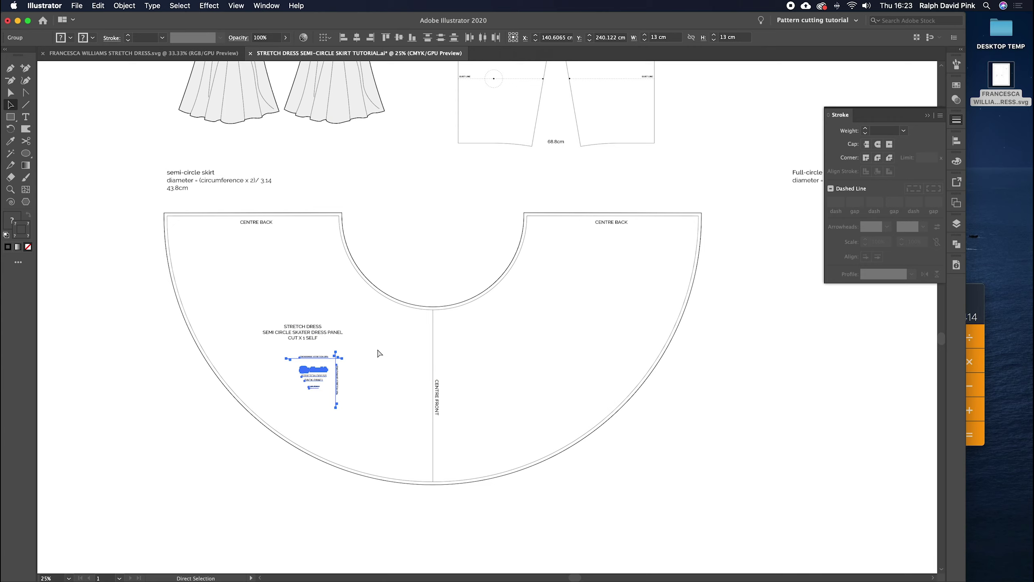
Step: Move the three-line panel label up and to the right, clear of the pasted logo block
key(super+equal)
mouse_move(545, 260)
mouse_down()
mouse_move(563, 241)
mouse_move(530, 271)
mouse_up()
click(530, 271)
key(super+equal)
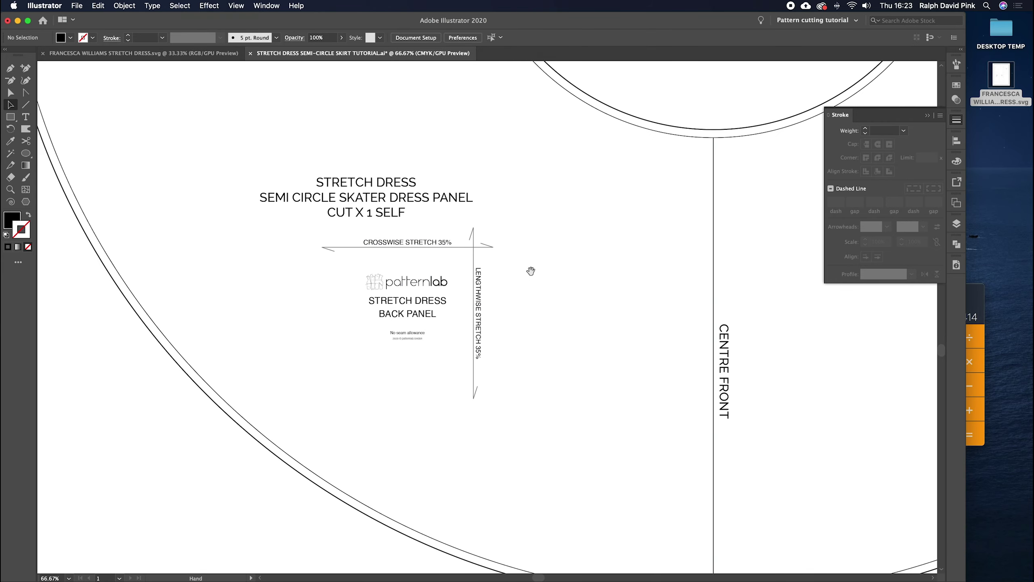
key(v)
drag(546, 280, 512, 334)
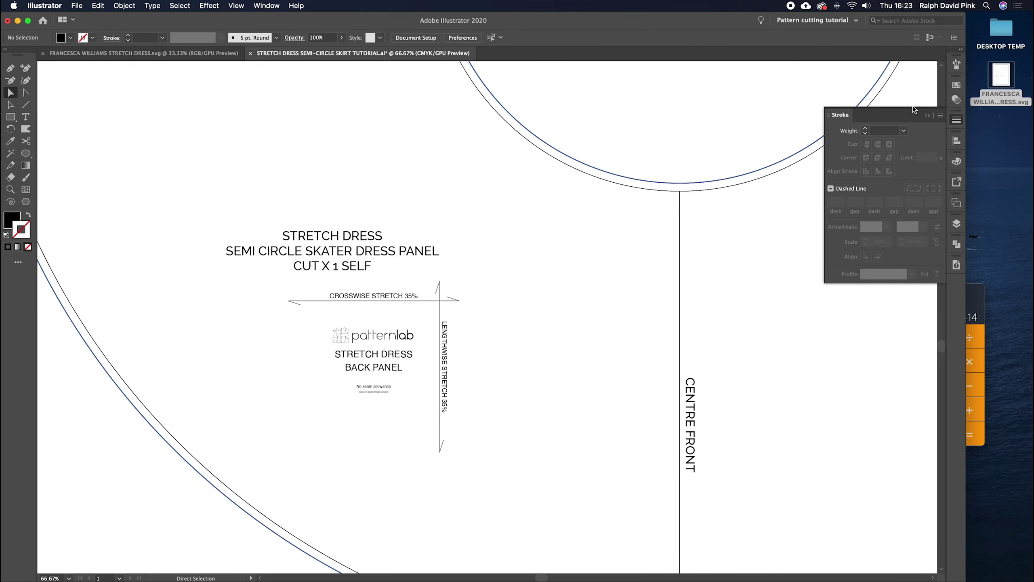
click(927, 115)
drag(533, 317, 574, 313)
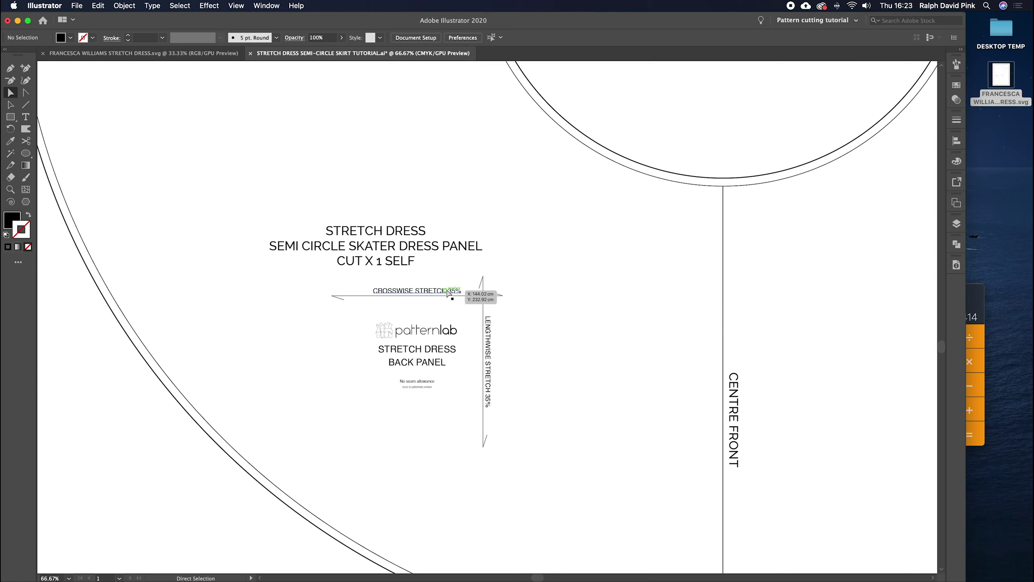
drag(404, 253, 565, 241)
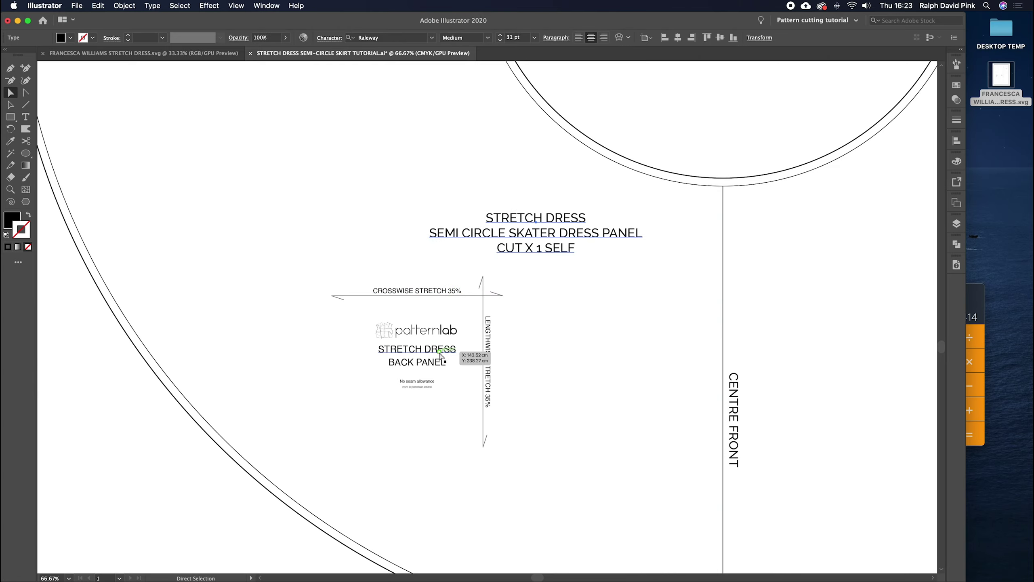
Step: Extend the pasted block's STRETCH DRESS text with the lines SEMI CIRCLE SKATER DRESS PANEL and CUT X 1 SELF
key(t)
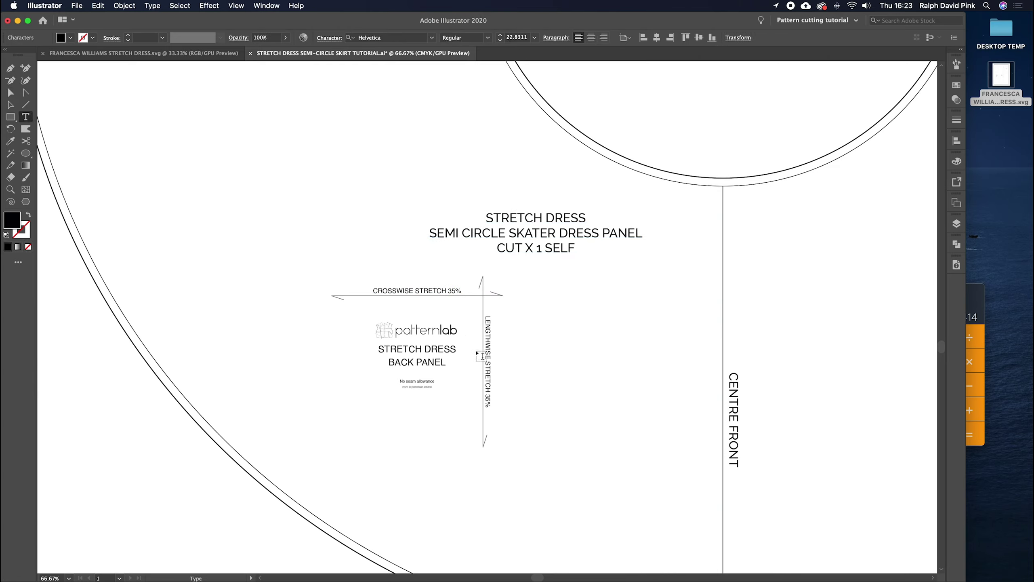
text(EMI CIRCLE SKATER DRESS PANEL)
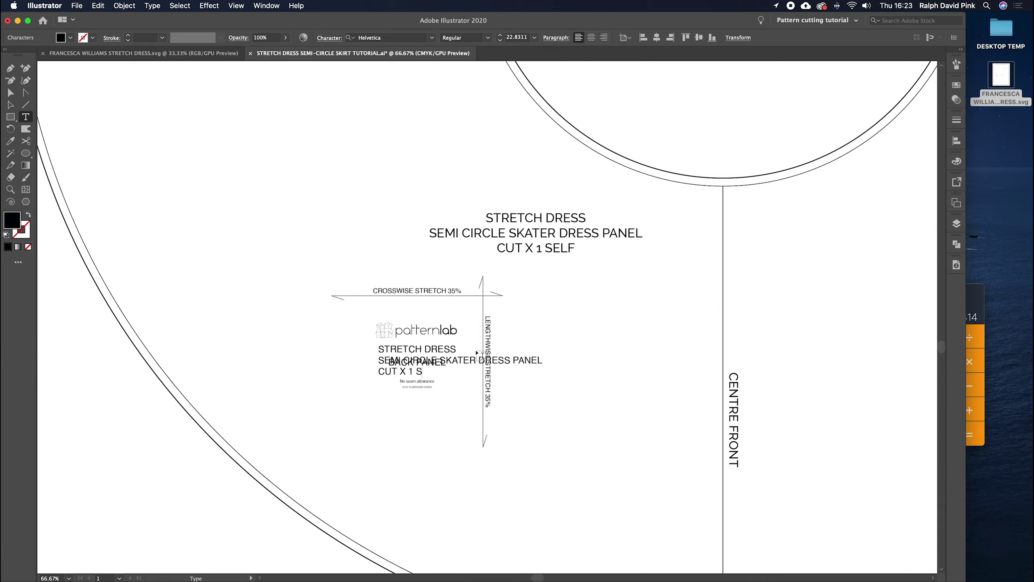
click(10, 92)
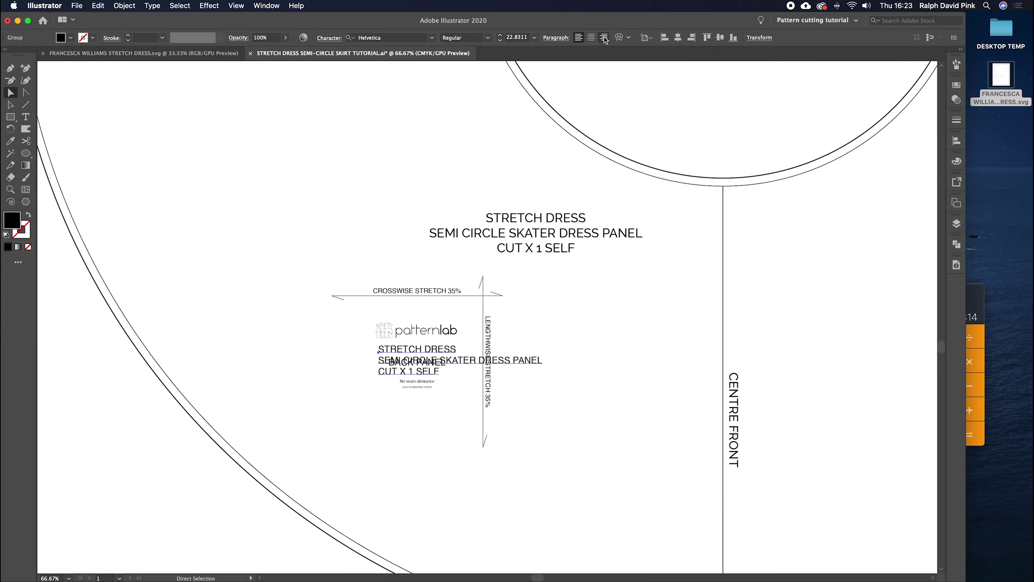
Step: Centre-align the three-line text, delete the old BACK PANEL text and place the new text centrally beneath the logo
click(591, 37)
drag(407, 362, 285, 365)
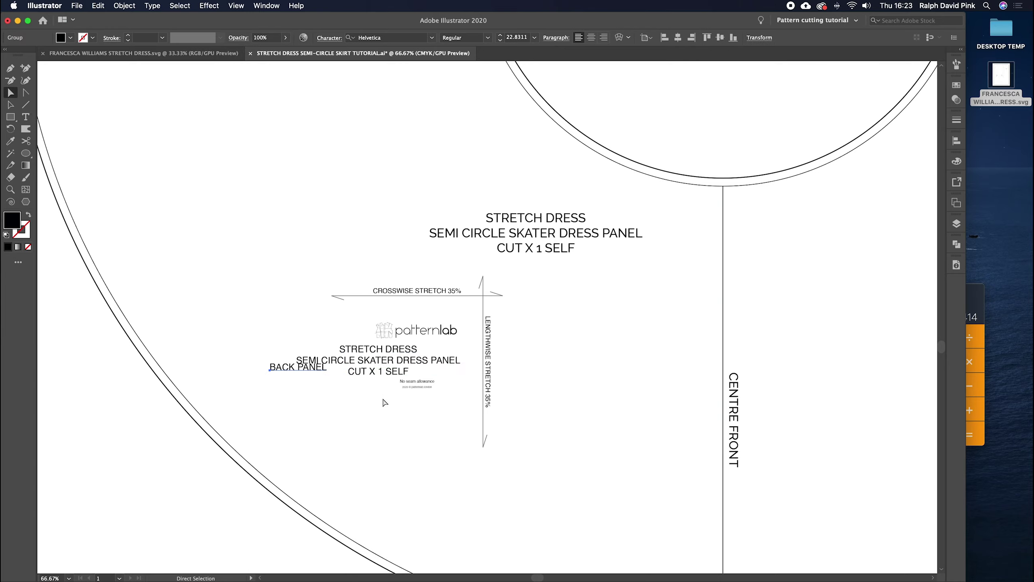
key(Delete)
drag(393, 362, 431, 363)
Step: Reduce the three-line text beneath the logo to 16 pt, clear of the lengthwise stretch arrow
click(501, 41)
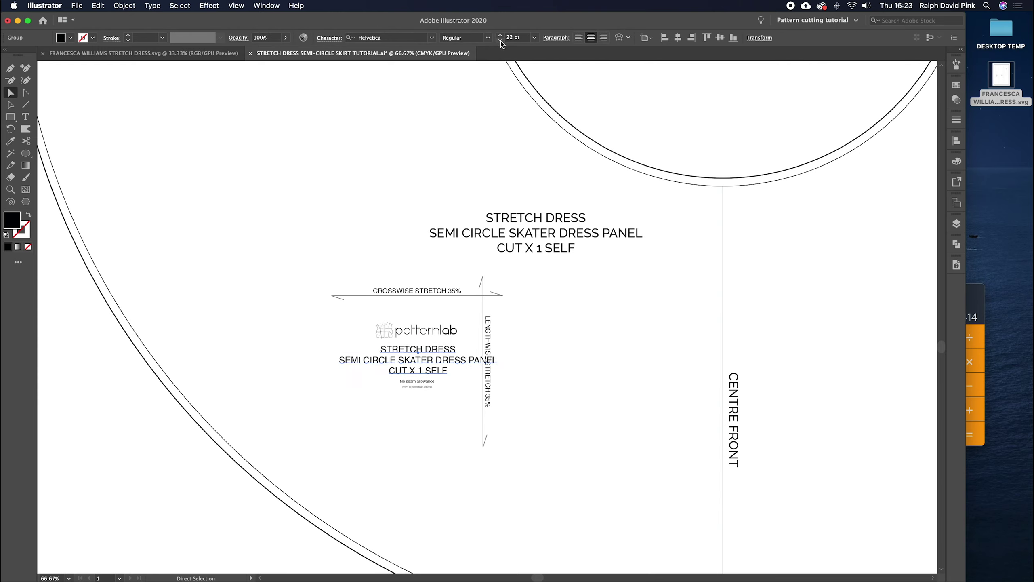
click(501, 41)
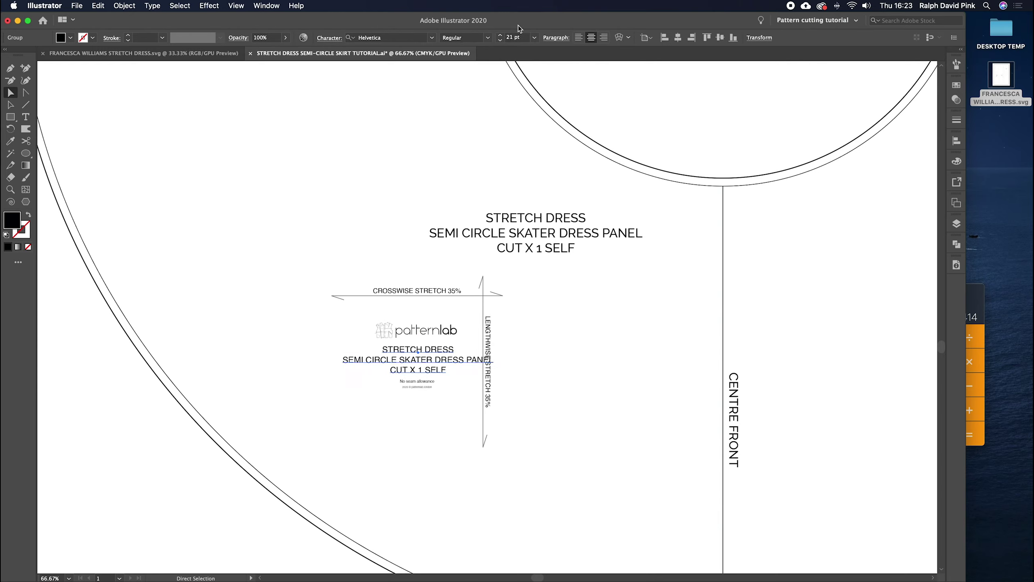
click(501, 40)
click(501, 40)
click(501, 41)
click(501, 40)
click(501, 40)
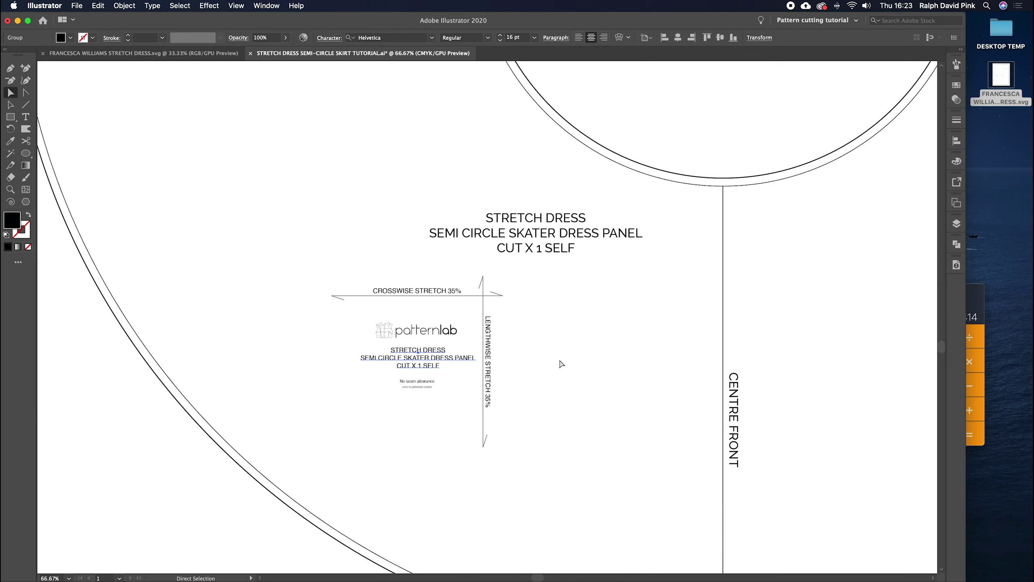
click(561, 364)
Step: Delete the separate larger three-line panel label above the stretch arrows
key(v)
click(553, 246)
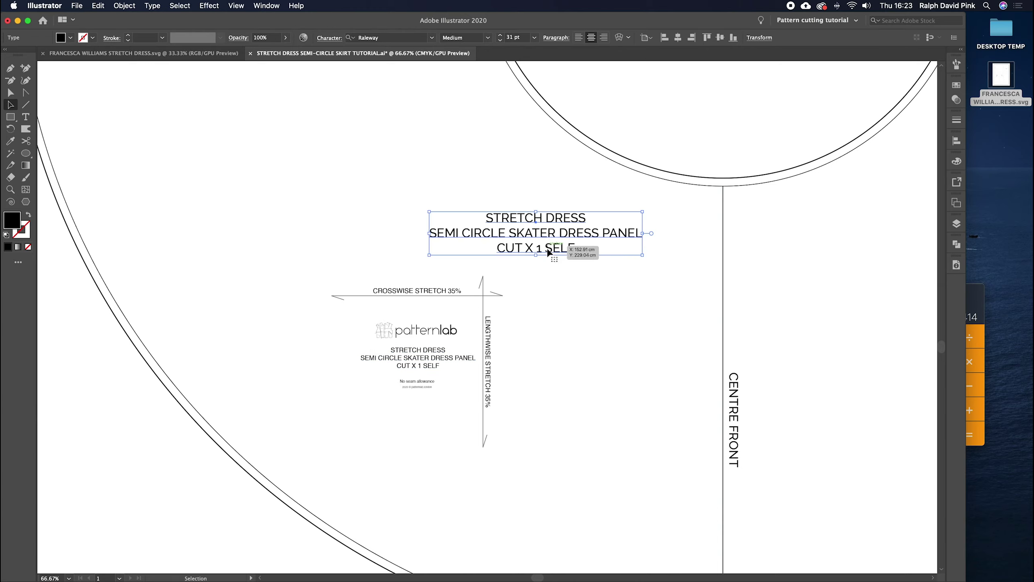
key(Delete)
Step: Group the logo, panel text and stretch arrows, and move the group up and to the right towards the centre front line
drag(547, 254, 293, 465)
click(124, 5)
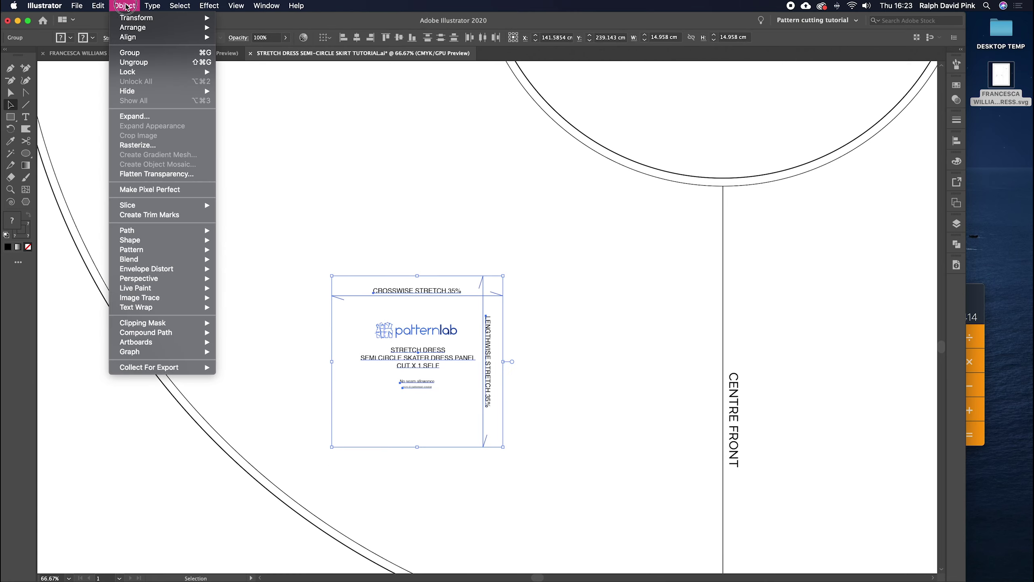
click(131, 53)
drag(437, 293, 499, 224)
Step: Enlarge the grouped logo and stretch-arrow block slightly and reposition it within the skirt half left of the centre front line
key(super+minus)
key(super+minus)
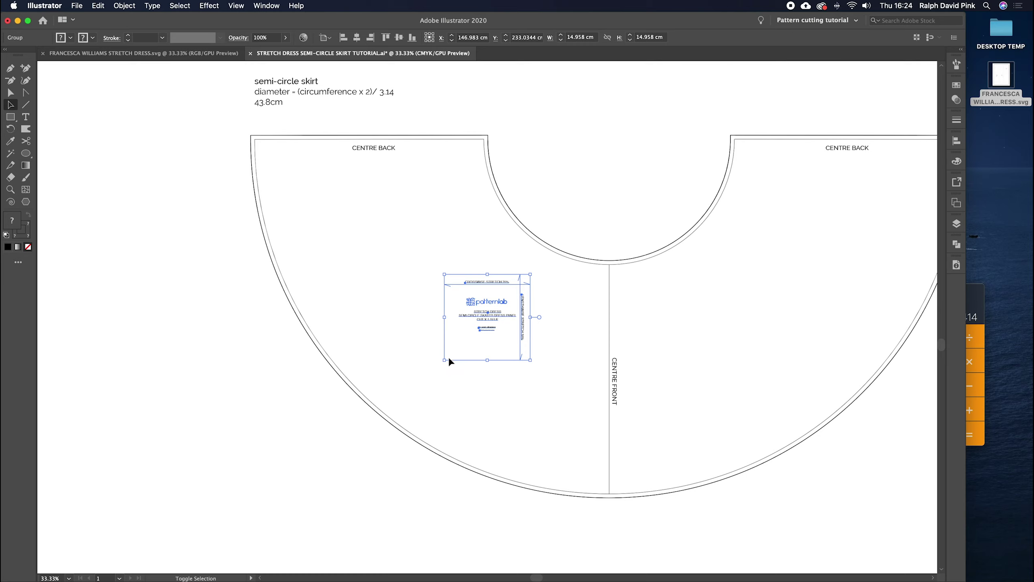
drag(447, 358, 422, 370)
drag(495, 325, 485, 338)
scroll(555, 339, right, 5)
click(556, 337)
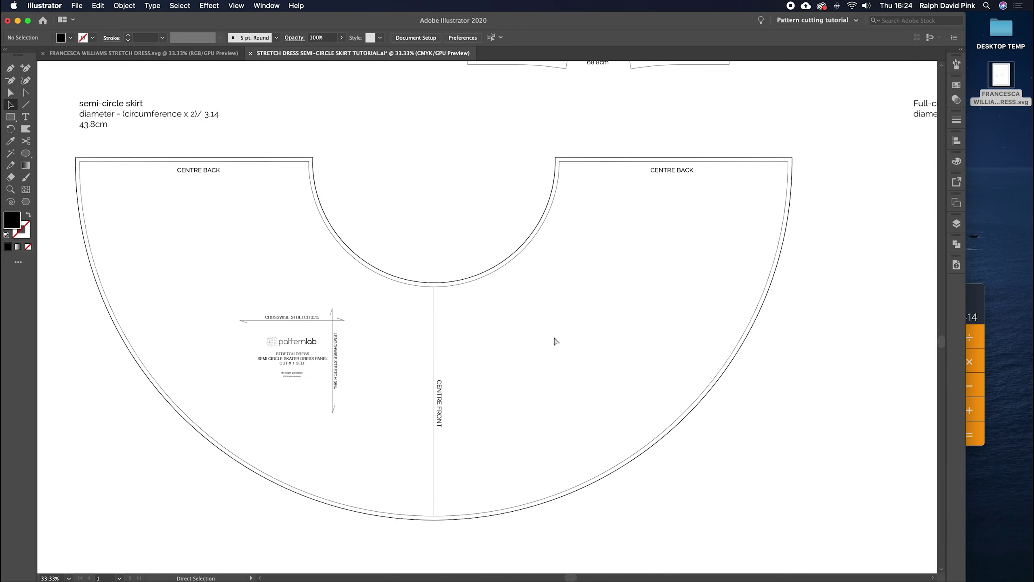
Step: Review the bodice's waist circumference and the diameter formulas for the semi-circle and full-circle skirts
key(super+minus)
key(super+minus)
drag(554, 336, 489, 372)
drag(625, 341, 568, 378)
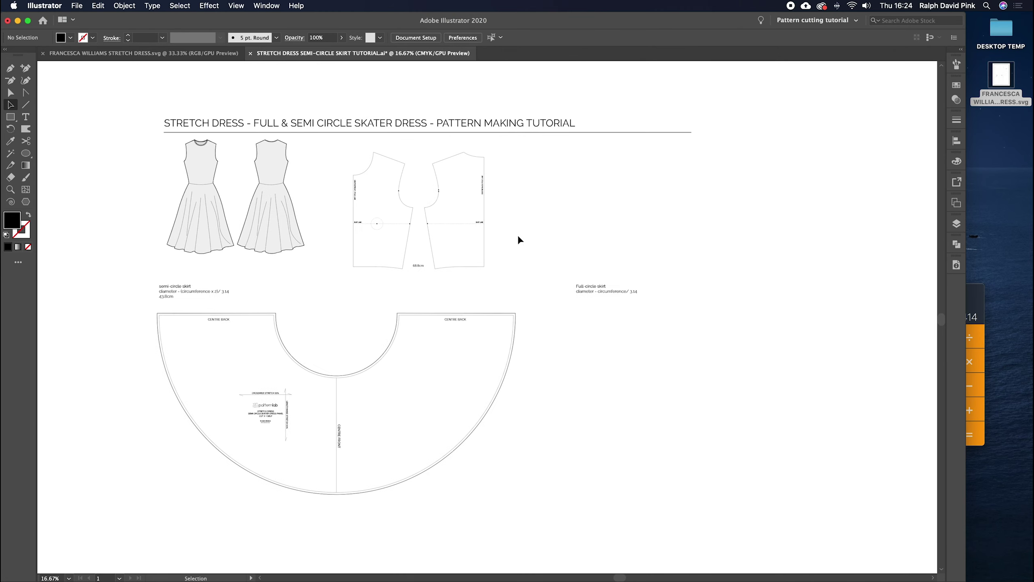
key(super+plus)
drag(427, 289, 454, 281)
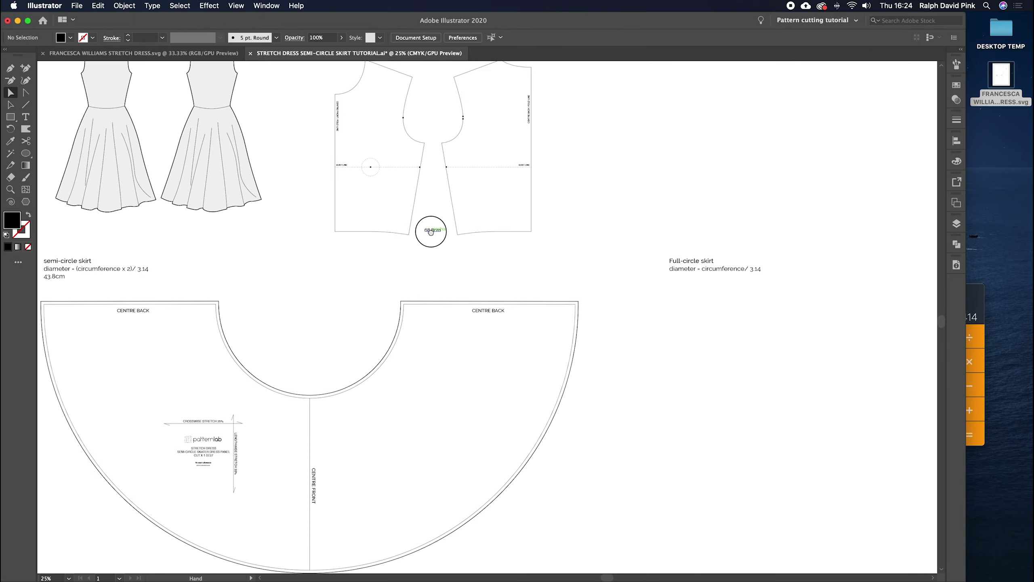
drag(430, 231, 452, 241)
drag(500, 275, 395, 259)
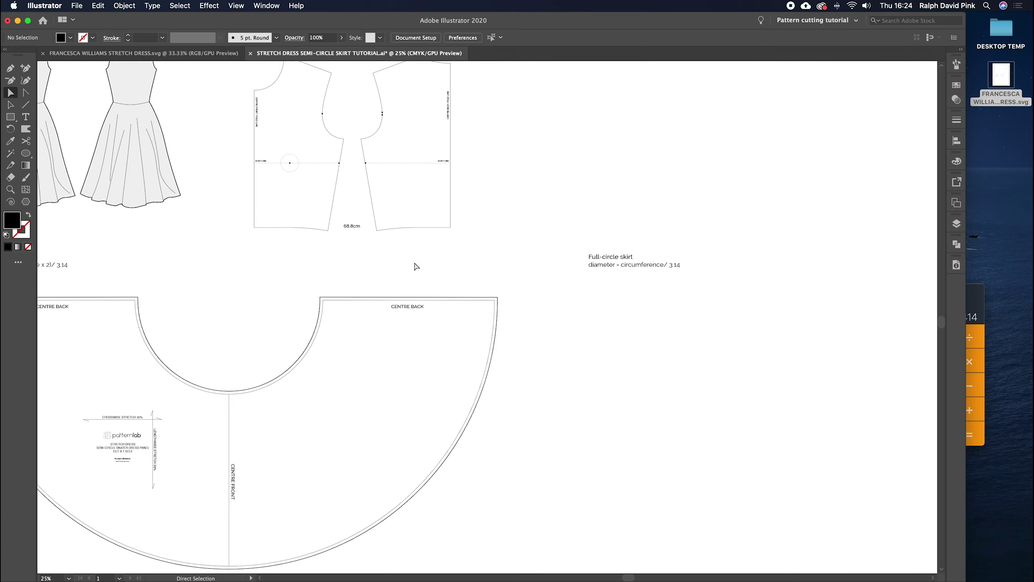
drag(649, 330, 610, 326)
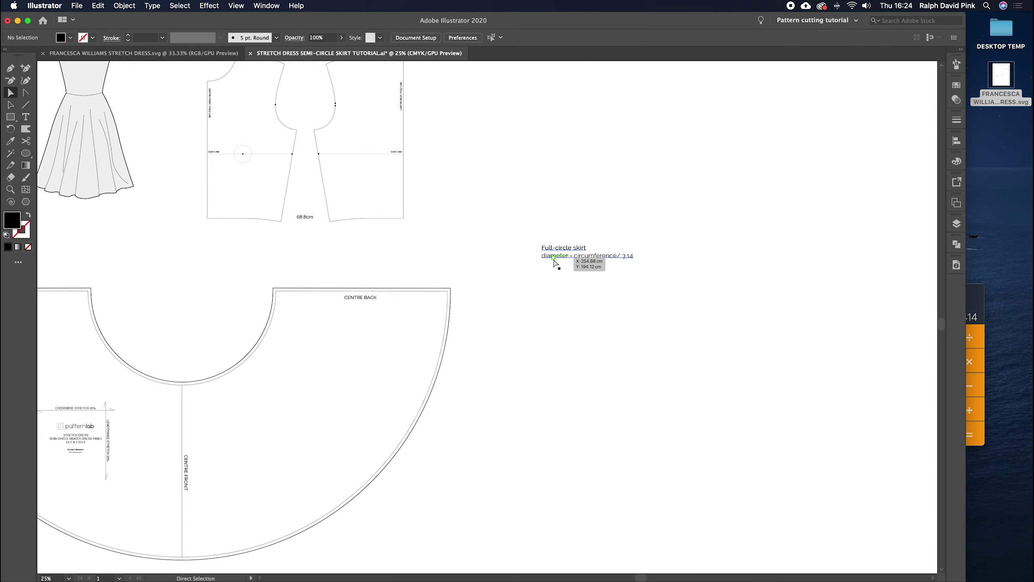
drag(505, 282, 599, 283)
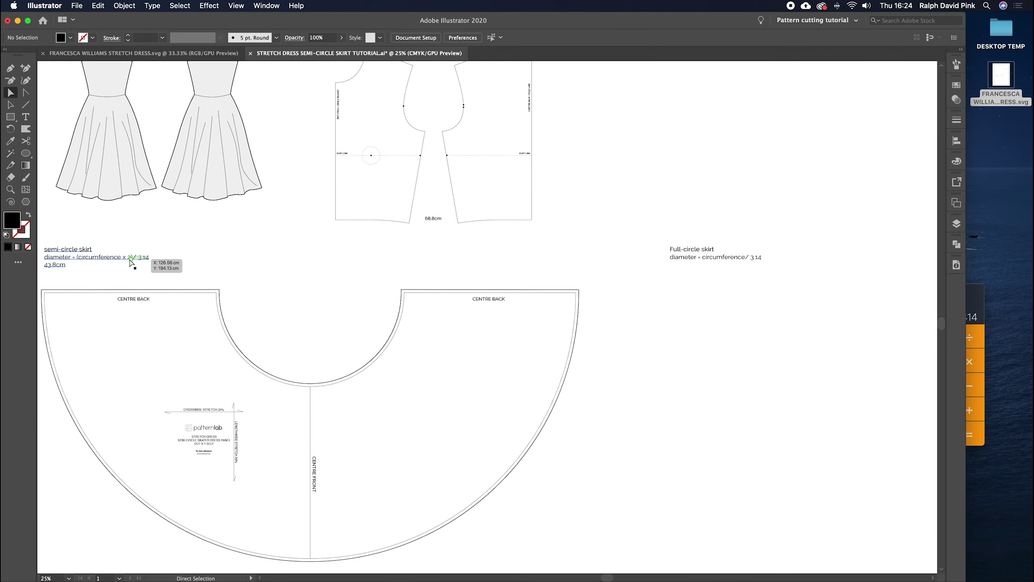
drag(619, 271, 565, 263)
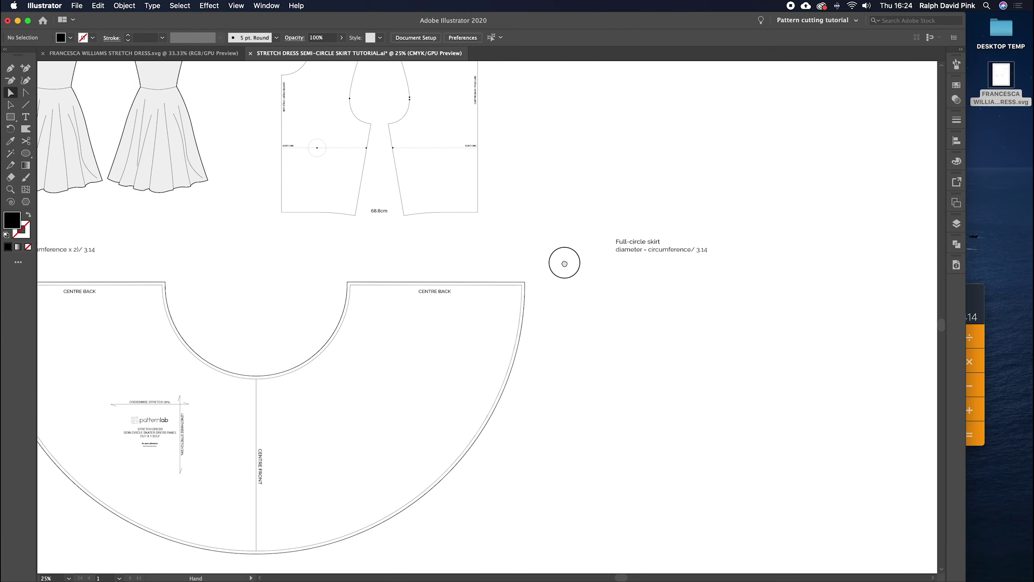
Step: Switch to Calculator and divide the 68.8 cm waist circumference by 3.14 for the full-circle skirt diameter
click(979, 296)
click(887, 336)
text(68.8/3.)
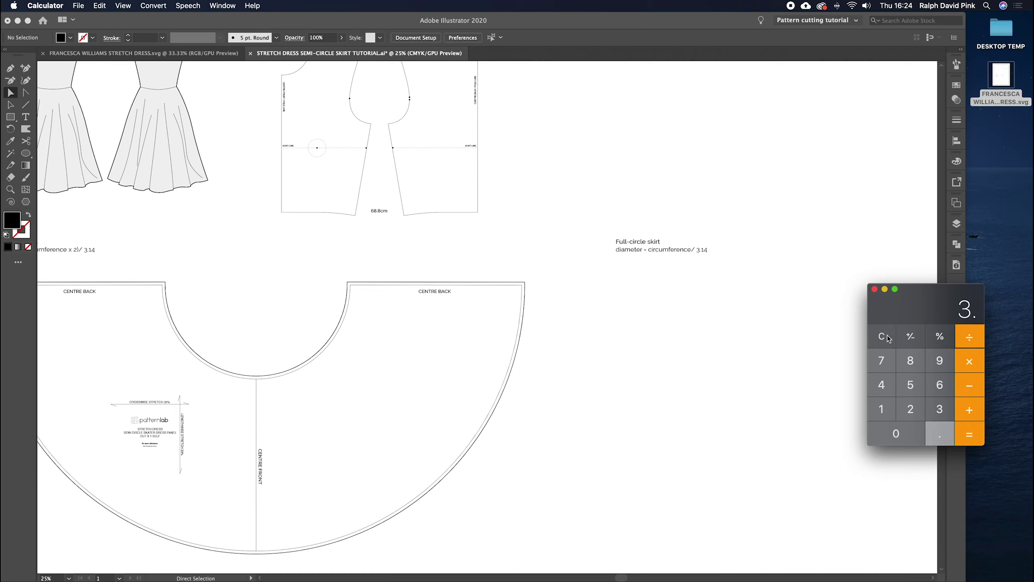
text(14)
key(Return)
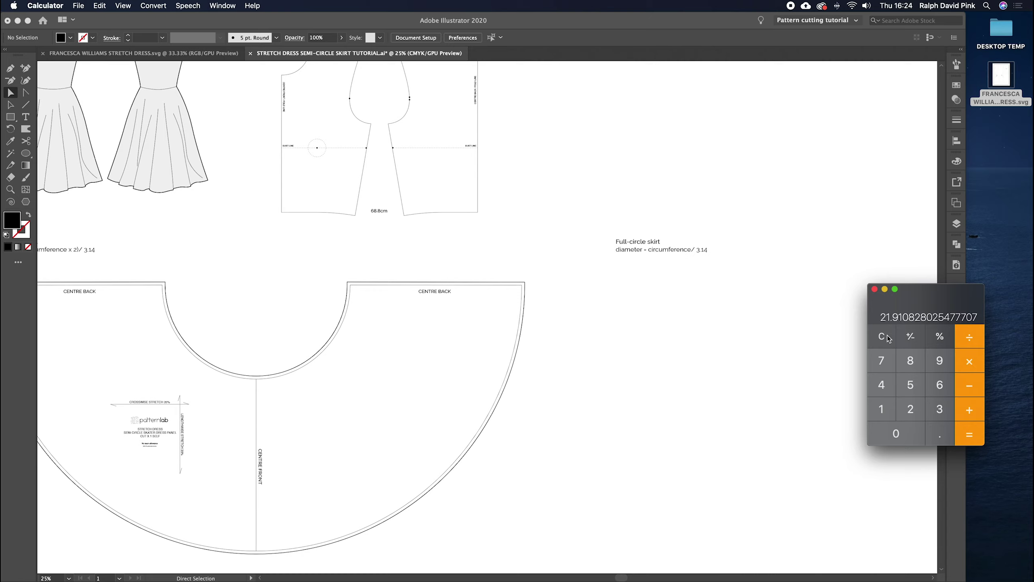
Step: Return to Illustrator and add the line 21.9cm beneath the full-circle skirt's diameter formula
click(695, 313)
drag(747, 315, 696, 321)
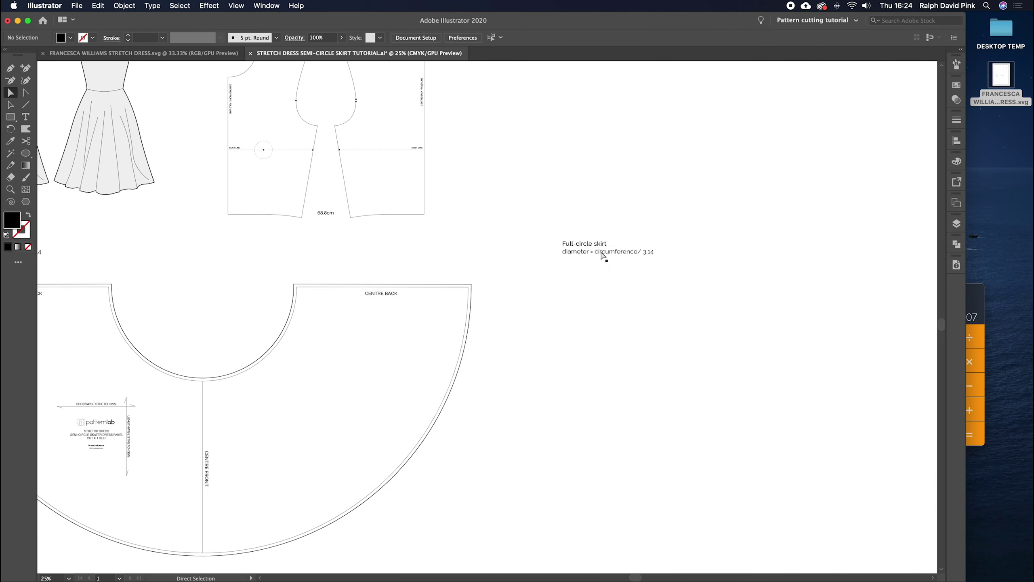
key(t)
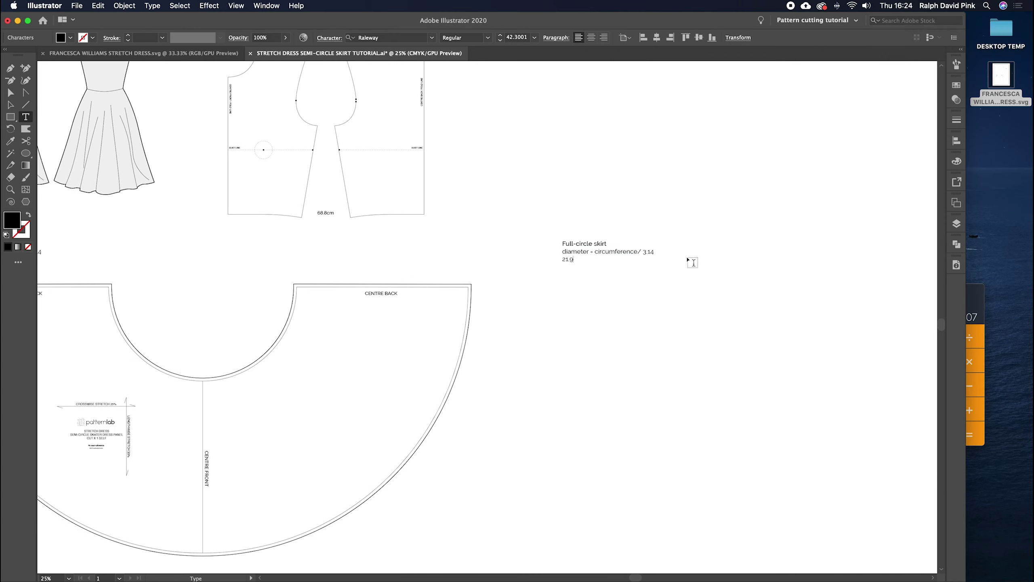
click(11, 105)
click(499, 149)
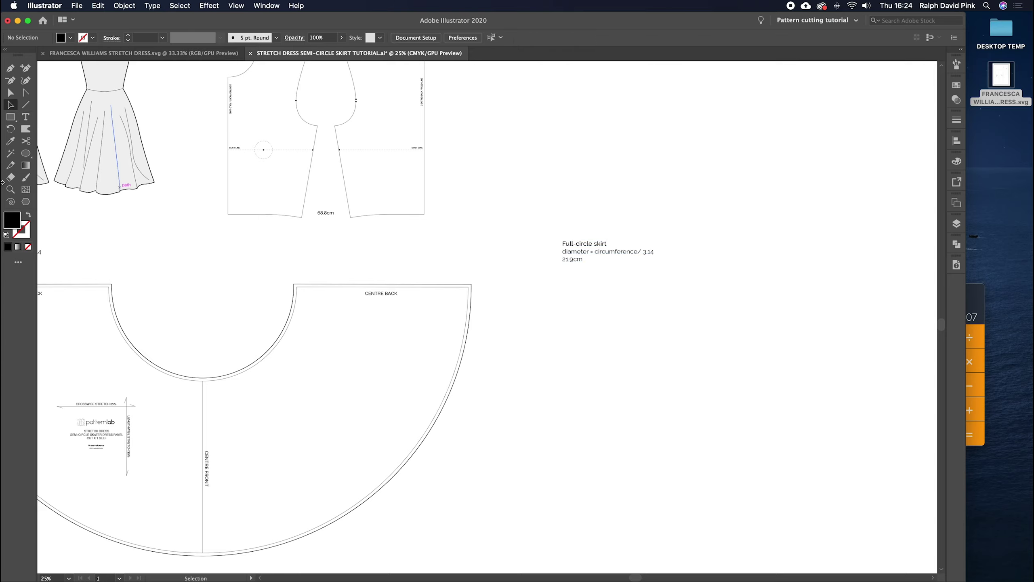
Step: Swap the fill and stroke so that there is no fill, and set the stroke colour to black, hex 020202
click(28, 216)
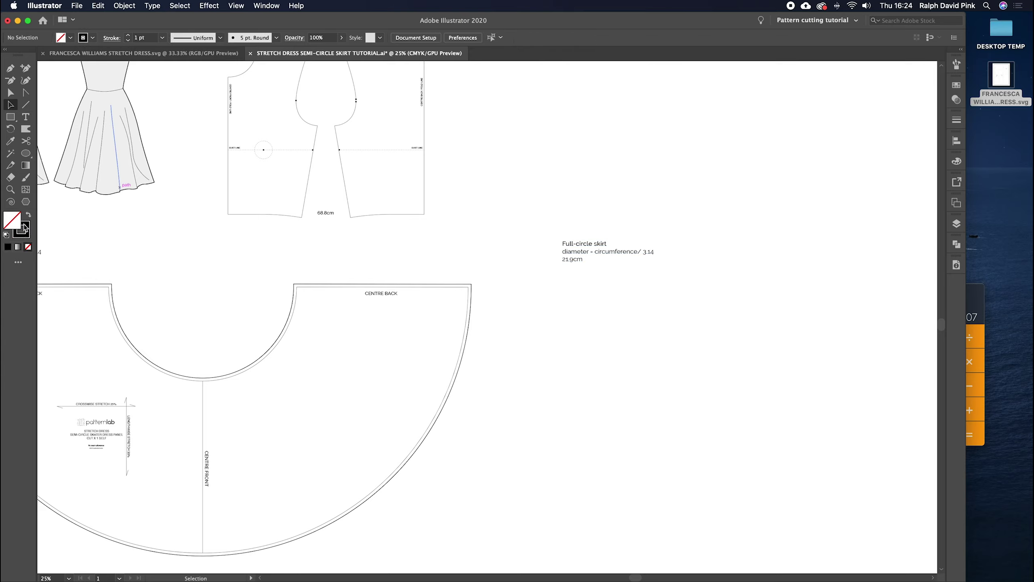
click(112, 284)
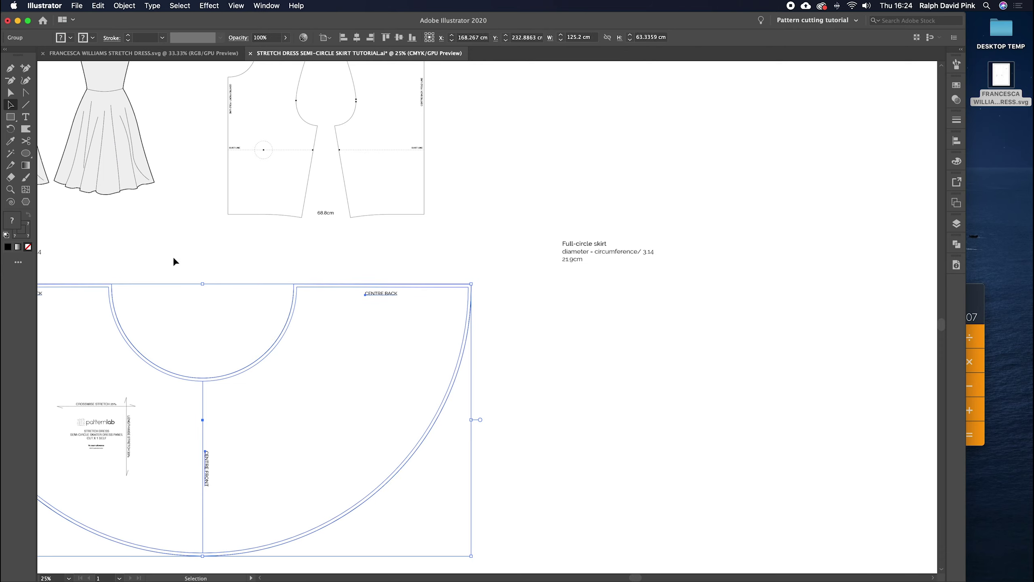
click(17, 93)
click(59, 254)
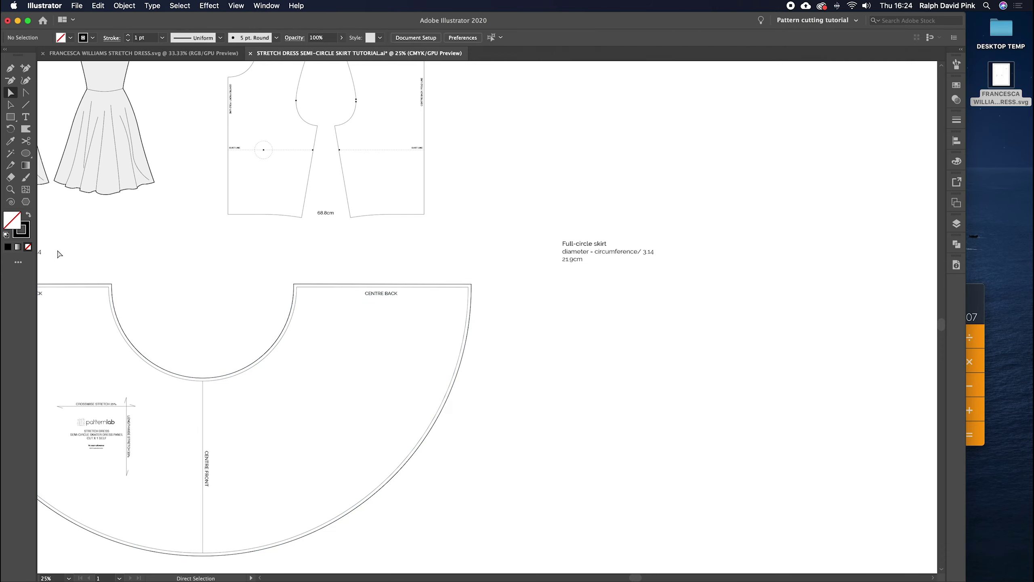
double_click(29, 232)
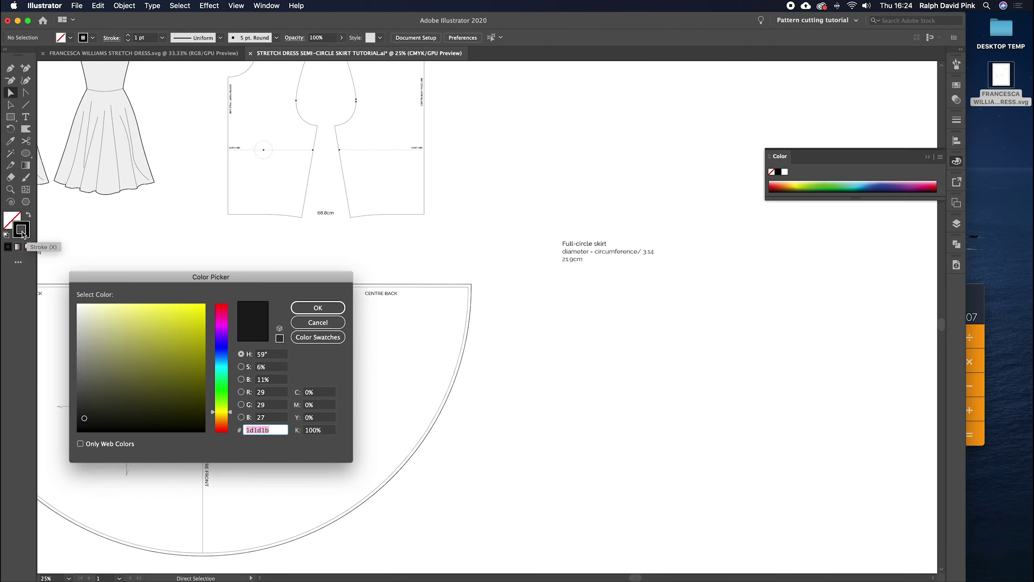
click(79, 430)
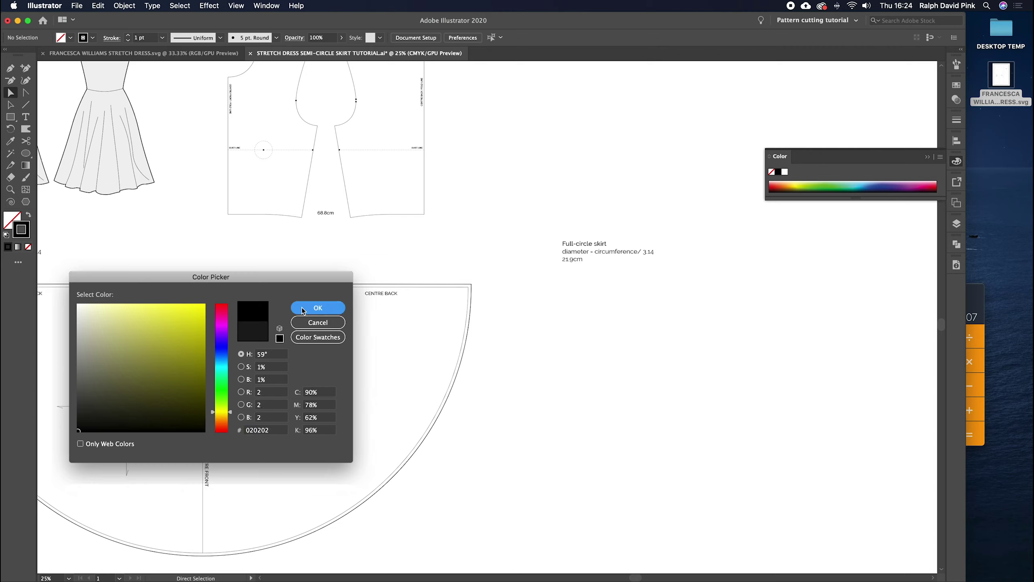
click(303, 307)
Step: Create an ellipse 21.9 cm wide and 21.9 cm high in the blank area beside the full-circle skirt notes
click(26, 153)
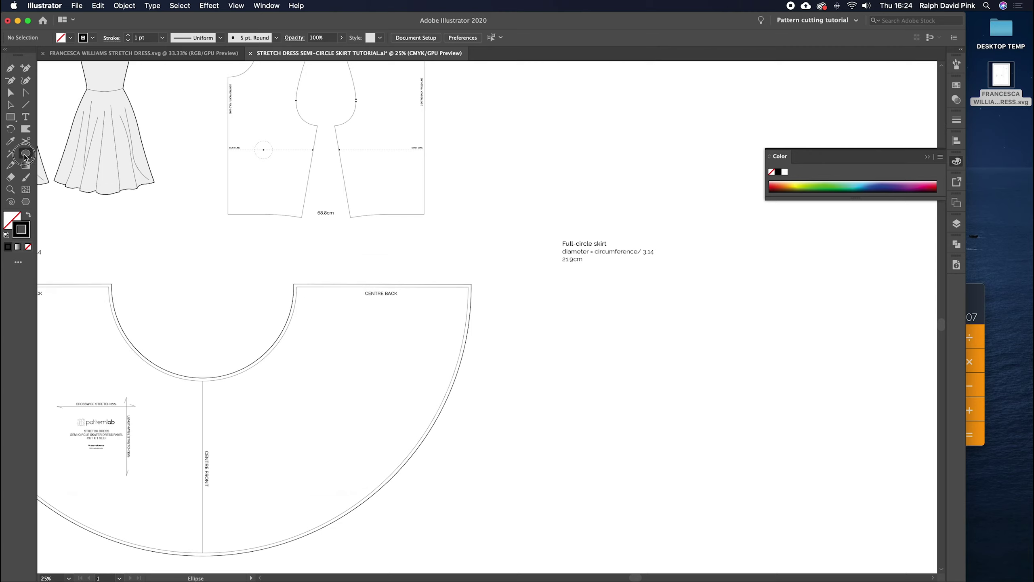
scroll(680, 320, right, 5)
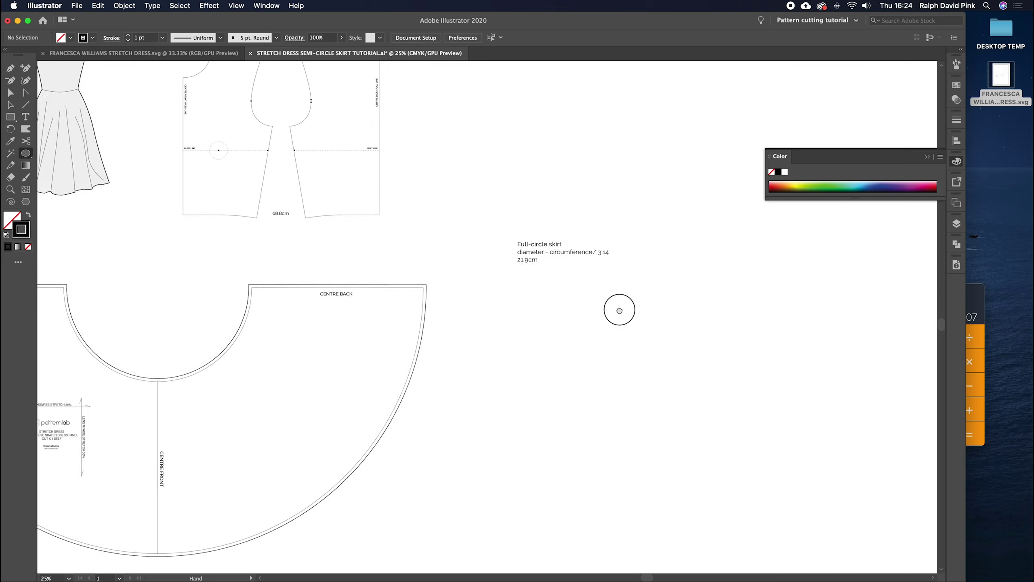
click(587, 313)
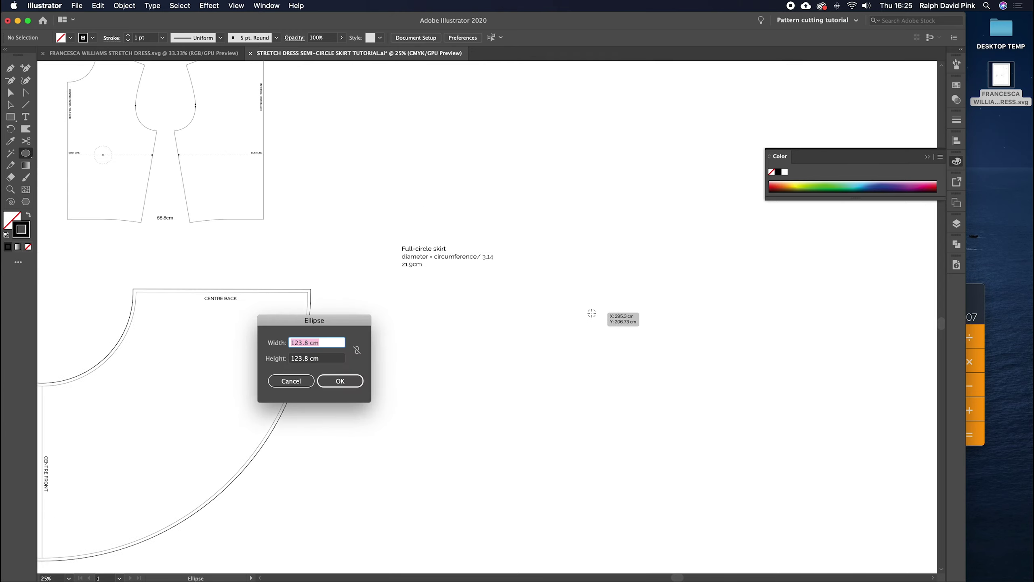
text(21.9)
key(Tab)
text(21)
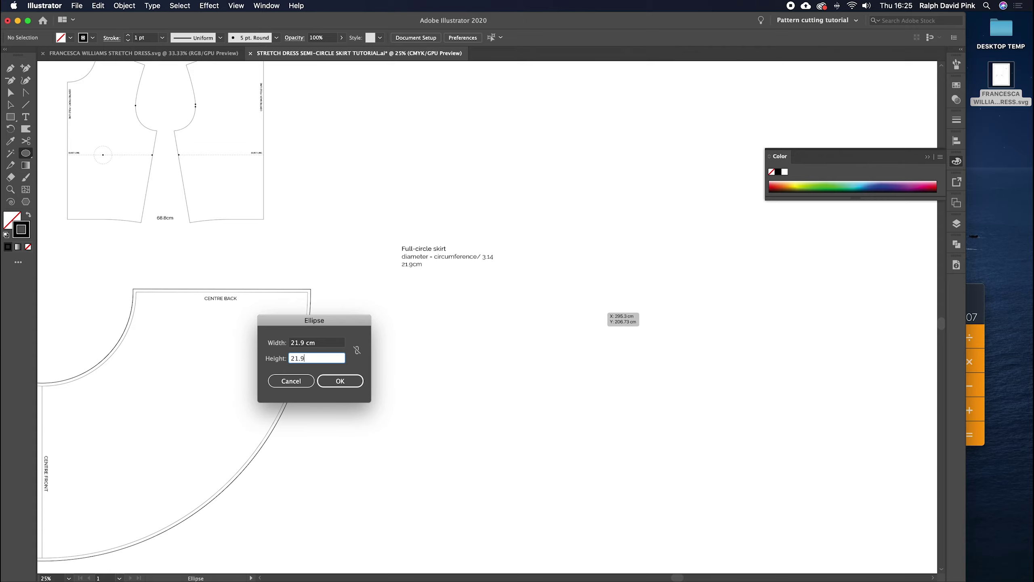
click(350, 382)
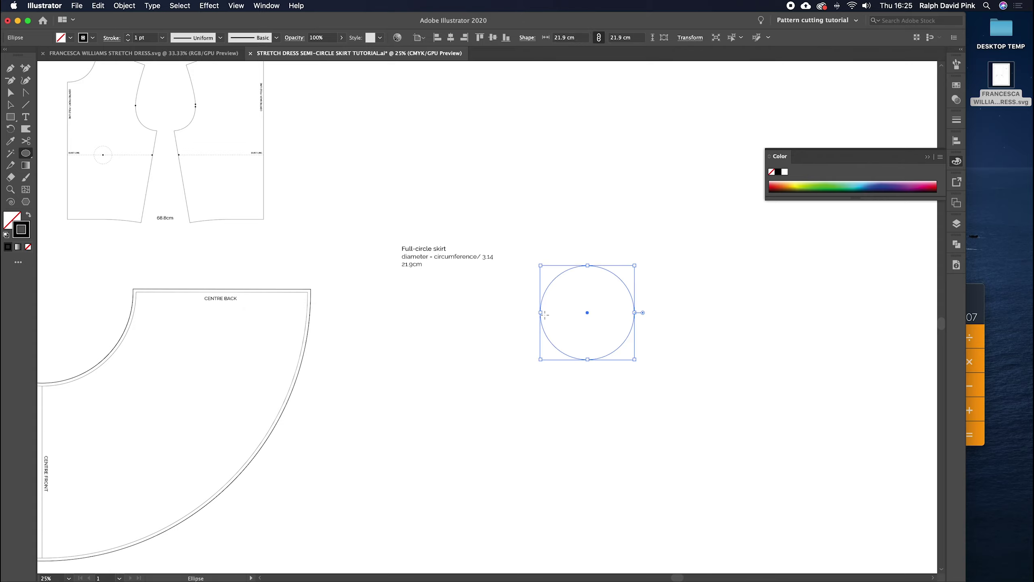
Step: Move the 21.9 cm circle down and to the left, closer to the full-circle skirt notes, and deselect it
key(a)
scroll(558, 308, right, 3)
drag(565, 289, 528, 319)
click(592, 314)
drag(592, 313, 561, 253)
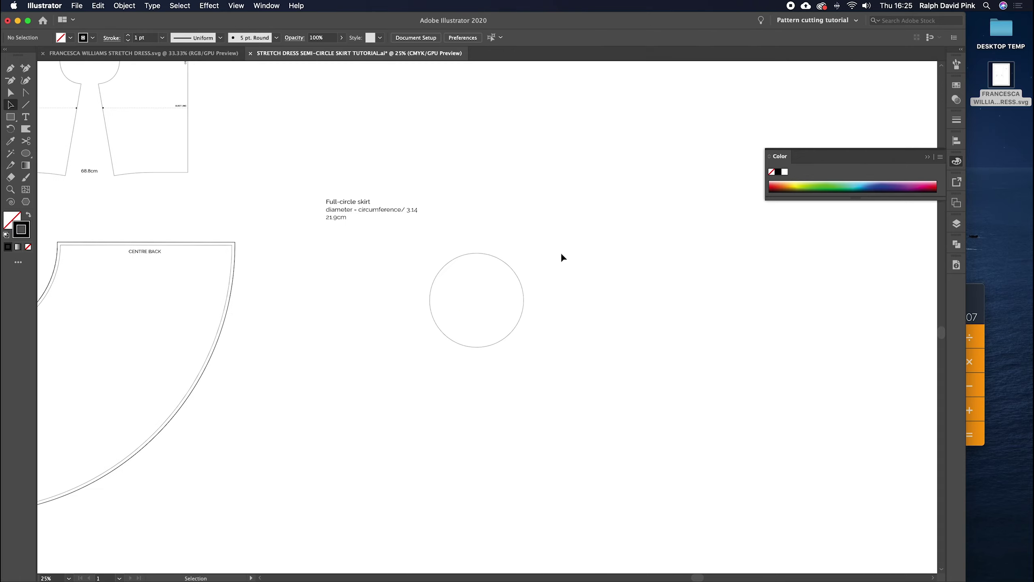
Step: Cut the 21.9 cm circle open at its top anchor point with the Scissors tool
click(525, 300)
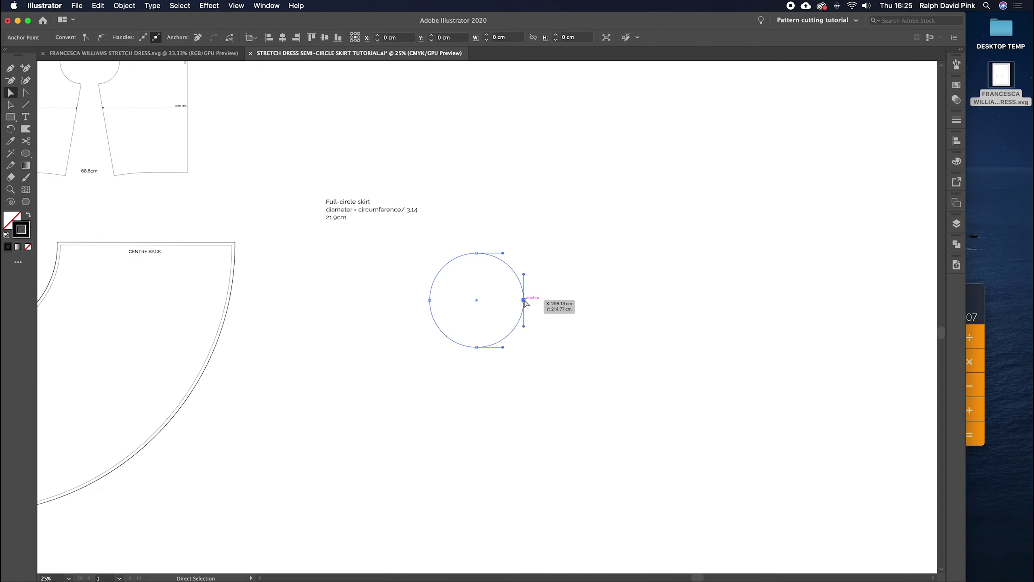
click(25, 141)
click(477, 253)
Step: Measure the opened circle's path length in the document information
key(a)
click(509, 268)
click(956, 265)
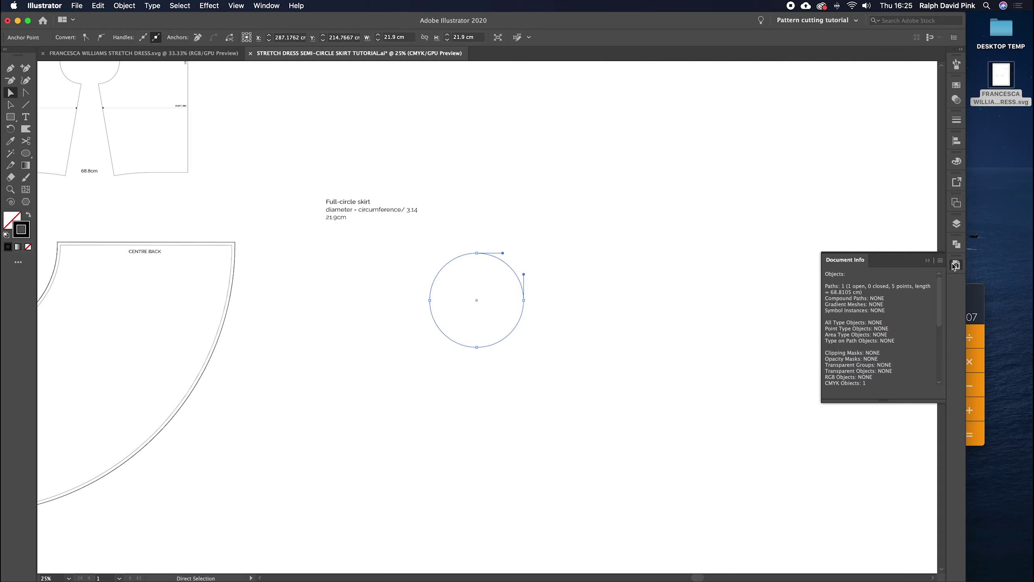
Step: Move the opened 21.9 cm circle about 26 cm right and 13.5 cm up, away from the full-circle skirt notes
click(928, 260)
click(444, 311)
scroll(444, 311, up, 2)
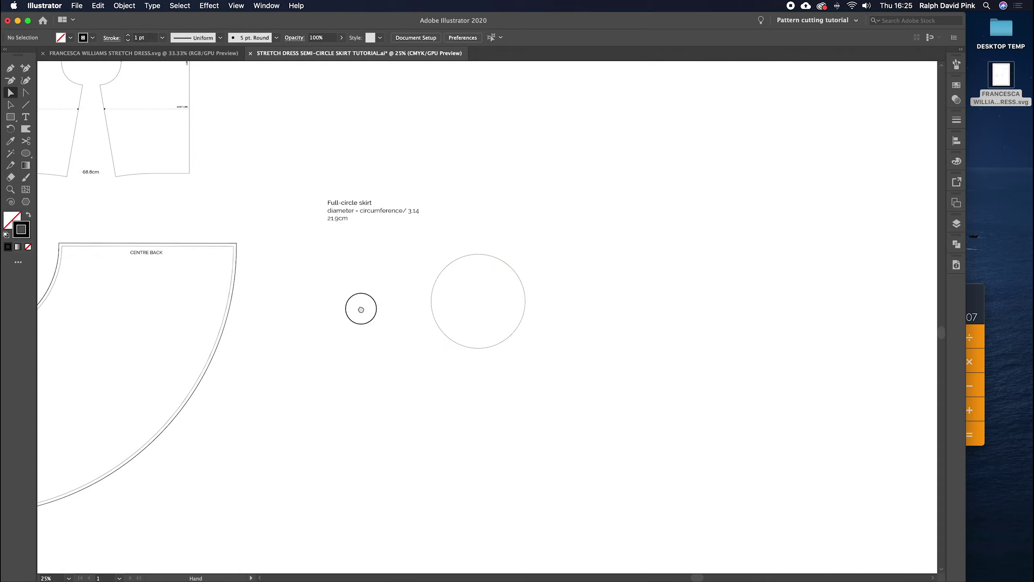
key(v)
drag(572, 272, 638, 225)
click(709, 298)
scroll(642, 302, right, 5)
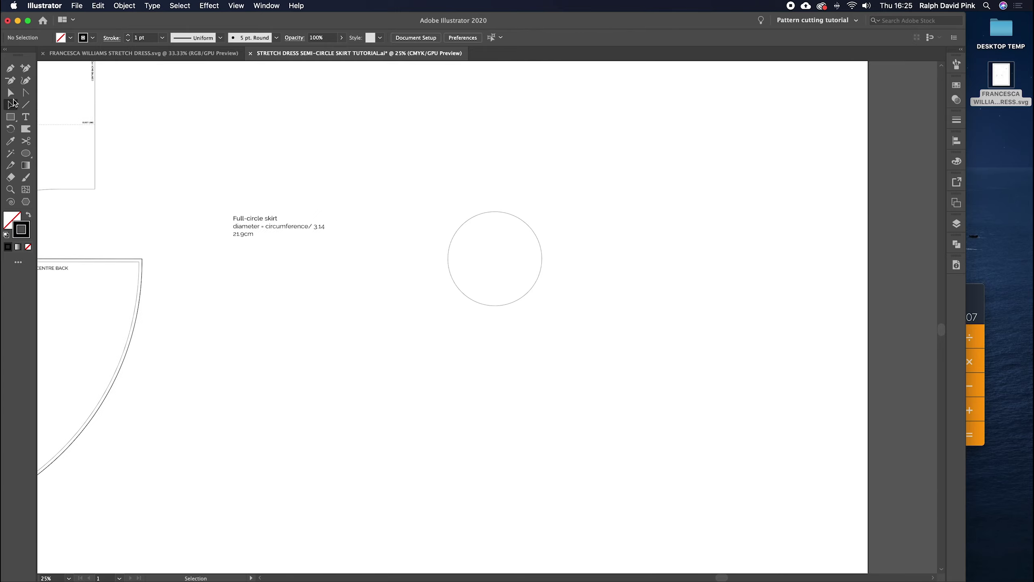
Step: Cut the 21.9 cm circle at its left and right anchor points with the Scissors tool and delete the upper half
click(448, 256)
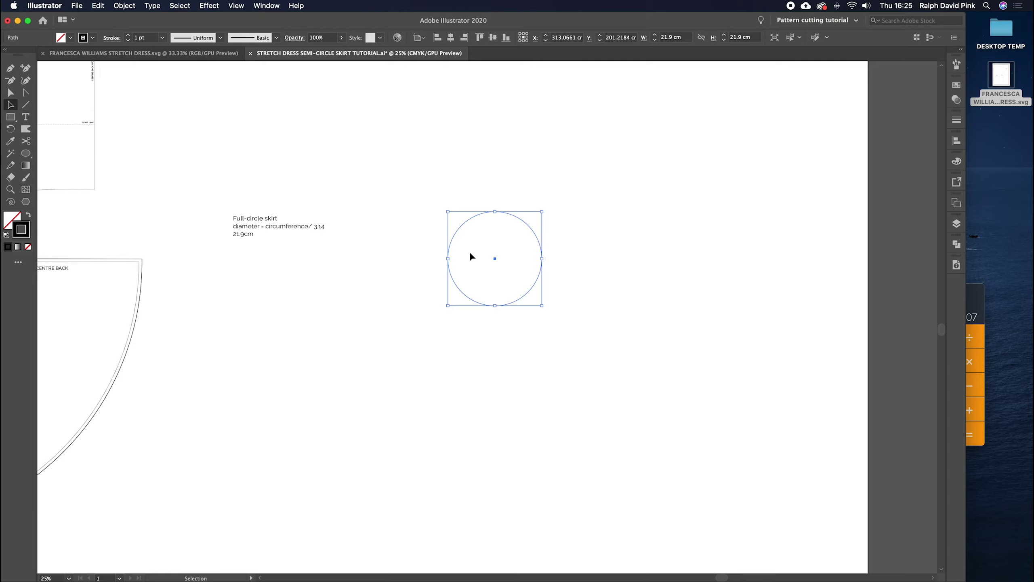
click(26, 141)
click(448, 258)
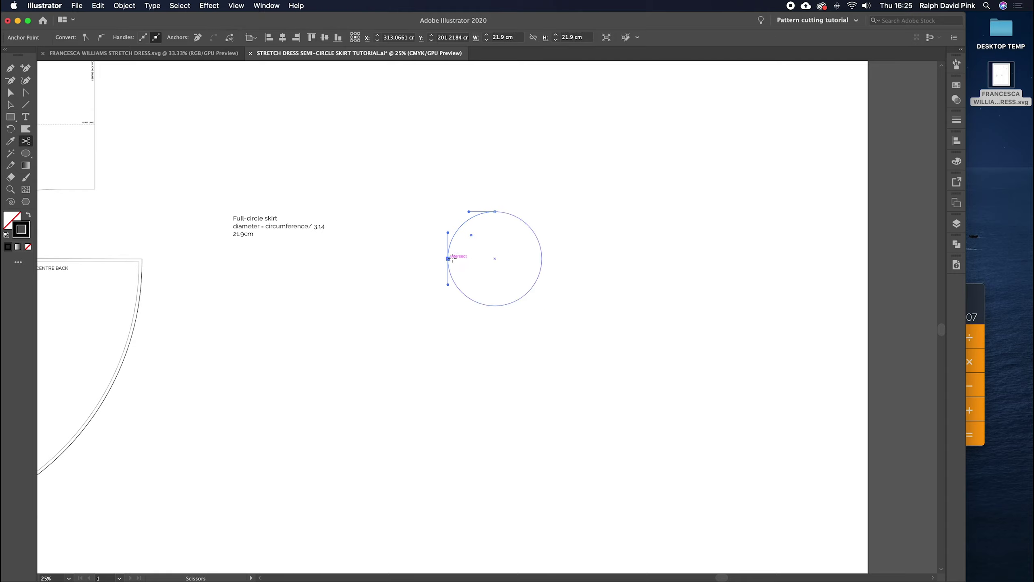
click(542, 258)
key(a)
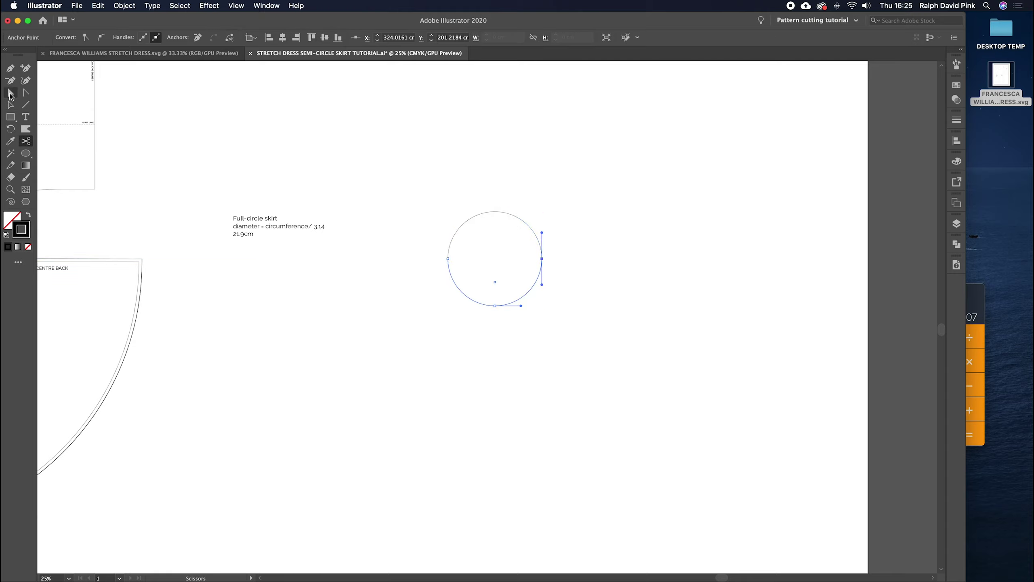
click(470, 213)
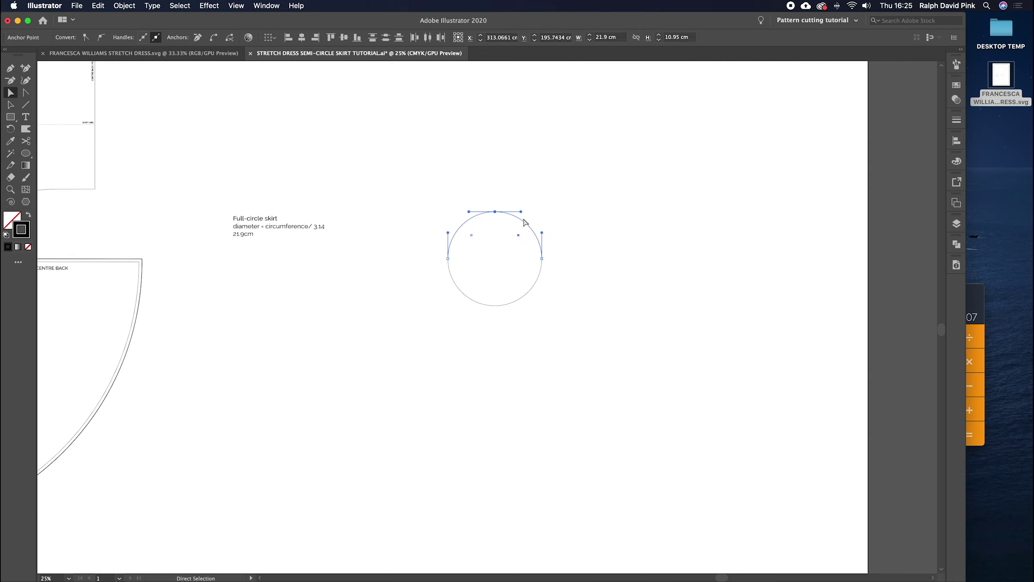
key(Delete)
Step: Set the stroke weight of the remaining lower semi-circle to 2 pt and deselect it
drag(519, 237, 480, 331)
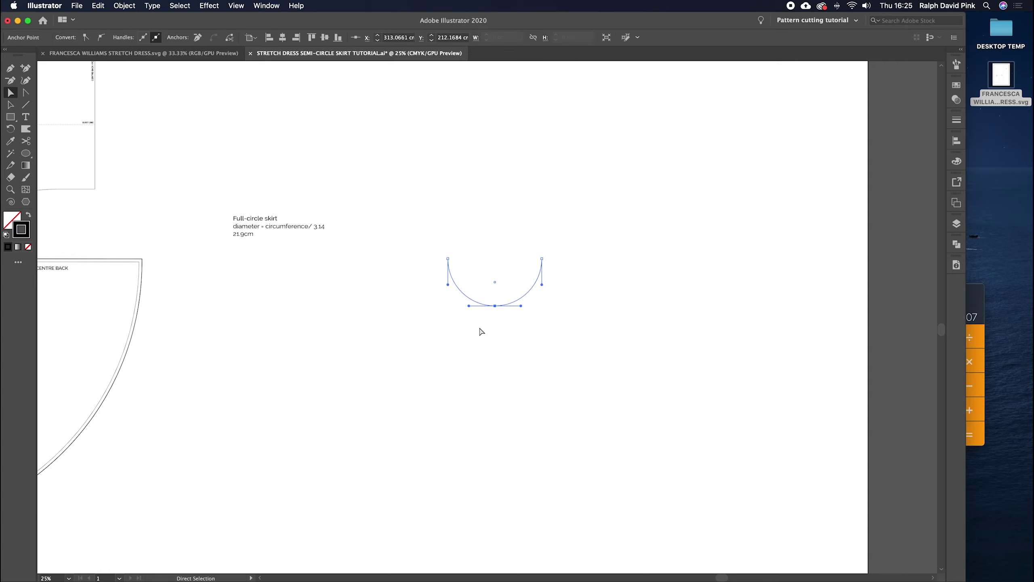
drag(594, 248, 431, 356)
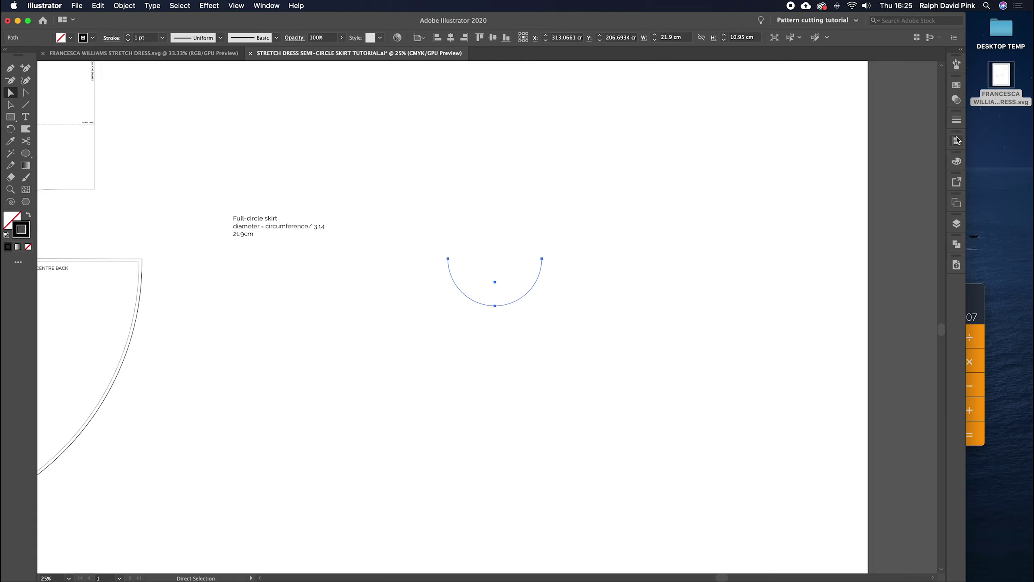
click(957, 121)
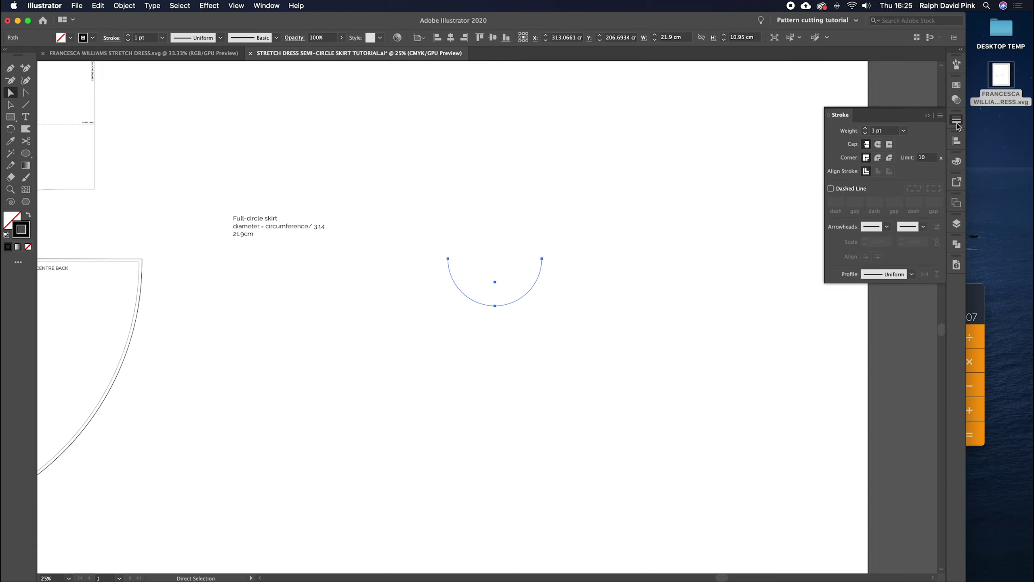
click(932, 116)
click(577, 318)
scroll(586, 313, left, 3)
scroll(586, 313, down, 1)
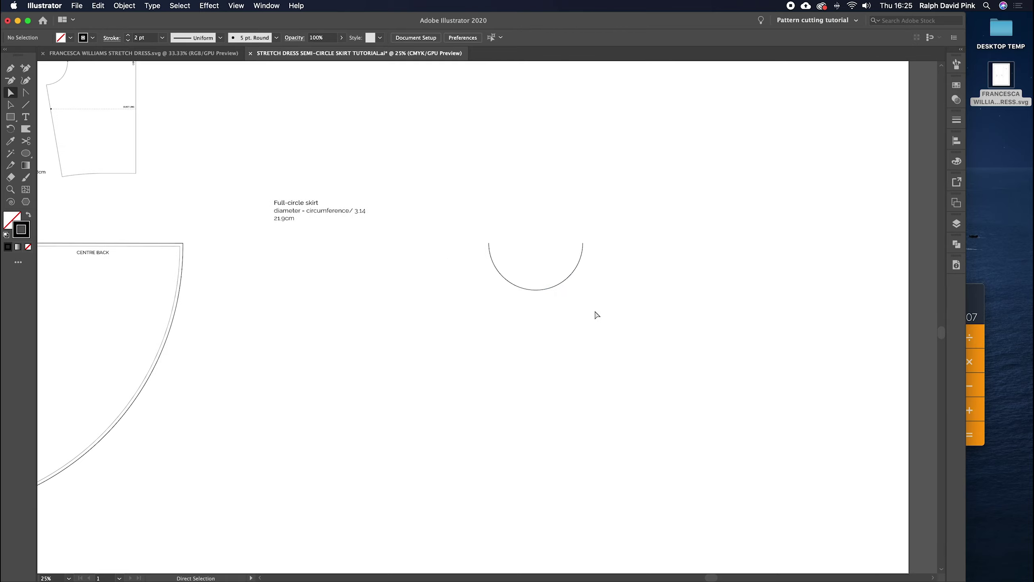
key(v)
scroll(583, 322, left, 2)
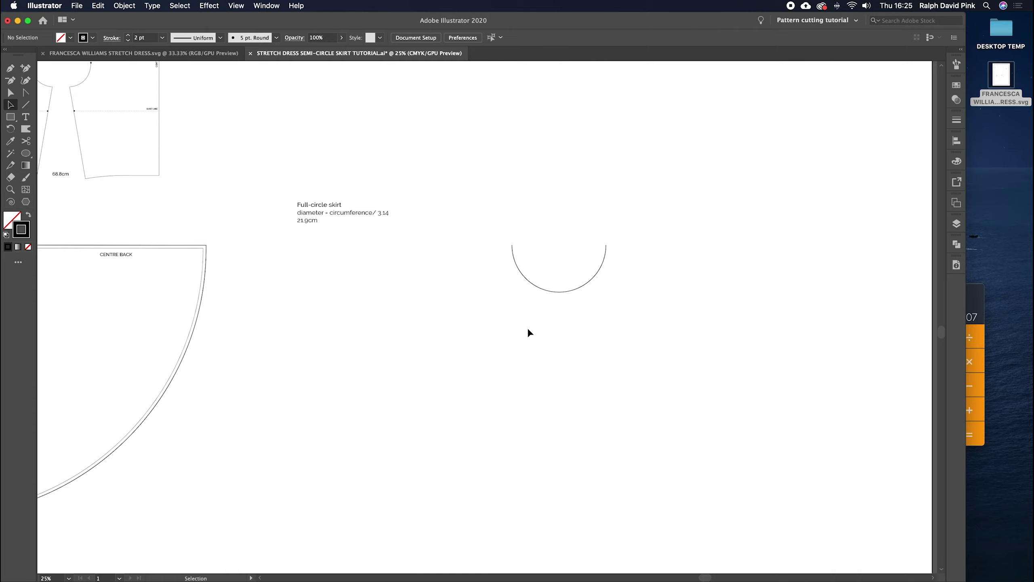
key(l)
key(super+equal)
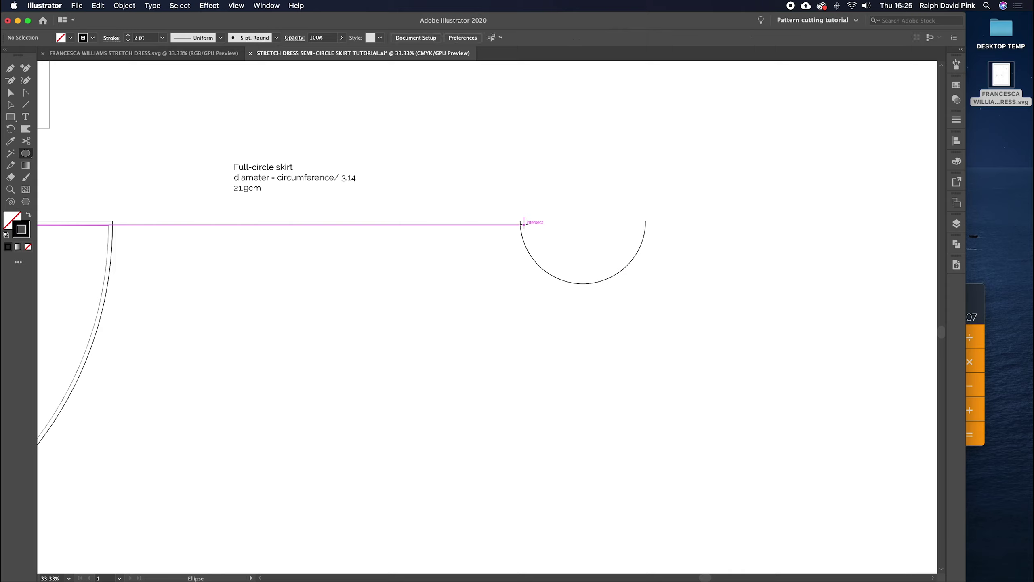
click(509, 139)
click(291, 381)
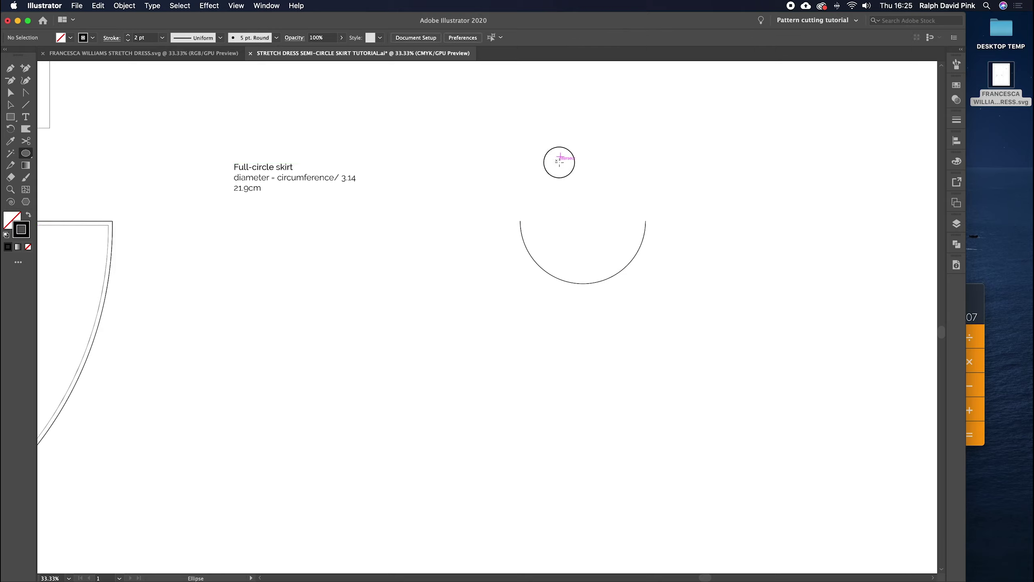
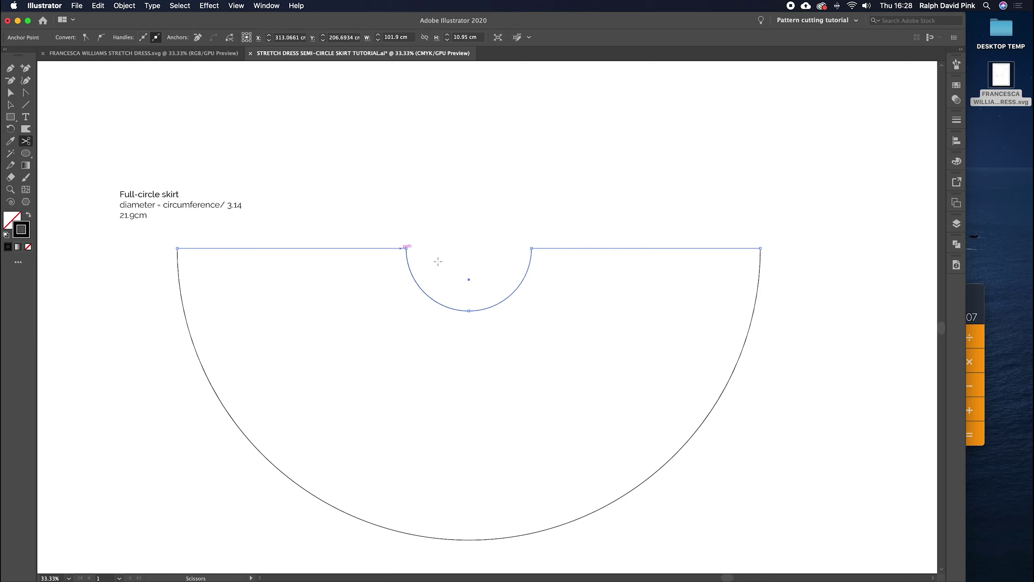
Step: Cut the skirt outline at both ends of the waist curve and measure the waist curve's path length in the document information
click(405, 248)
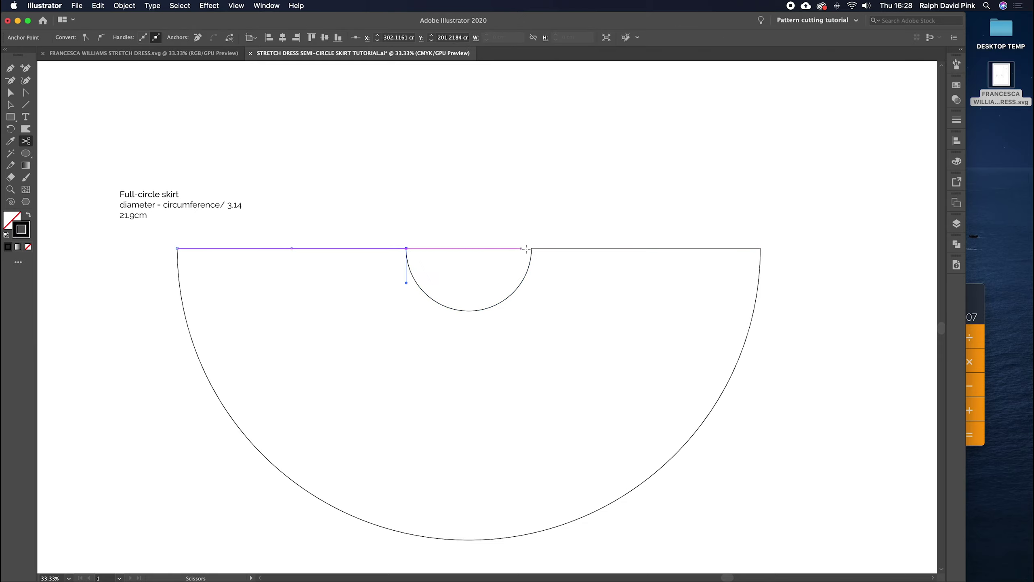
click(531, 248)
key(a)
click(489, 311)
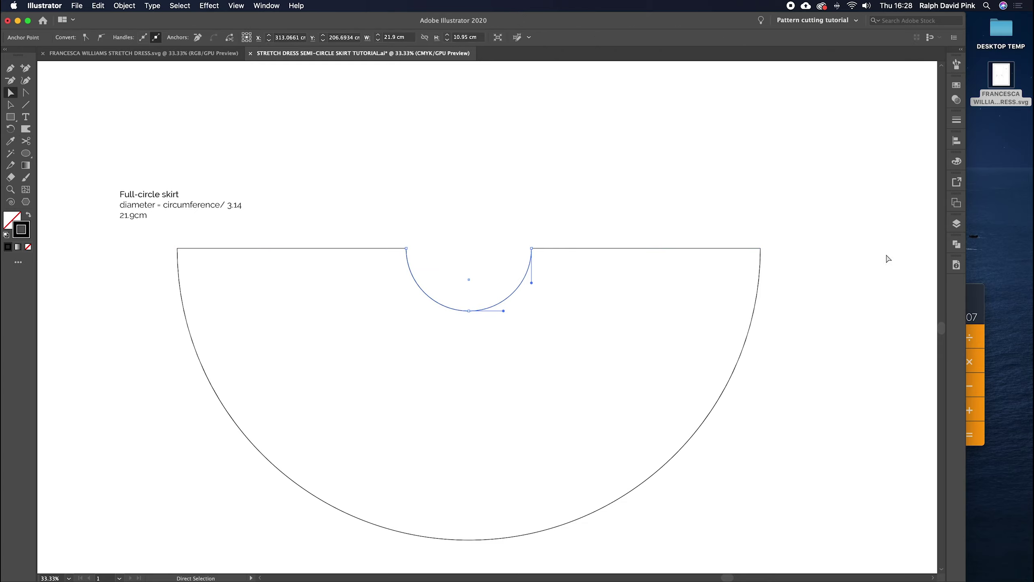
click(956, 266)
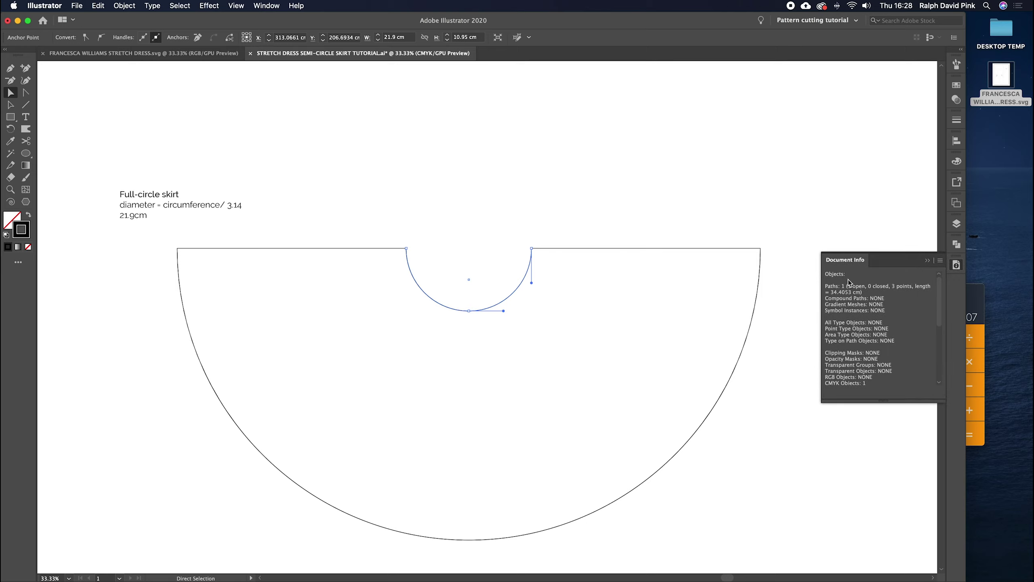
click(325, 201)
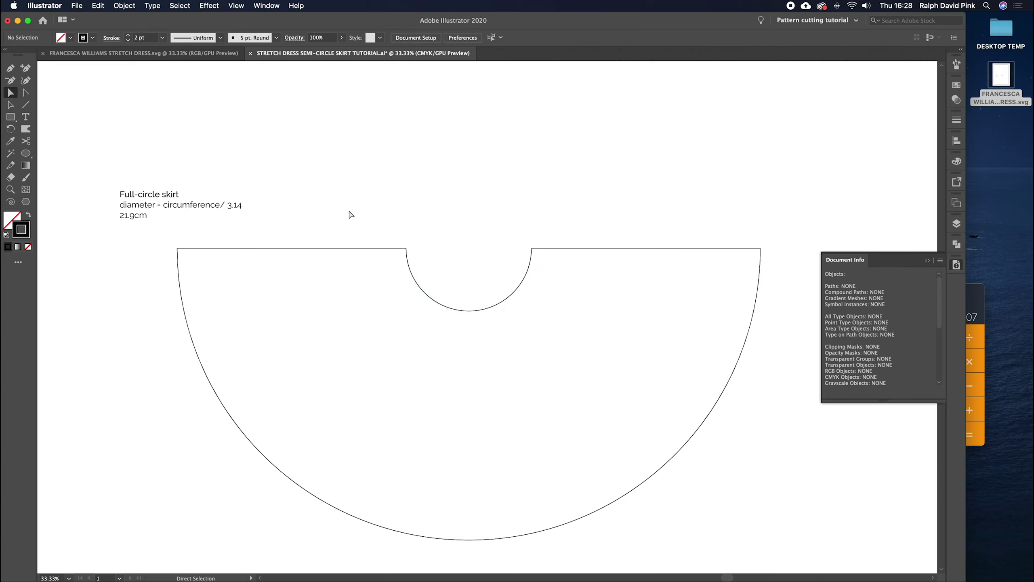
Step: Measure the lengths of the two straight edges on either side of the waist curve
key(super+minus)
scroll(366, 253, right, 2)
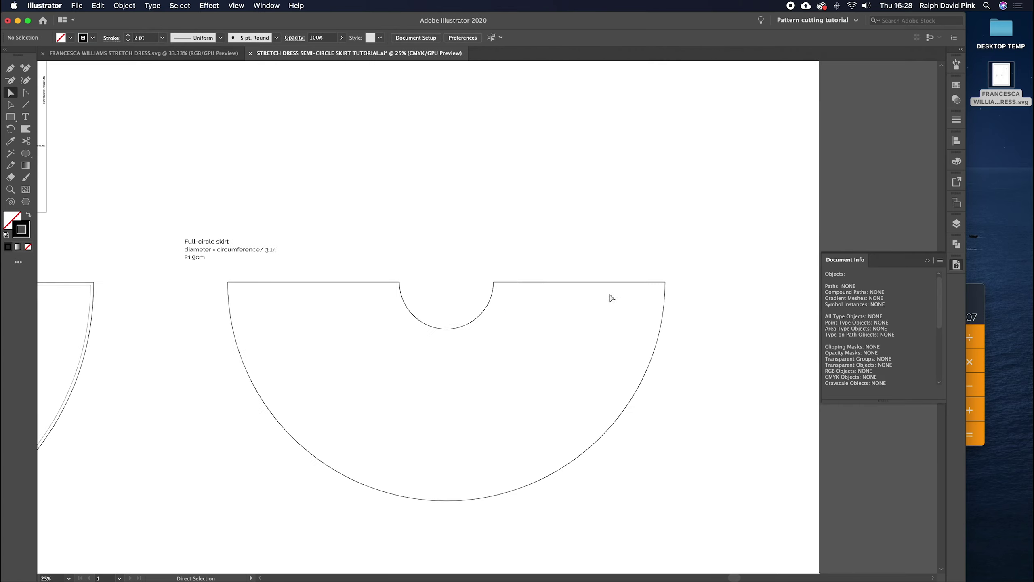
click(531, 282)
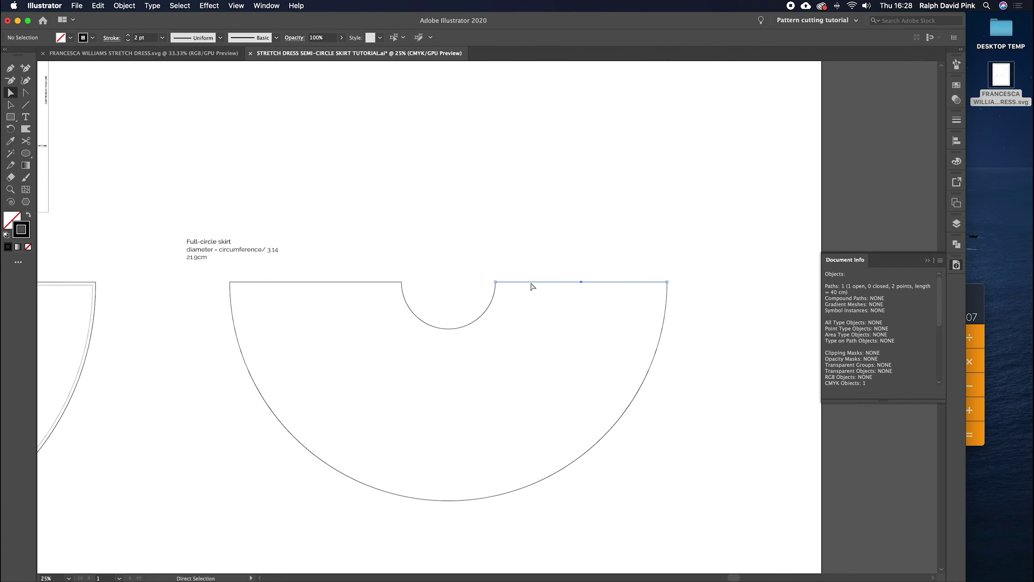
click(354, 282)
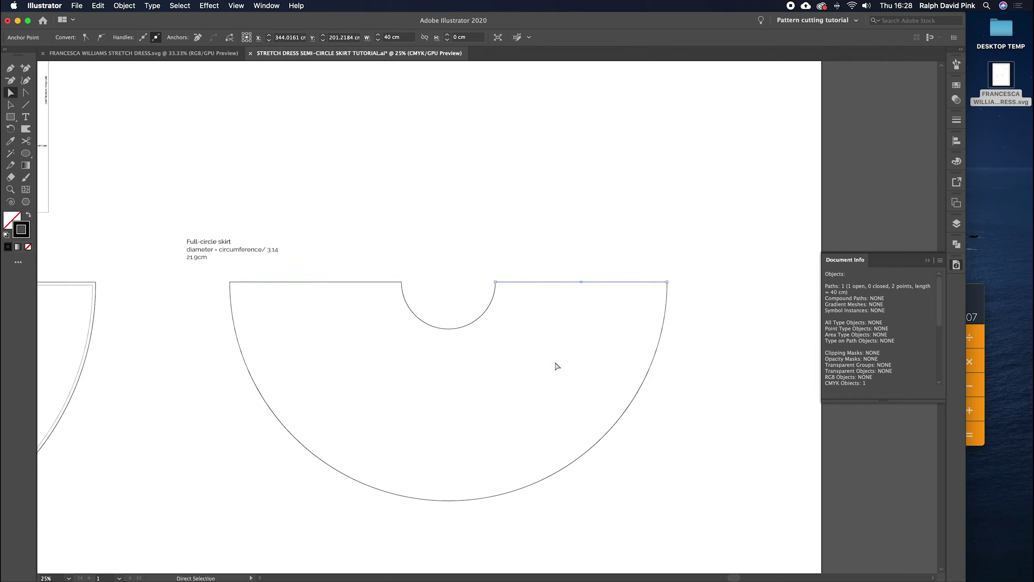
click(316, 330)
Step: Add the label "SIDE SEAM/ FOLD LINE" in Raleway Medium at about 31.5 pt just below the skirt's left straight edge
key(t)
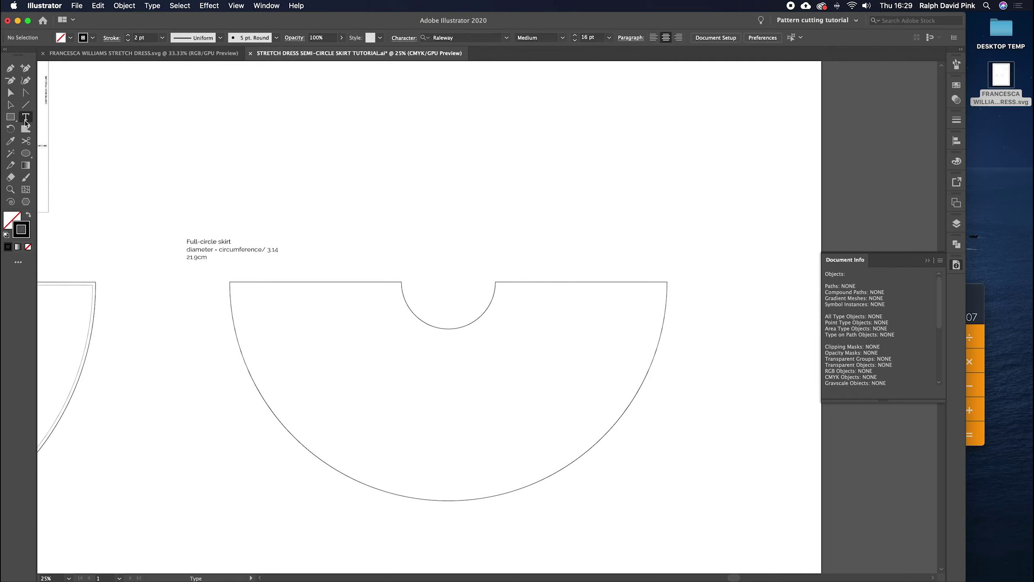
click(308, 347)
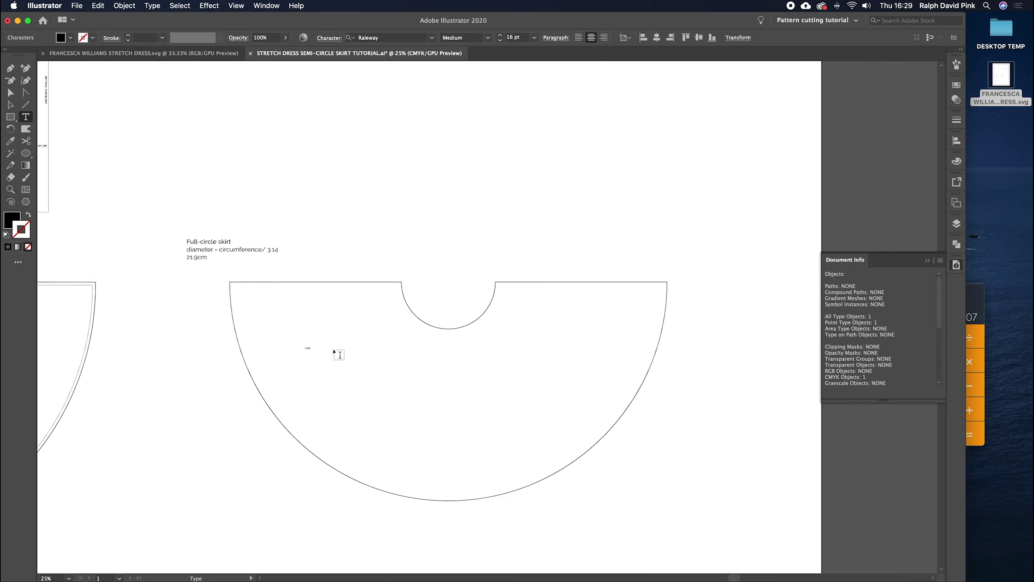
key(super+a)
key(Escape)
drag(323, 344, 339, 290)
click(388, 351)
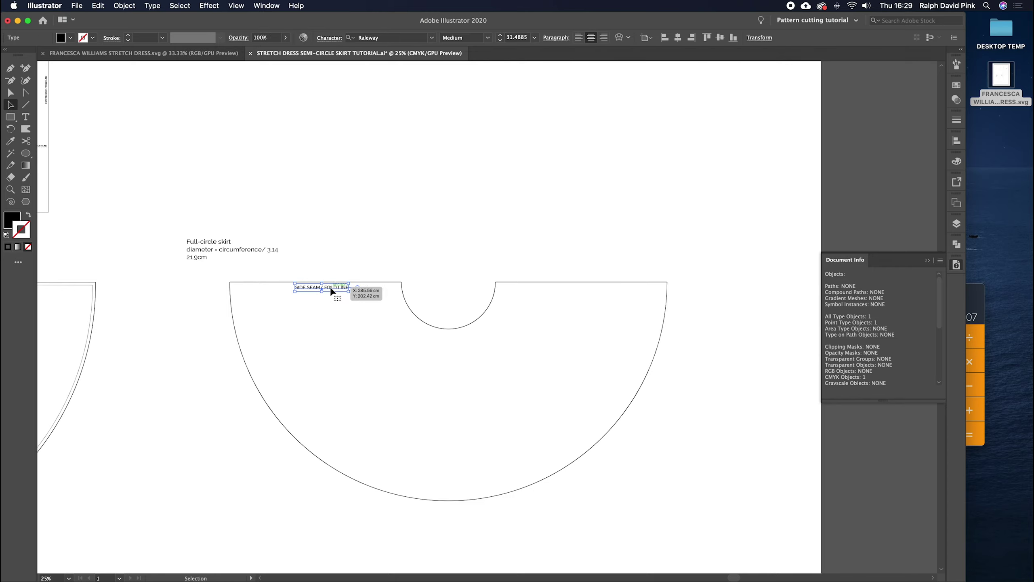
Step: Duplicate the "SIDE SEAM/ FOLD LINE" label and place the copy just below the skirt's right straight edge
key(super+c)
key(super+v)
drag(500, 319, 592, 289)
click(544, 347)
Step: Draw a vertical 40 cm line from the lowest point of the waist curve down to the hem
key(backslash)
drag(449, 328, 448, 499)
drag(479, 379, 455, 358)
key(v)
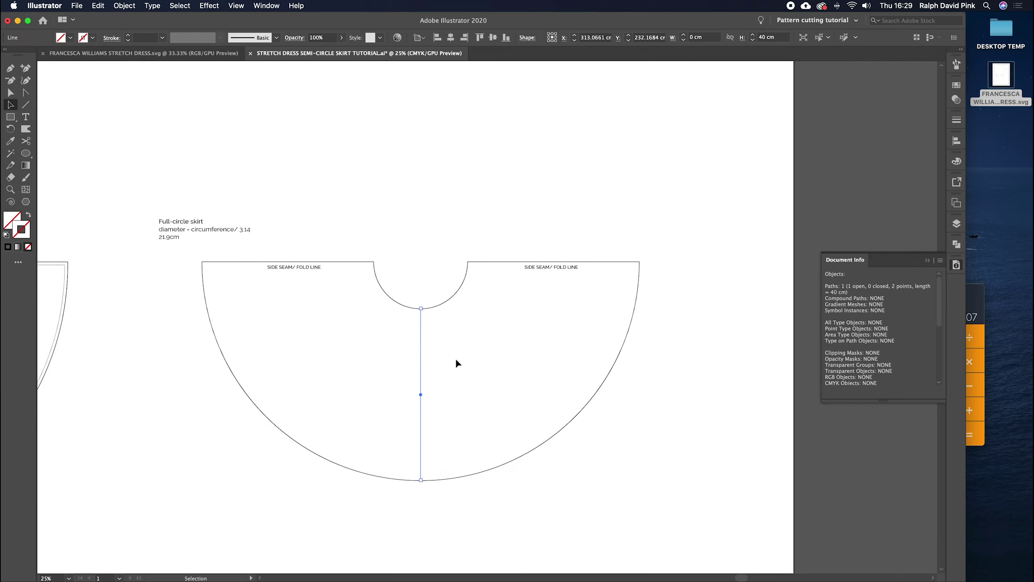
key(Delete)
key(super+z)
click(420, 352)
drag(456, 342, 324, 327)
click(375, 342)
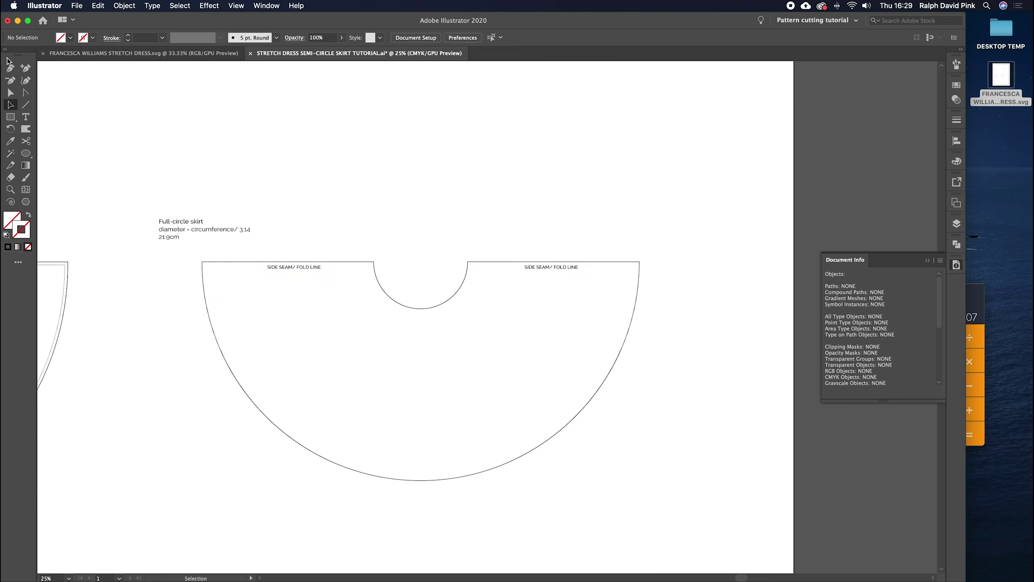
Step: Apply a black (000000) stroke to the vertical centre line between the waist curve and the hem
key(a)
drag(391, 351, 496, 387)
click(452, 407)
click(422, 452)
click(446, 376)
click(422, 385)
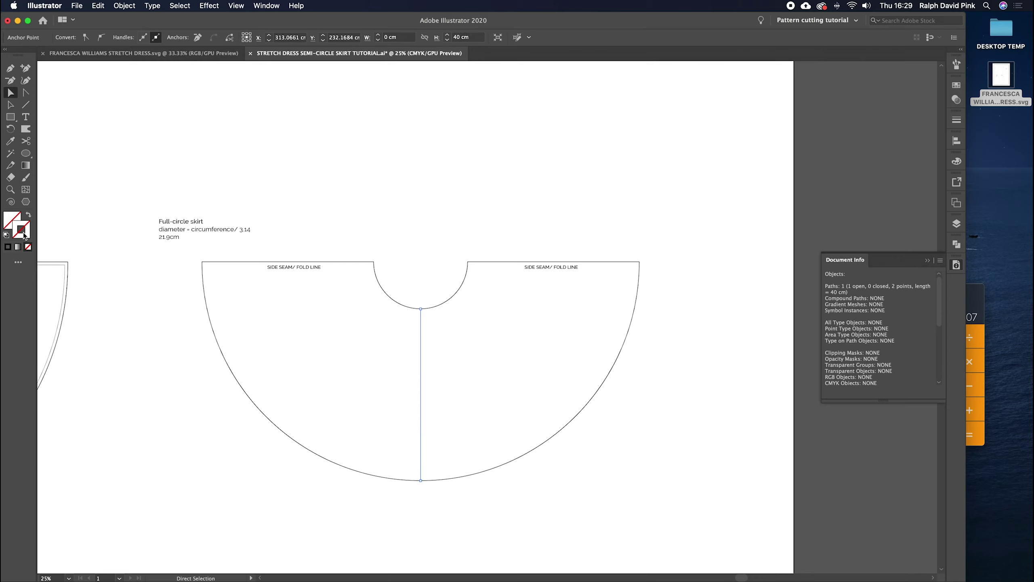
double_click(20, 231)
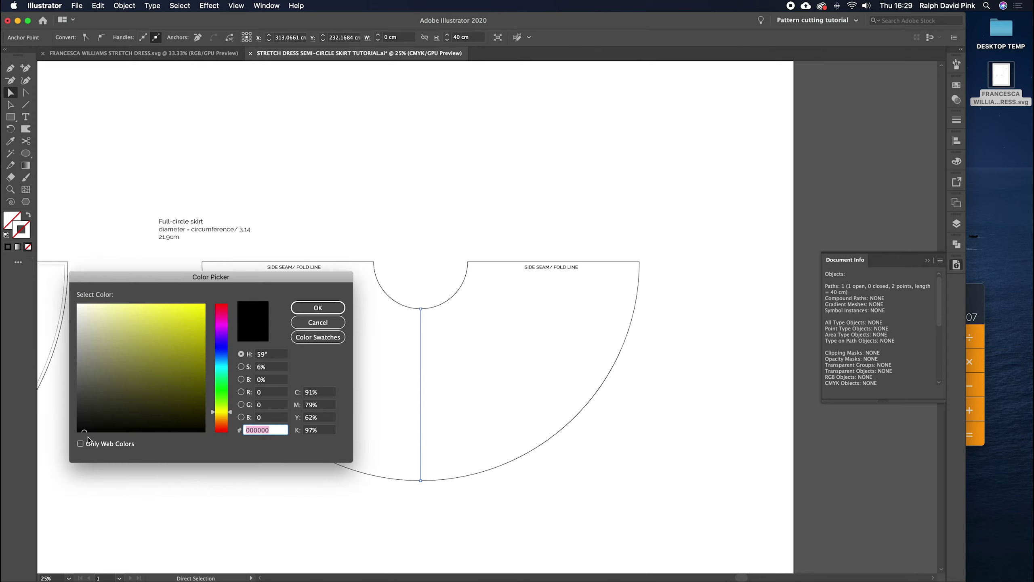
click(318, 307)
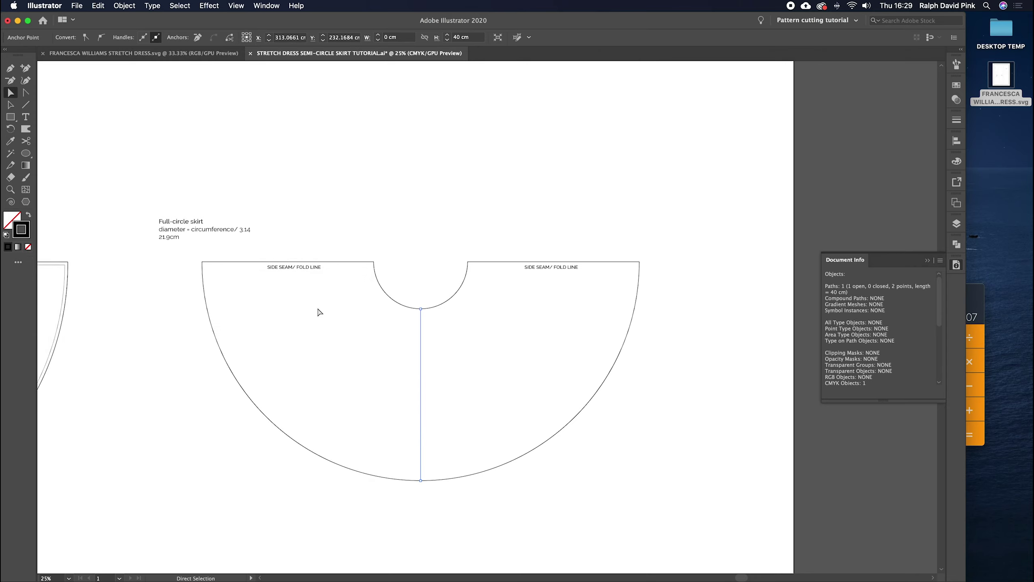
click(514, 340)
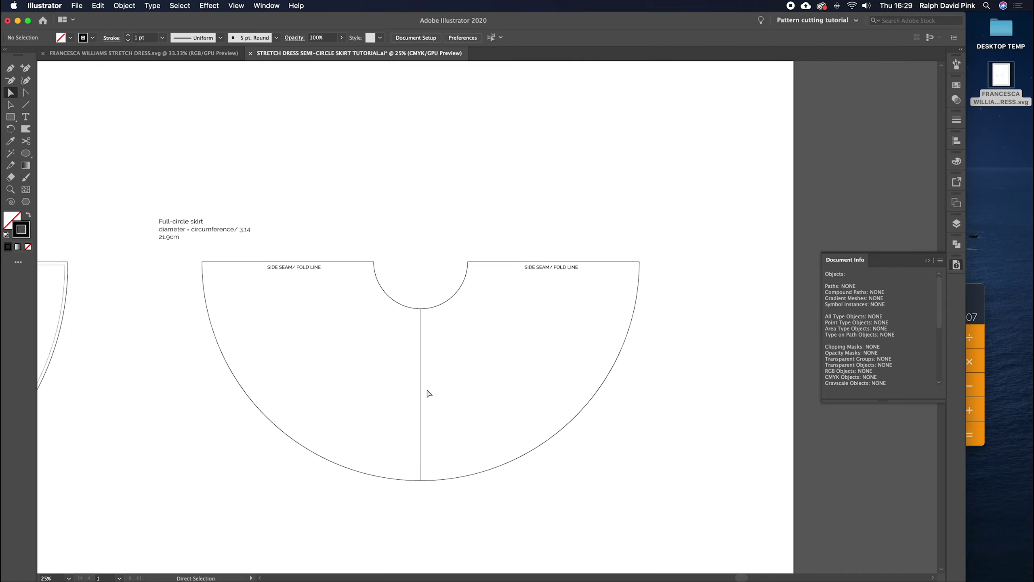
Step: Add a vertical "CENTRE FRONT/ CENTRE BACK" label alongside the centre line, matching the text style of the side seam labels
key(t)
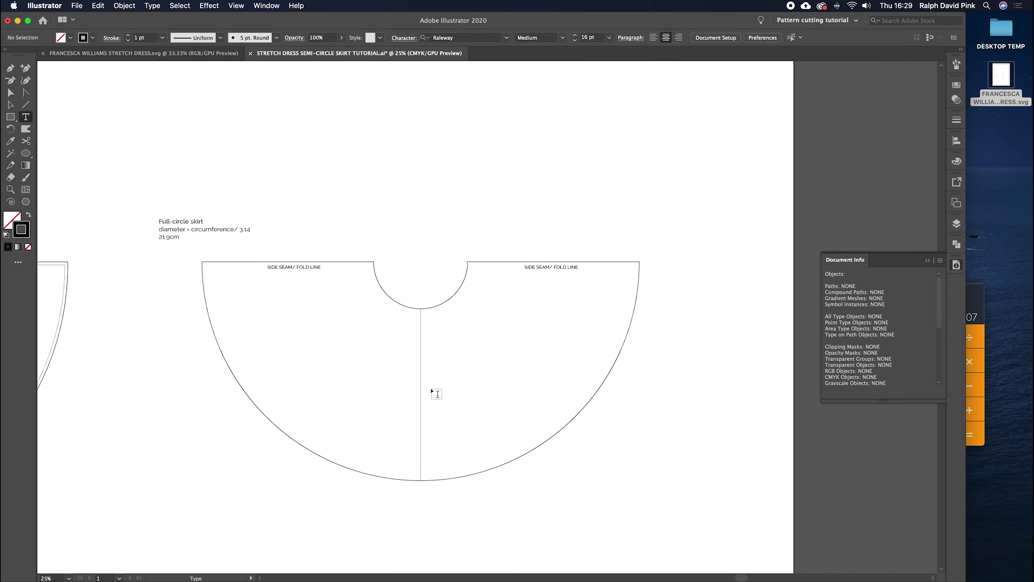
click(476, 386)
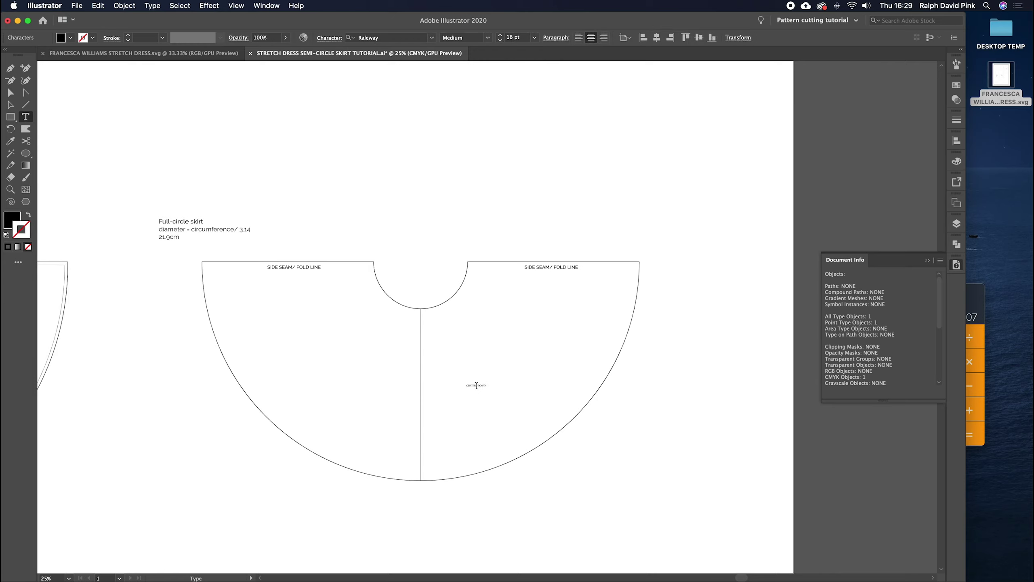
key(Escape)
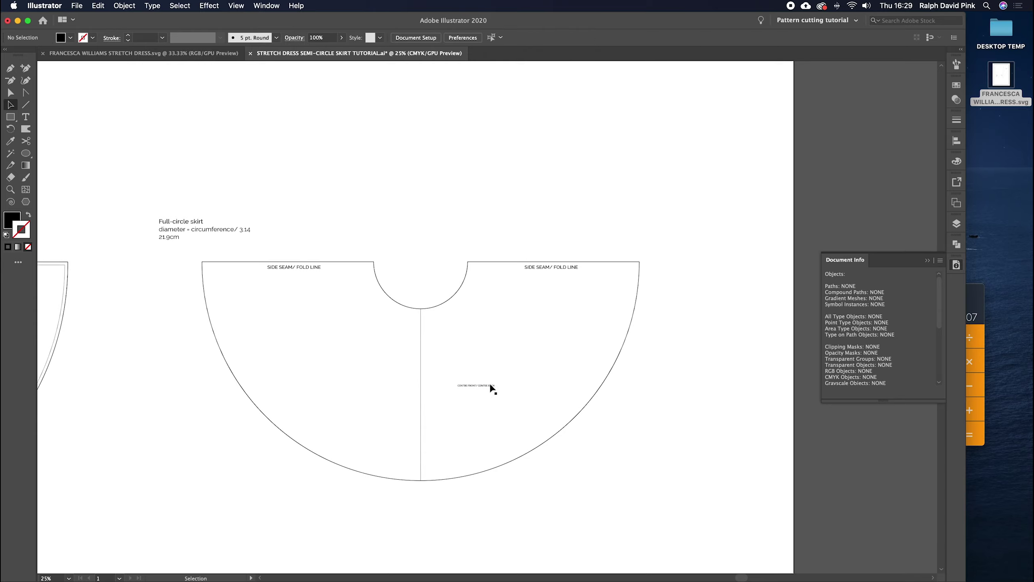
drag(492, 383, 427, 387)
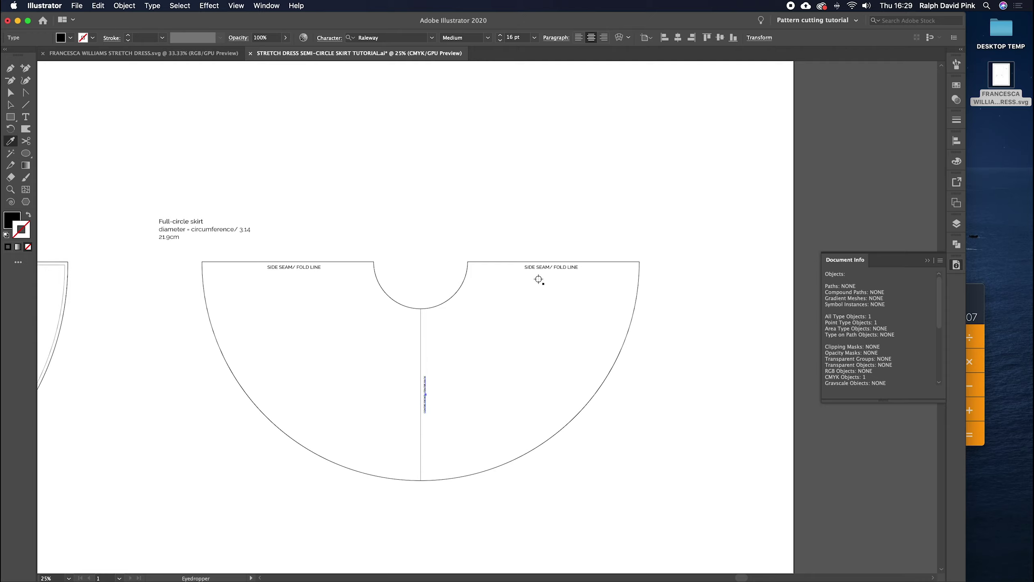
click(432, 374)
drag(432, 373, 426, 374)
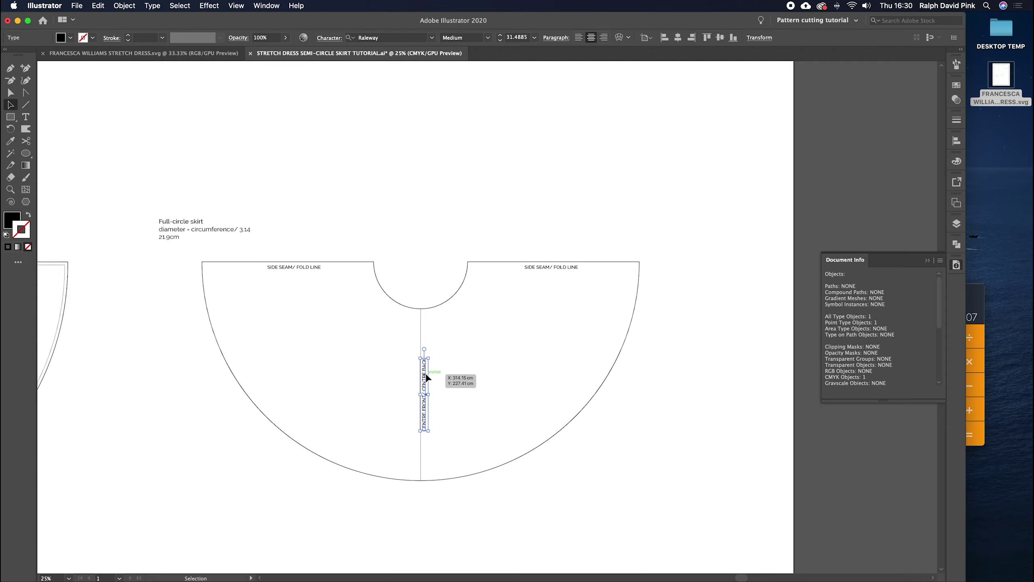
click(453, 362)
drag(299, 247, 617, 506)
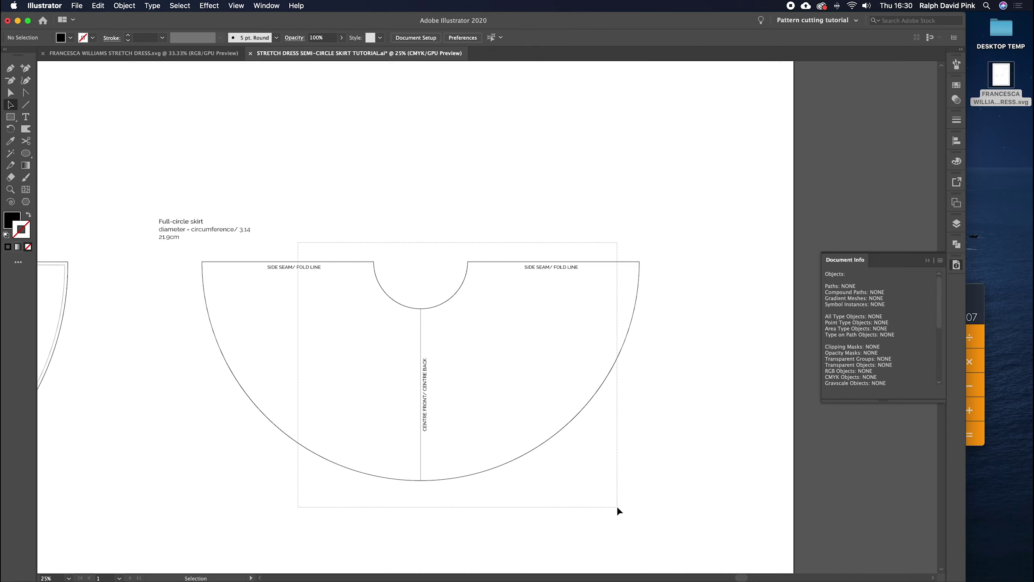
click(556, 342)
key(a)
scroll(554, 338, left, 3)
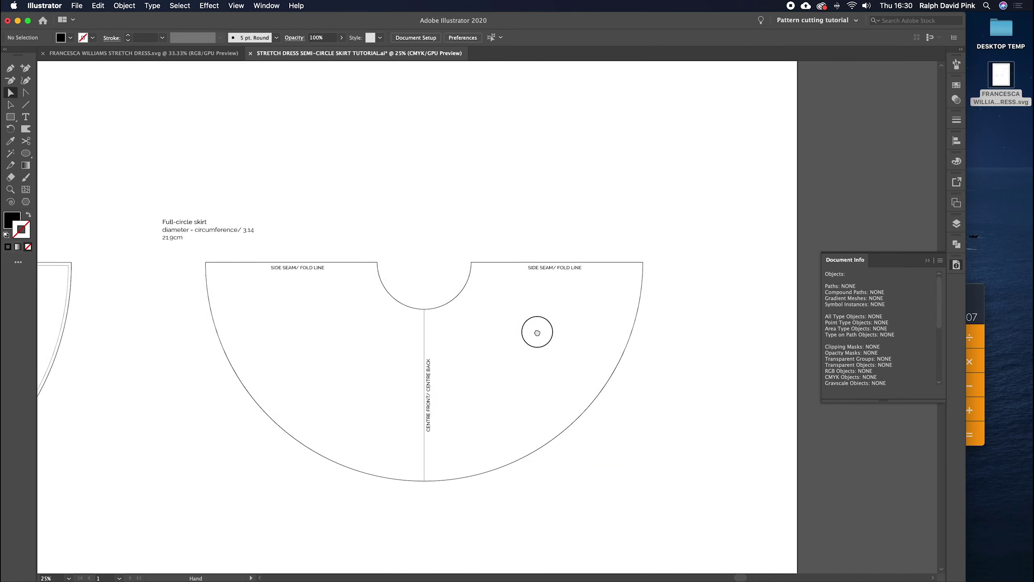
Step: Offset the full-circle skirt's waist curve and hem curve by 0.7 cm with miter joins
click(9, 93)
click(417, 297)
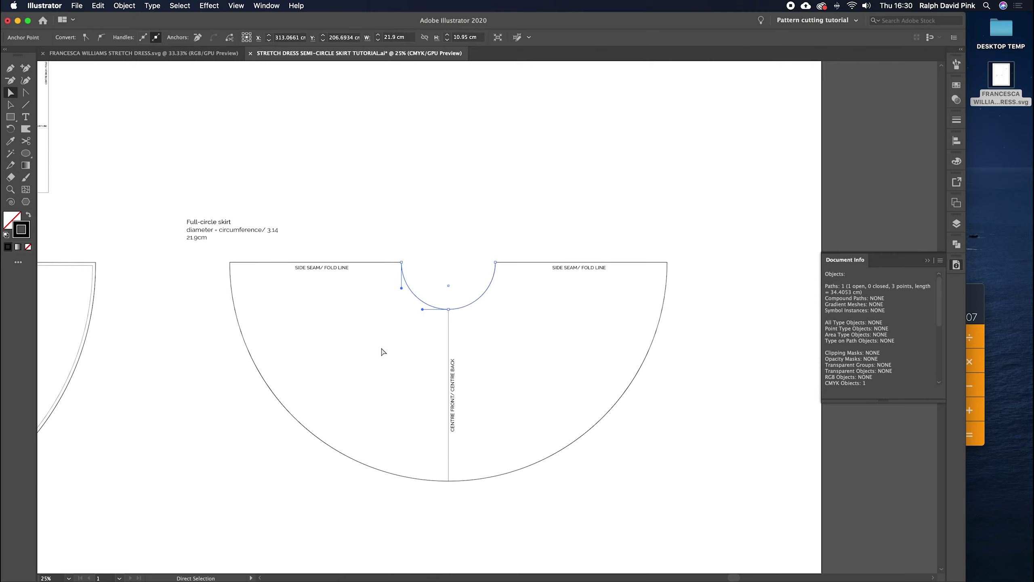
drag(340, 415, 295, 460)
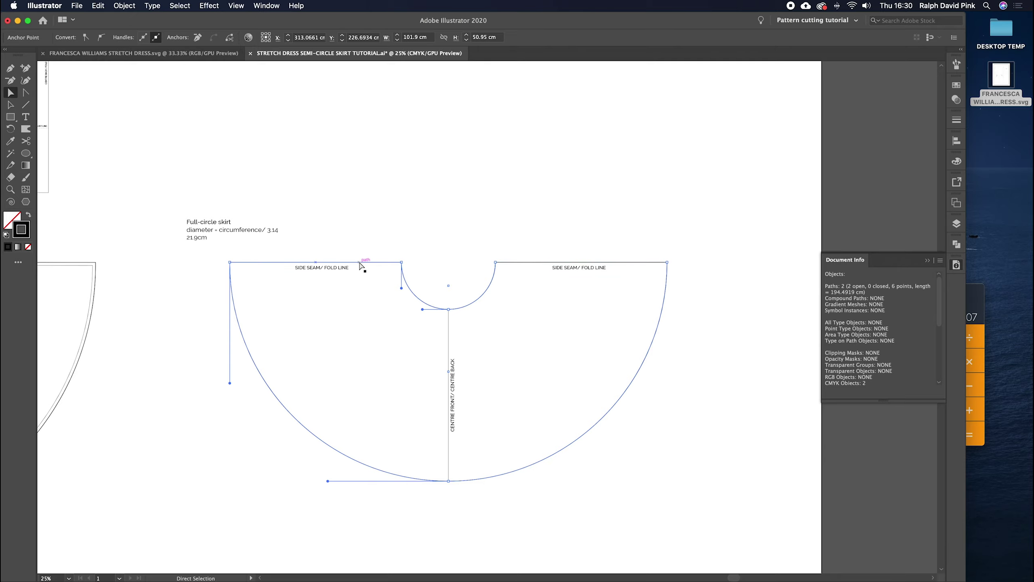
click(122, 6)
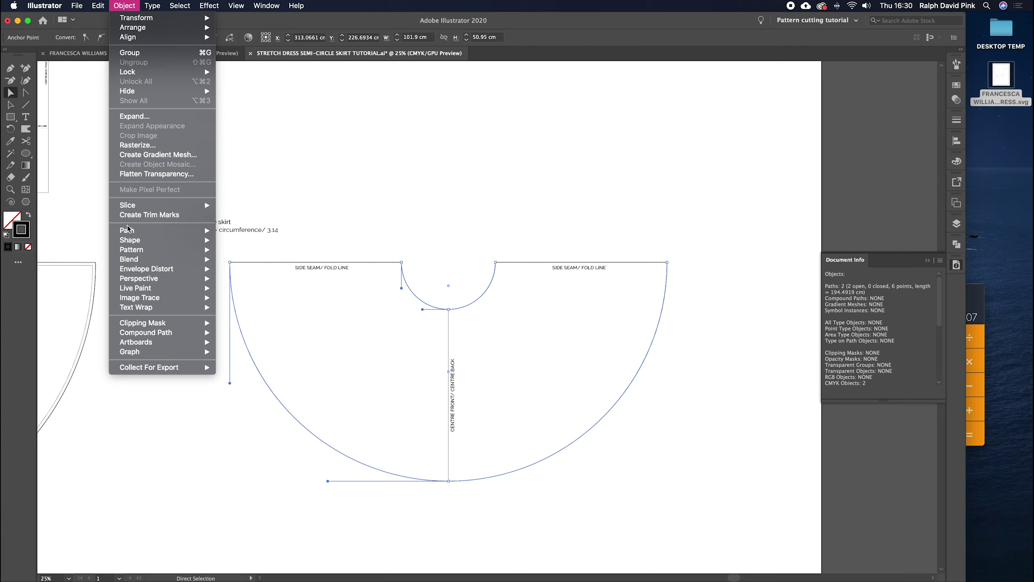
mouse_move(178, 237)
click(244, 264)
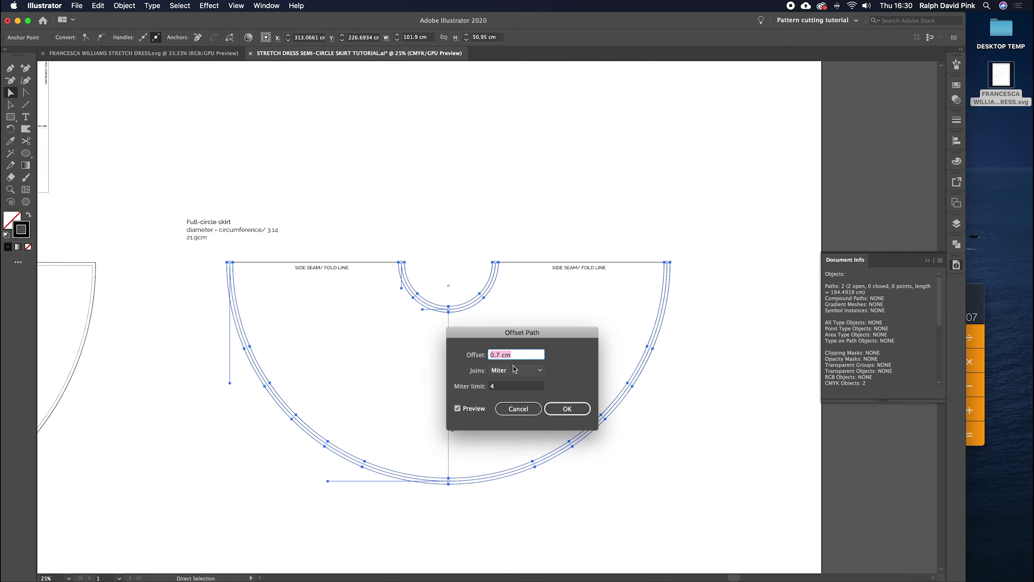
click(567, 408)
click(547, 341)
Step: Cut the waist offset outline at the two ends of its inner arc and delete the unwanted outer arc below the waist seam
key(super+equal)
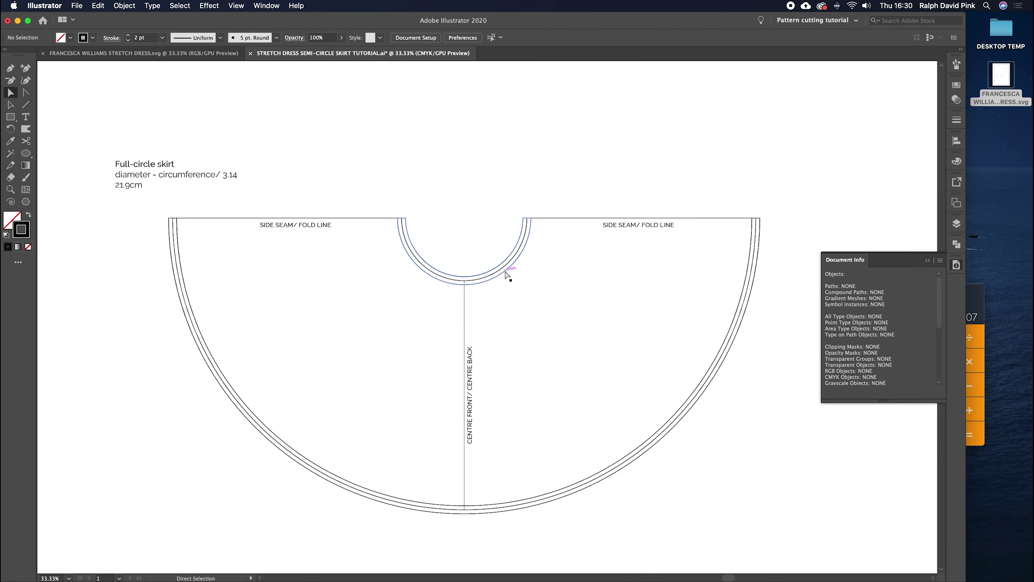
click(507, 274)
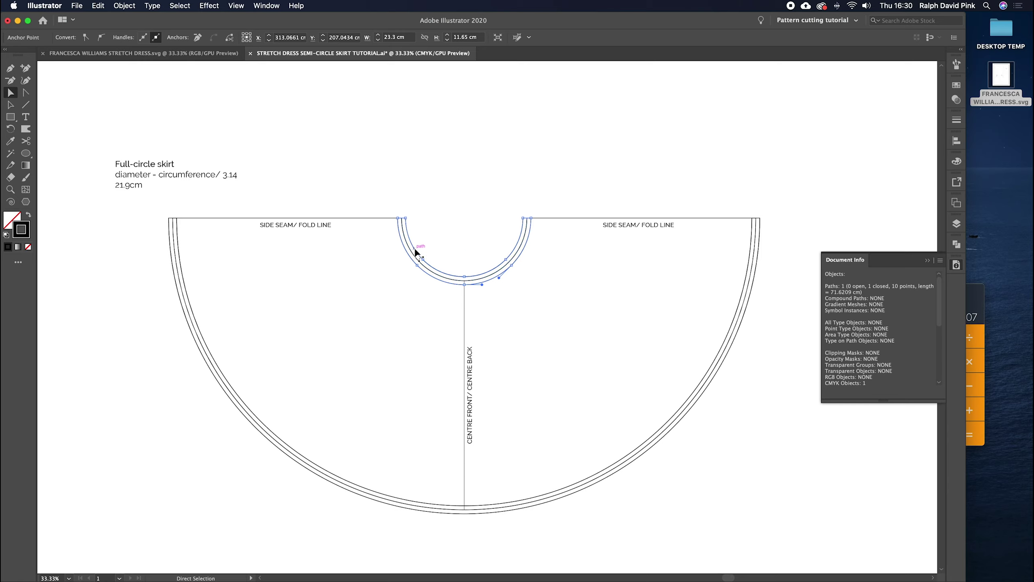
click(25, 141)
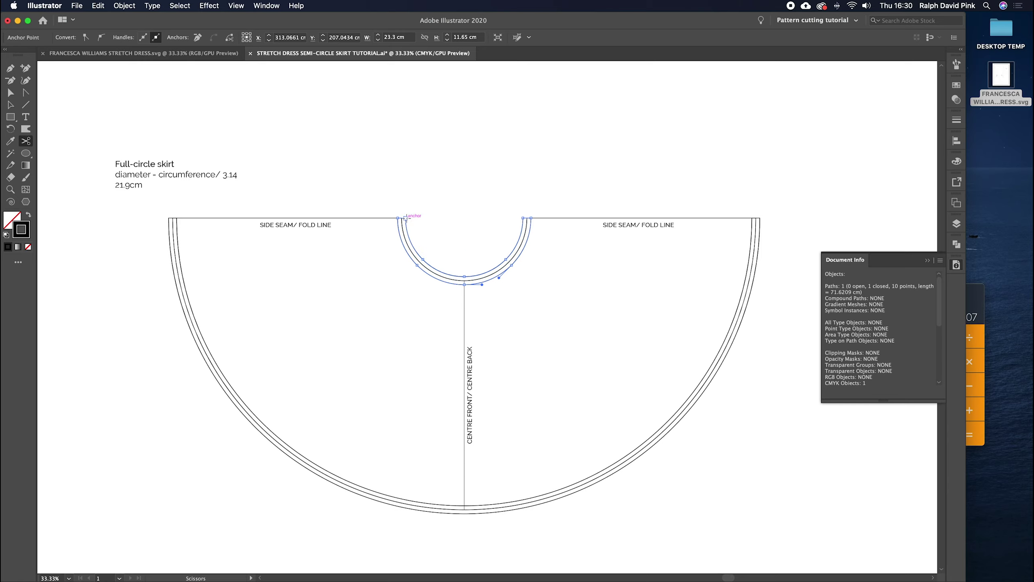
click(406, 217)
click(523, 217)
click(10, 93)
click(405, 253)
key(Delete)
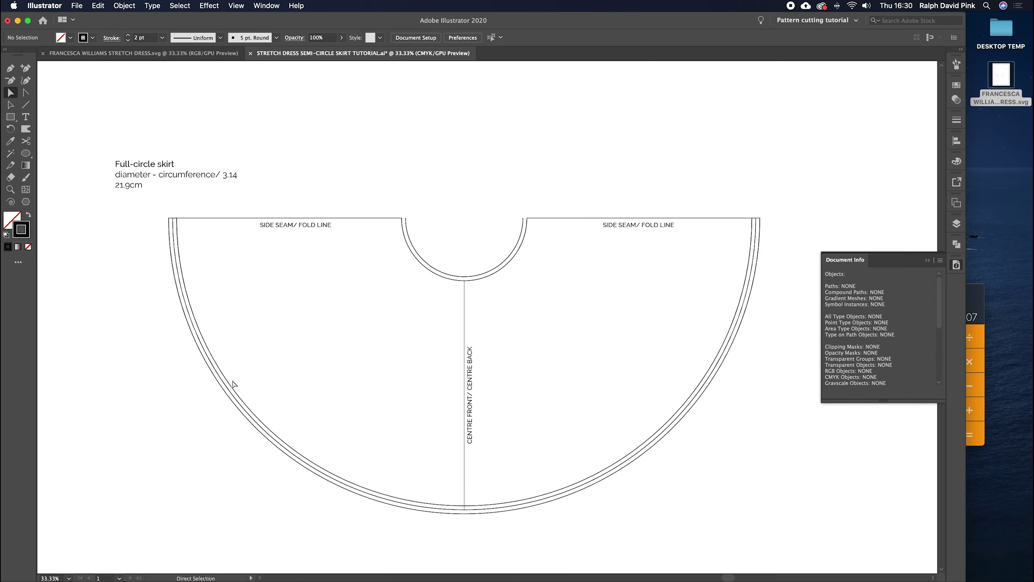
Step: Cut the hem offset outline at its two outermost ends and delete the inner arc, keeping the outer seam allowance line
click(233, 384)
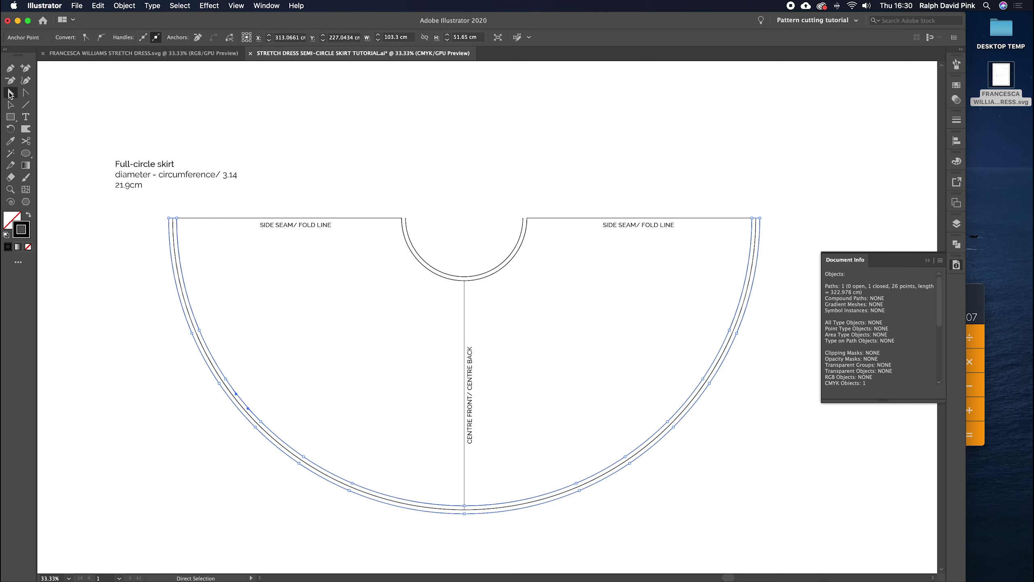
click(25, 141)
click(168, 218)
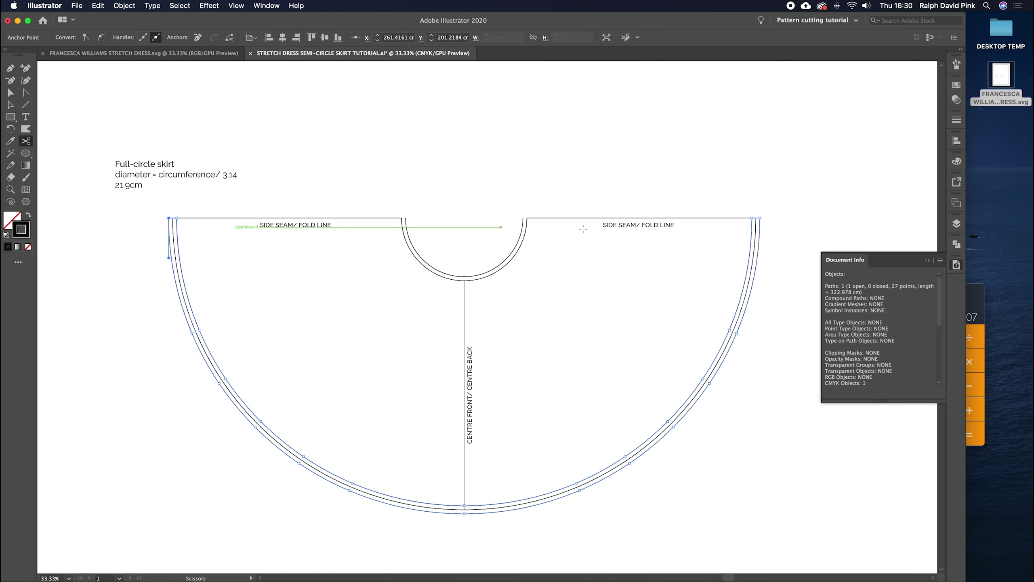
click(760, 218)
click(9, 94)
click(184, 247)
click(179, 249)
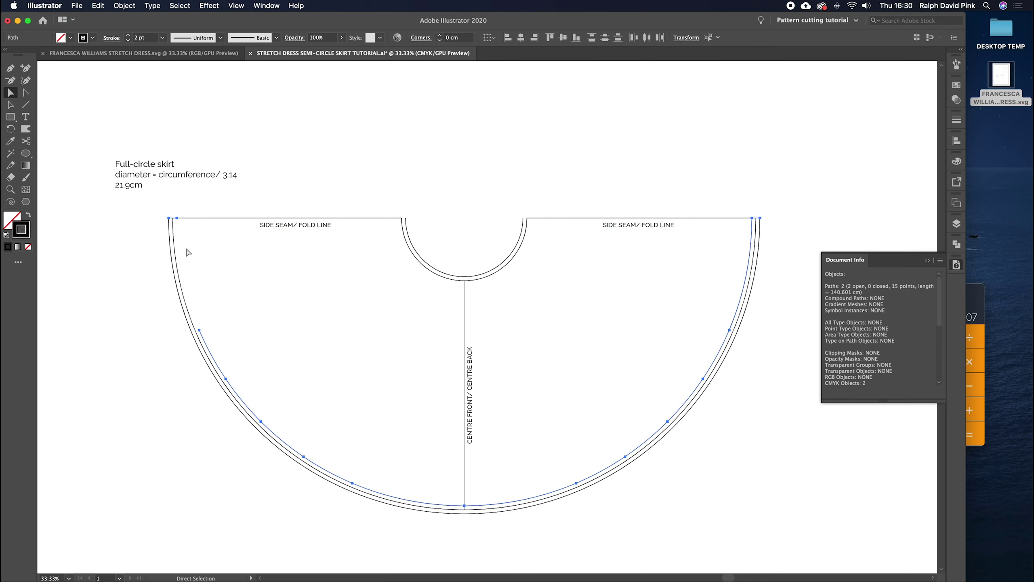
key(Delete)
click(930, 260)
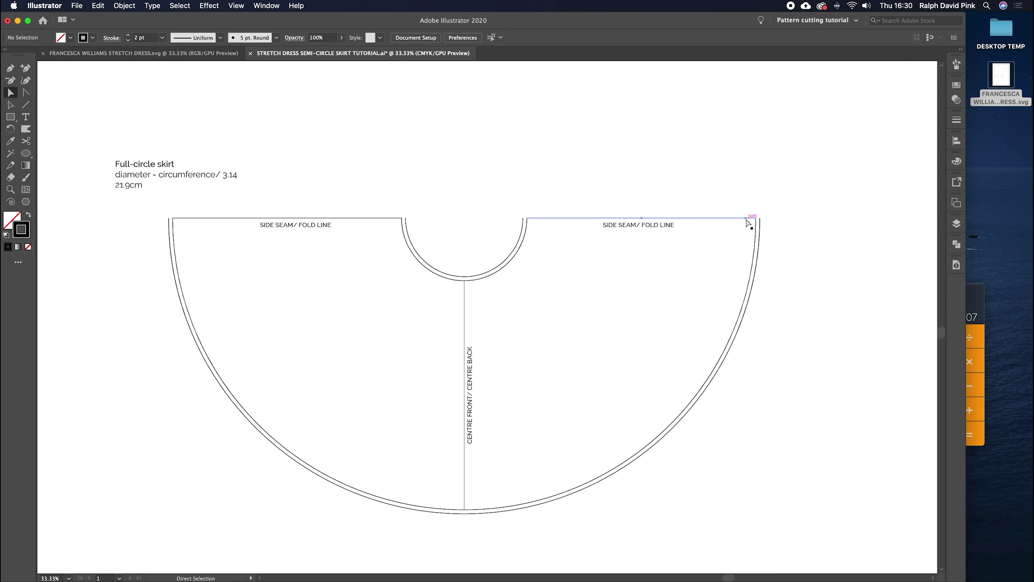
Step: Extend both ends of the right side seam line to meet the waist and hem seam allowance curves
click(746, 219)
key(super+equal)
key(space)
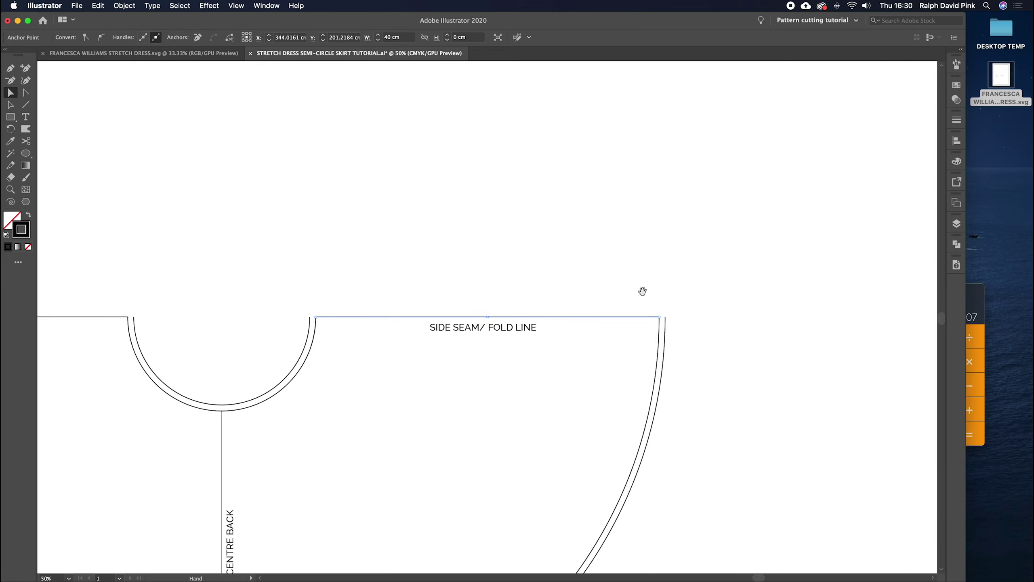
drag(642, 291, 669, 244)
click(628, 261)
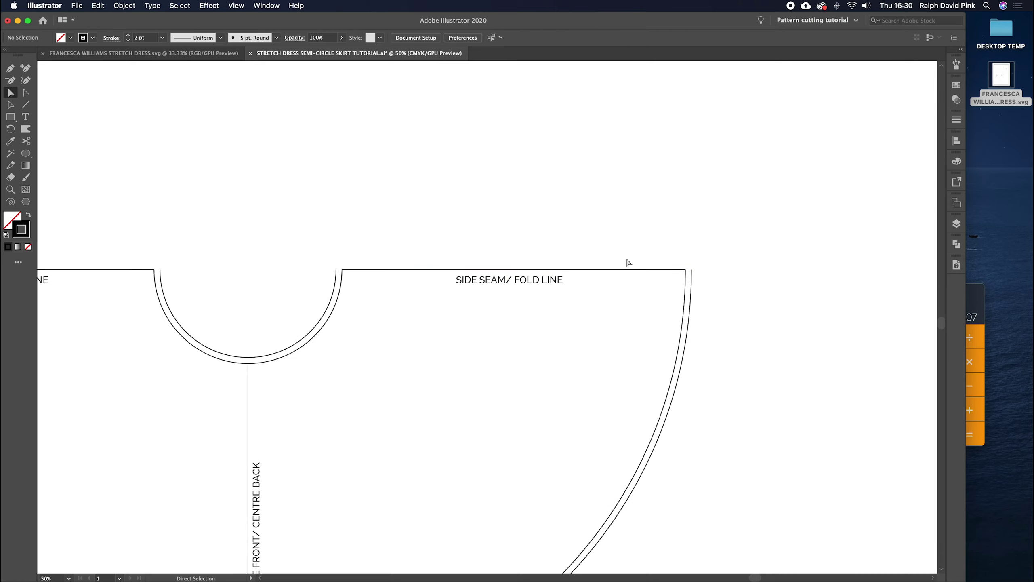
click(567, 270)
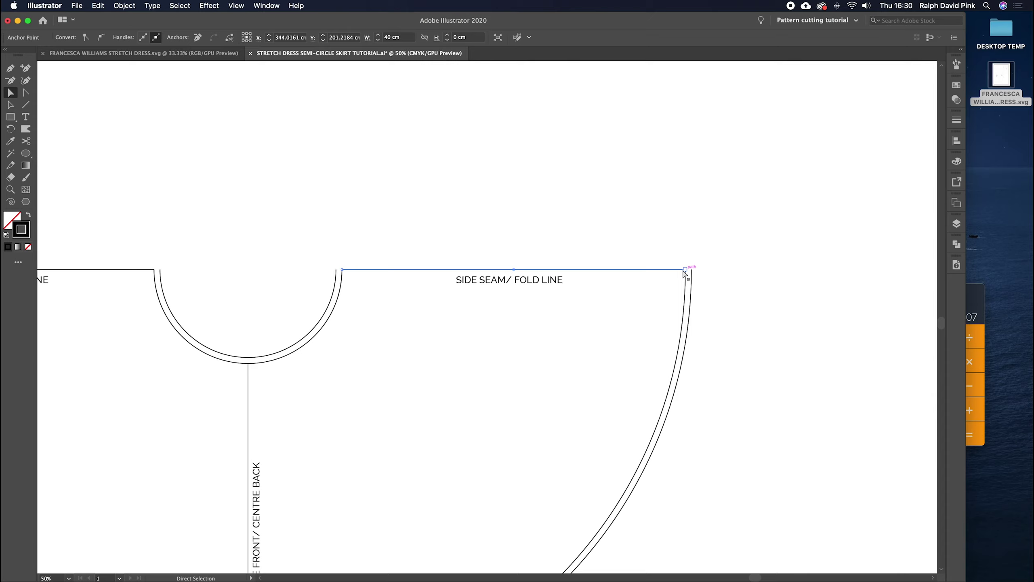
drag(684, 271, 691, 270)
drag(342, 270, 339, 270)
Step: Extend both ends of the left side seam line to the waist and hem seam allowance curves
scroll(526, 249, left, 10)
click(468, 284)
drag(468, 284, 473, 283)
click(124, 281)
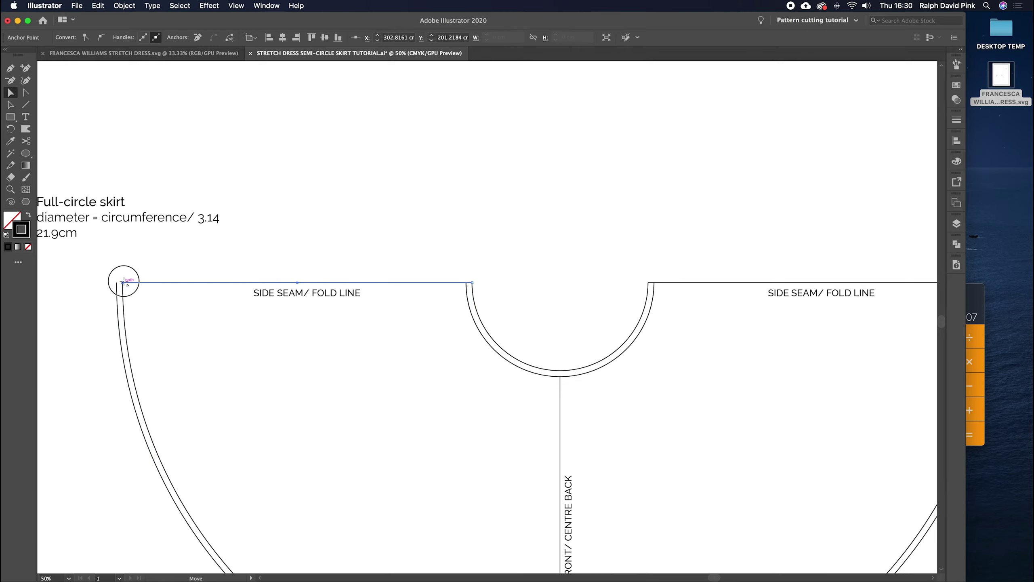
click(362, 208)
Step: Set the stroke of the original waist and hem seam lines to 1 pt
key(super+minus)
scroll(366, 212, down, 3)
scroll(367, 211, right, 3)
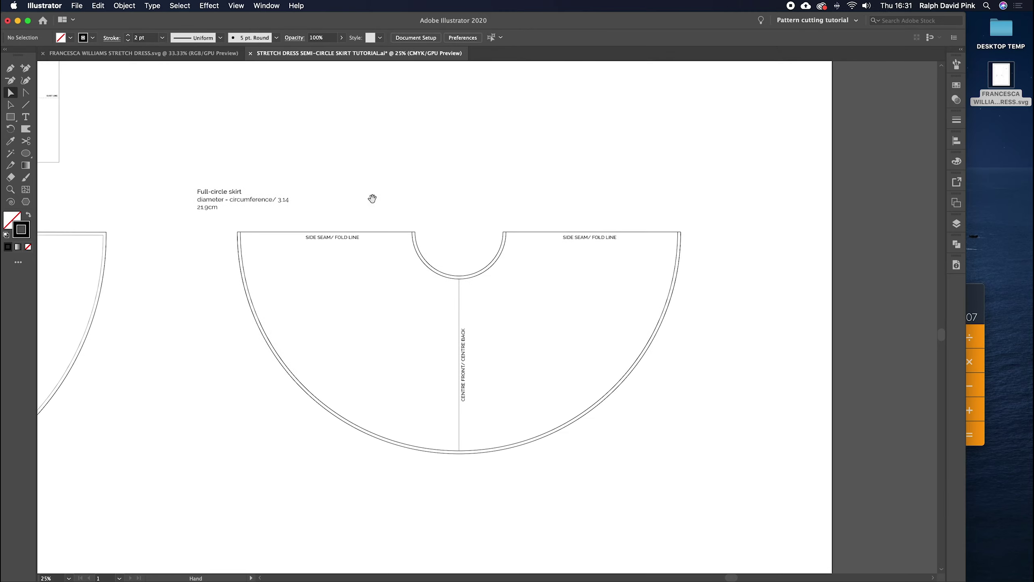
click(444, 282)
shift+click(350, 424)
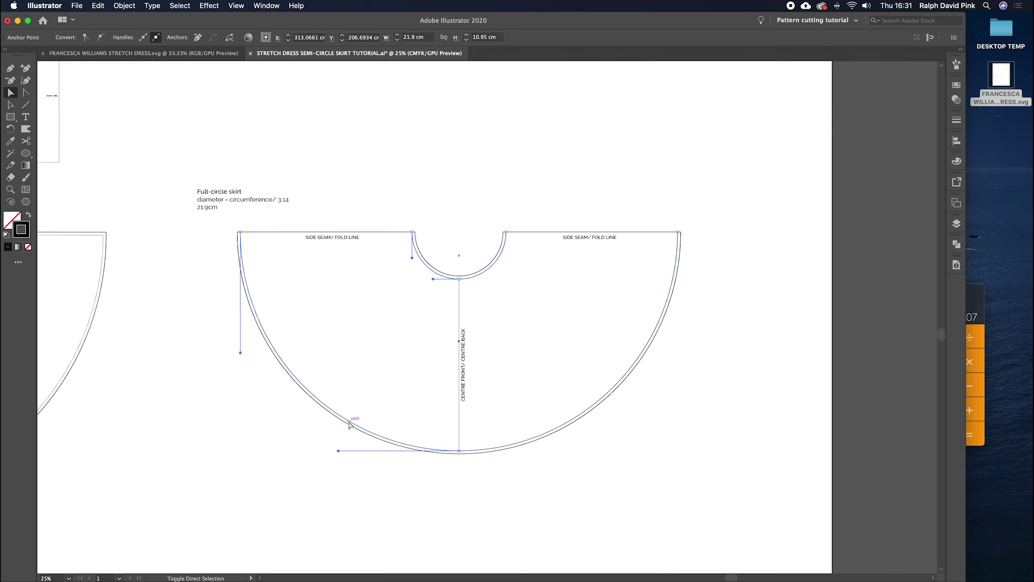
click(956, 120)
click(867, 134)
click(927, 116)
click(594, 179)
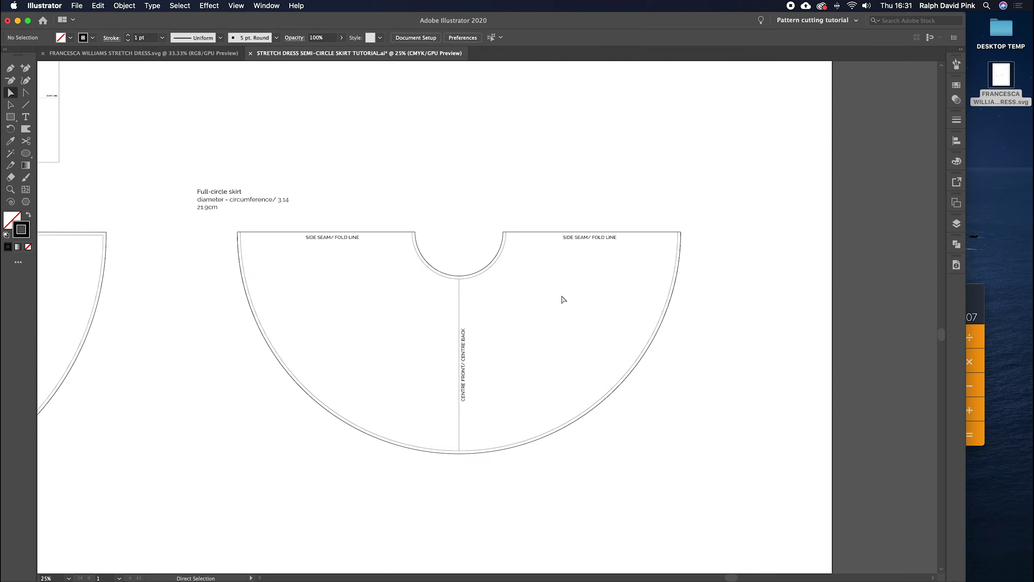
Step: Copy the patternlab label block with its crosswise and lengthwise stretch arrows from the semi-circle skirt piece
key(super+equal)
drag(561, 294, 582, 287)
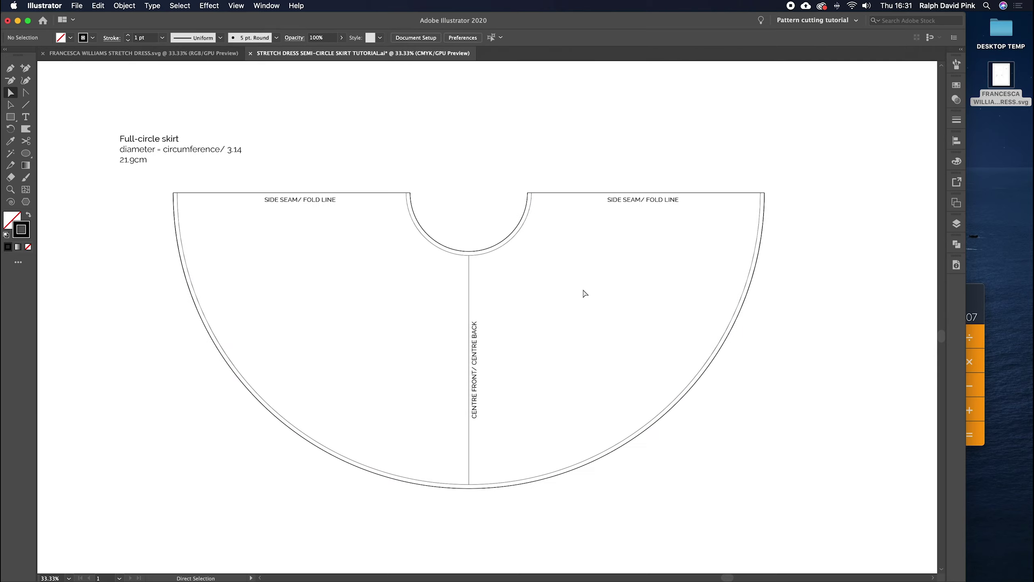
key(v)
scroll(335, 351, left, 10)
scroll(302, 360, down, 3)
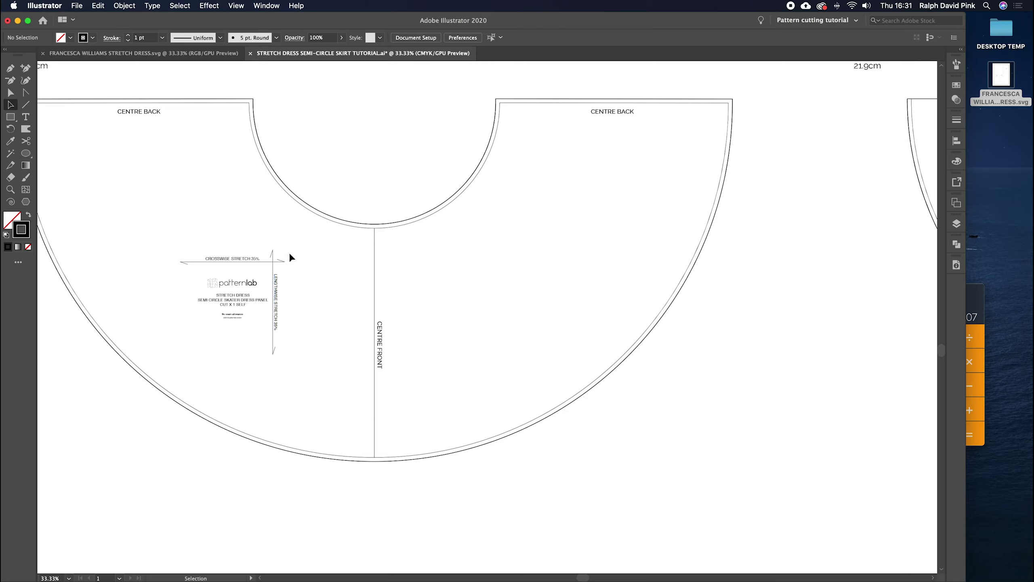
click(25, 105)
drag(169, 228, 303, 379)
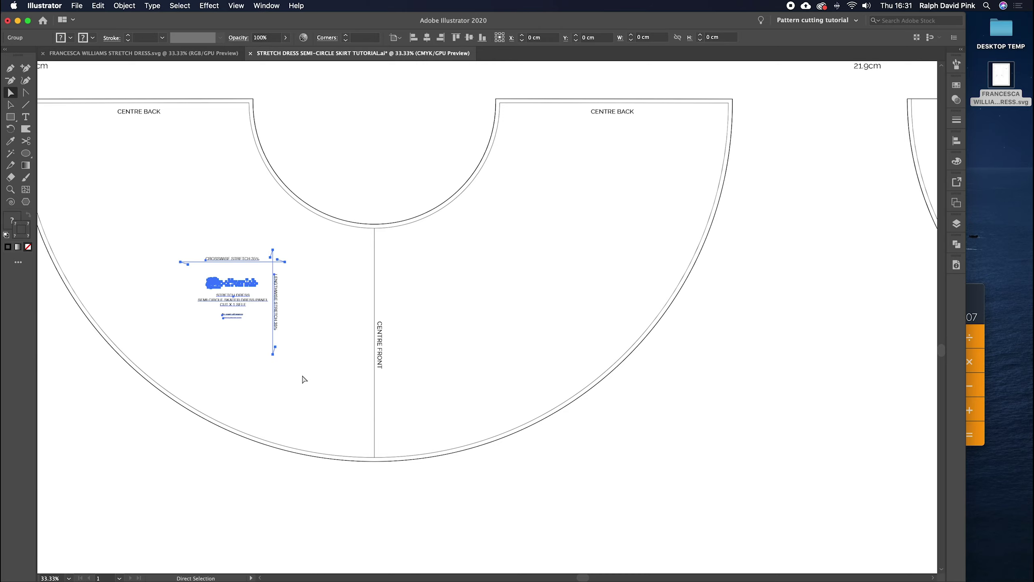
click(107, 6)
click(98, 52)
Step: Paste the label block and place it in the left half of the full-circle skirt, beside the centre line
scroll(813, 293, right, 10)
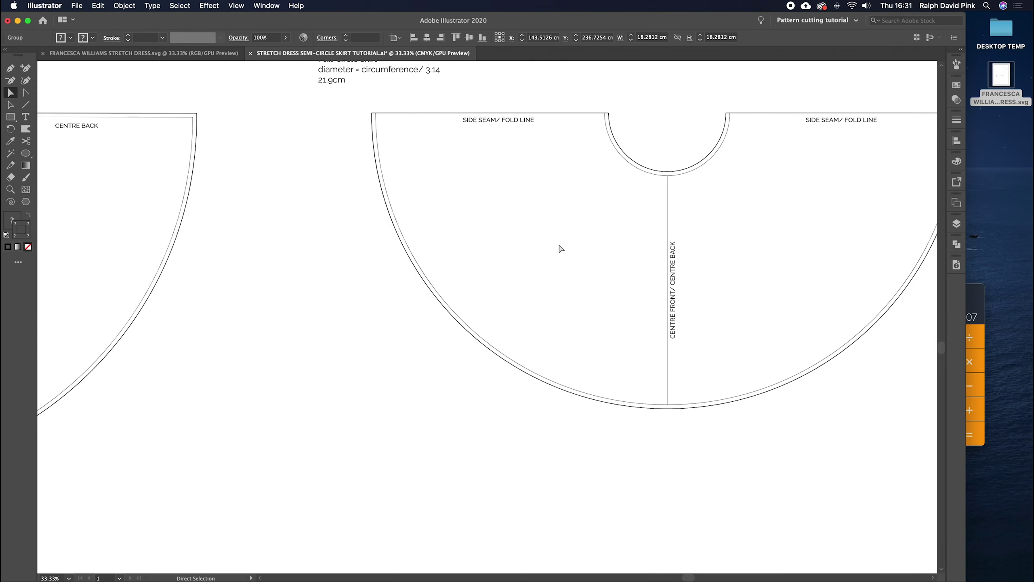
click(583, 241)
click(99, 6)
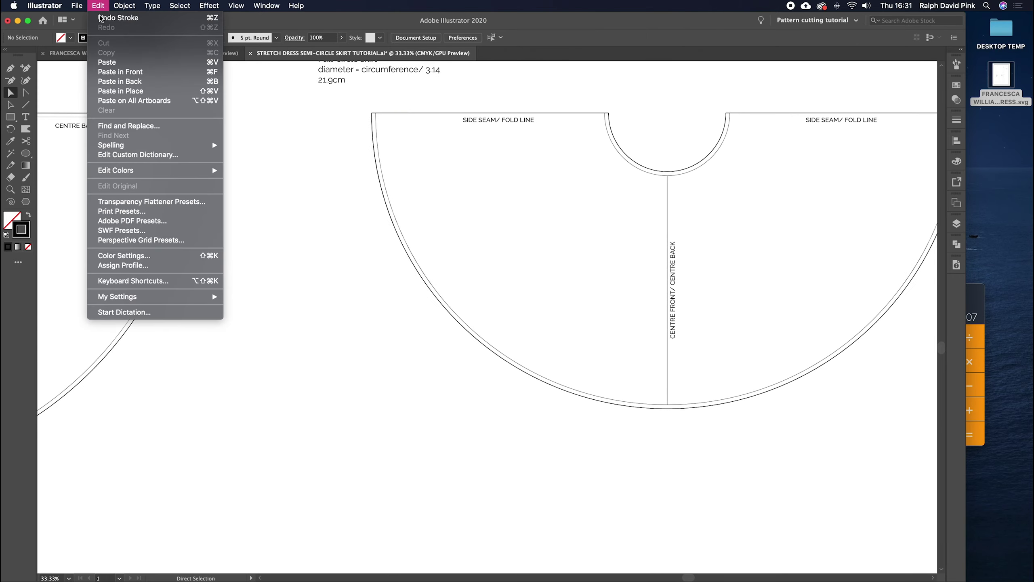
click(121, 65)
drag(501, 294, 542, 250)
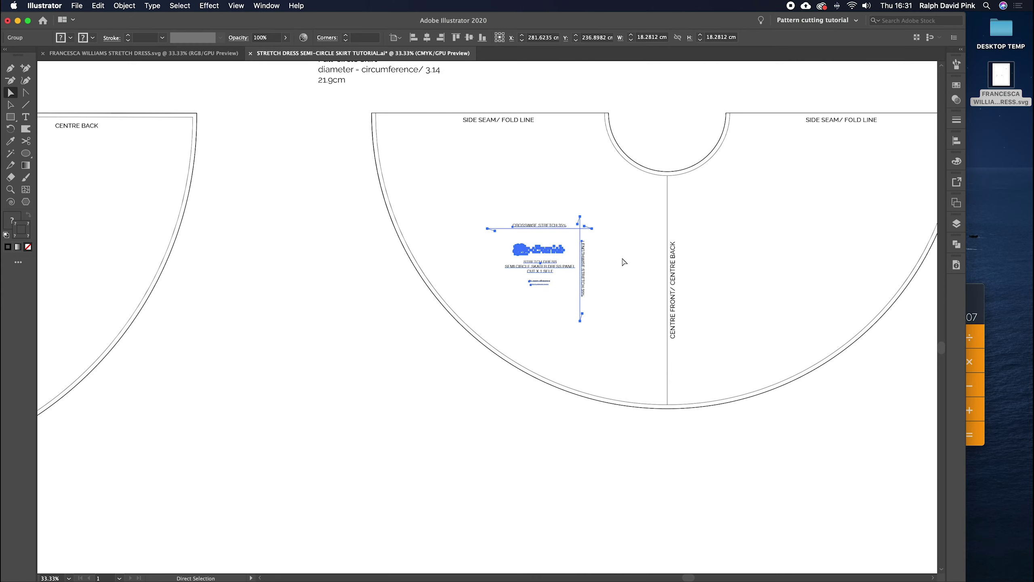
scroll(624, 261, right, 8)
click(463, 254)
Step: Change the pasted label text to "FULL CIRCLE SKATER DRESS PANEL" and "CUT X 1 ON FOLD"
key(super+equal)
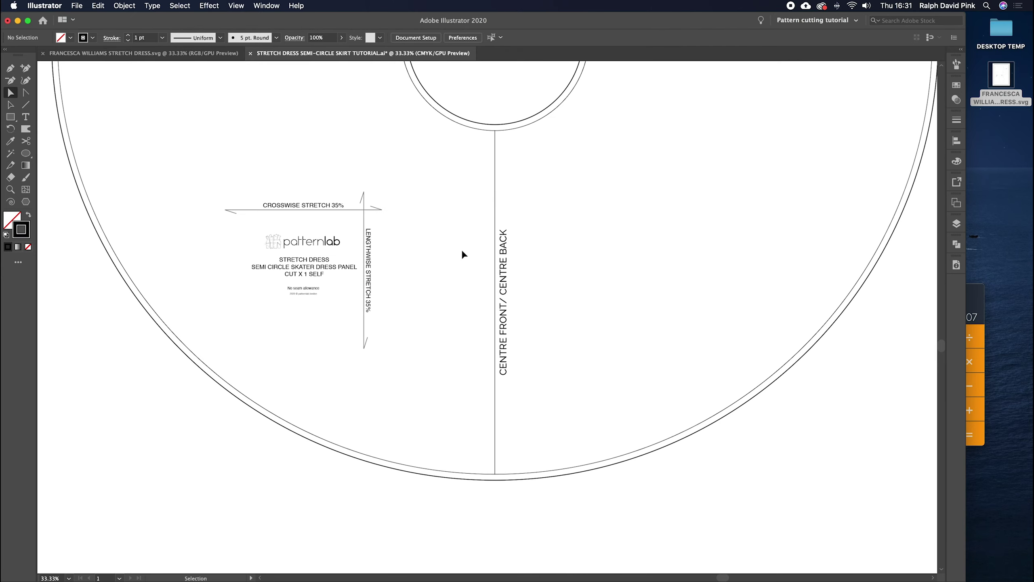
double_click(269, 266)
drag(269, 266, 232, 267)
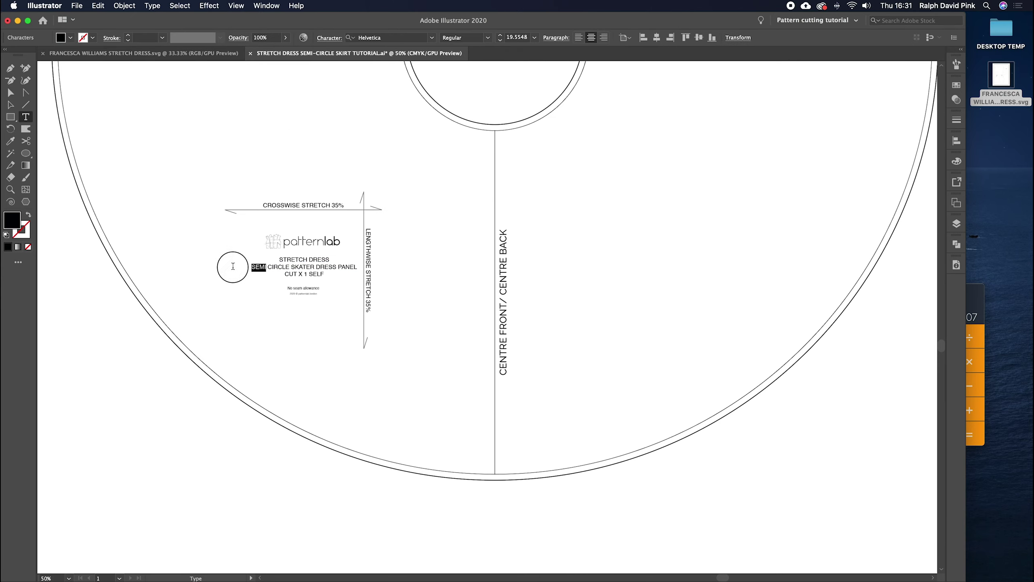
text(FULL)
drag(310, 274, 346, 273)
text(ON FOLD)
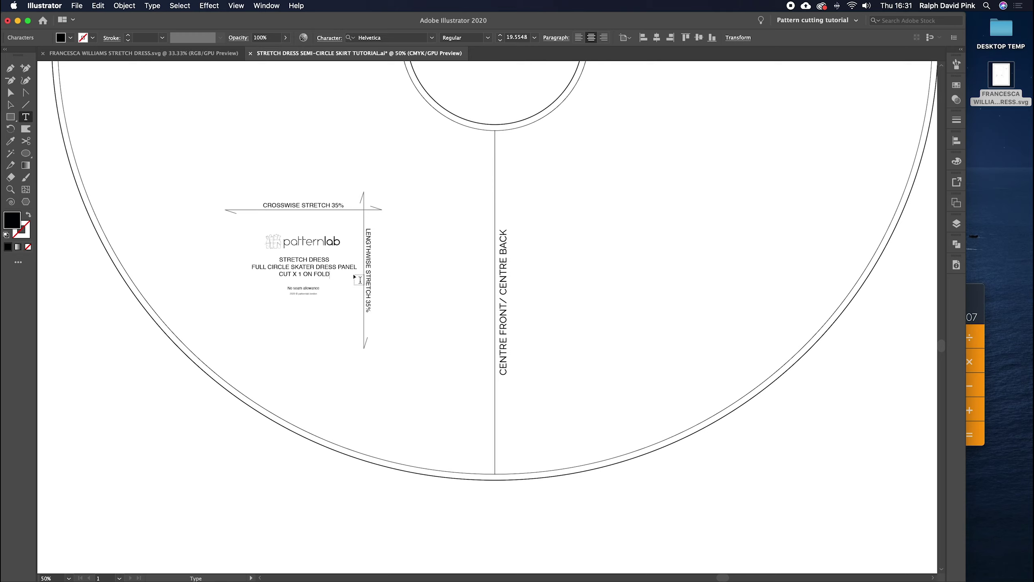
click(10, 93)
click(198, 143)
Step: Group all lines and labels of the full-circle skirt piece, leaving out the formula note above it
key(super+minus)
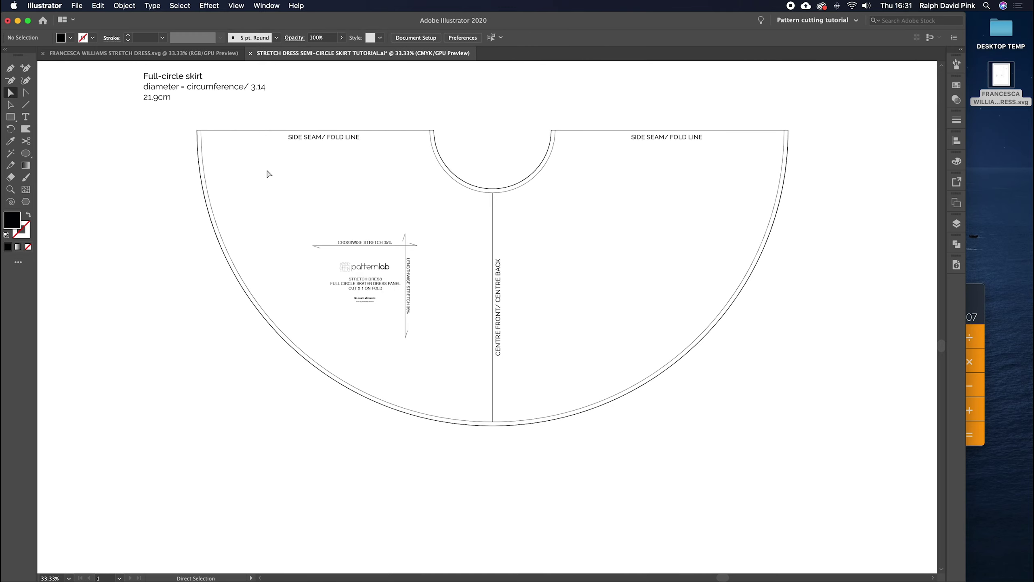
drag(583, 299, 518, 344)
key(v)
drag(768, 136, 230, 447)
click(95, 223)
drag(127, 166, 731, 495)
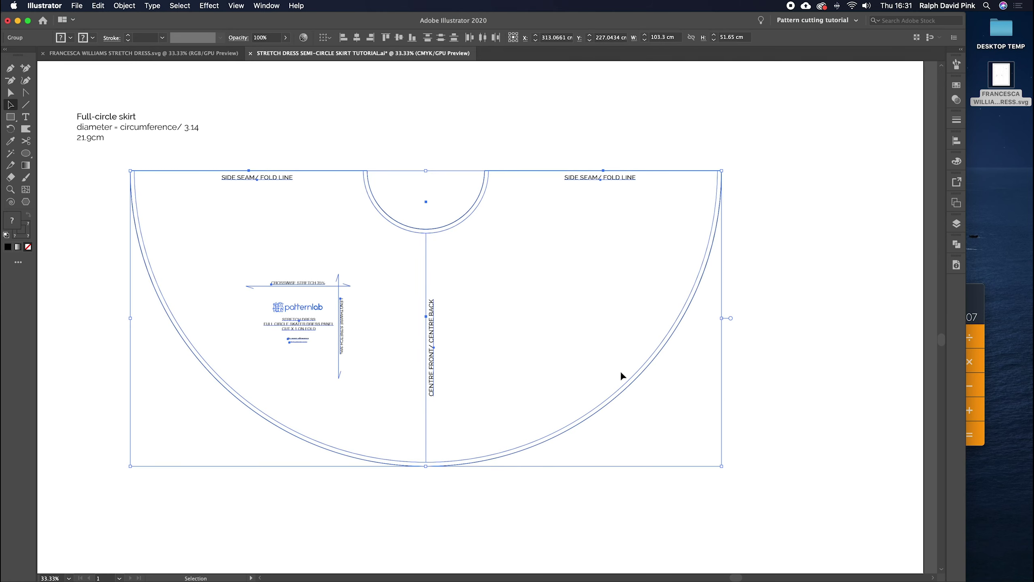
click(124, 5)
click(131, 50)
click(520, 329)
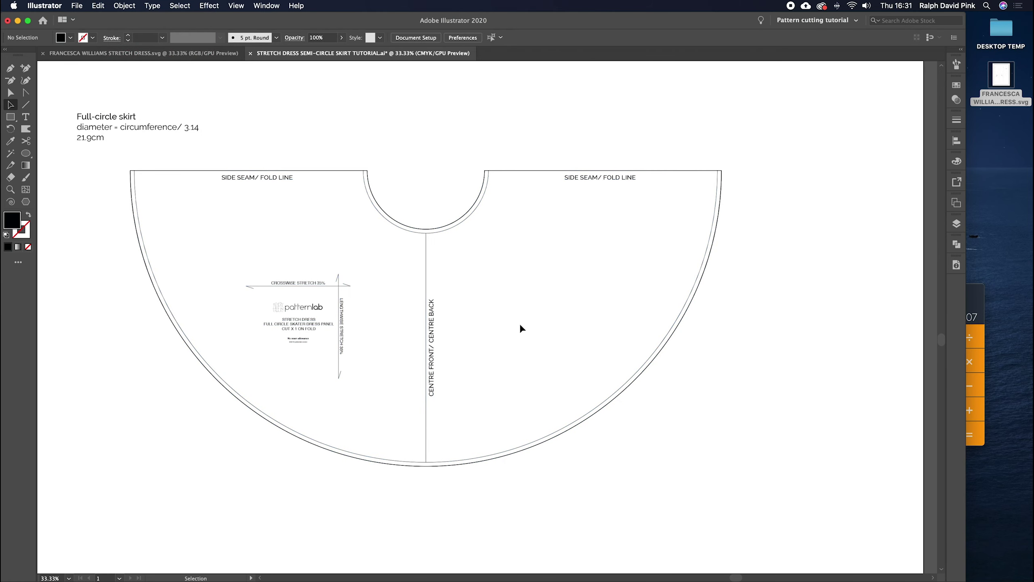
Step: Delete the outer hem allowance line of the full-circle skirt
key(a)
scroll(519, 329, down, 2)
scroll(519, 328, left, 2)
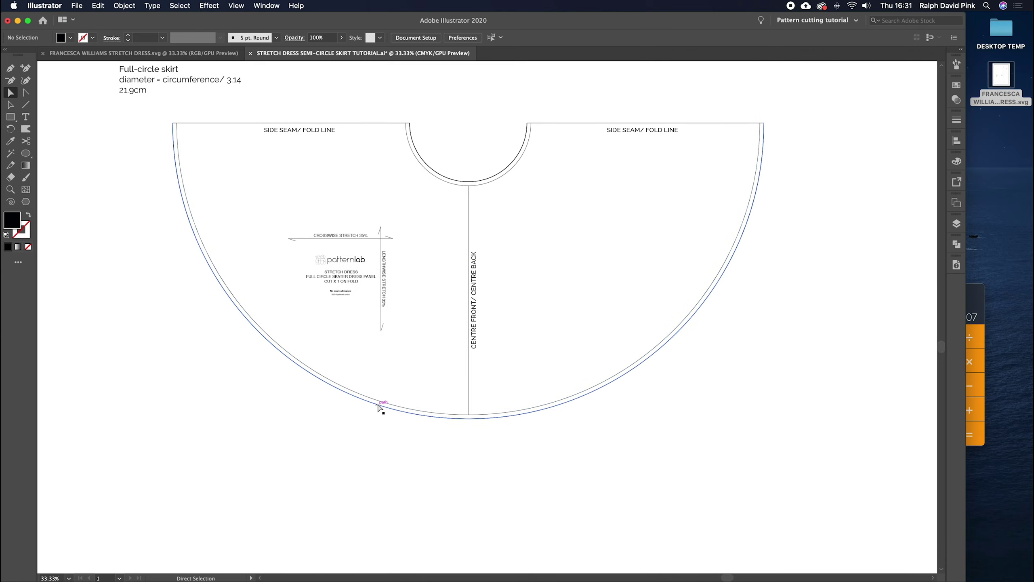
click(375, 407)
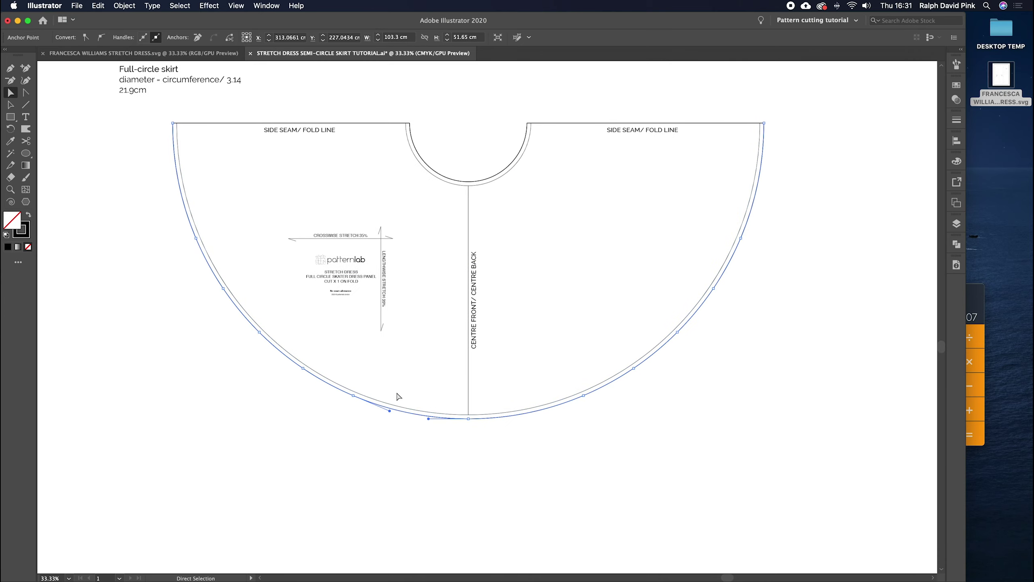
click(386, 392)
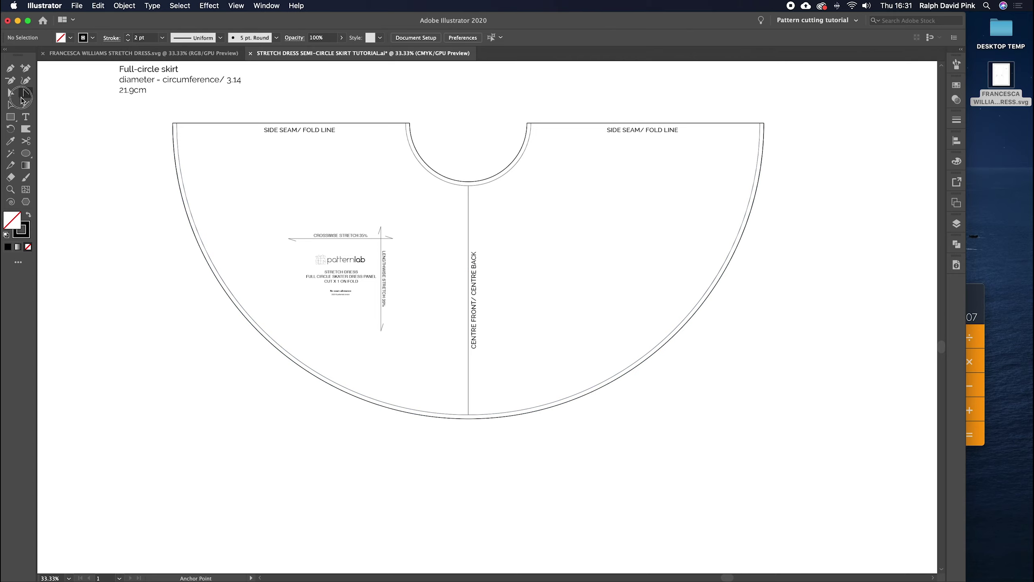
click(185, 203)
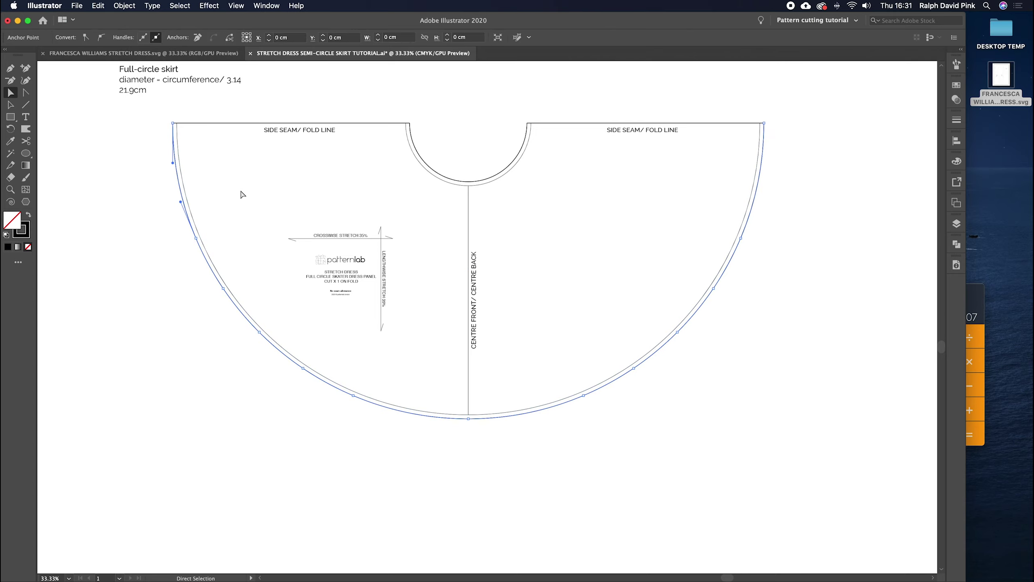
key(Delete)
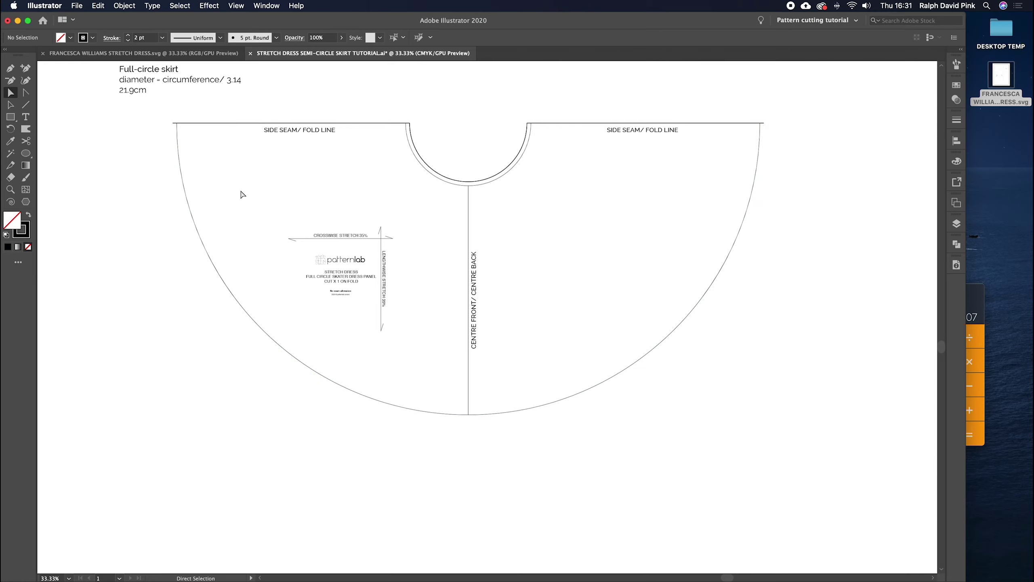
Step: Offset the full-circle skirt's original hem line by 1.5 cm with Offset Path
click(195, 224)
click(126, 6)
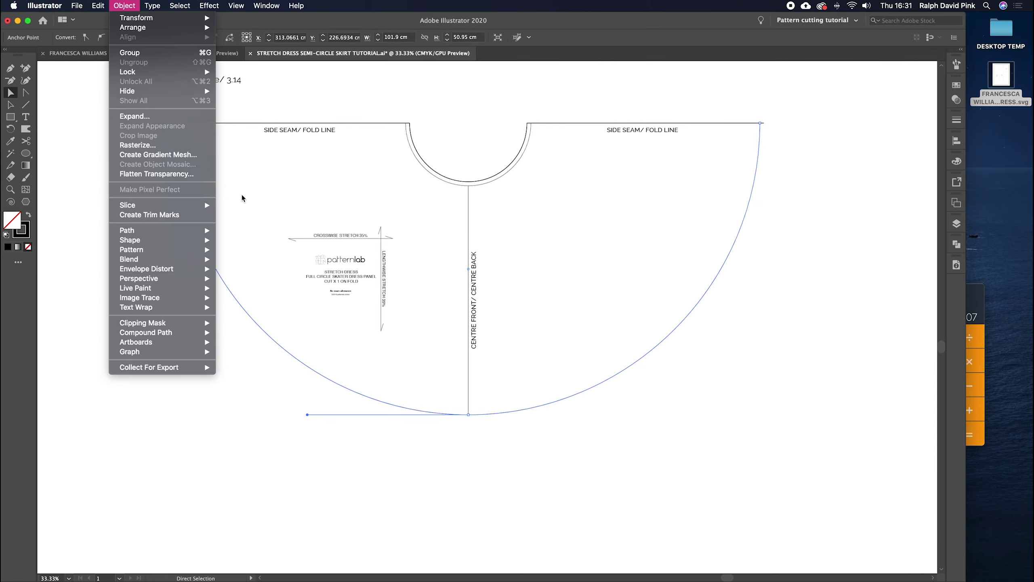
key(Escape)
click(124, 6)
mouse_move(127, 230)
click(248, 265)
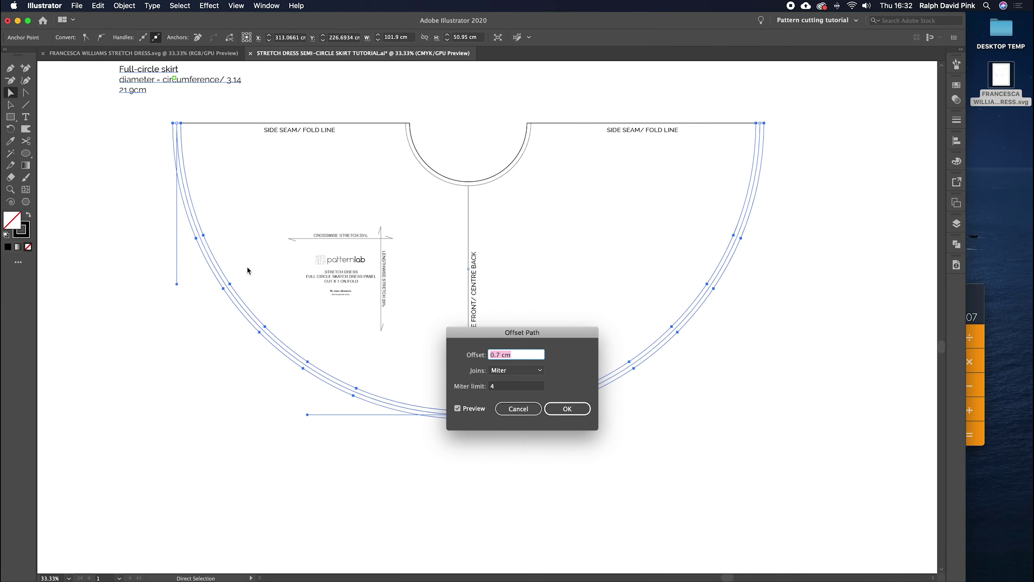
text(2)
click(567, 409)
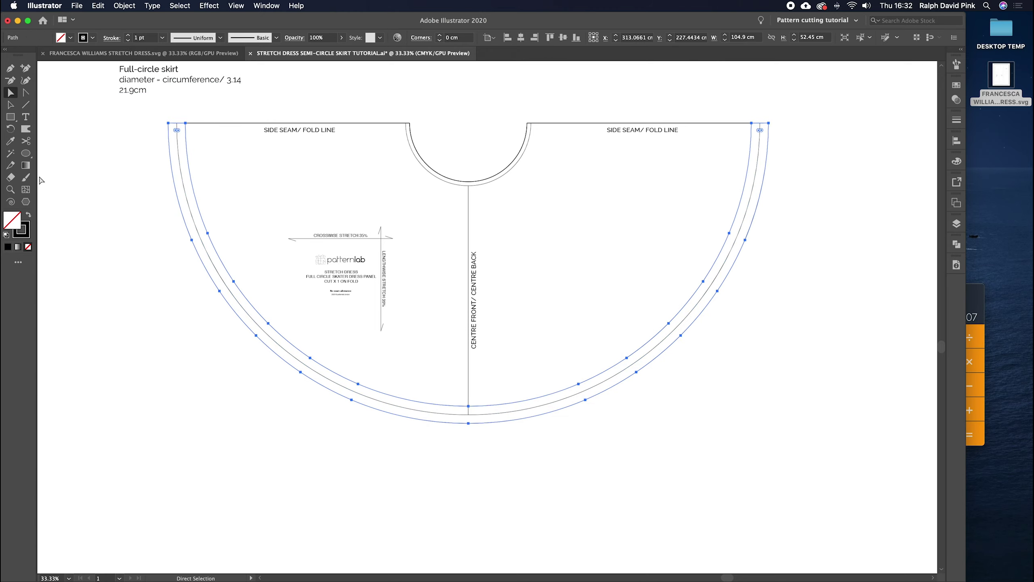
Step: Cut the offset hem outline at its two outer end corners and remove the surplus inner curve
key(c)
click(168, 123)
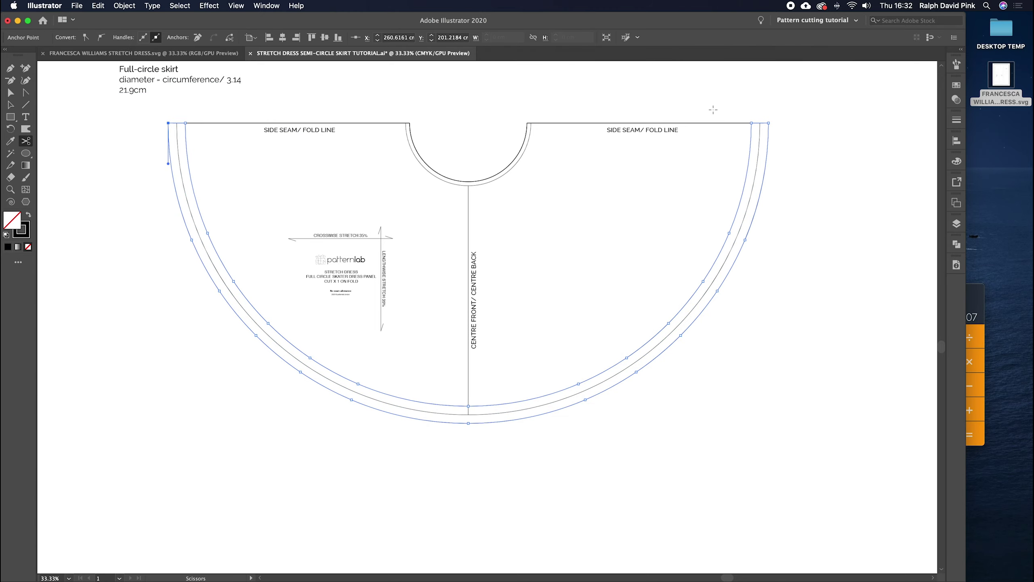
click(768, 123)
click(22, 94)
click(188, 138)
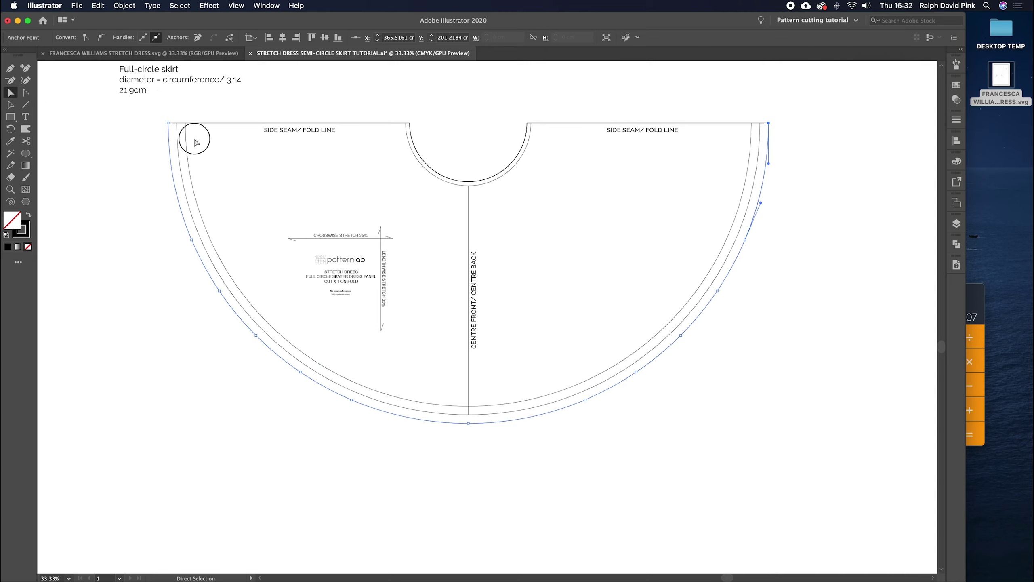
click(208, 154)
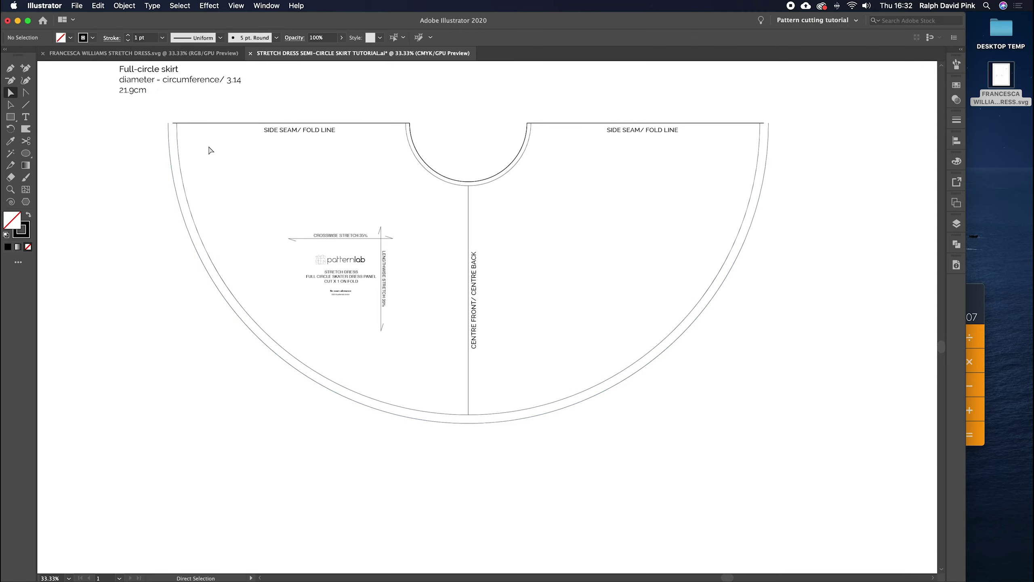
Step: Extend both side seam lines of the full-circle skirt out to the ends of the new hem allowance line
drag(185, 123, 169, 122)
click(763, 124)
drag(763, 124, 769, 122)
click(774, 152)
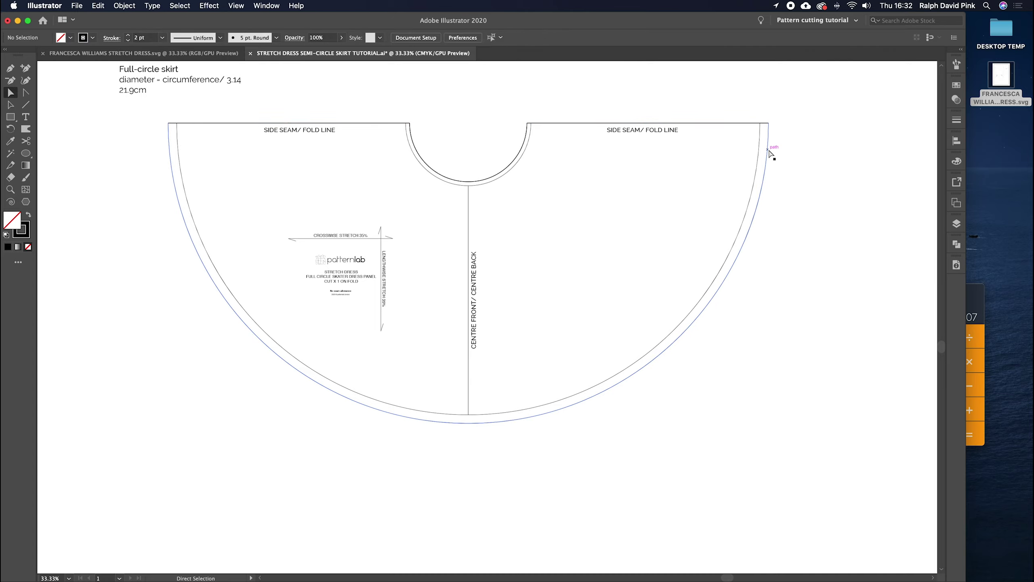
Step: Set the new outer hem line's stroke weight to 2 pt
click(769, 152)
click(956, 119)
click(865, 128)
click(927, 115)
click(780, 198)
Step: Check whether the whole full-circle skirt piece, including its new hem line, is grouped
key(v)
scroll(595, 255, up, 1)
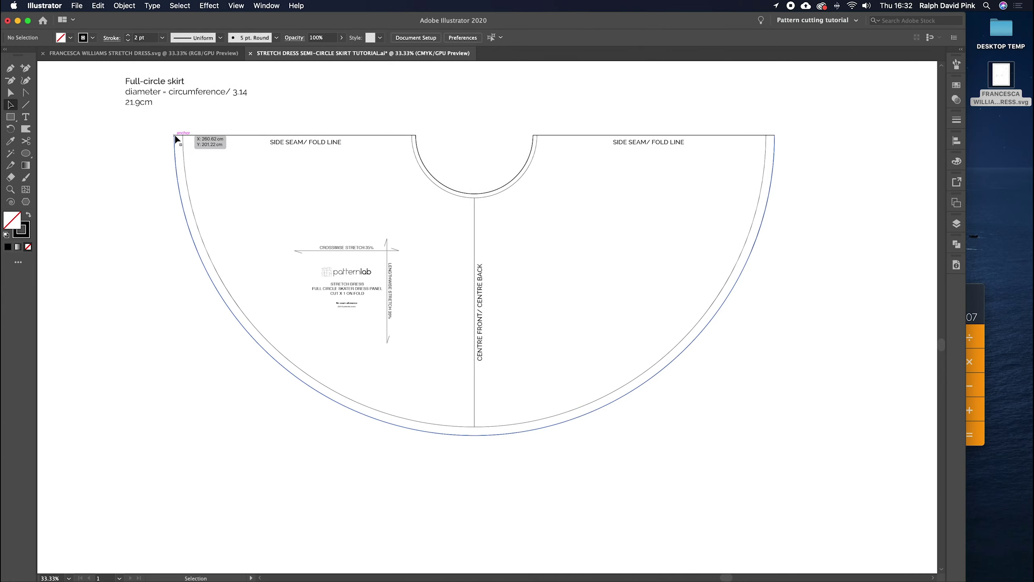
drag(164, 123, 820, 483)
click(129, 7)
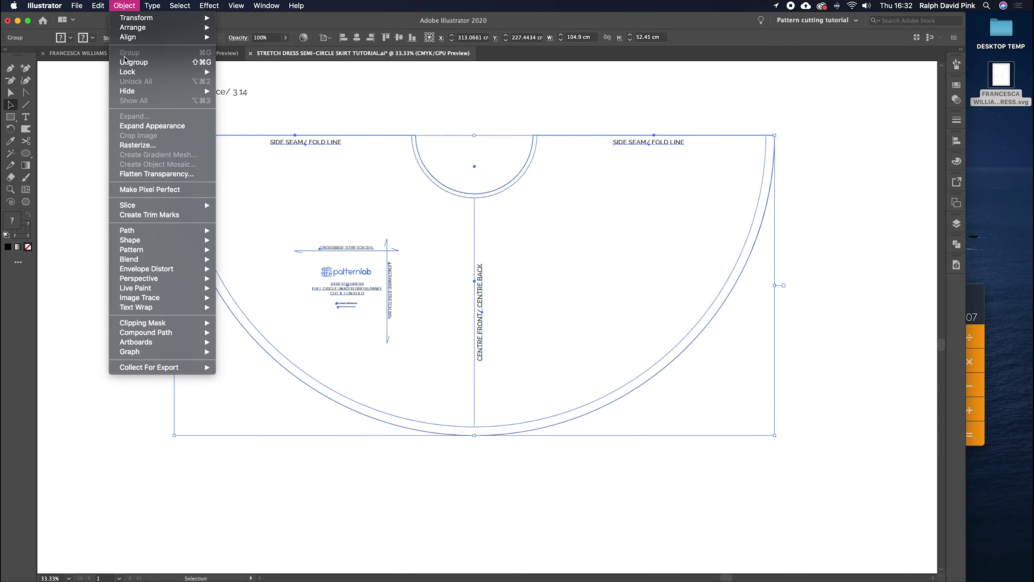
click(434, 249)
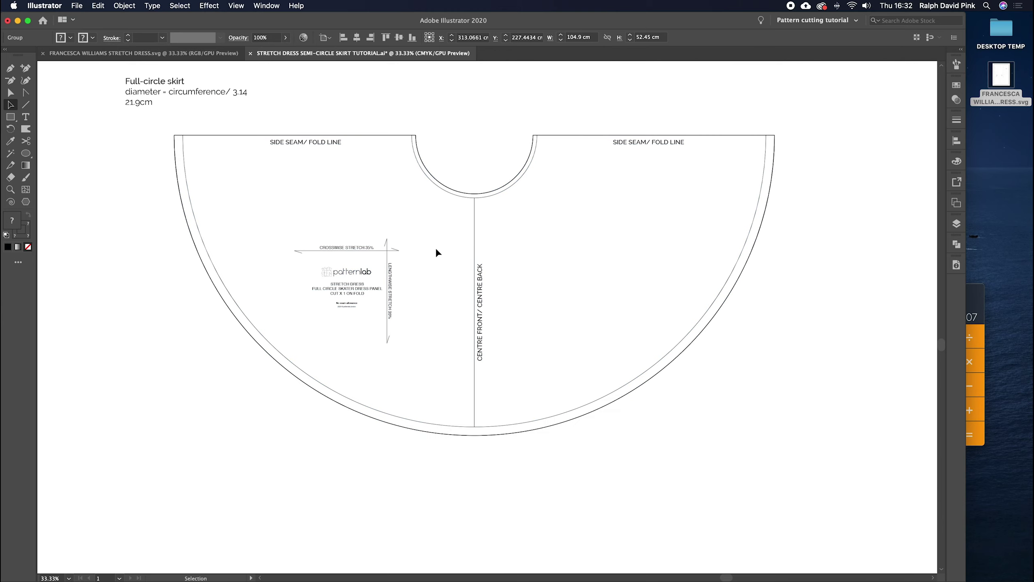
Step: Move the full-circle skirt and its formula note closer to the semi-circle skirt, and align the note with the skirt's left edge
key(super+minus)
drag(327, 319, 500, 366)
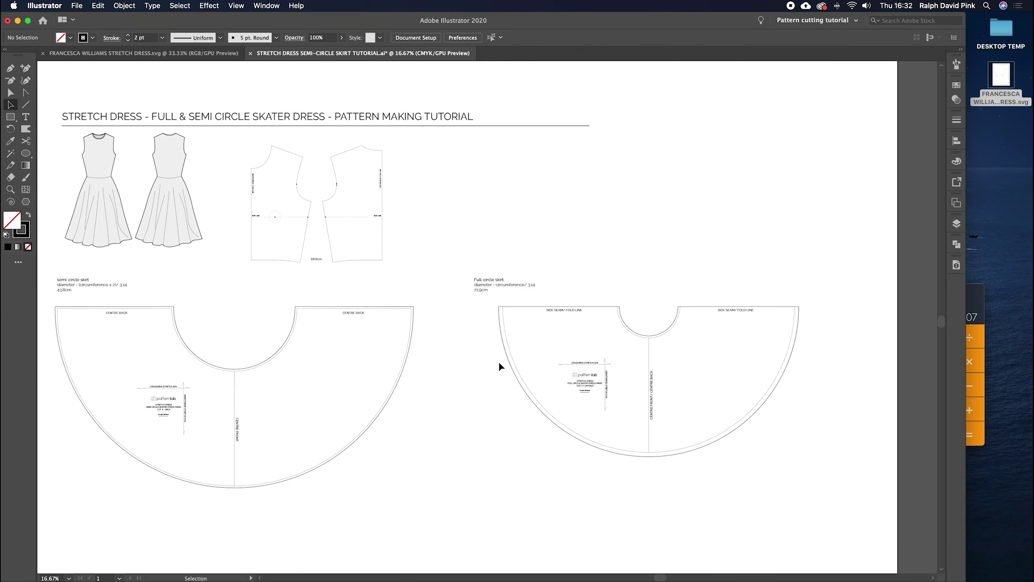
drag(457, 249, 844, 504)
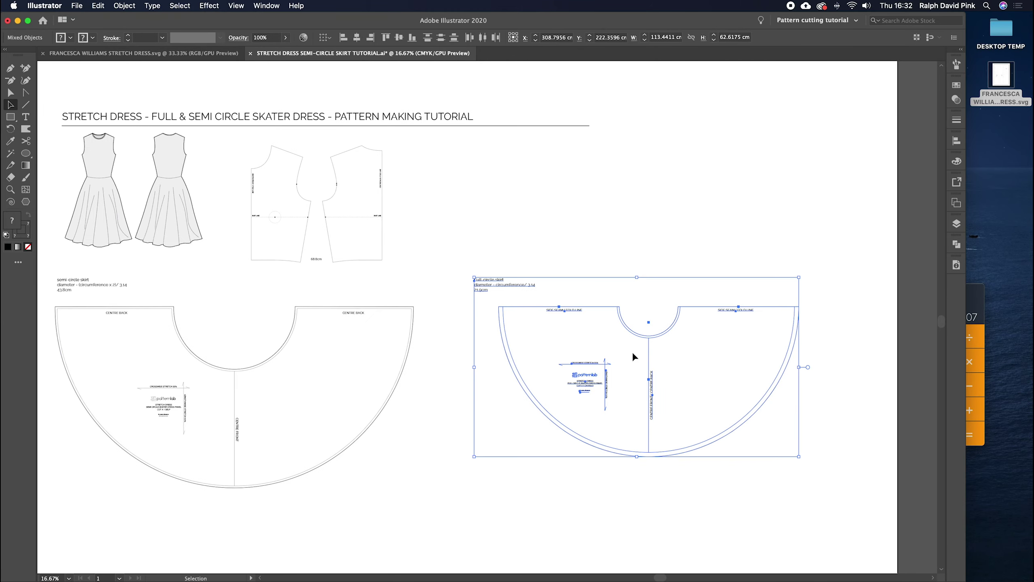
drag(628, 348, 570, 350)
click(535, 232)
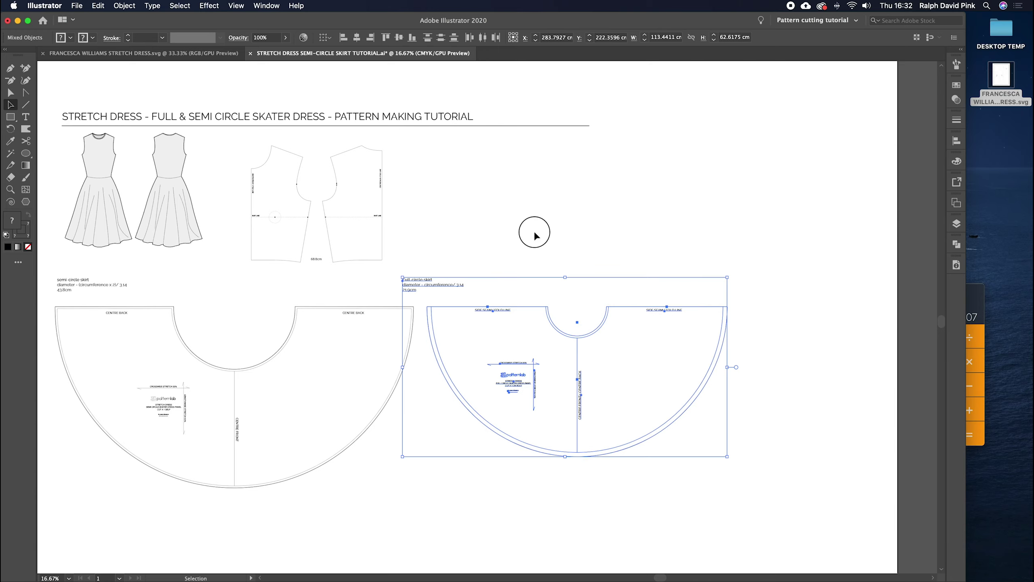
drag(434, 285, 460, 285)
click(404, 225)
Step: Examine the front and back bodice outlines for open corners, selecting their armhole and shoulder points
key(super+equal)
key(a)
drag(329, 170, 596, 349)
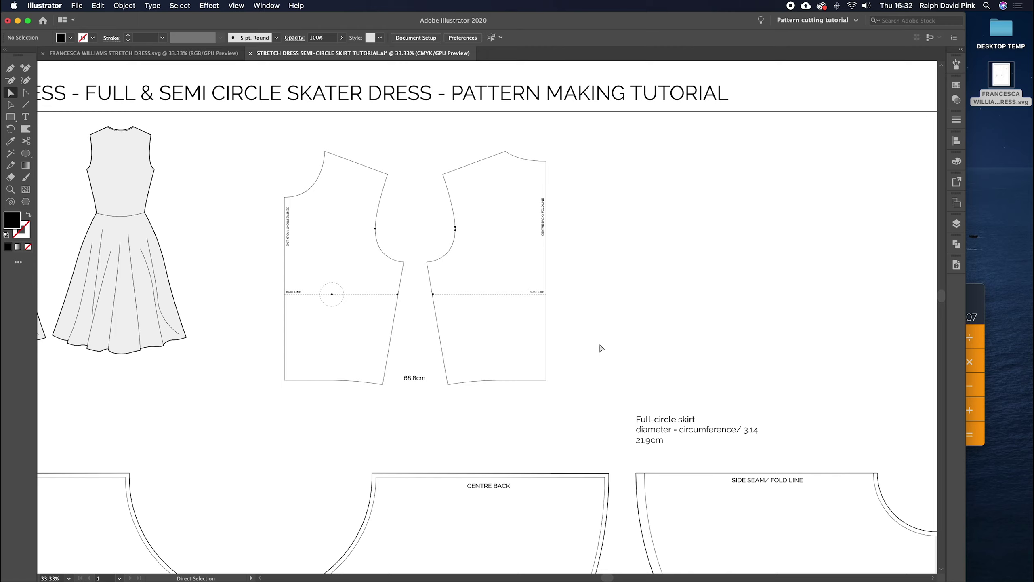
drag(317, 124, 471, 194)
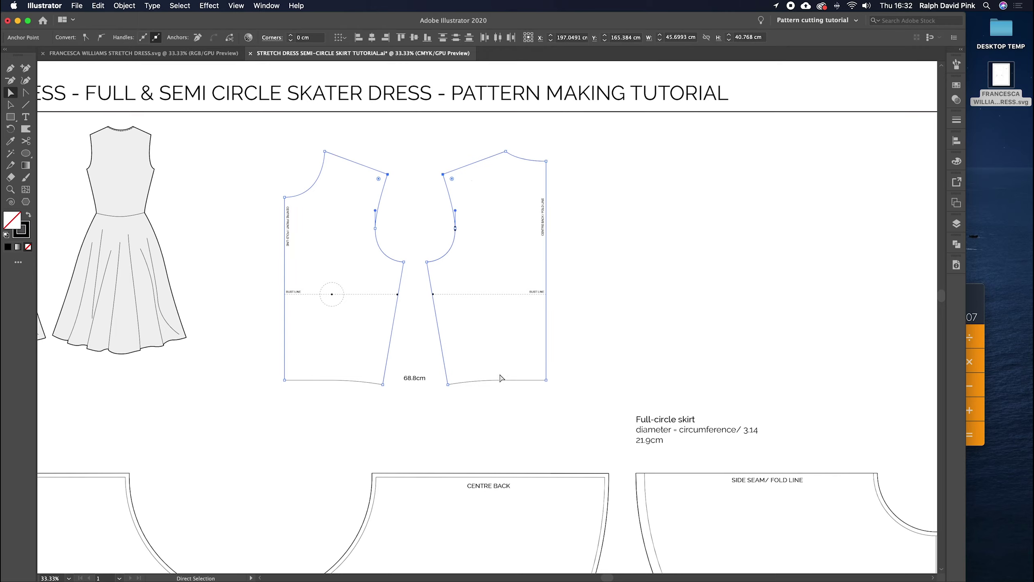
key(super+plus)
drag(497, 380, 453, 267)
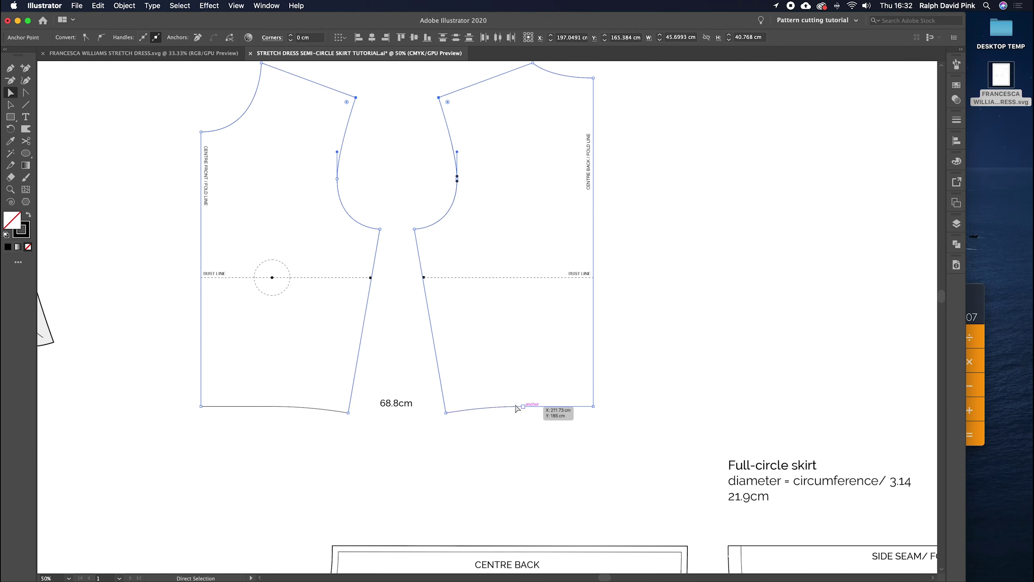
click(584, 389)
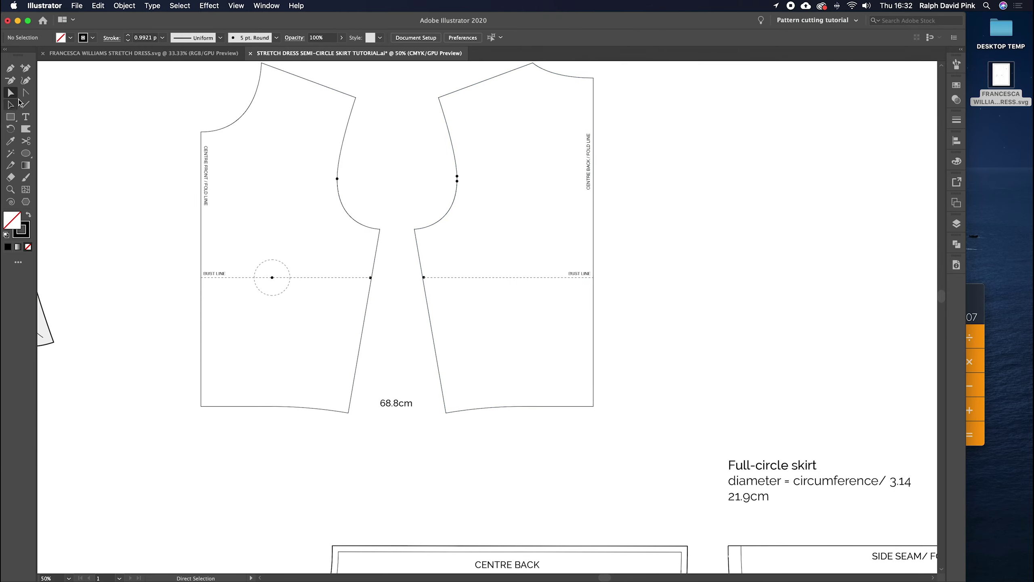
Step: Join the back bodice outline at the lower corner where the centre back meets the waistline
drag(614, 405, 580, 432)
right_click(593, 407)
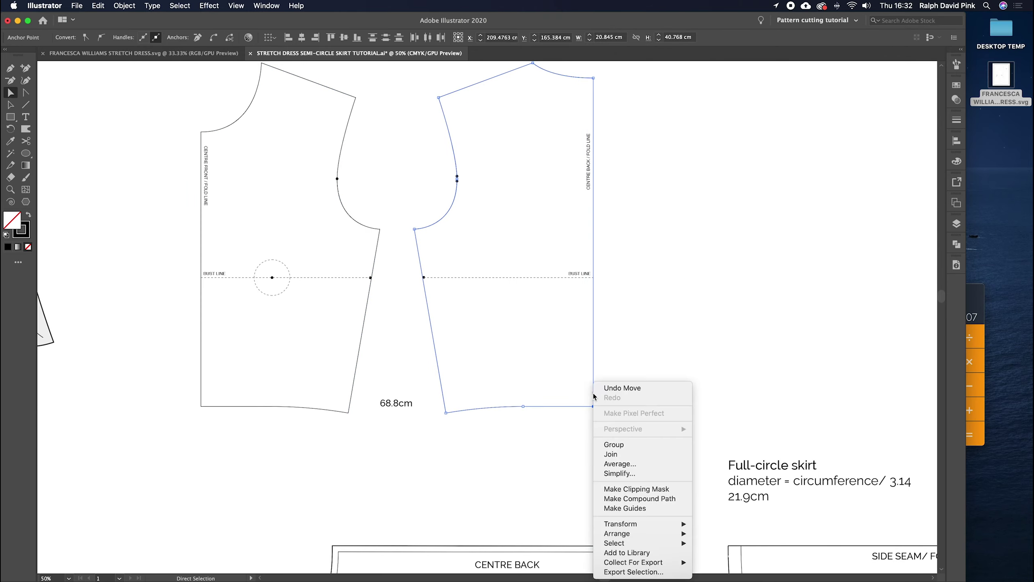
click(618, 455)
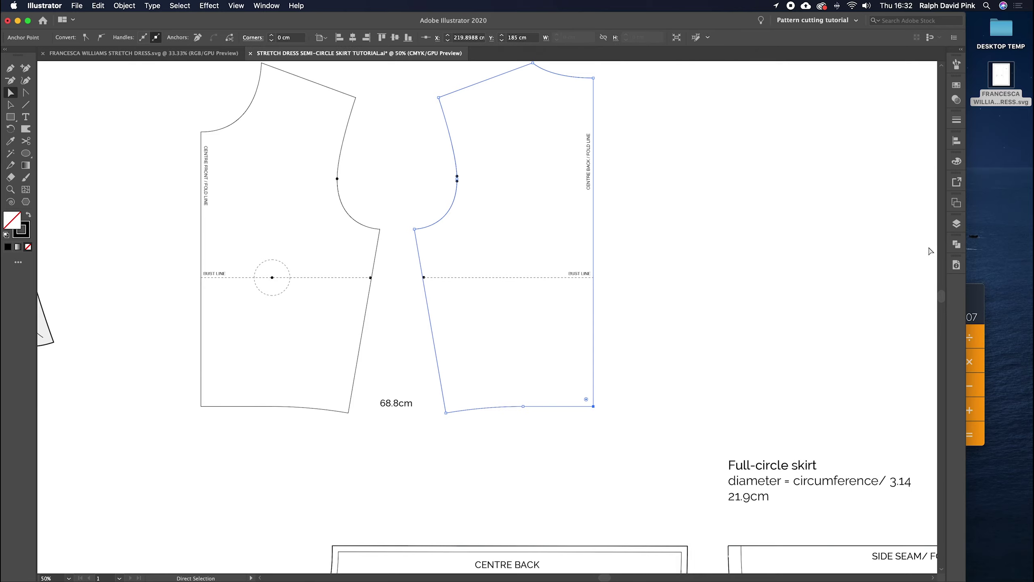
click(956, 243)
click(833, 266)
click(591, 339)
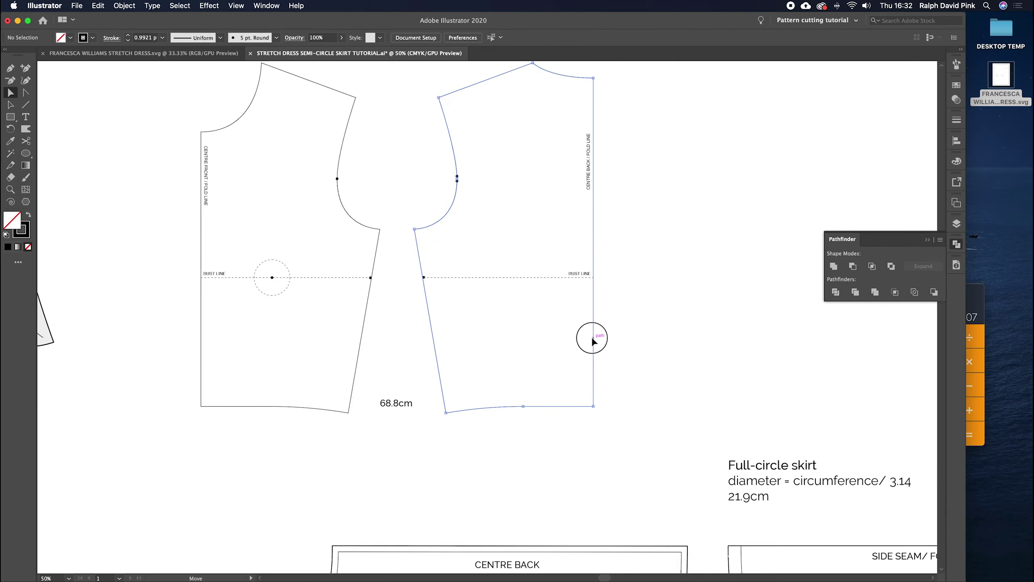
Step: Join the front bodice outline at the lower corner where the side seam meets the waistline
drag(334, 430, 369, 377)
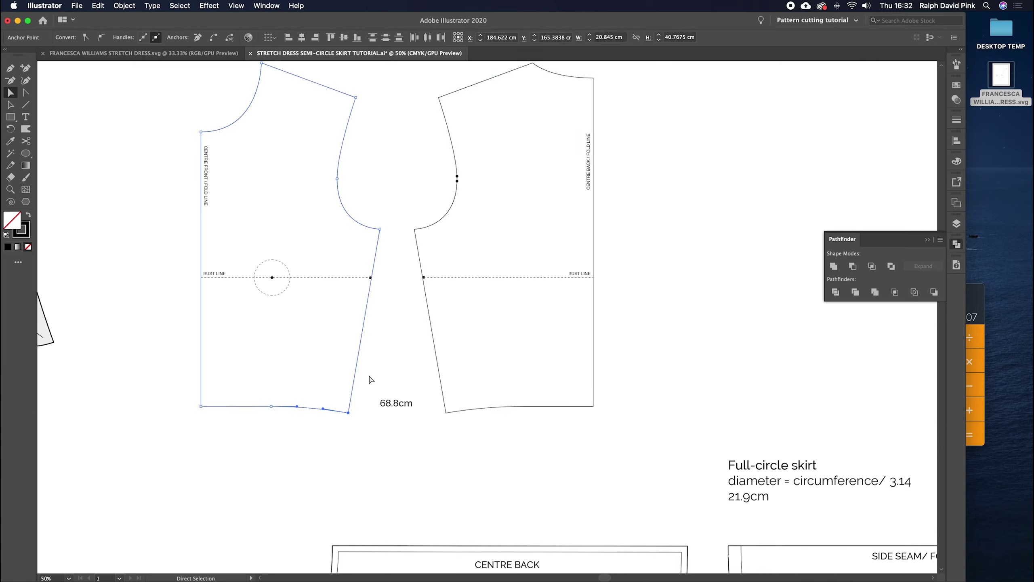
right_click(369, 378)
click(384, 450)
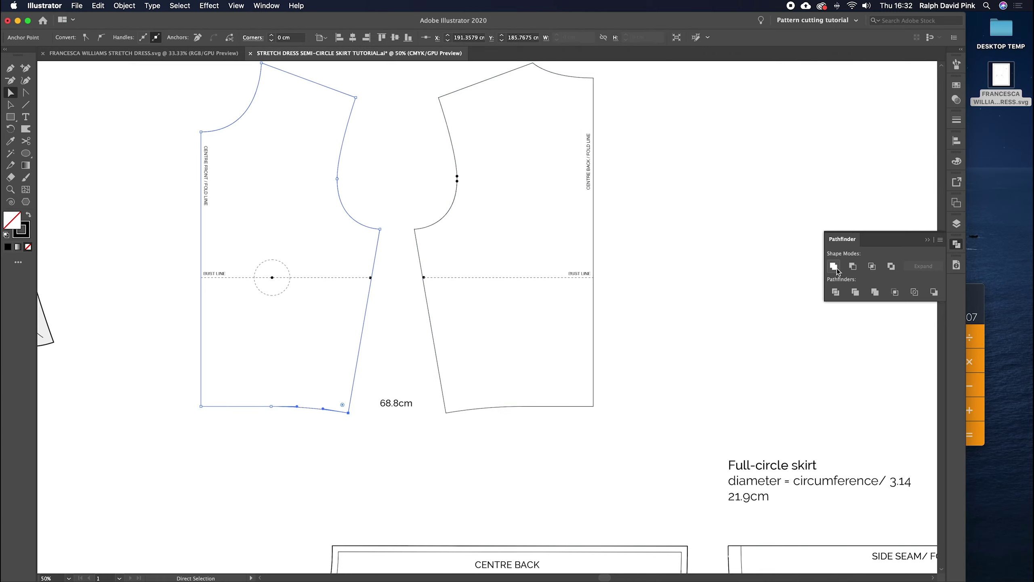
key(super+shift+a)
click(745, 247)
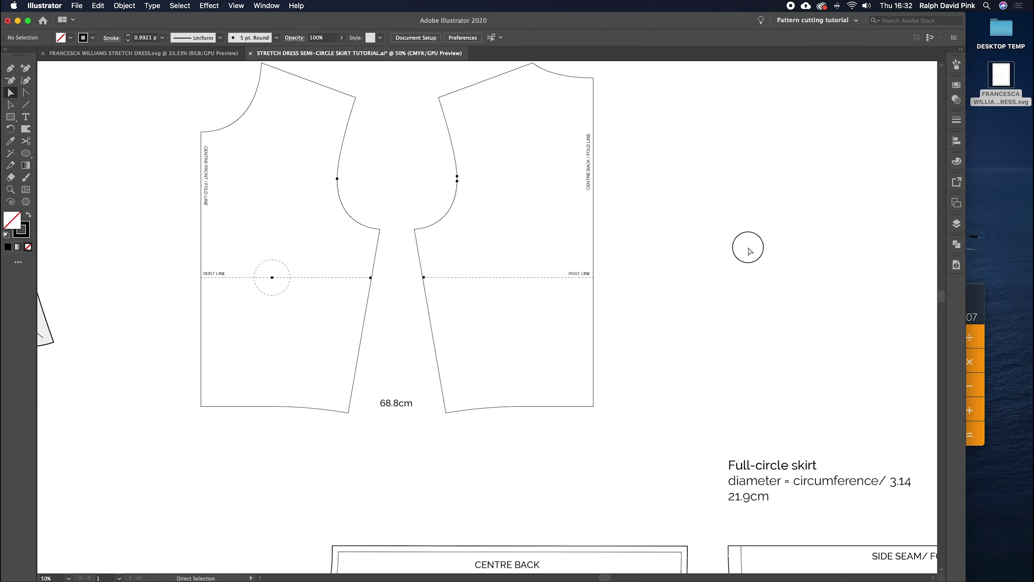
Step: Offset the front and back bodice outlines outward by 0.7 cm with Offset Path
scroll(746, 247, up, 3)
scroll(745, 248, left, 3)
drag(379, 108, 529, 205)
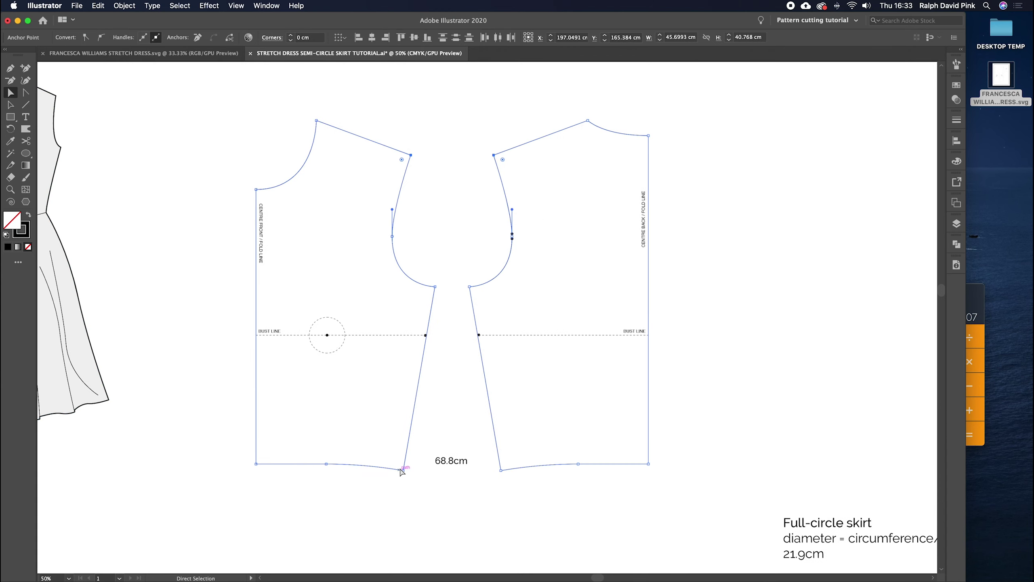
click(125, 5)
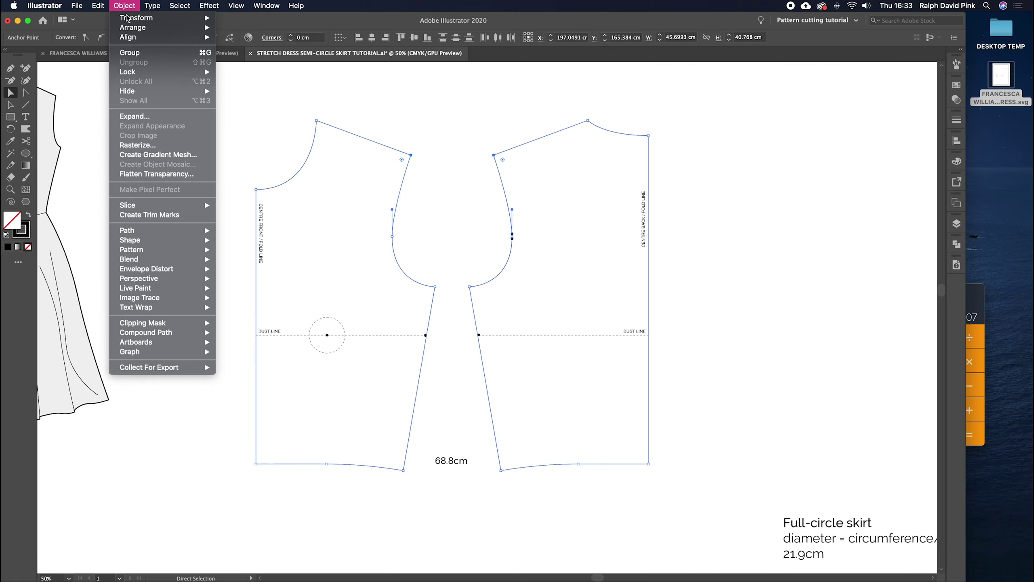
mouse_move(131, 230)
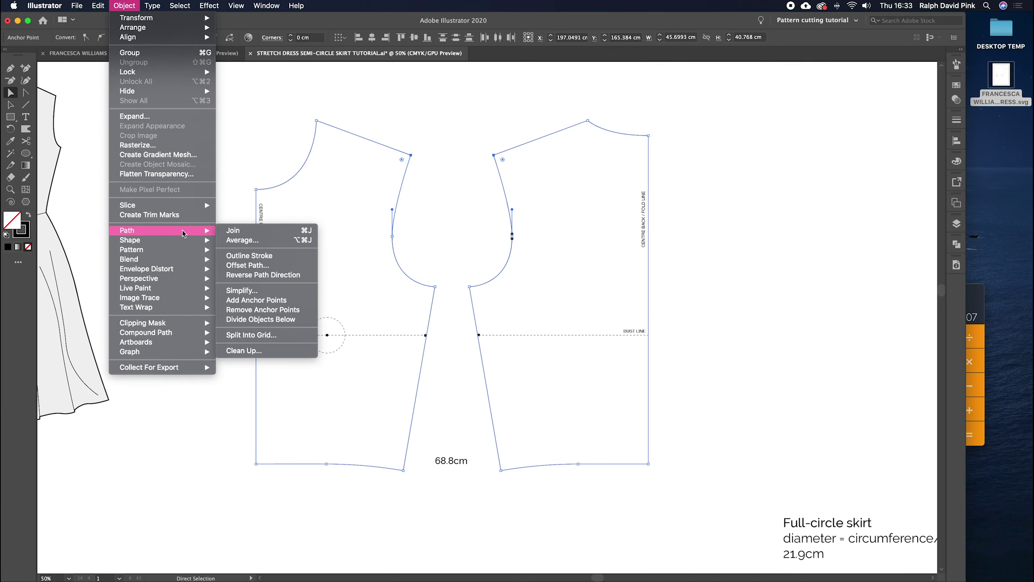
click(256, 265)
text(1)
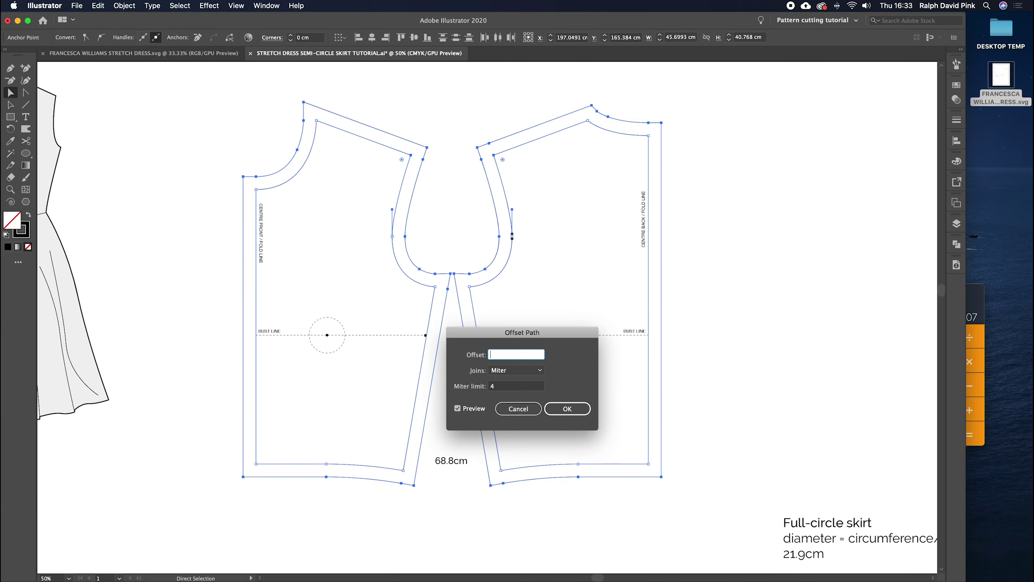
click(566, 407)
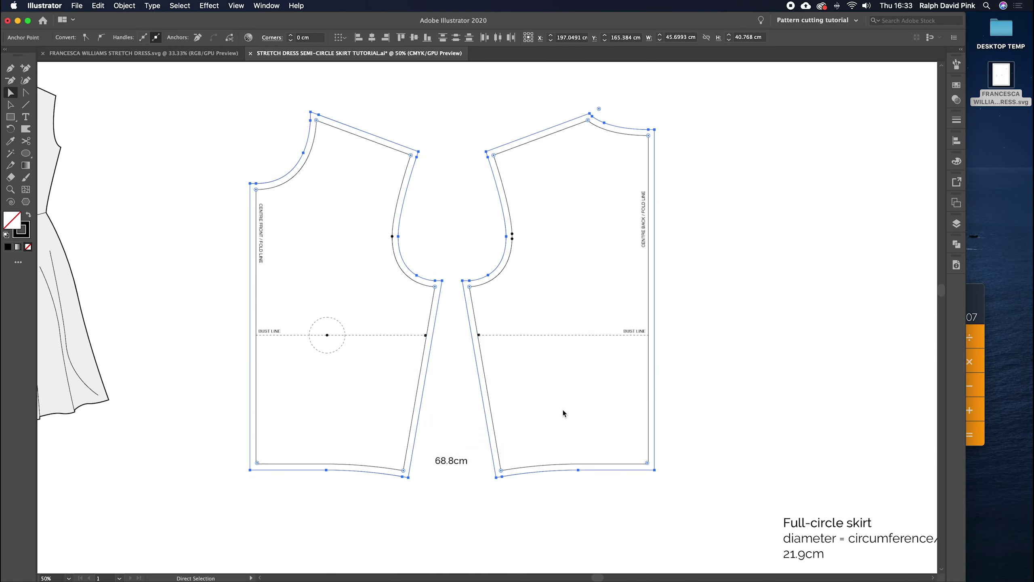
click(701, 259)
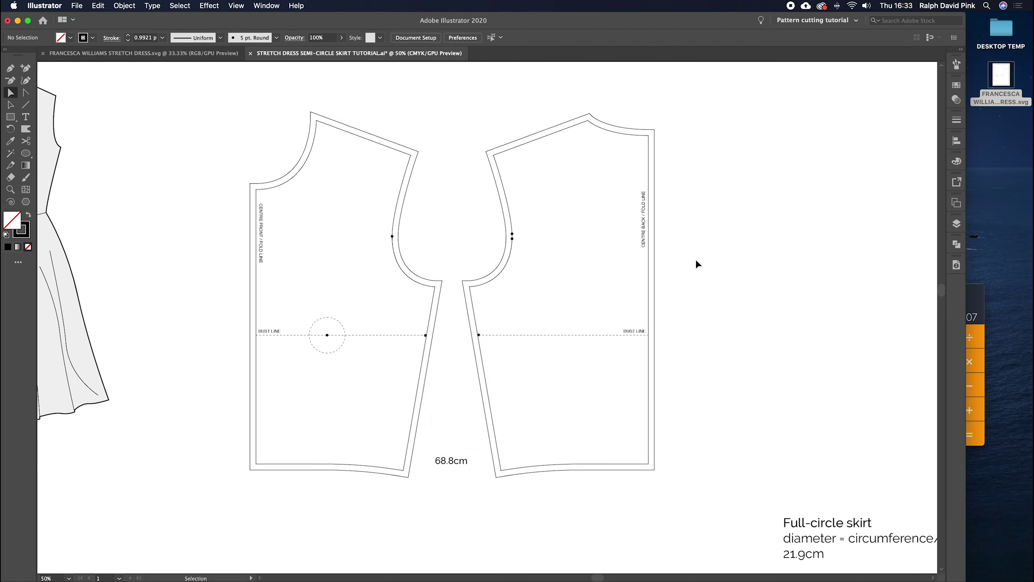
Step: Set the stroke weight of the outer seam allowance outlines on the front and back bodice to 2 pt
click(509, 145)
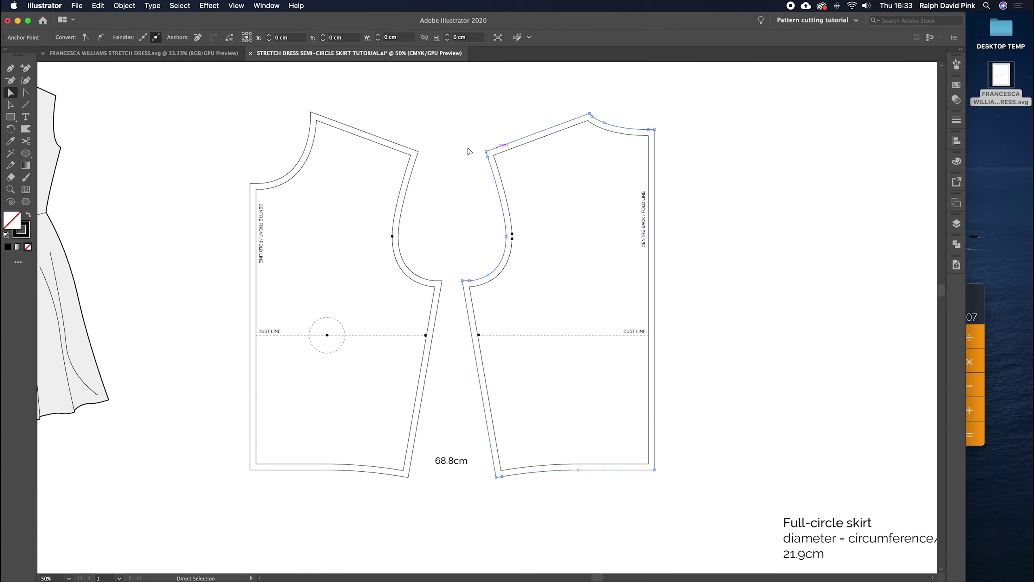
shift+click(418, 151)
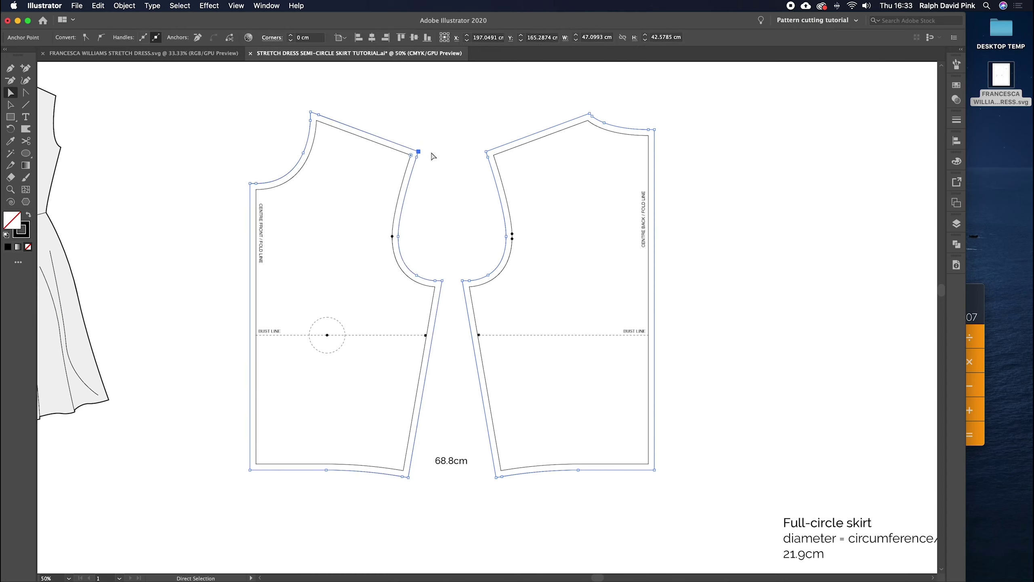
click(494, 142)
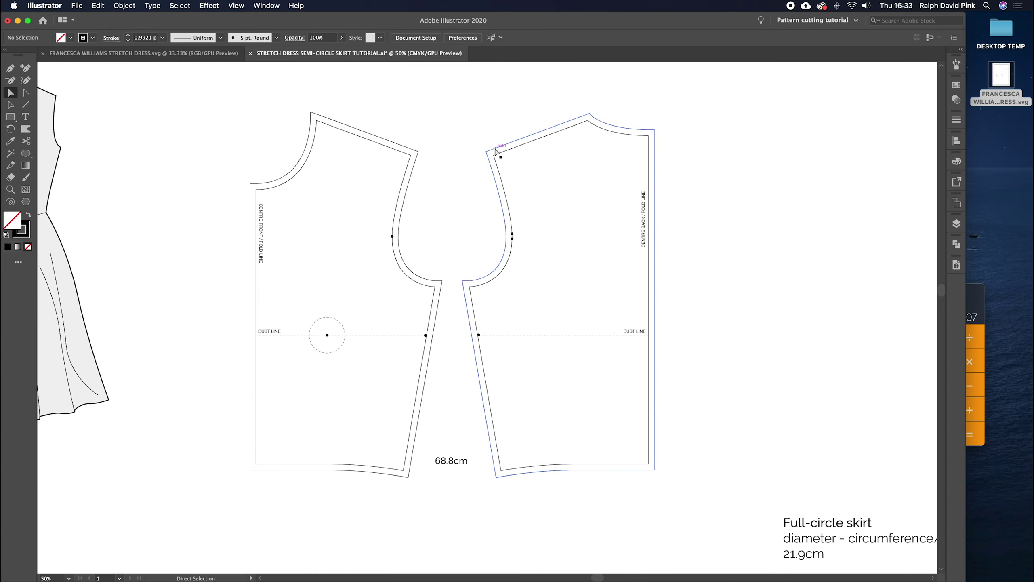
shift+click(399, 146)
click(957, 122)
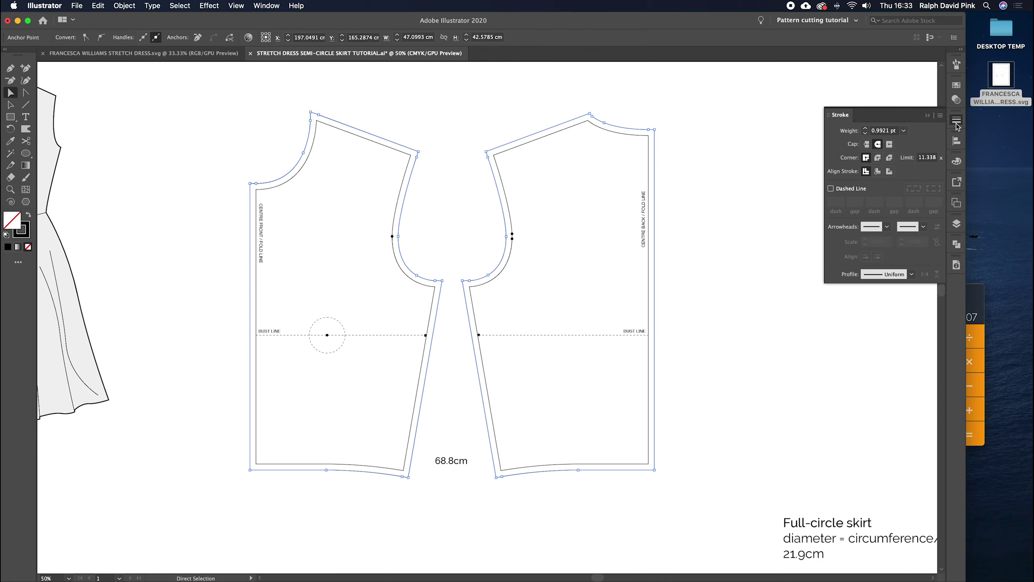
click(867, 130)
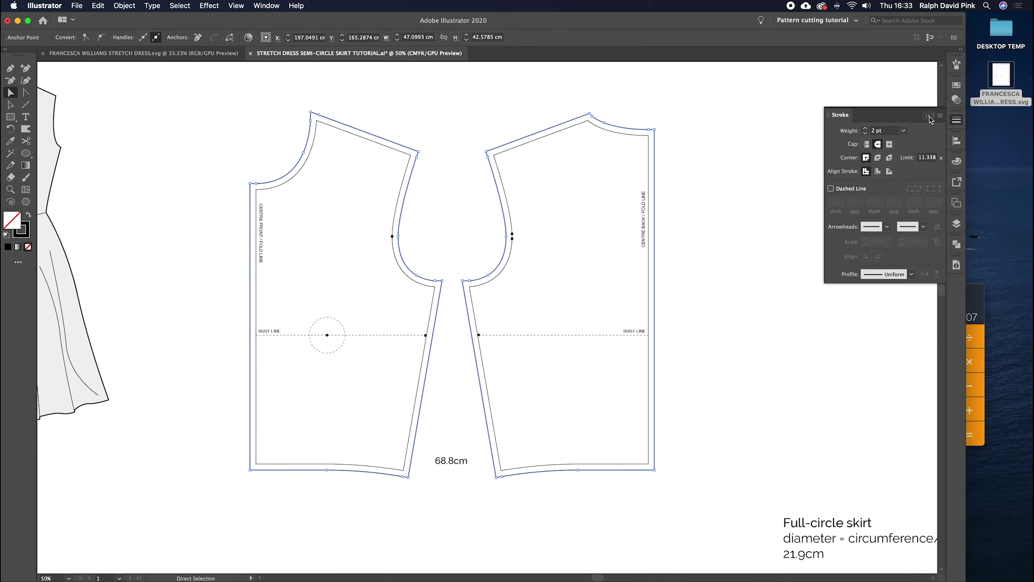
click(927, 115)
click(717, 219)
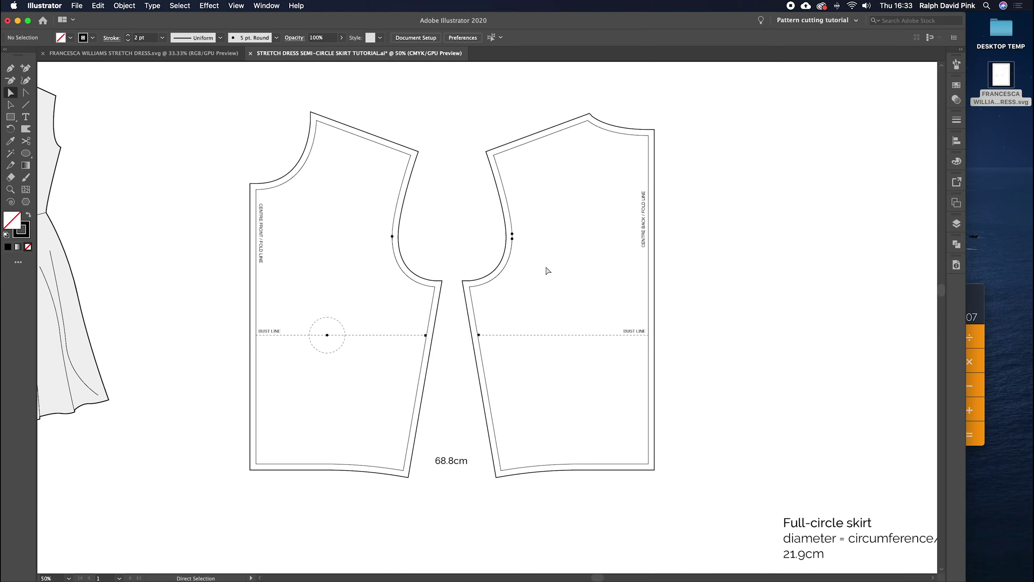
Step: Move the centre back and centre front edges of the outer bodice outlines inward onto the fold lines
click(653, 272)
drag(656, 274, 650, 273)
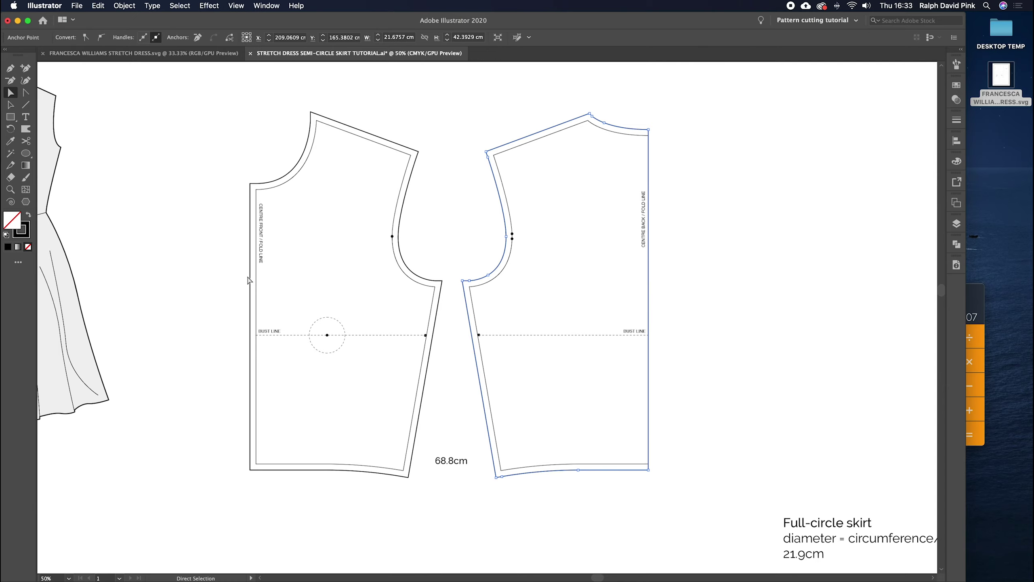
drag(249, 280, 256, 280)
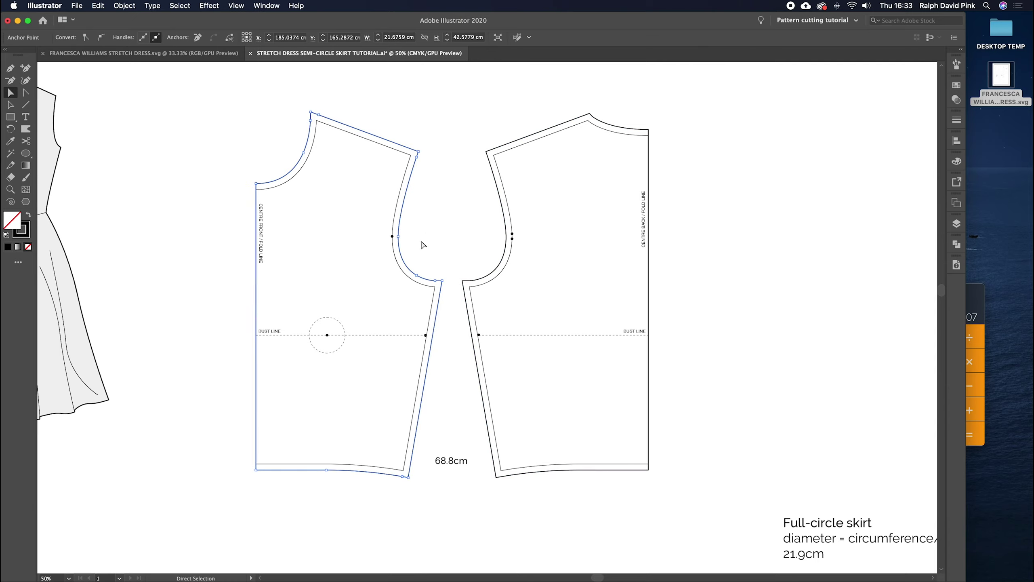
click(444, 244)
Step: Group all parts of the front bodice together, and all parts of the back bodice together
key(v)
key(super+minus)
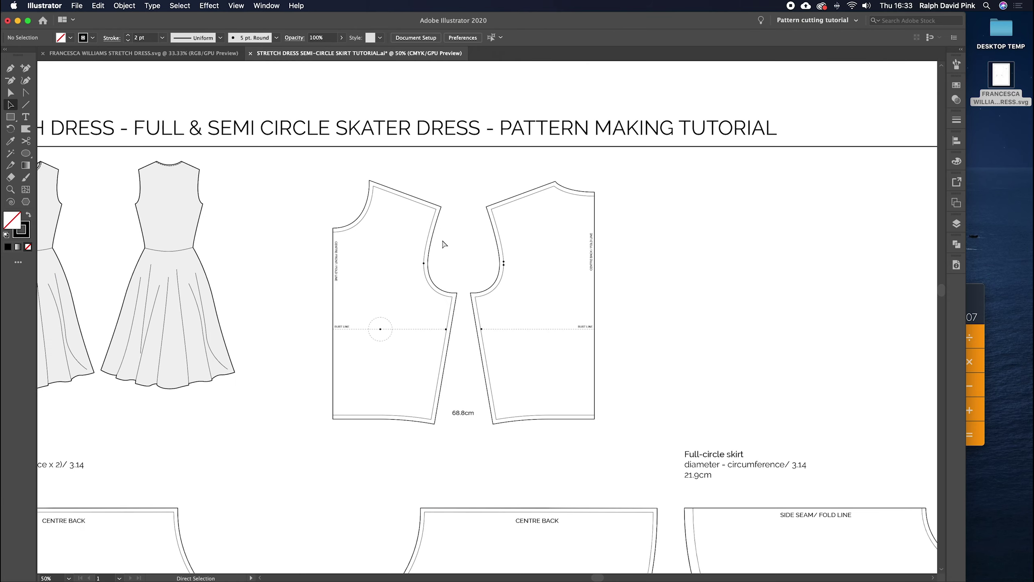
drag(314, 188, 446, 429)
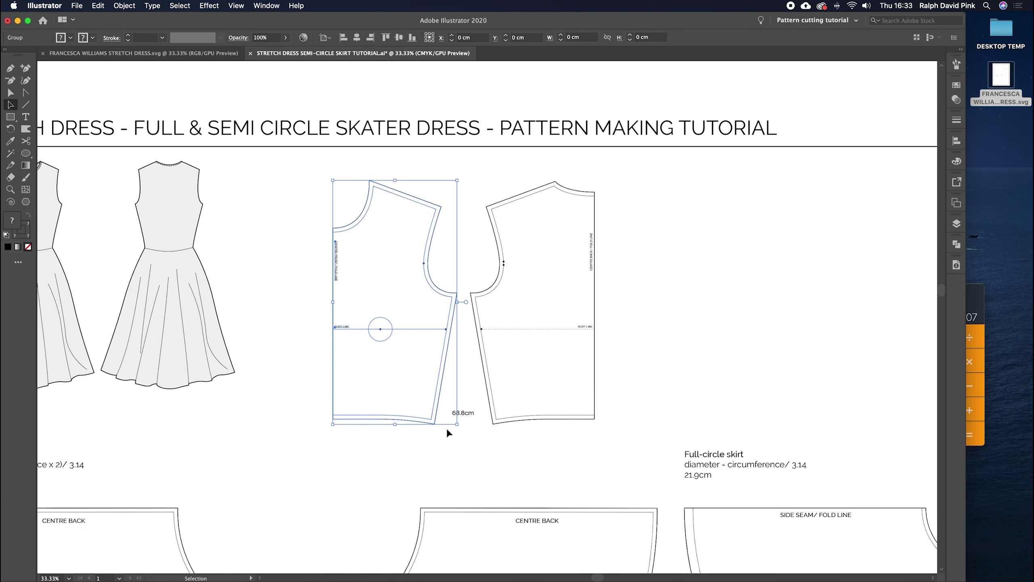
key(a)
drag(468, 181, 611, 404)
key(v)
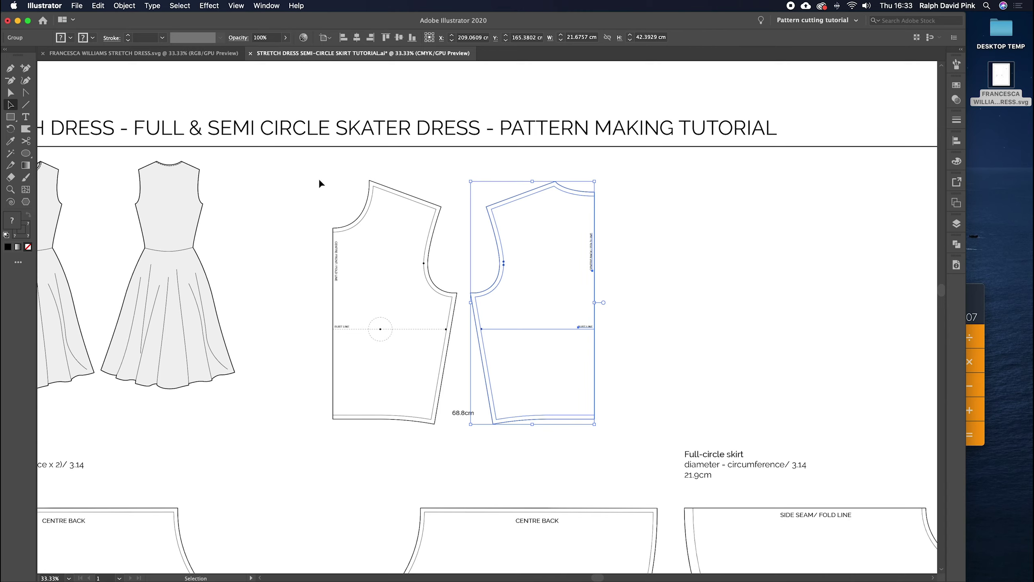
Step: Delete the 68.8cm measurement label between the front and back bodice pieces
click(120, 7)
click(663, 274)
scroll(522, 279, down, 5)
click(472, 293)
Step: Examine the full pattern layout, covering the bodice pieces and the semi-circle and full-circle skirts
key(super+minus)
drag(465, 290, 355, 193)
scroll(391, 180, down, 4)
key(super+minus)
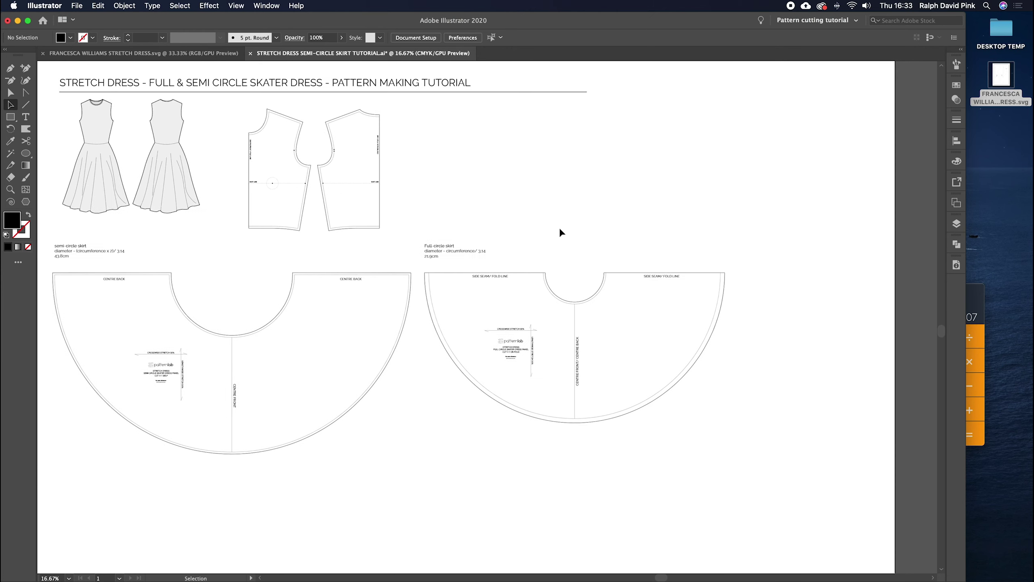
key(super+equal)
drag(552, 224, 633, 280)
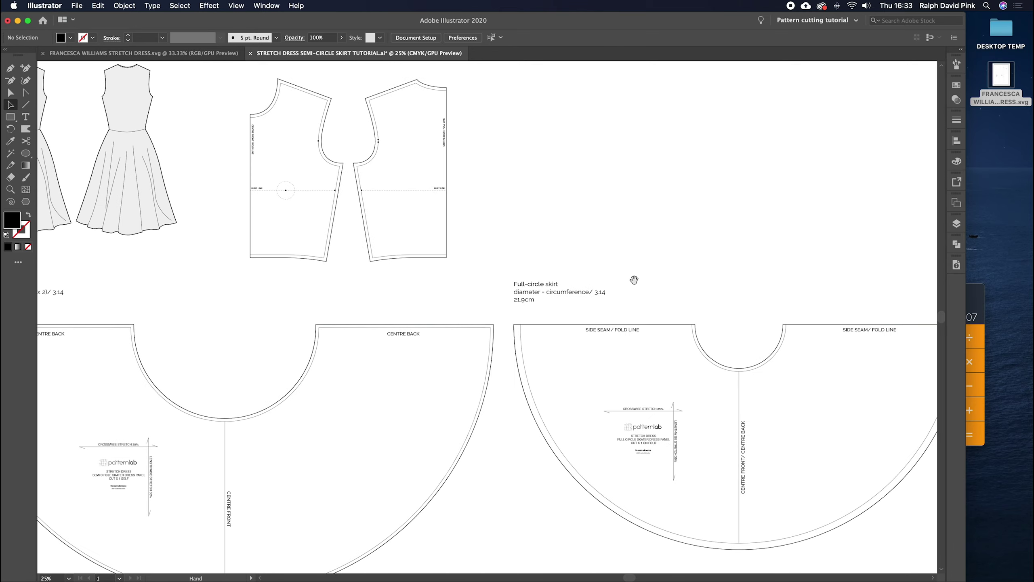
key(super+minus)
drag(605, 240, 523, 194)
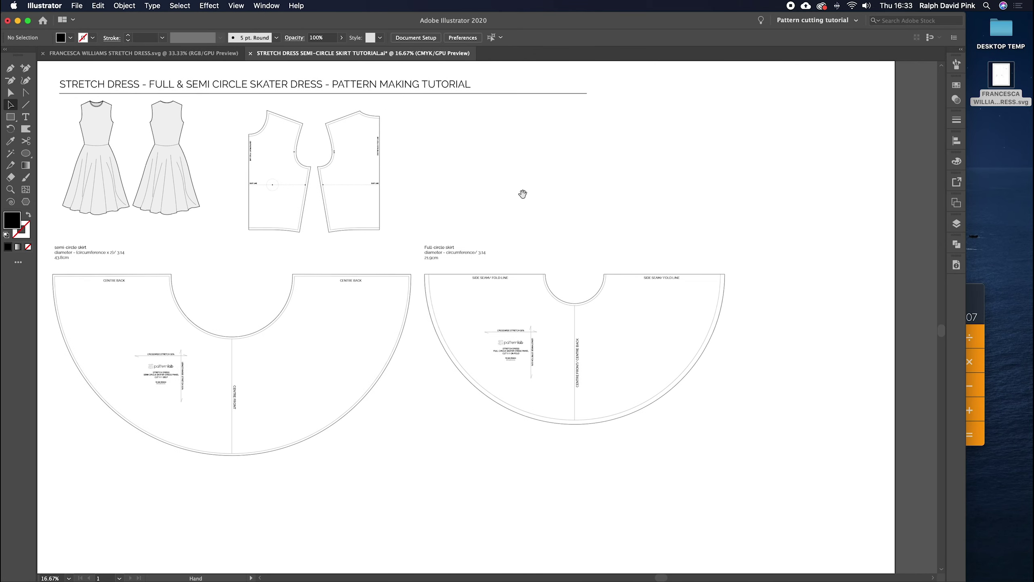